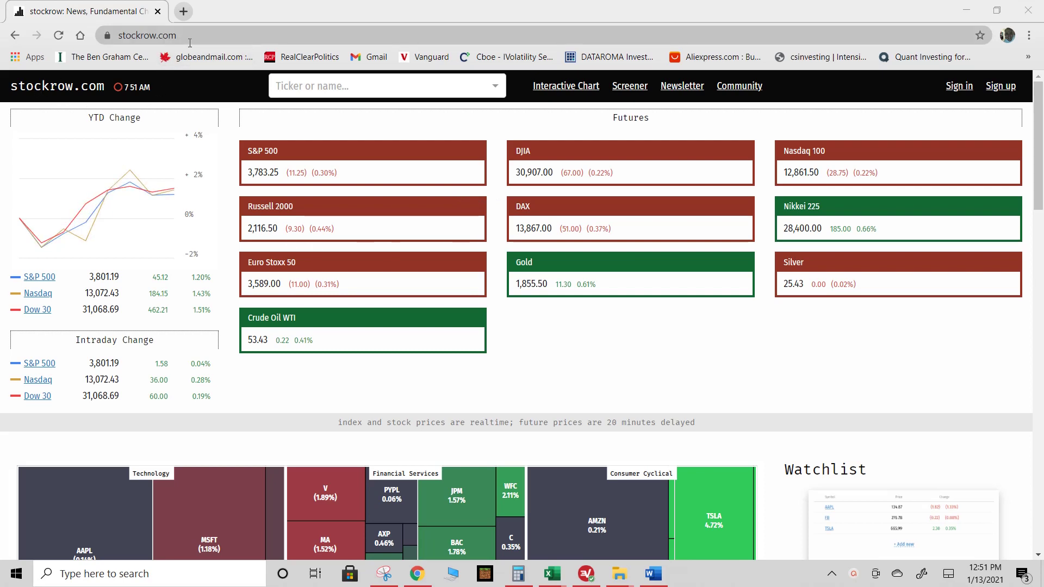
# Look up ticker ALK, open the Alaska Air Group, Inc. page and review its key stats
pyautogui.click(379, 85)
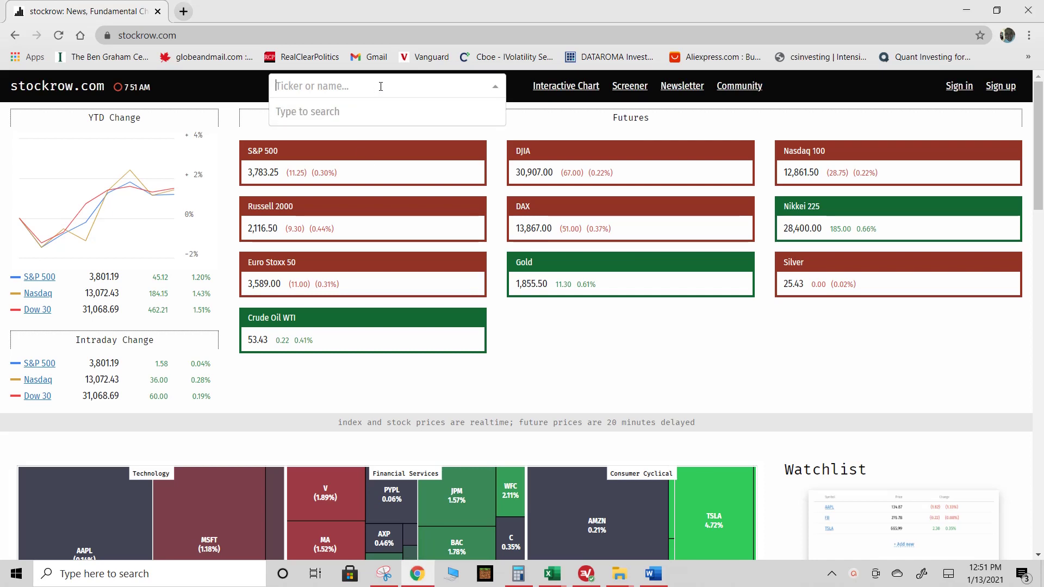
pyautogui.write('ALK')
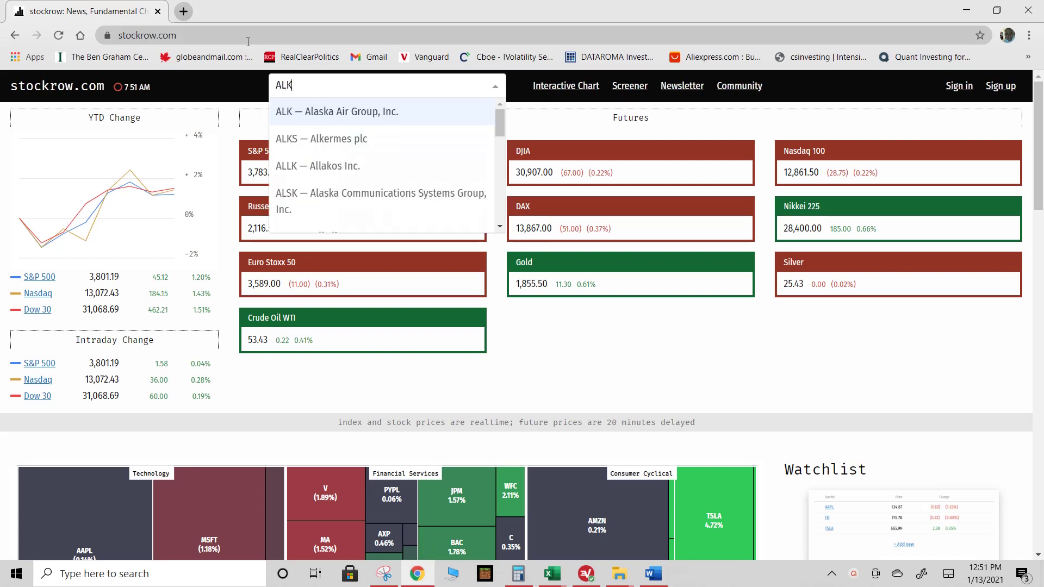
pyautogui.click(333, 111)
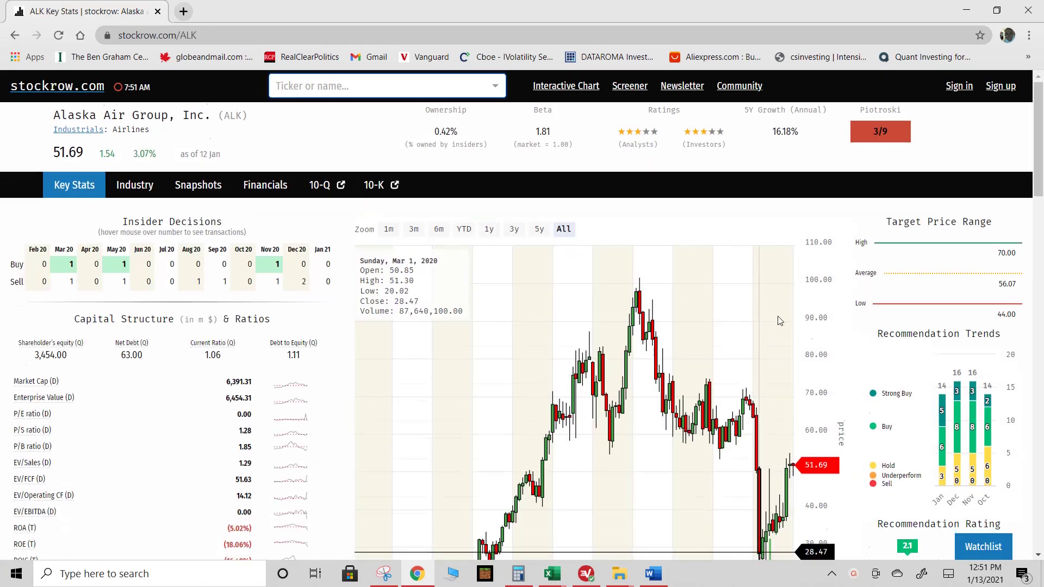
pyautogui.scroll(-6, 813, 277)
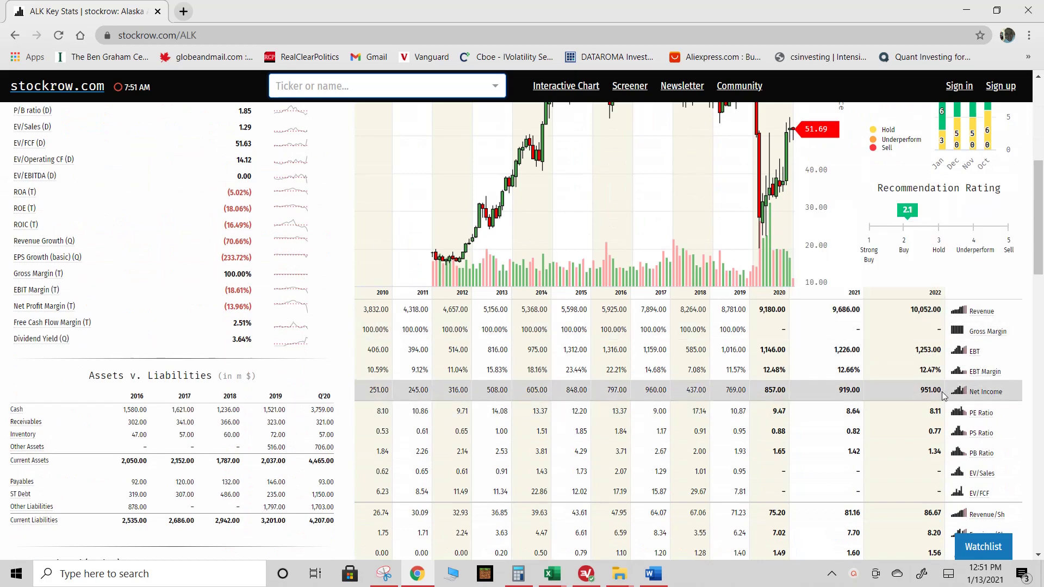
pyautogui.scroll(-8, 761, 424)
pyautogui.scroll(7, 533, 441)
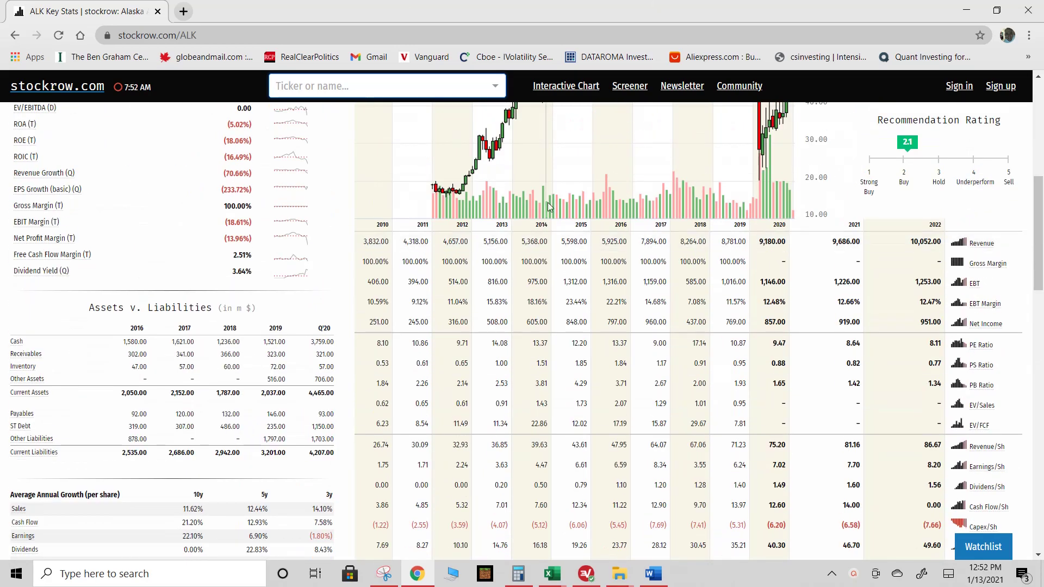
pyautogui.scroll(7, 533, 441)
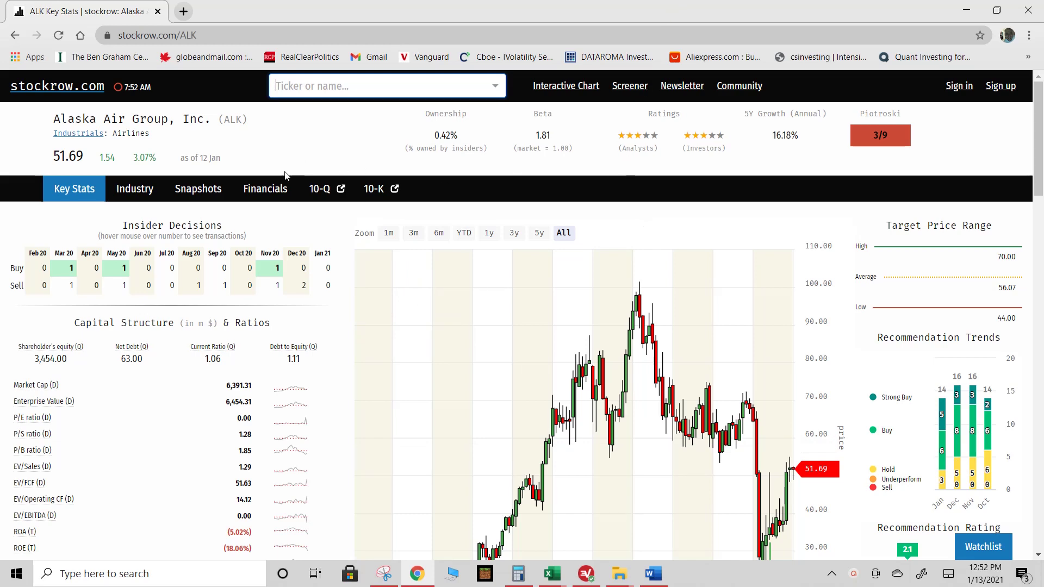
# Open Alaska Air Group's income statement in the financials, review the quarterly figures and switch to annual data
pyautogui.click(273, 194)
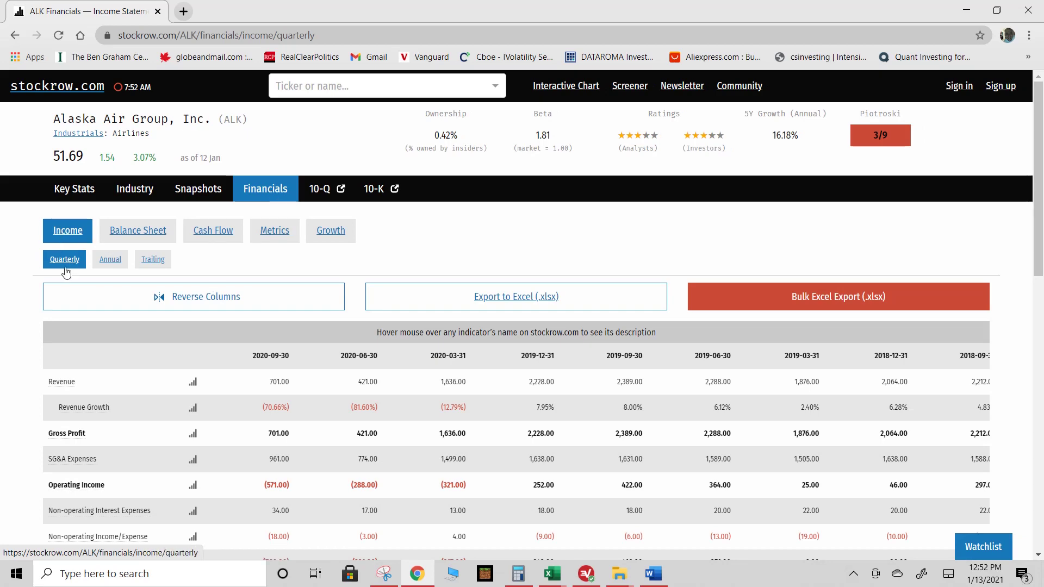
pyautogui.scroll(-4, 405, 375)
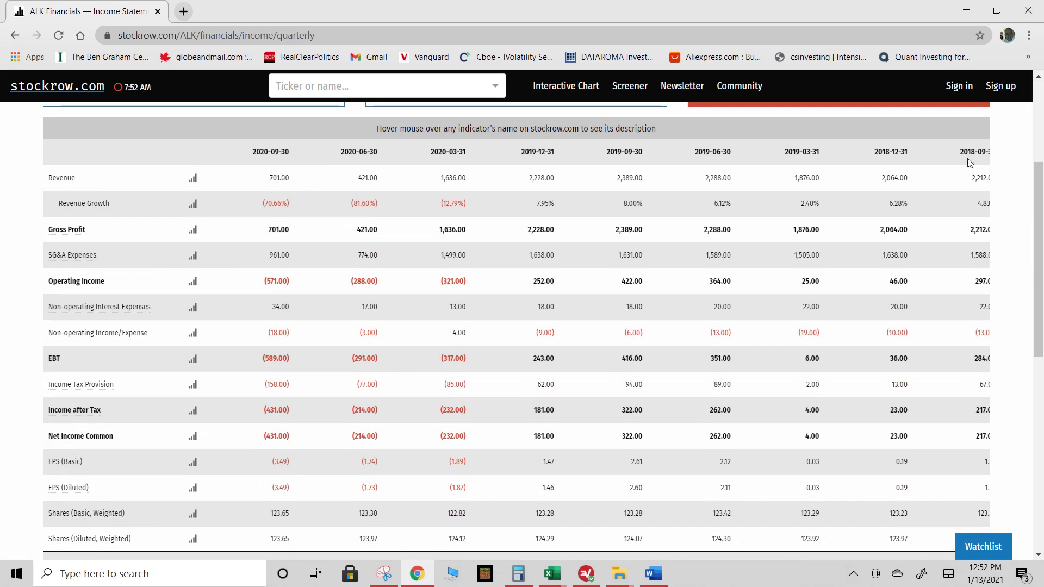
pyautogui.scroll(4, 429, 270)
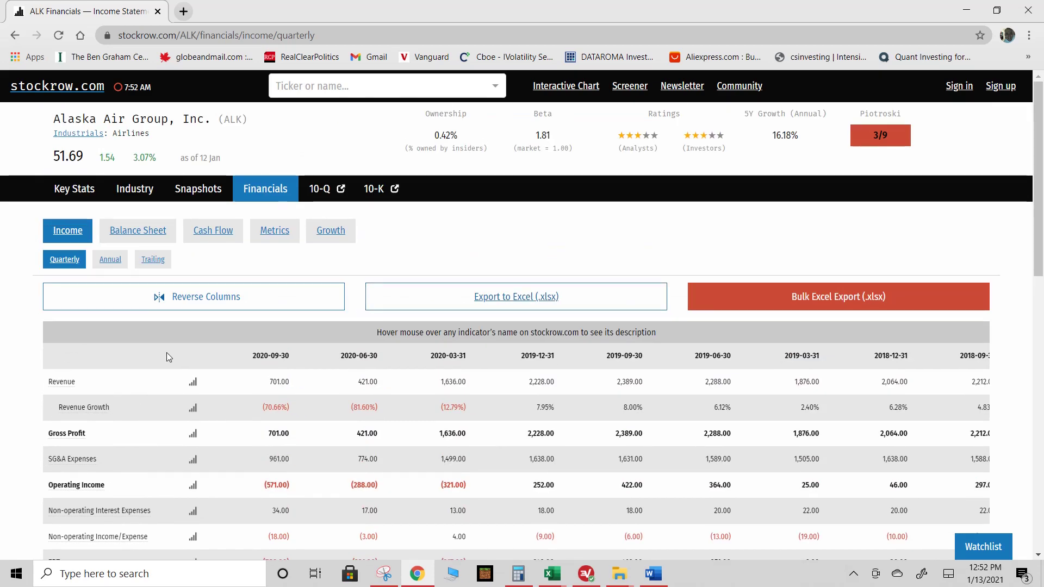
pyautogui.click(110, 259)
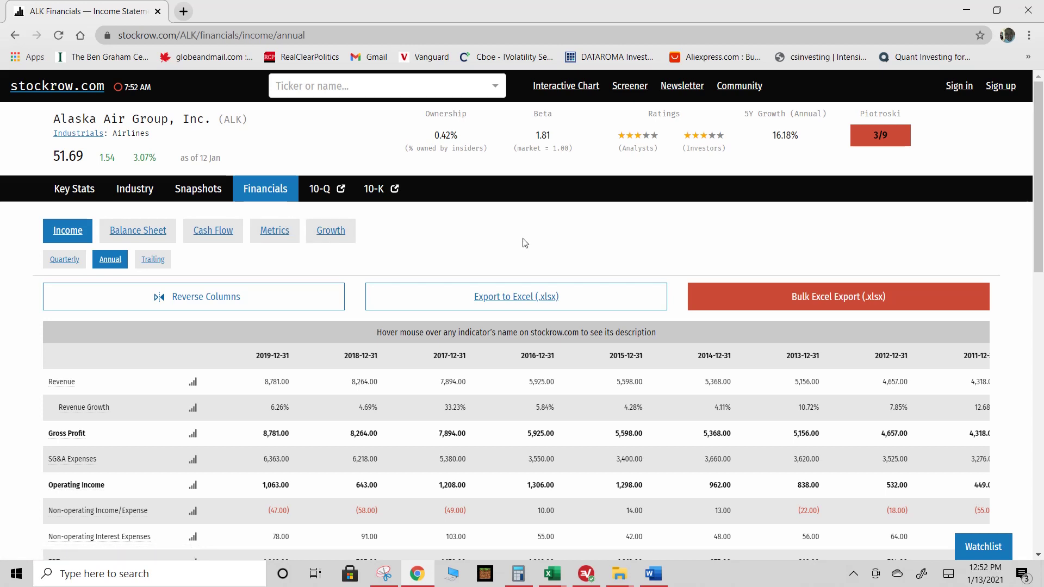
# Export the annual income statement to Excel in Downloads as ALK Income Statement, replacing the existing file
pyautogui.click(520, 305)
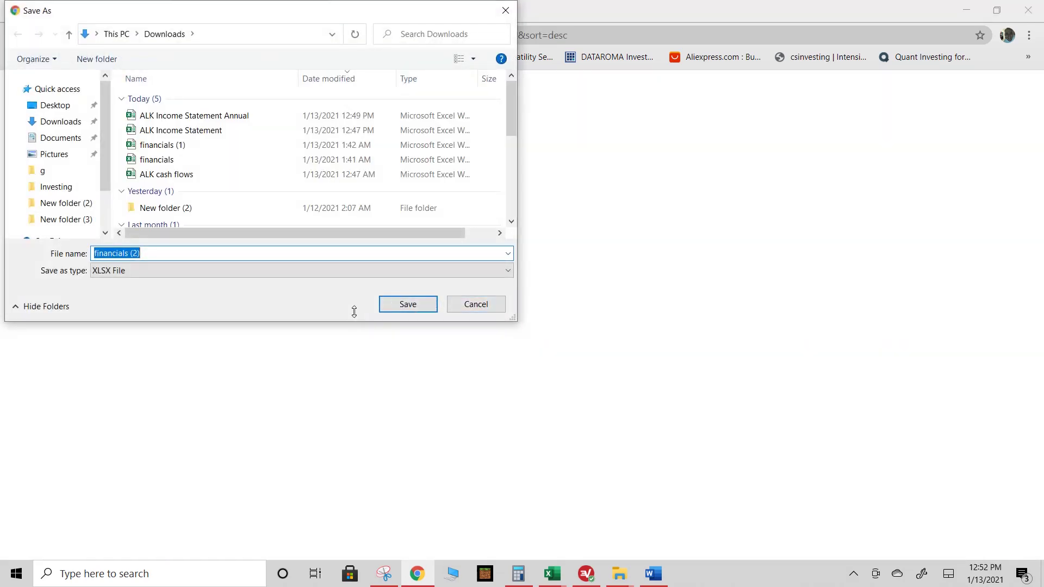
pyautogui.write('AL')
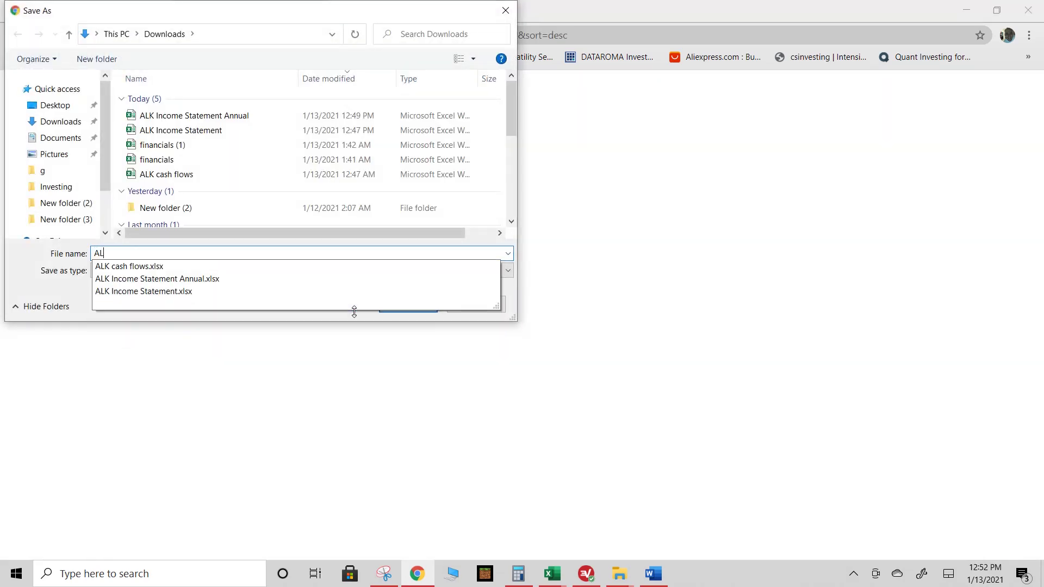
pyautogui.write('K Income ')
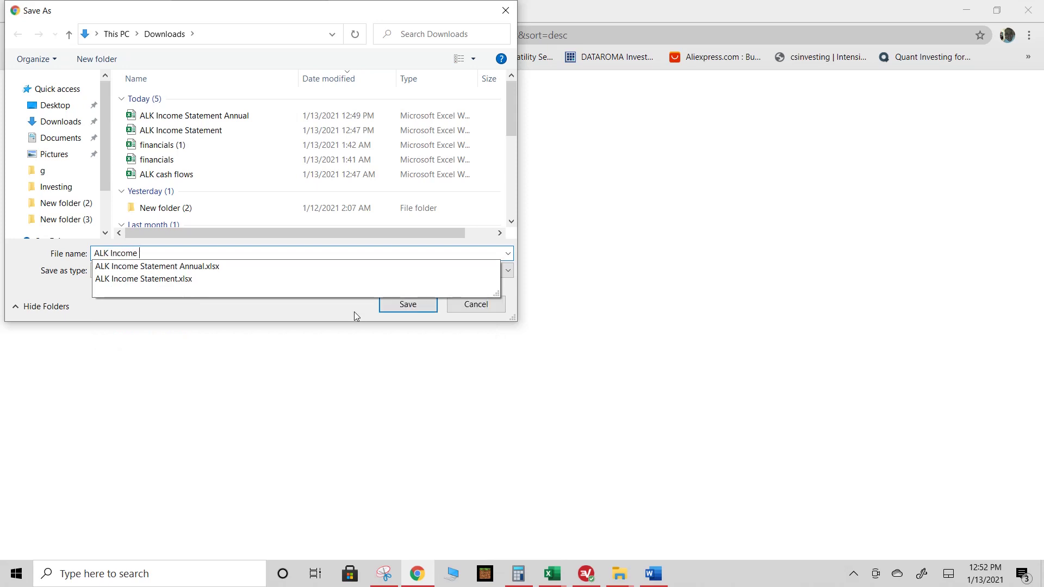
pyautogui.write('Statement')
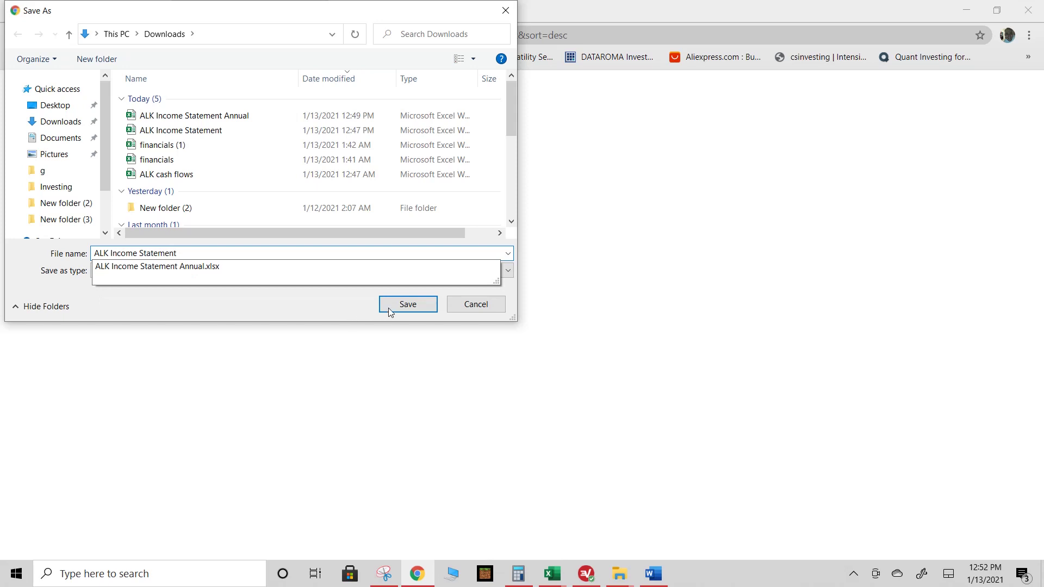
pyautogui.click(403, 308)
pyautogui.click(565, 297)
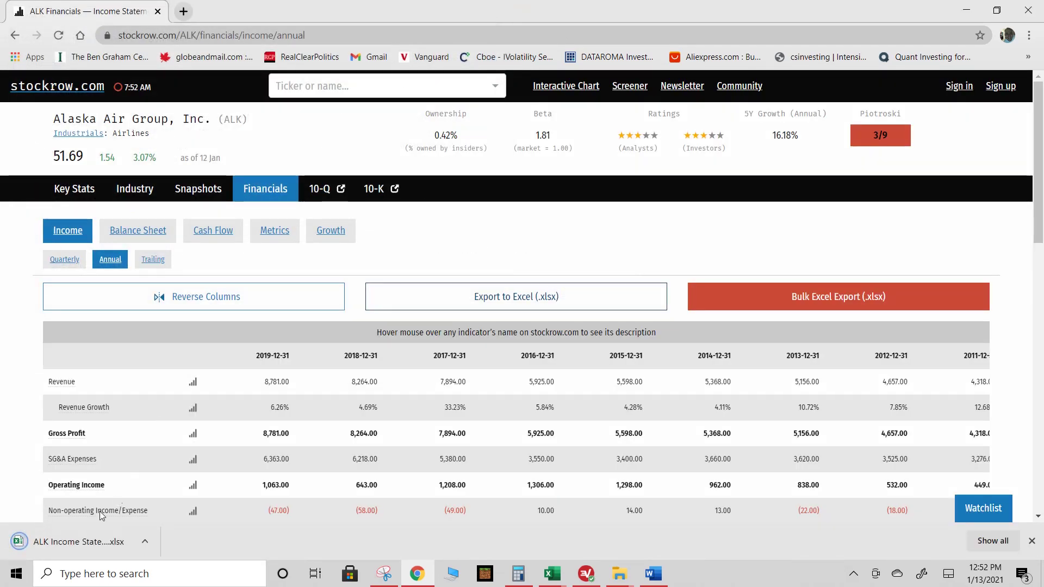
# Open the downloaded ALK Income Statement workbook in Excel and enable editing
pyautogui.click(66, 542)
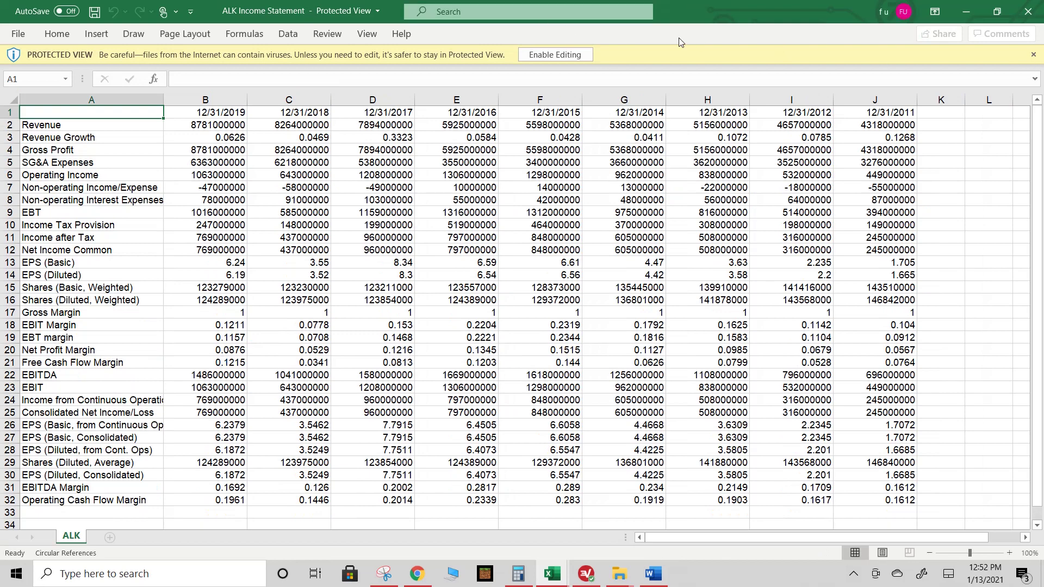
pyautogui.click(573, 57)
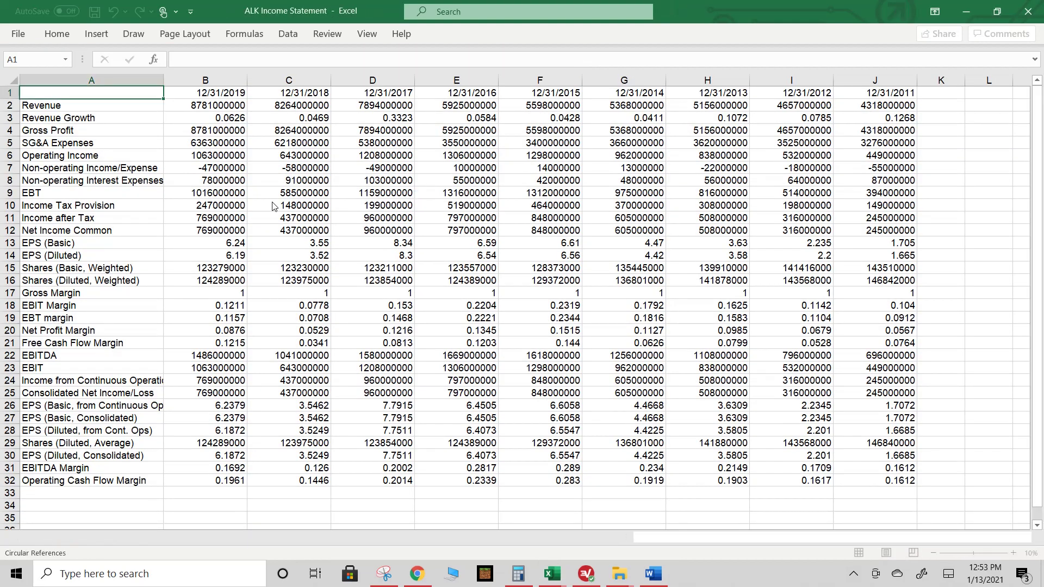
# Examine the income statement's yearly columns from 2019 to 2011, including the revenue and gross profit rows
pyautogui.click(114, 100)
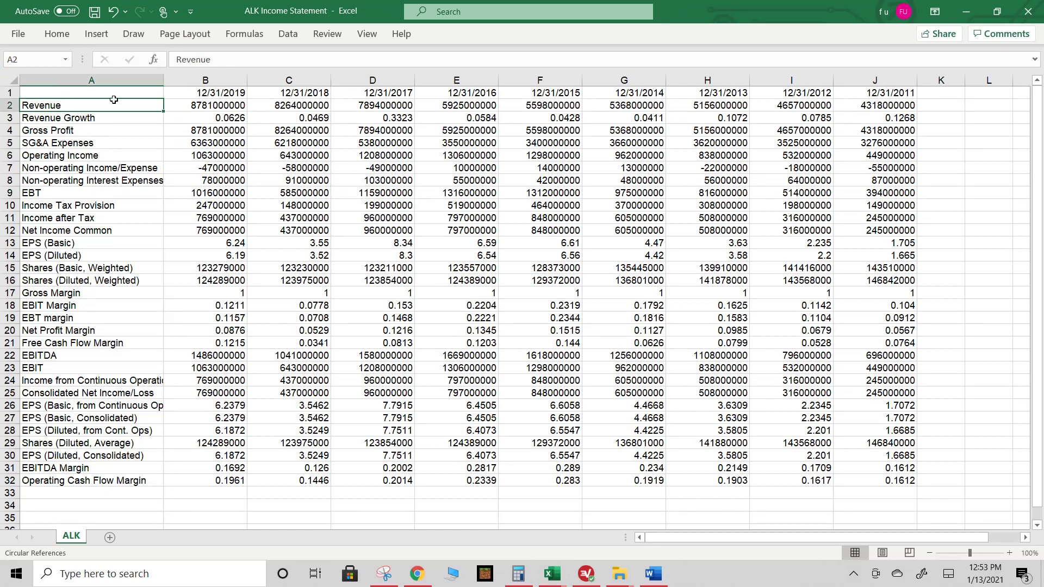
pyautogui.click(220, 90)
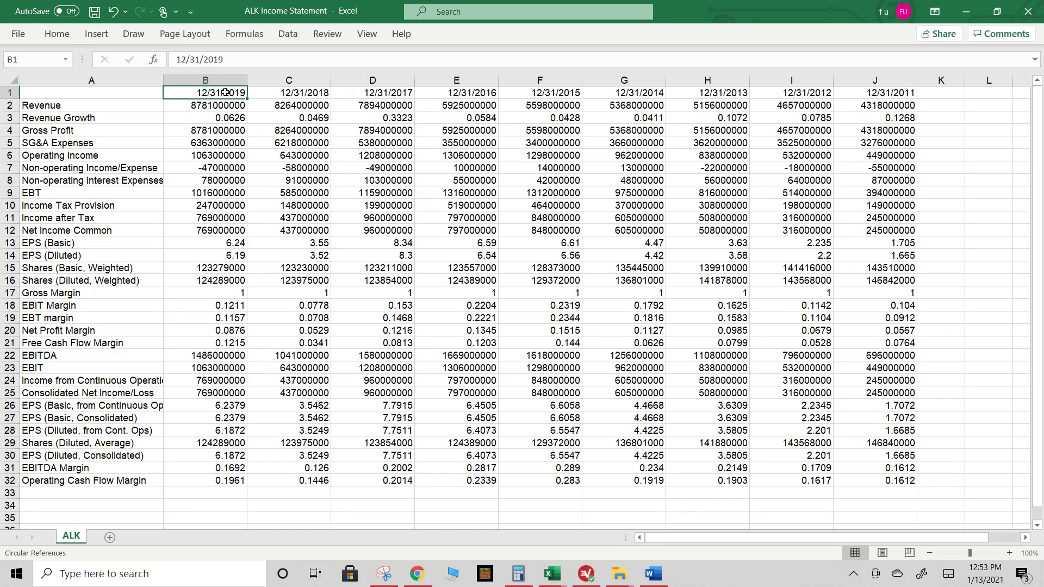
pyautogui.click(884, 94)
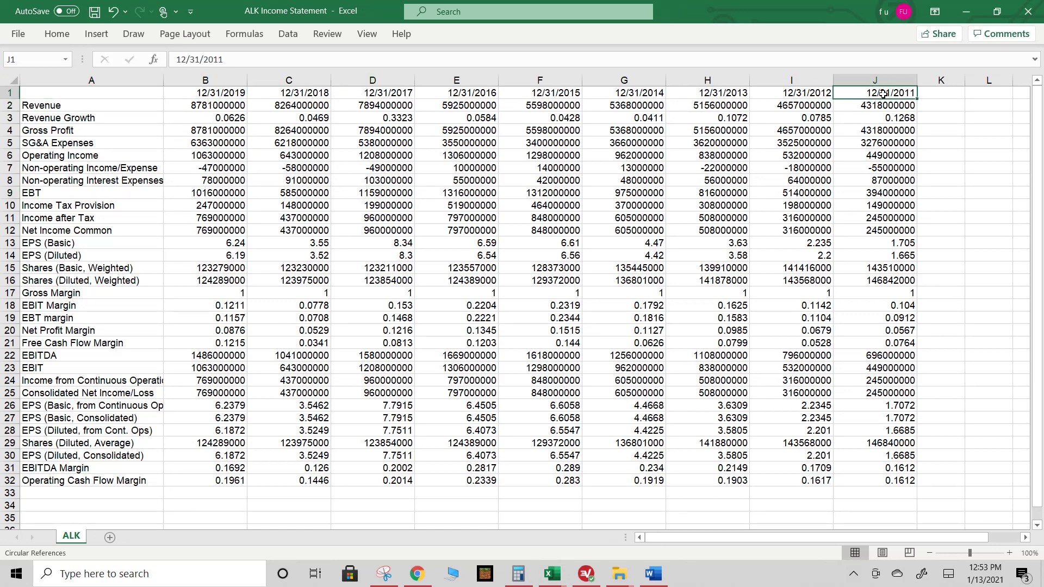
pyautogui.moveTo(892, 106)
pyautogui.mouseDown()
pyautogui.moveTo(891, 117)
pyautogui.moveTo(219, 121)
pyautogui.moveTo(218, 112)
pyautogui.moveTo(946, 115)
pyautogui.moveTo(907, 115)
pyautogui.mouseUp()
pyautogui.click(289, 205)
pyautogui.click(43, 105)
pyautogui.click(204, 130)
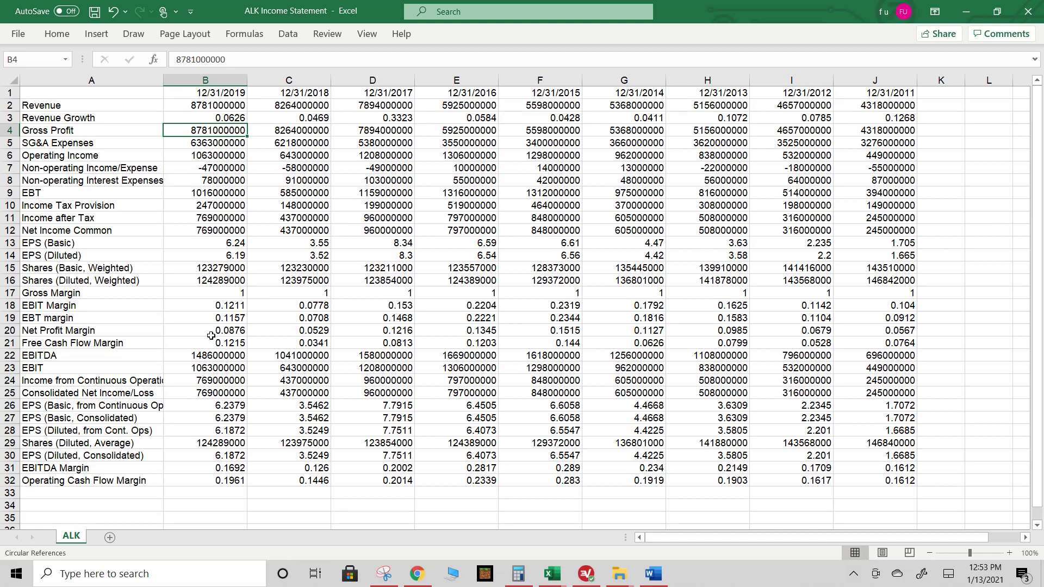
pyautogui.moveTo(46, 105); pyautogui.dragTo(897, 104)
pyautogui.rightClick(864, 105)
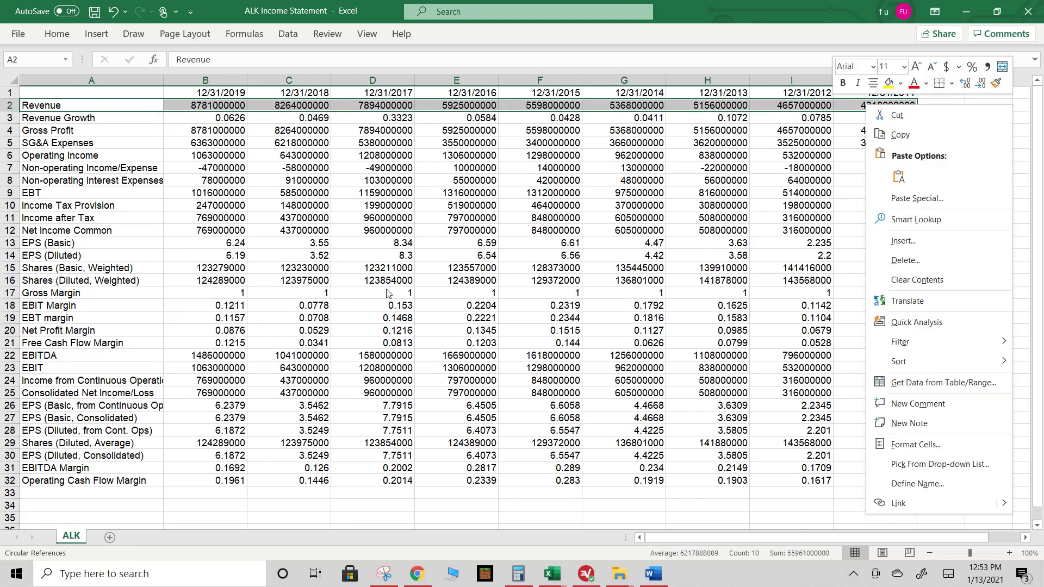
pyautogui.press('Escape')
pyautogui.click(366, 207)
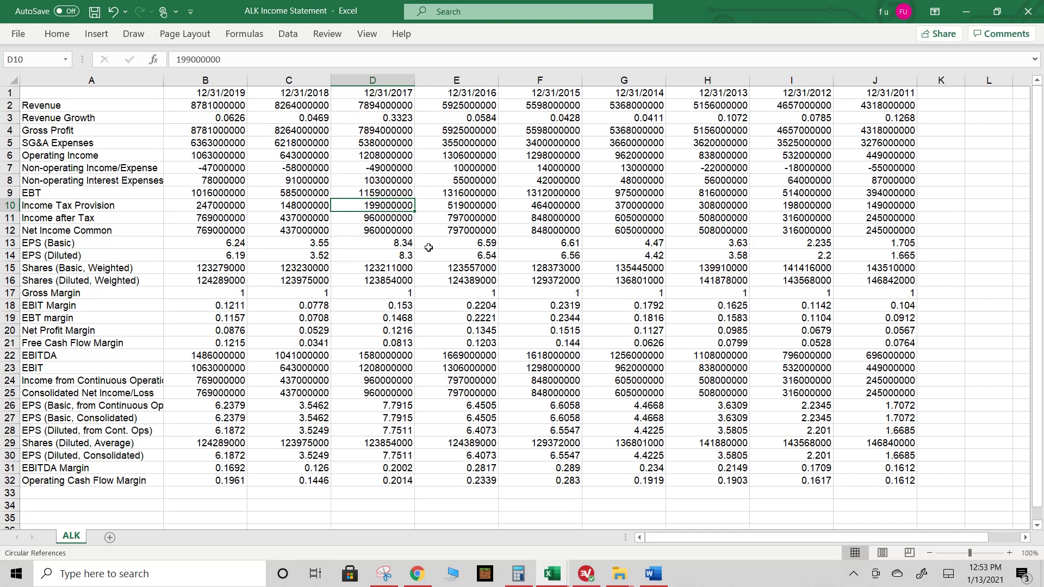
pyautogui.moveTo(205, 139); pyautogui.dragTo(832, 132)
pyautogui.click(779, 243)
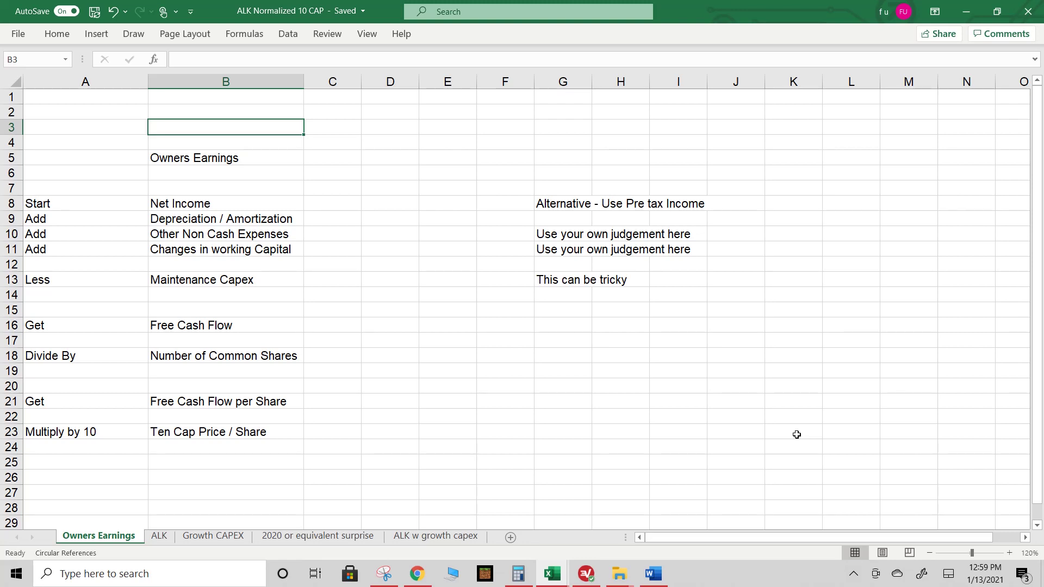
# Review the Owners Earnings rows from Net Income through Changes in working Capital, including the pre-tax income alternative
pyautogui.click(203, 159)
pyautogui.click(217, 175)
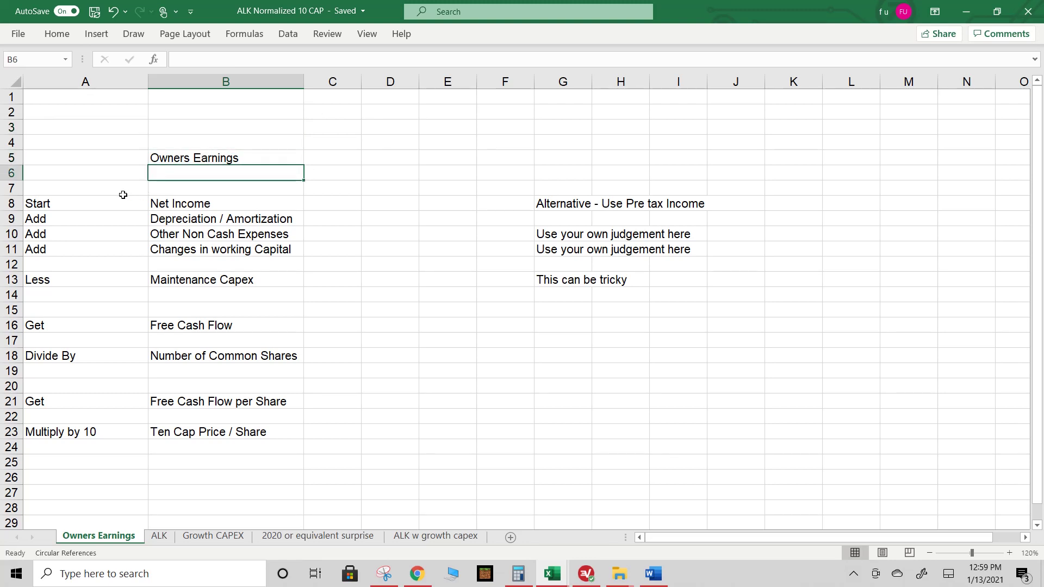
pyautogui.click(54, 207)
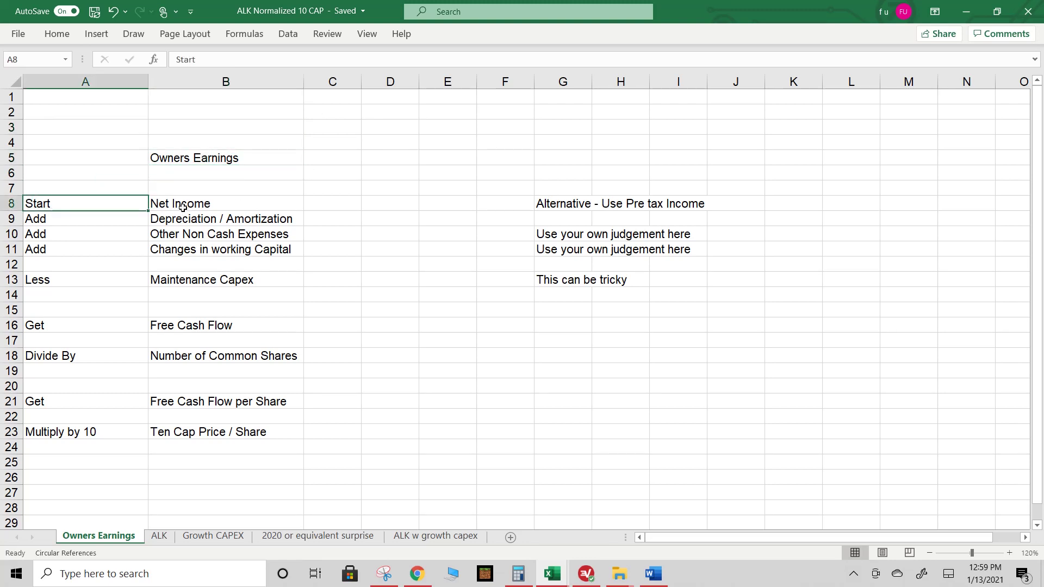
pyautogui.click(199, 203)
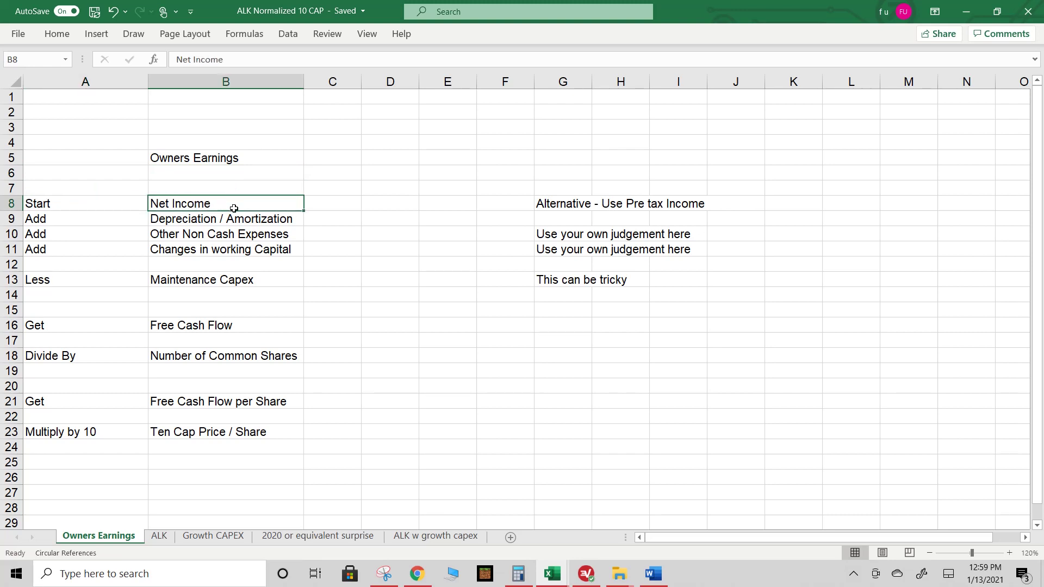
pyautogui.click(293, 219)
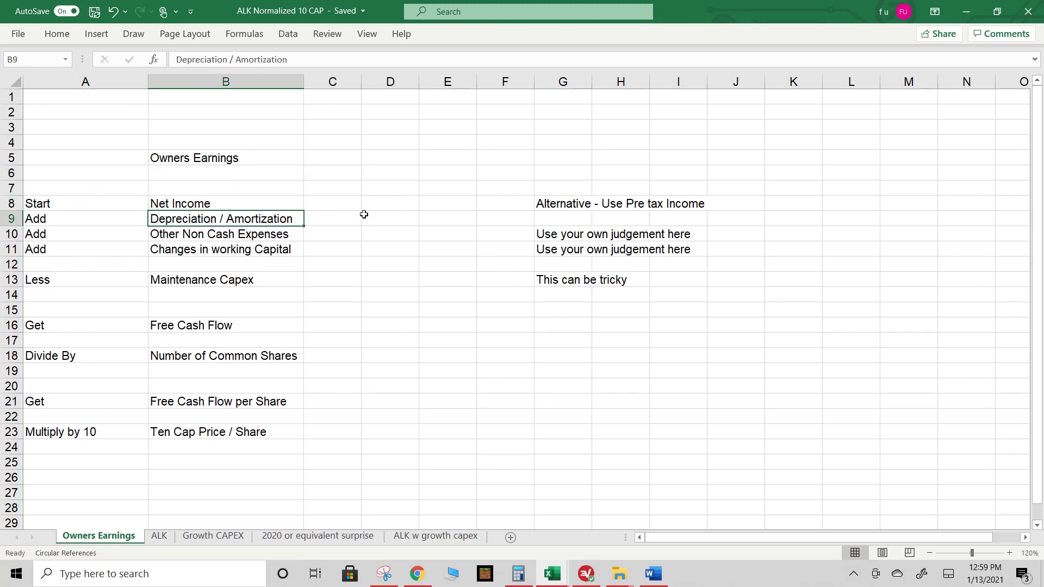
pyautogui.click(248, 232)
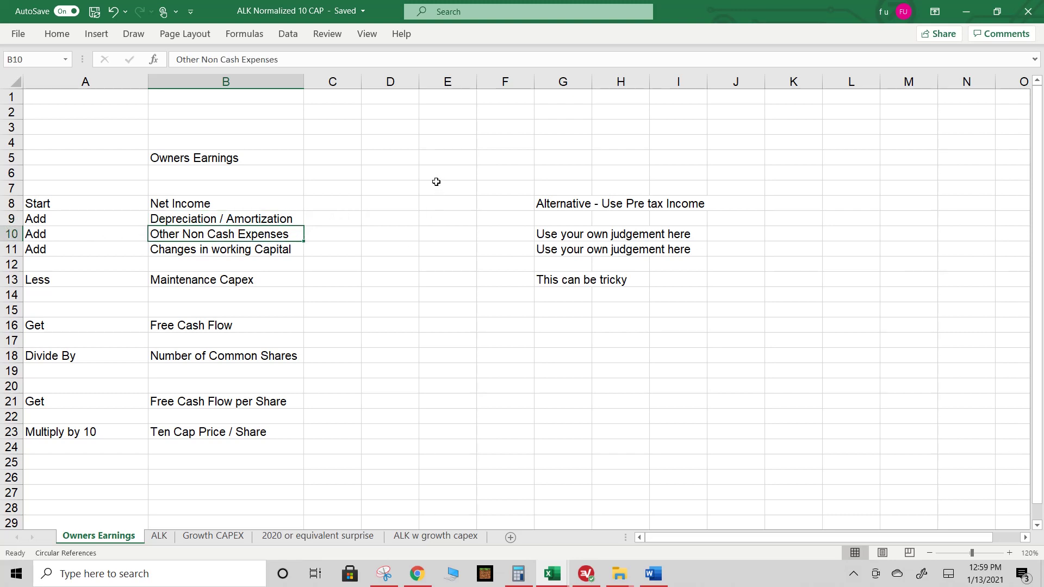
pyautogui.click(228, 250)
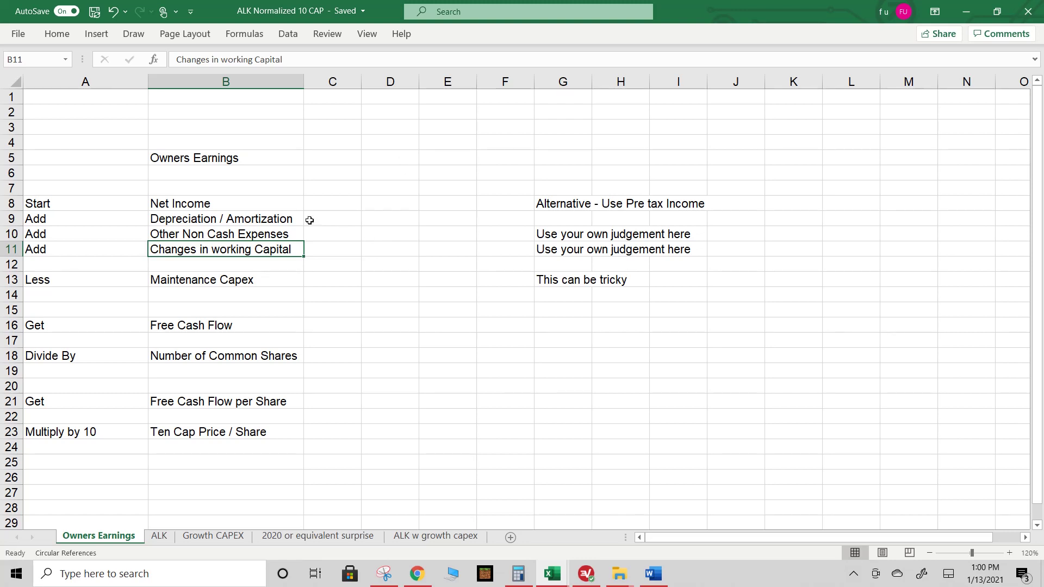
pyautogui.click(221, 204)
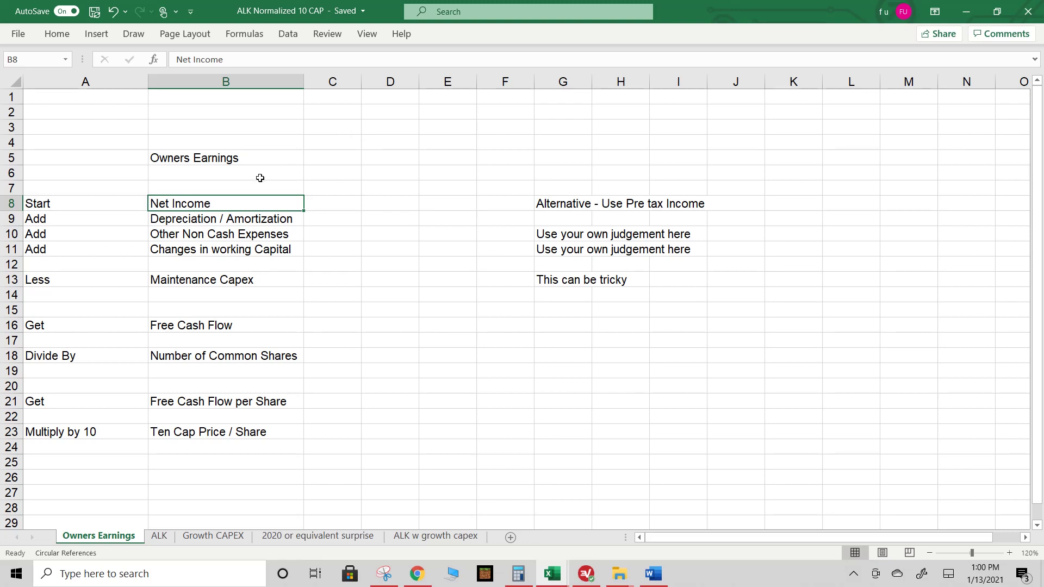
pyautogui.click(571, 201)
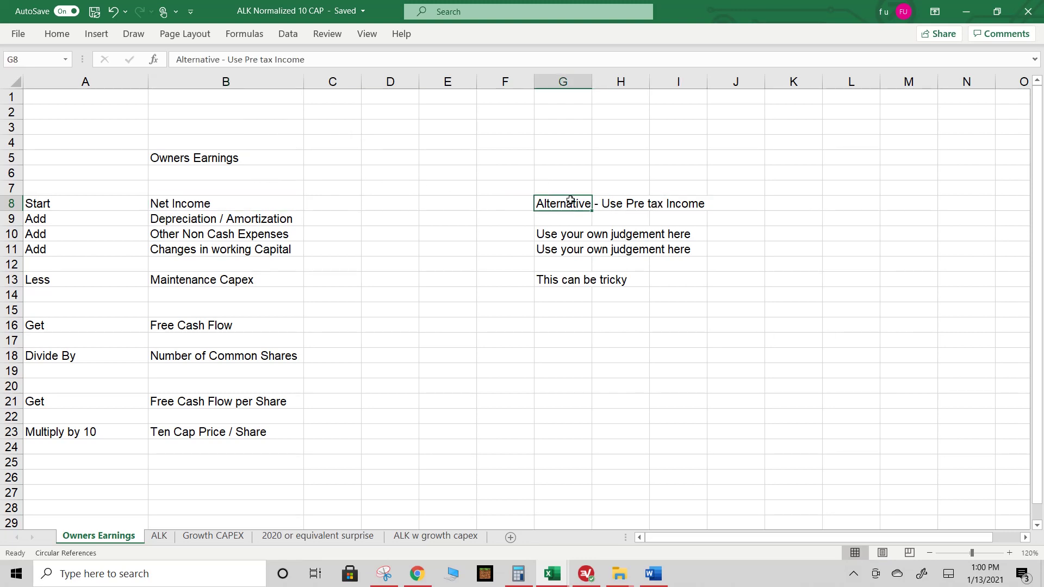
pyautogui.click(245, 203)
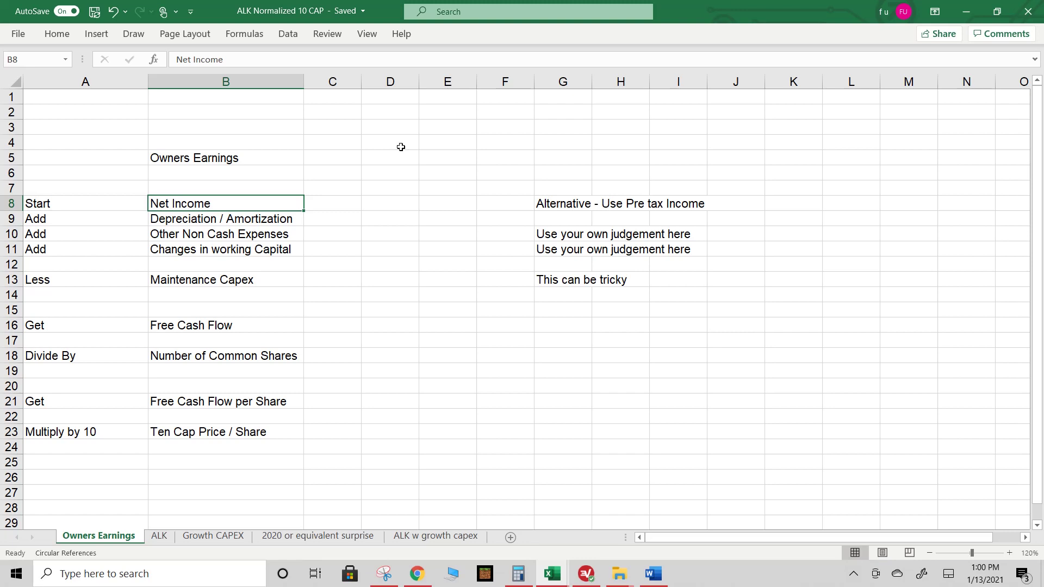
pyautogui.click(176, 220)
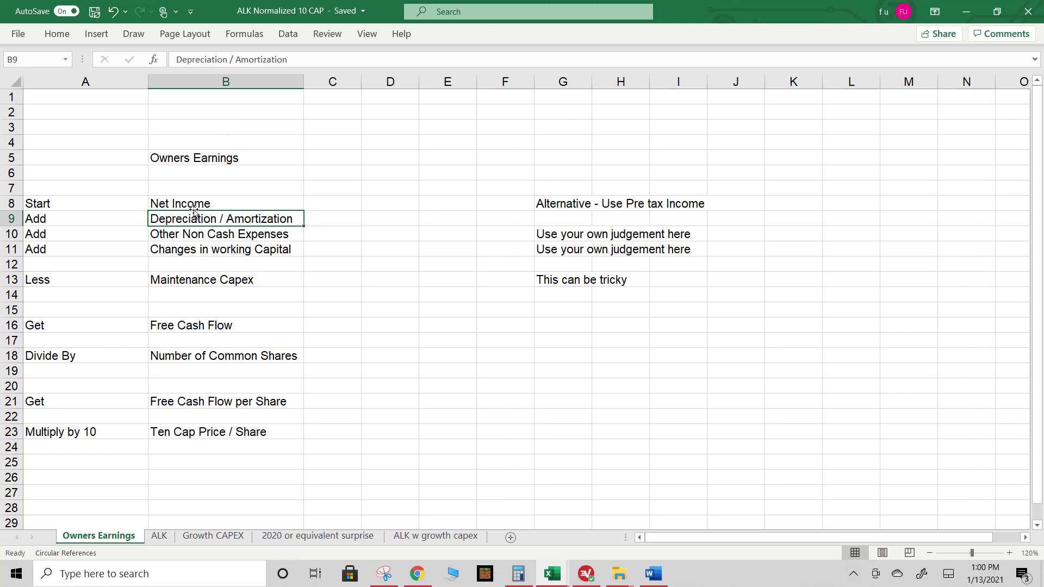
pyautogui.click(166, 235)
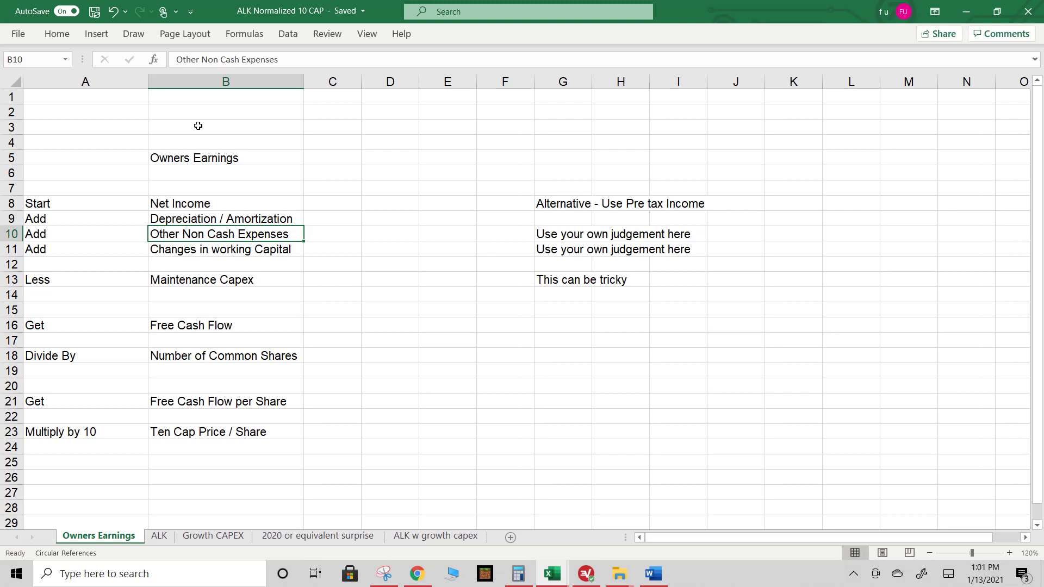
# Review the Changes in working Capital and Maintenance Capex rows, comparing capex with Depreciation / Amortization
pyautogui.click(174, 251)
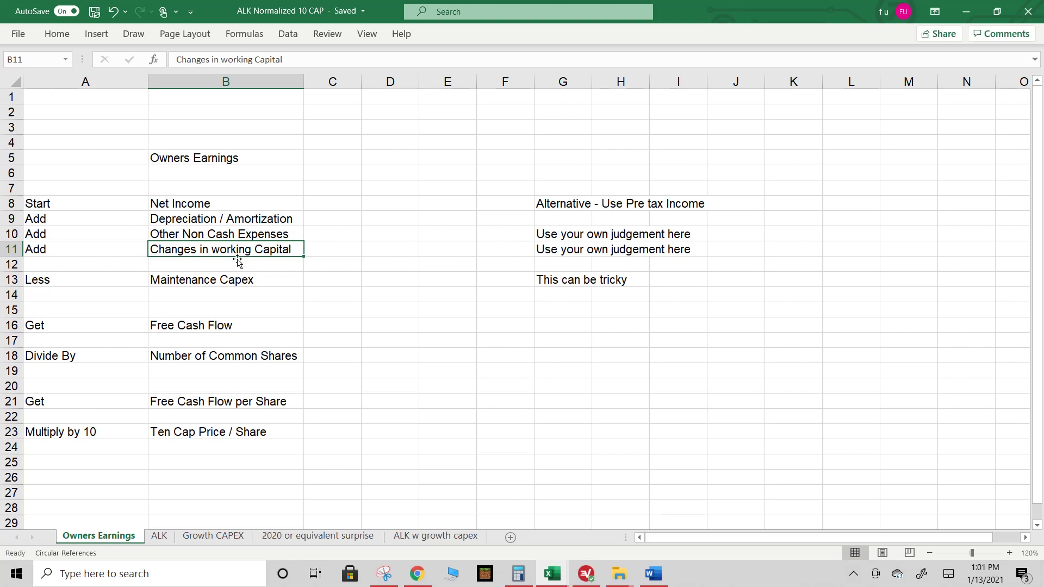
pyautogui.click(193, 276)
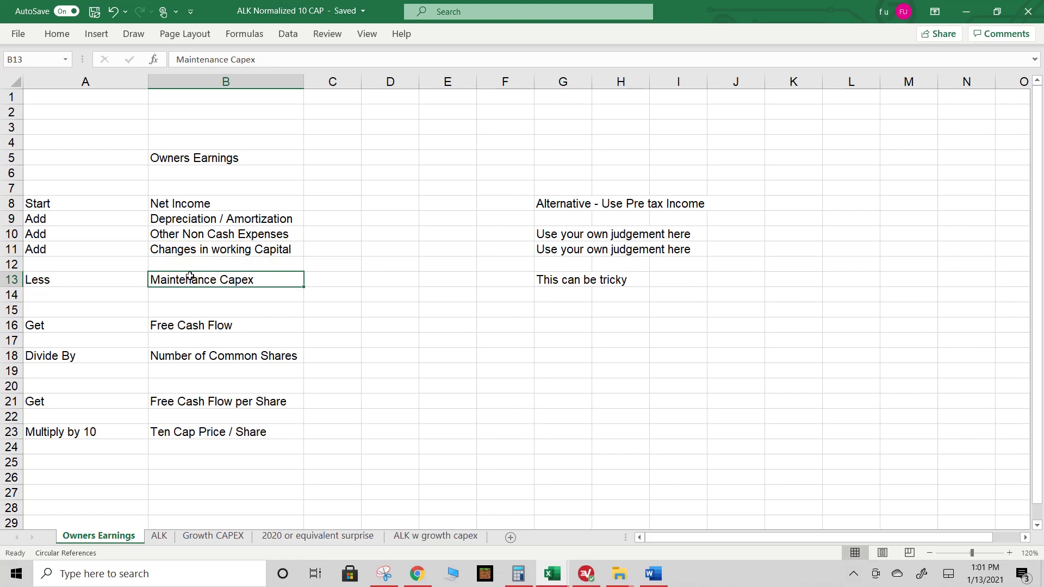
pyautogui.click(87, 288)
pyautogui.click(218, 280)
pyautogui.click(211, 219)
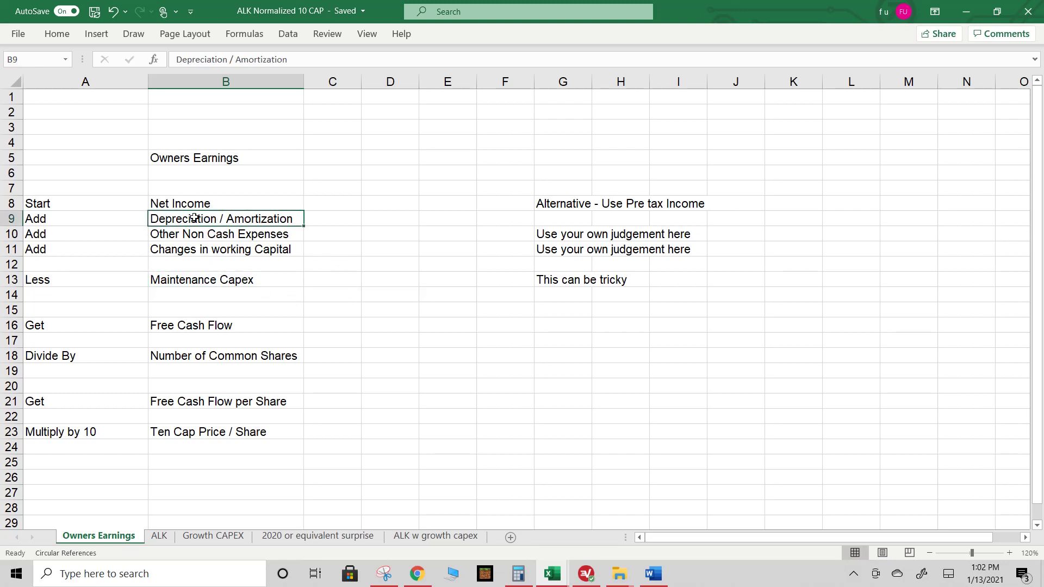
pyautogui.click(212, 280)
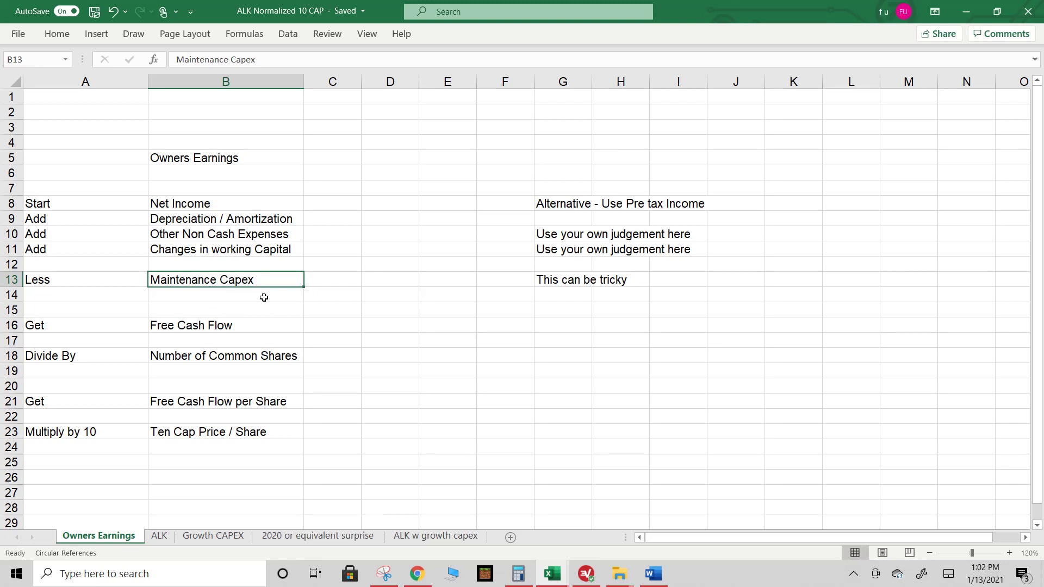
pyautogui.click(54, 283)
pyautogui.click(225, 283)
# Review the Owners Earnings rows from Free Cash Flow and Number of Common Shares through Ten Cap Price / Share
pyautogui.click(230, 323)
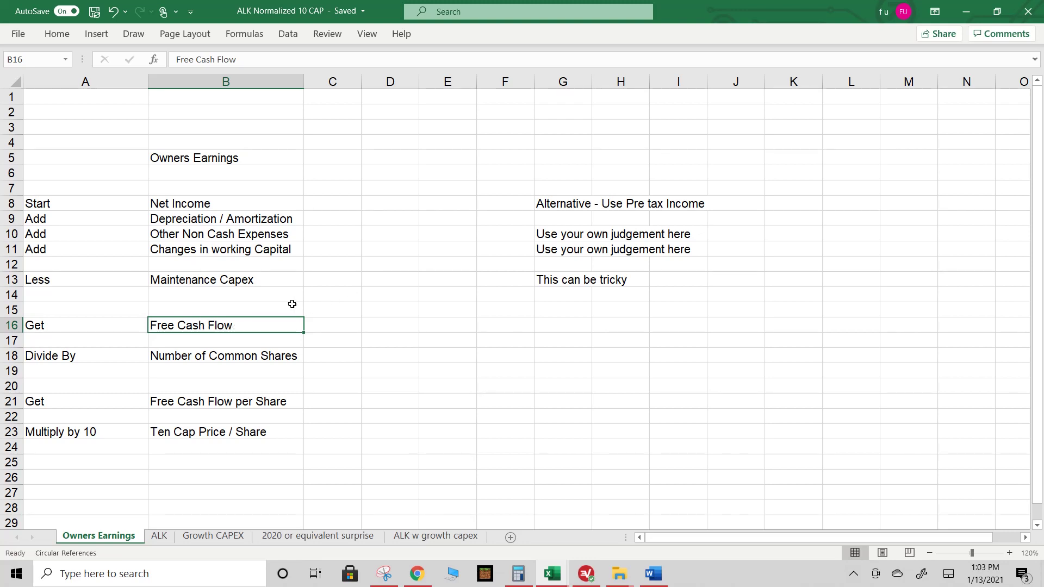
pyautogui.click(217, 357)
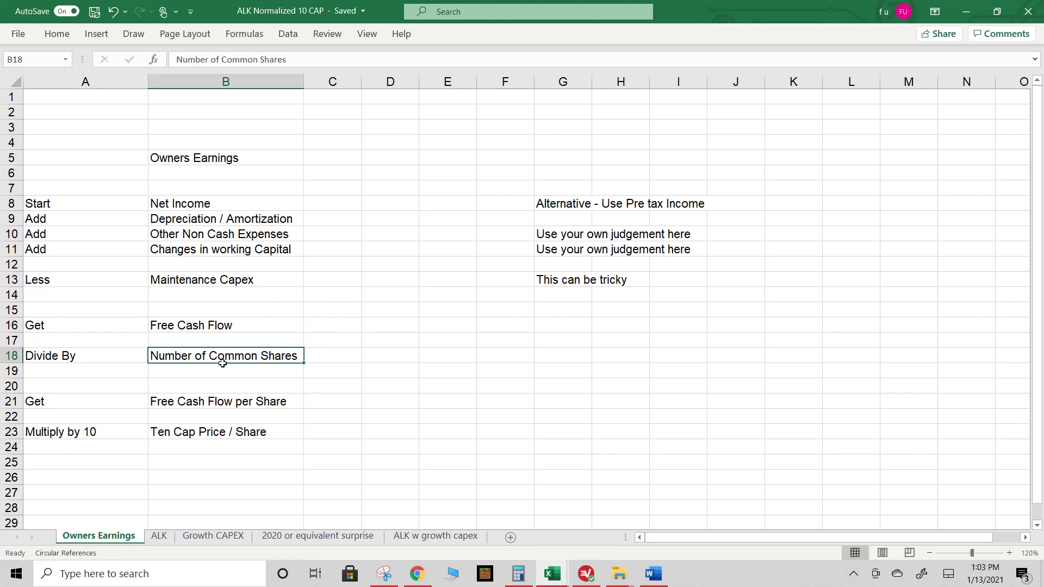
pyautogui.click(213, 328)
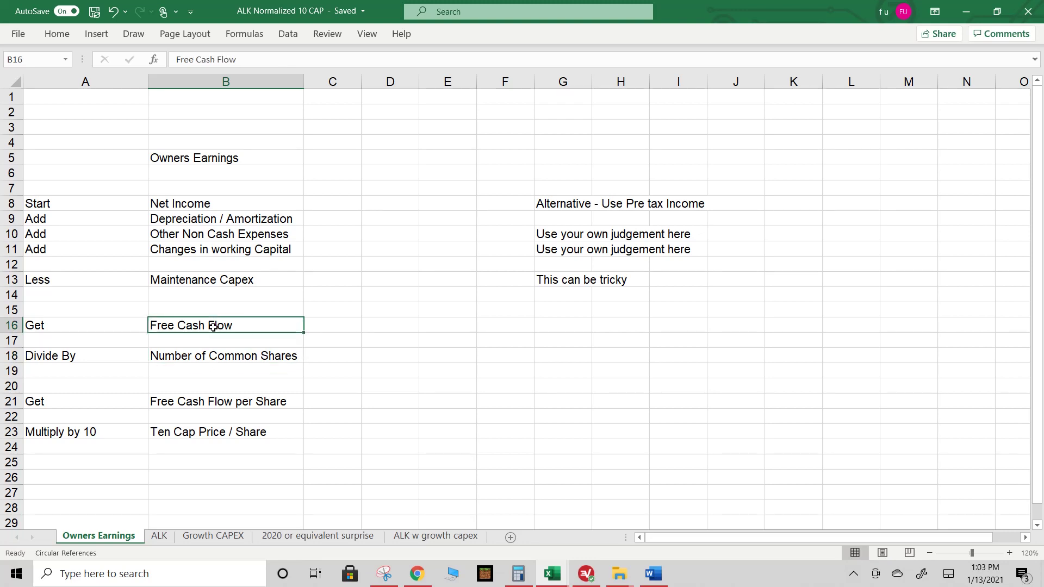
pyautogui.click(243, 360)
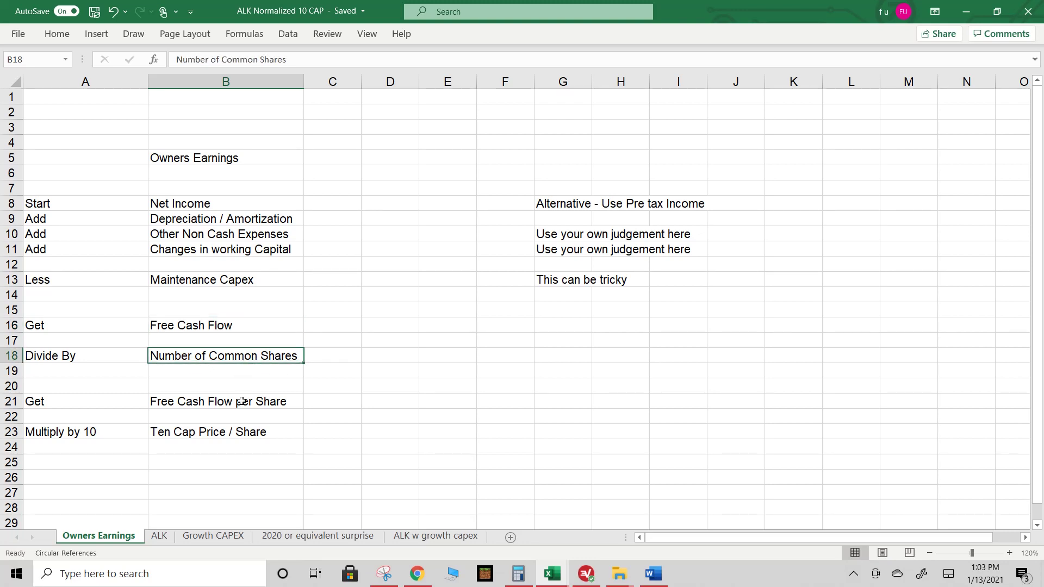
pyautogui.click(239, 401)
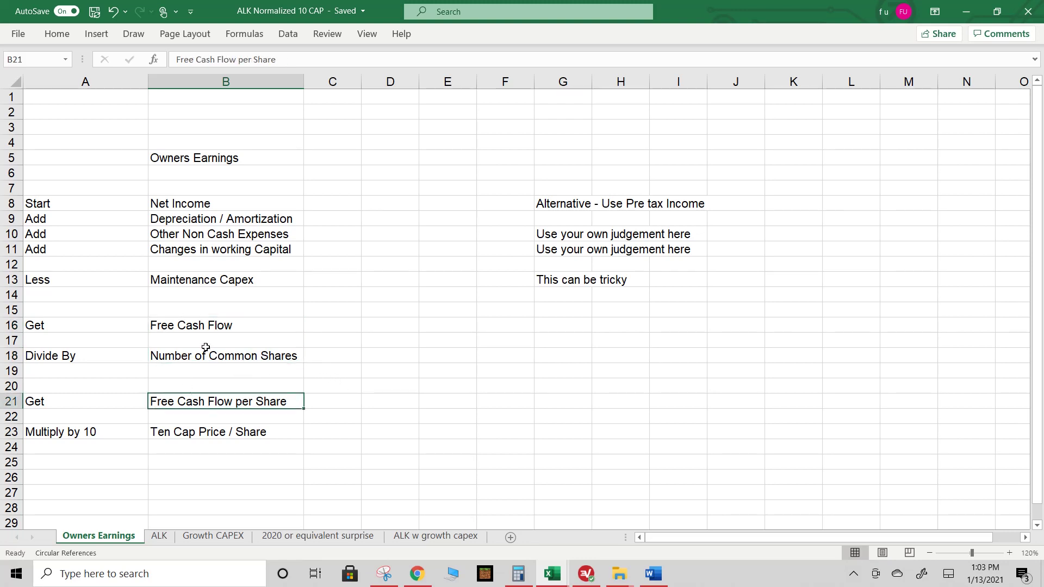
pyautogui.click(198, 438)
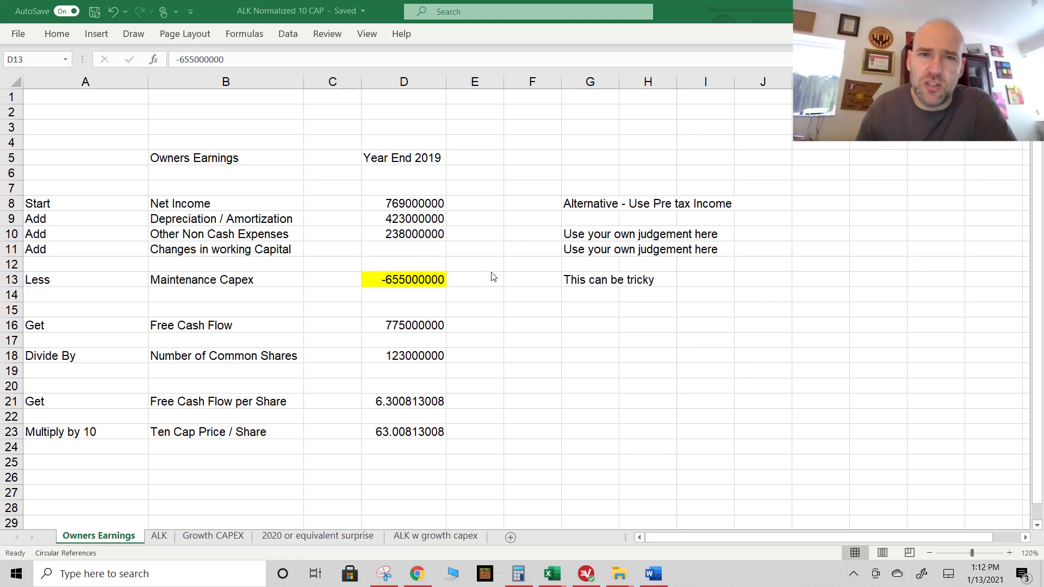
# Enter the heading ALK in cell D2, above the Year End 2019 column
pyautogui.press('F2')
pyautogui.click(405, 109)
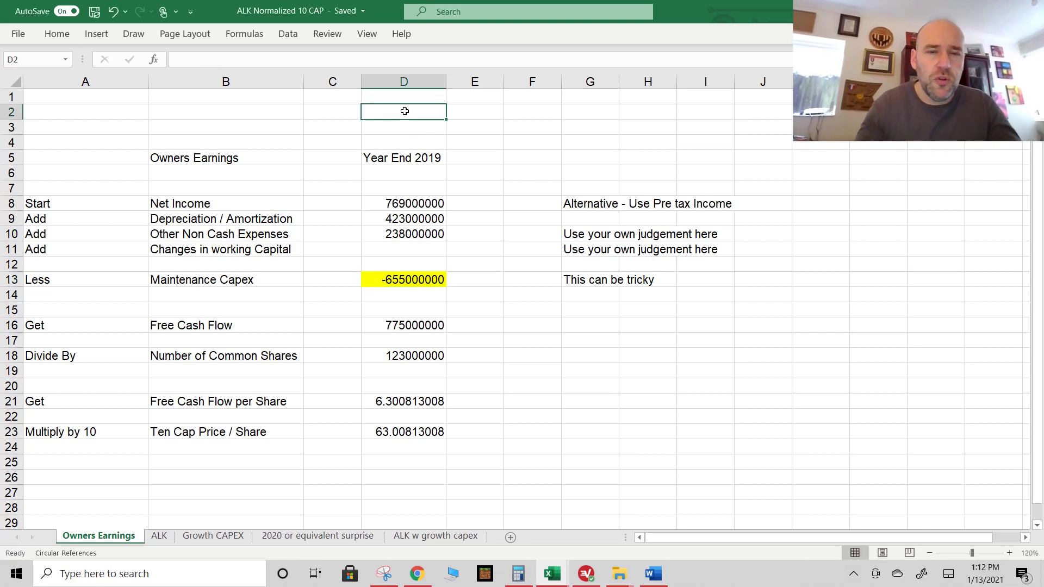
pyautogui.write('ALK')
pyautogui.press('Return')
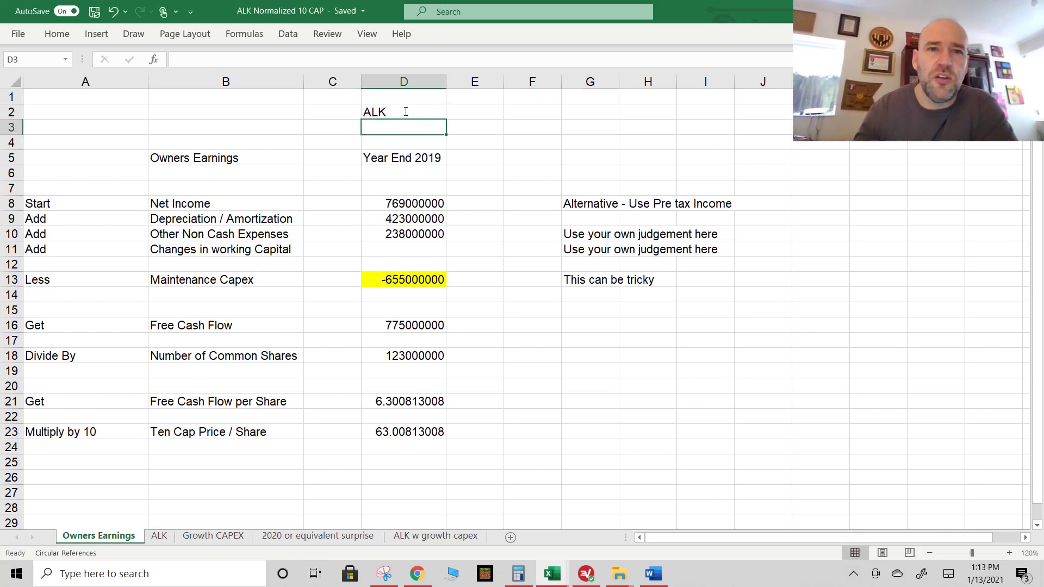
# Examine the Year End 2019 figures from Net Income through Maintenance Capex
pyautogui.click(416, 158)
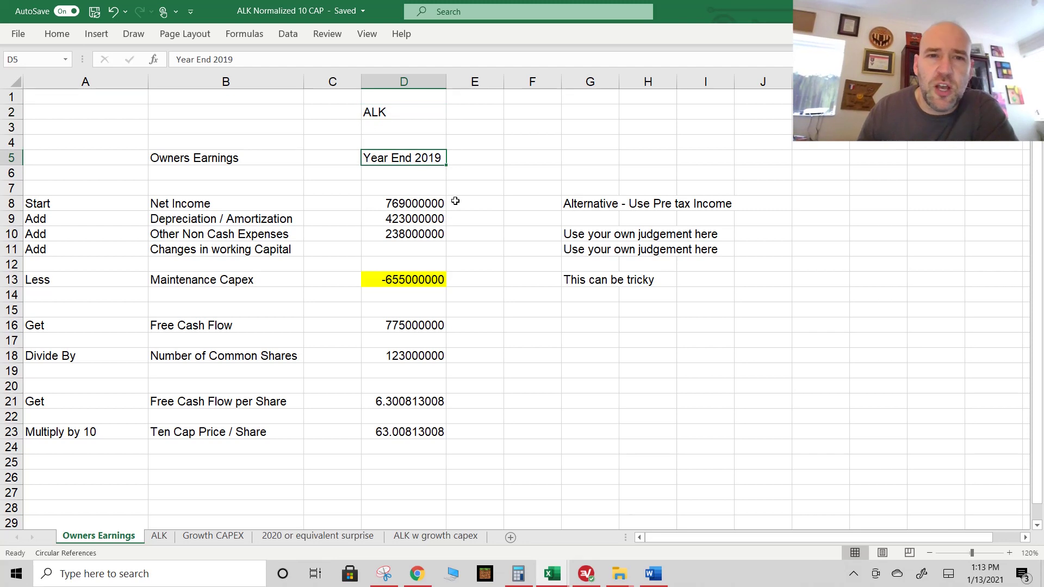
pyautogui.click(203, 202)
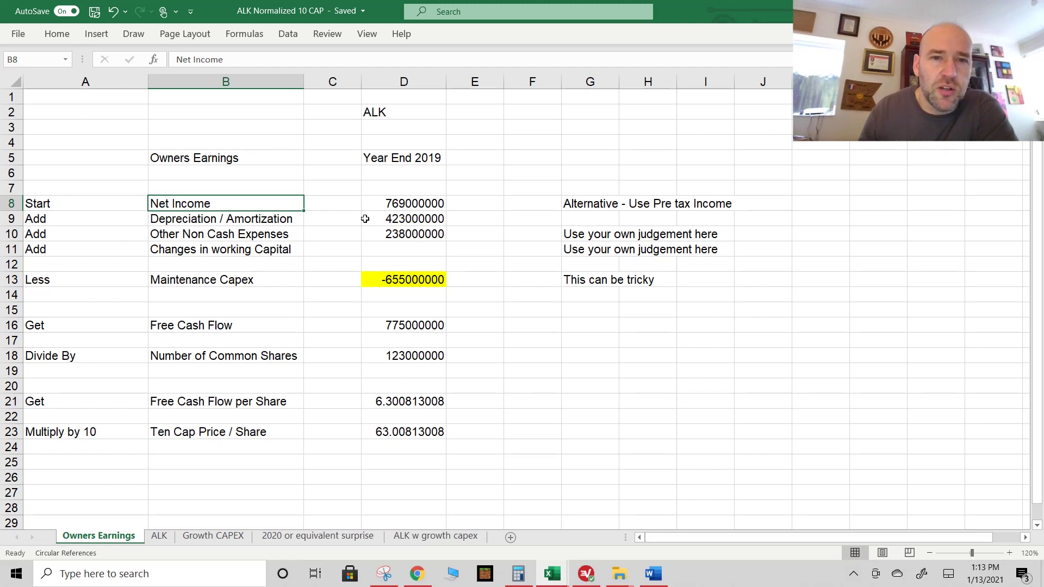
pyautogui.click(409, 205)
pyautogui.click(432, 219)
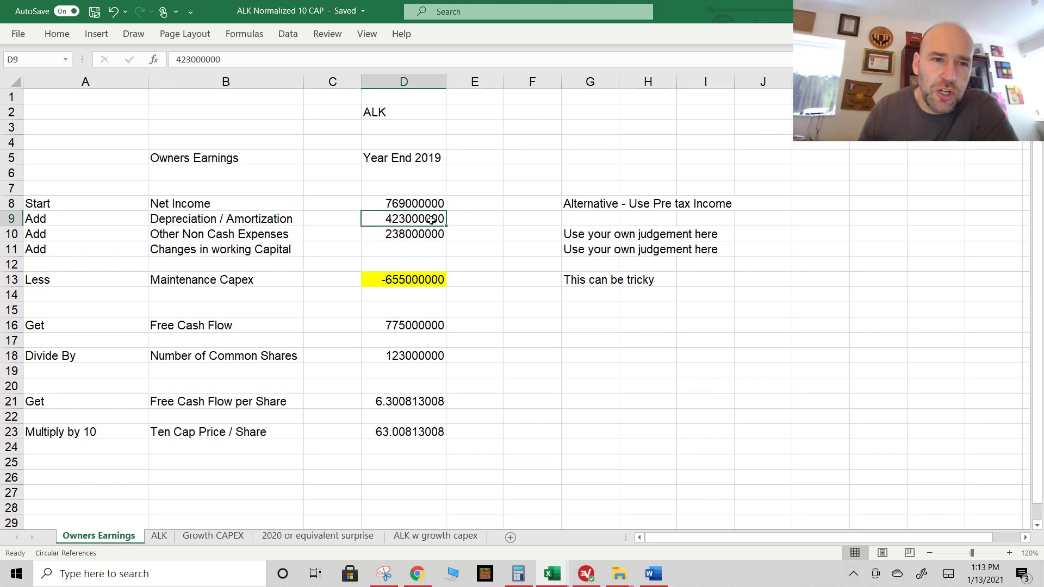
pyautogui.click(408, 235)
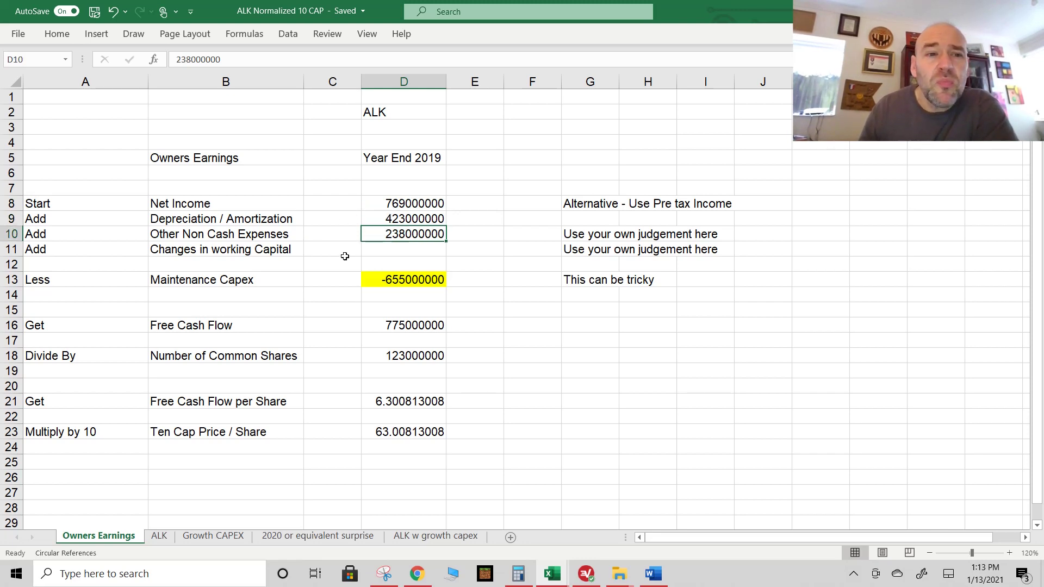
pyautogui.click(389, 277)
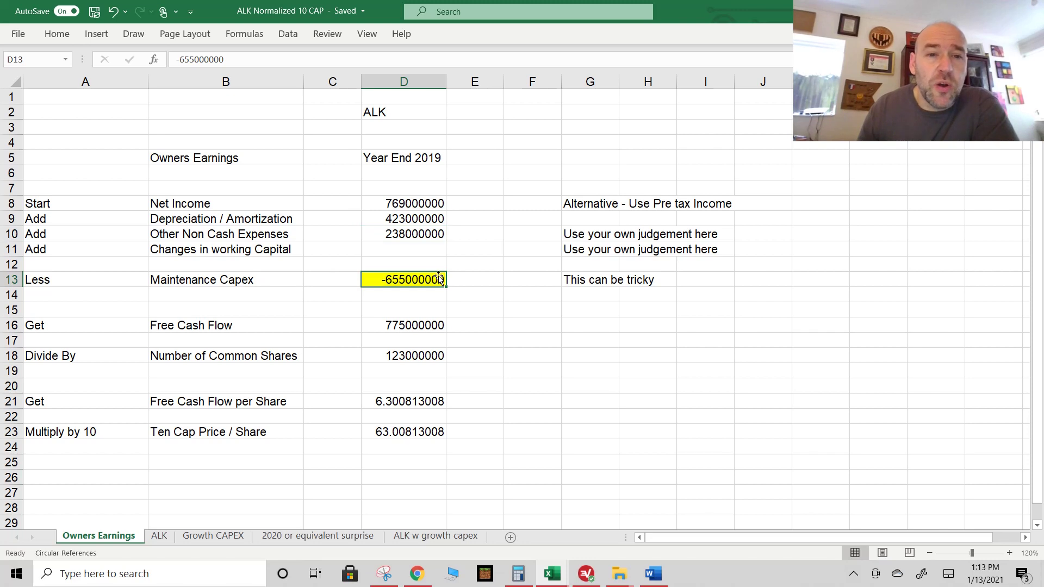
pyautogui.click(211, 278)
pyautogui.click(413, 280)
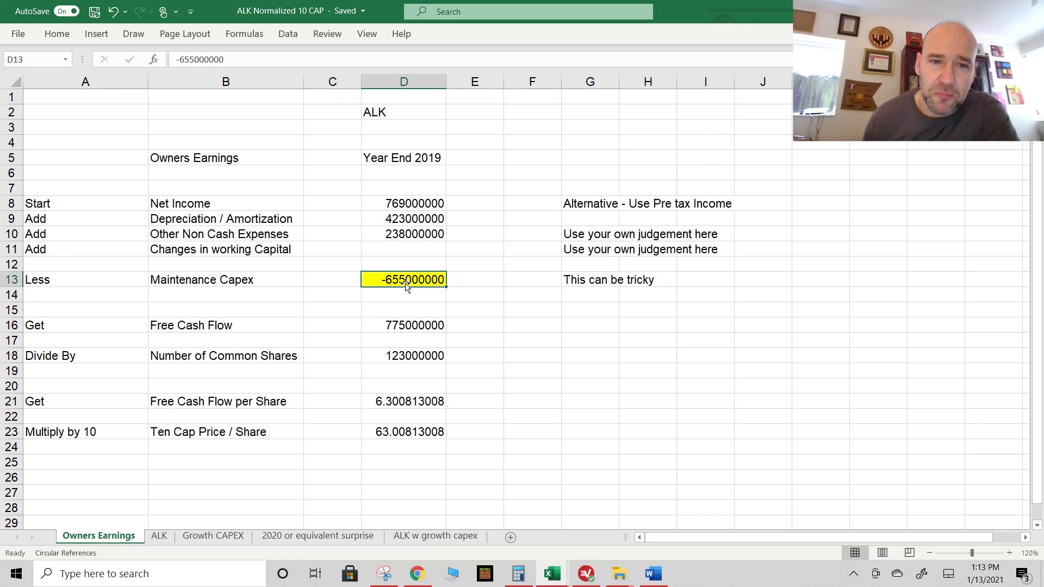
# Inspect the Year End 2019 cells for Free Cash Flow, common shares, Free Cash Flow per Share and Ten Cap Price
pyautogui.click(424, 324)
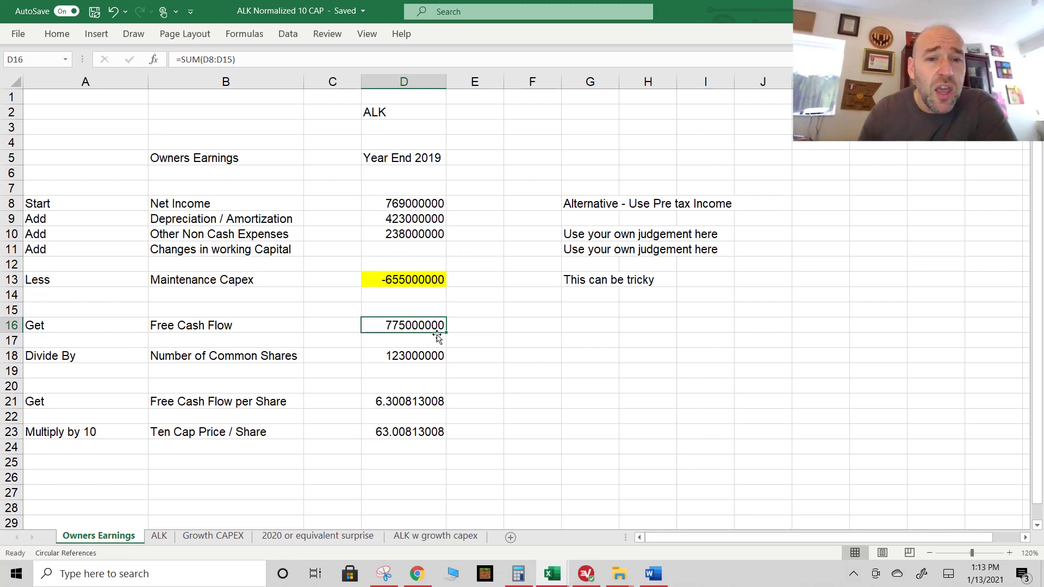
pyautogui.click(416, 356)
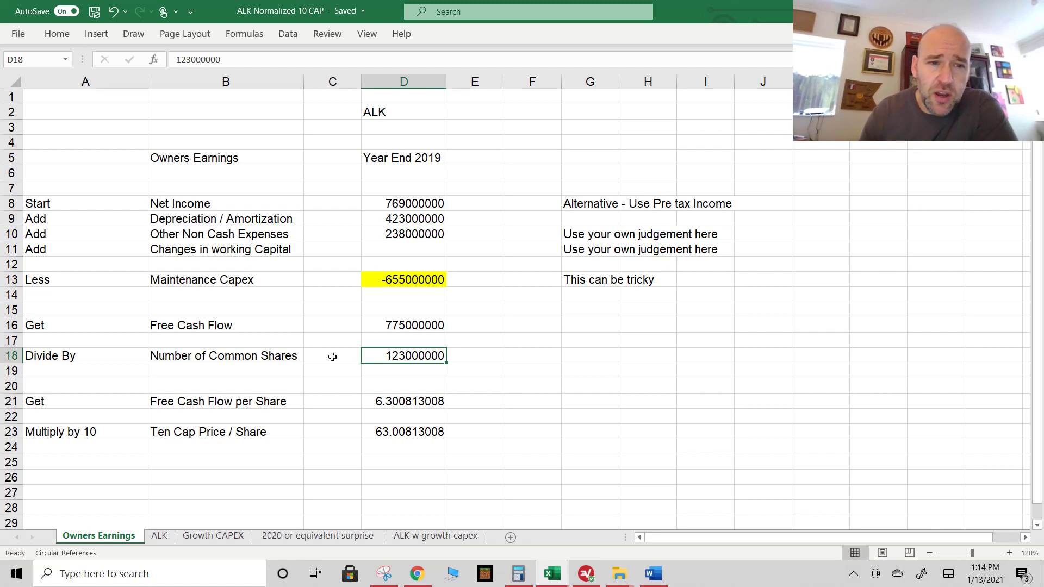
pyautogui.click(399, 324)
pyautogui.click(412, 354)
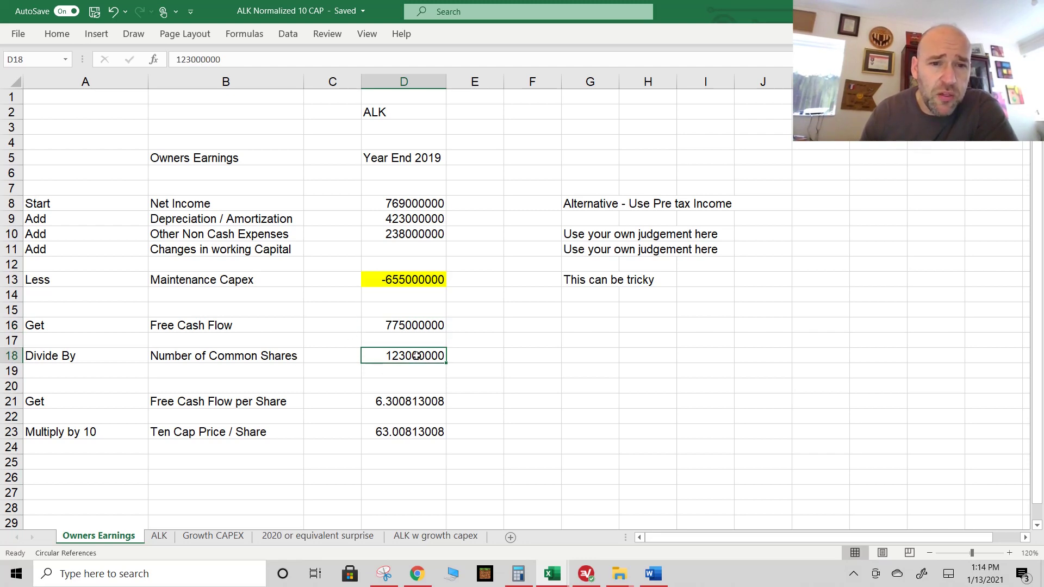
pyautogui.click(427, 402)
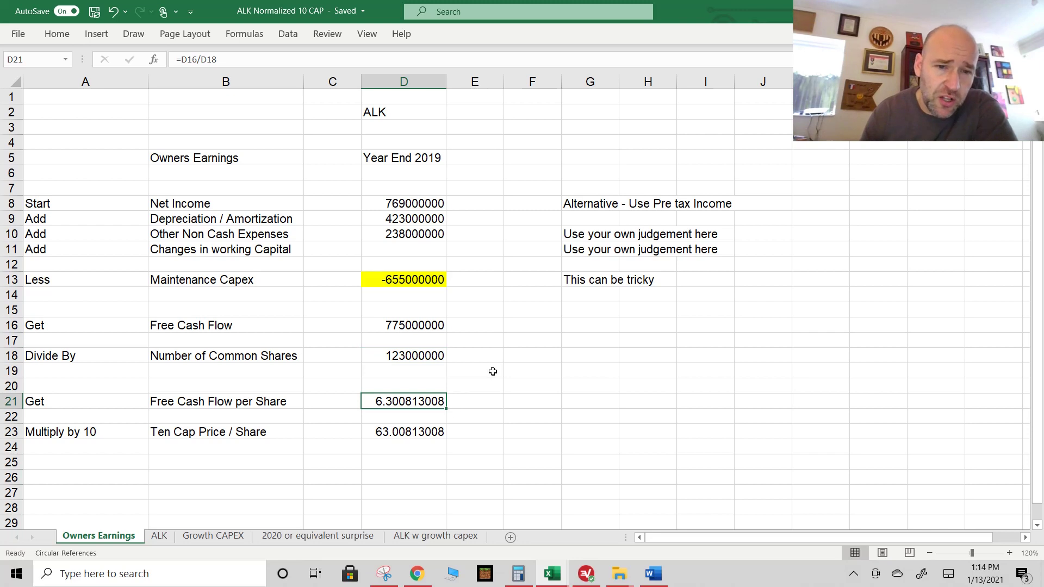
pyautogui.click(428, 431)
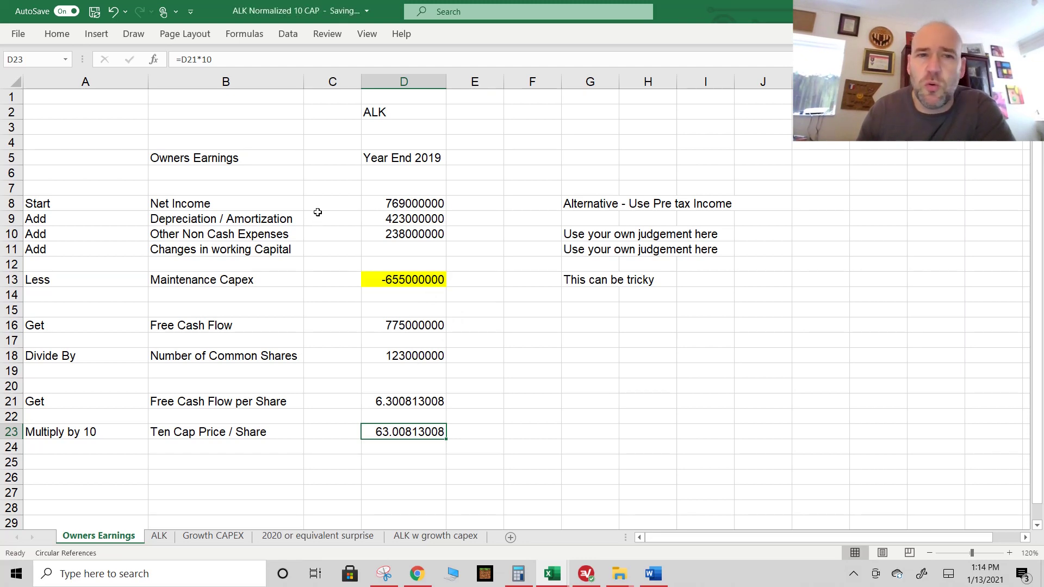
# Review how Net Income, the added-back items and Maintenance Capex combine into the Year End 2019 Free Cash Flow
pyautogui.click(474, 195)
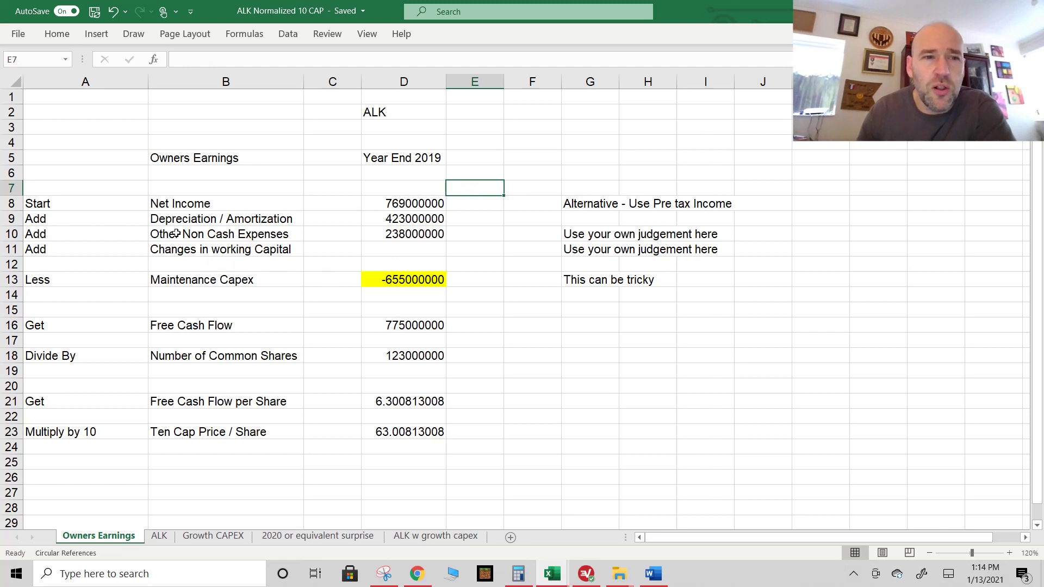
pyautogui.click(181, 201)
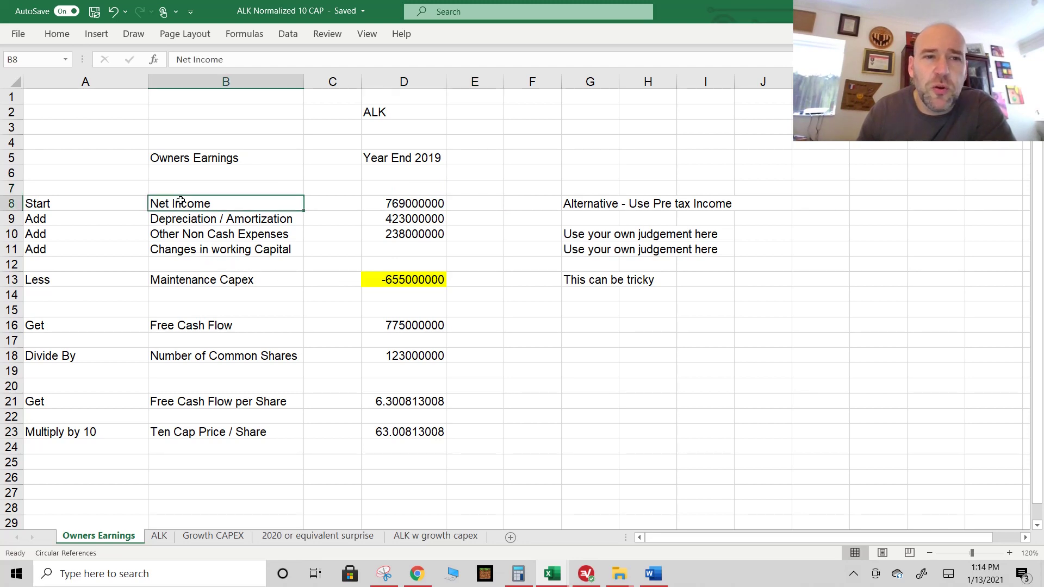
pyautogui.moveTo(181, 201); pyautogui.dragTo(200, 252)
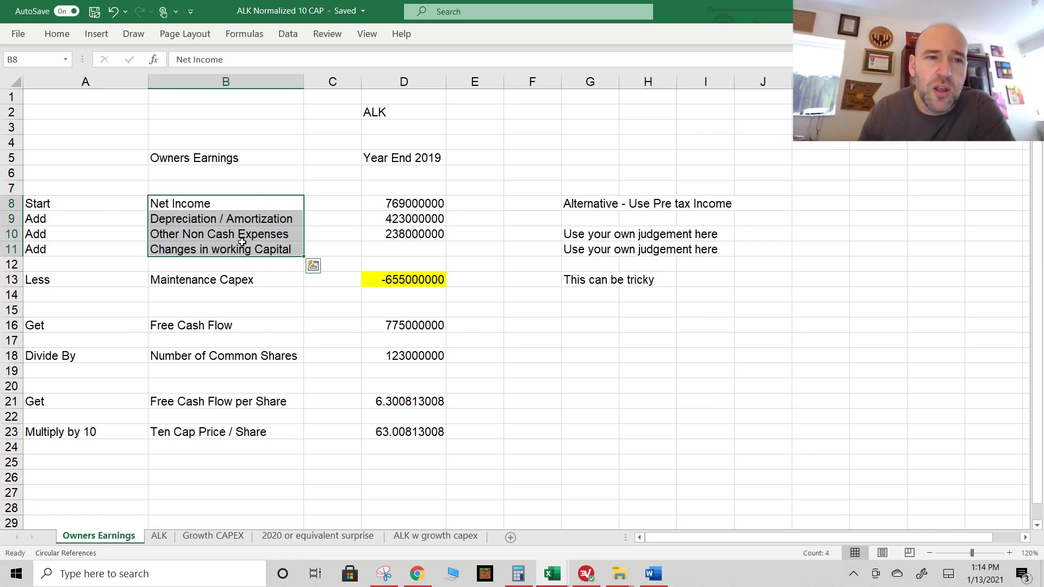
pyautogui.click(194, 281)
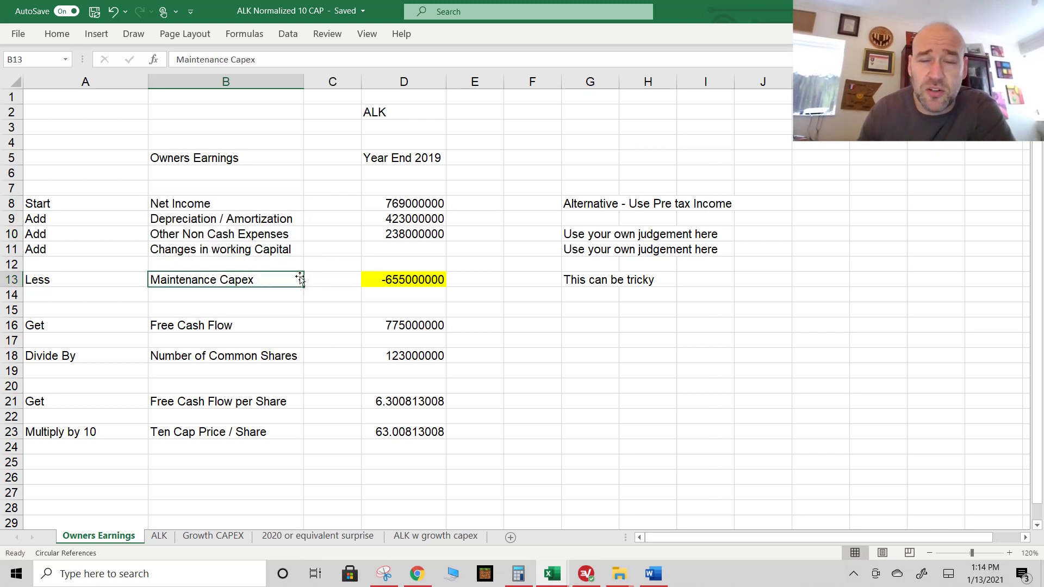
pyautogui.click(217, 326)
pyautogui.click(411, 325)
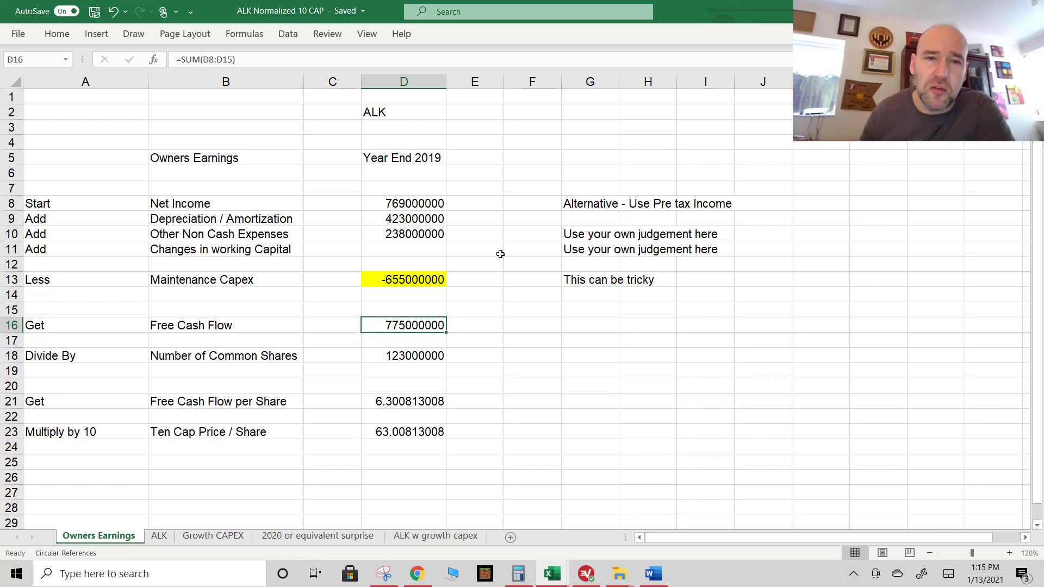
pyautogui.click(526, 336)
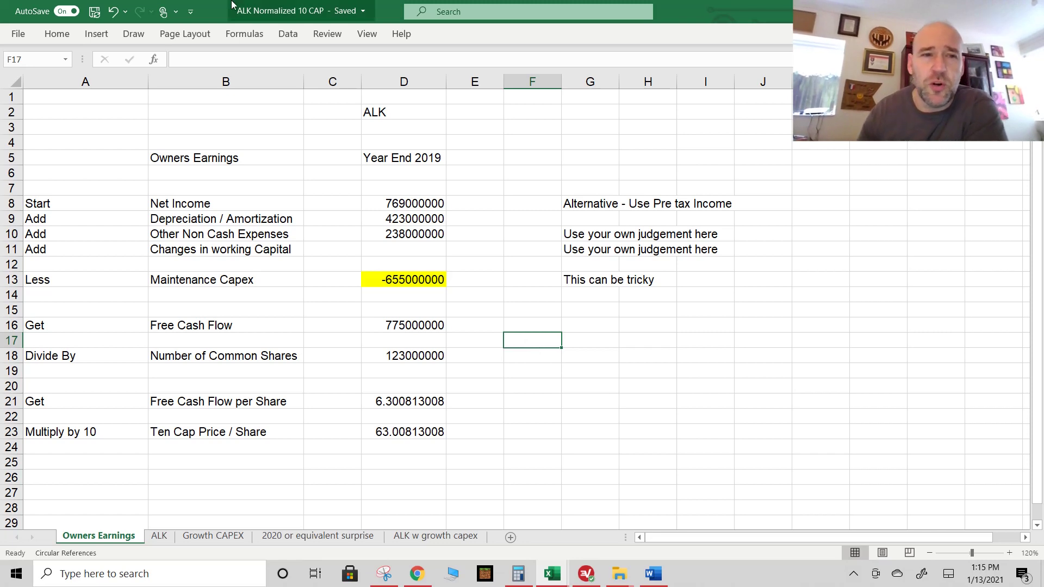
# Check the Year End 2019 Net Income and Maintenance Capex behind the ALK Ten Cap Price / Share
pyautogui.click(423, 203)
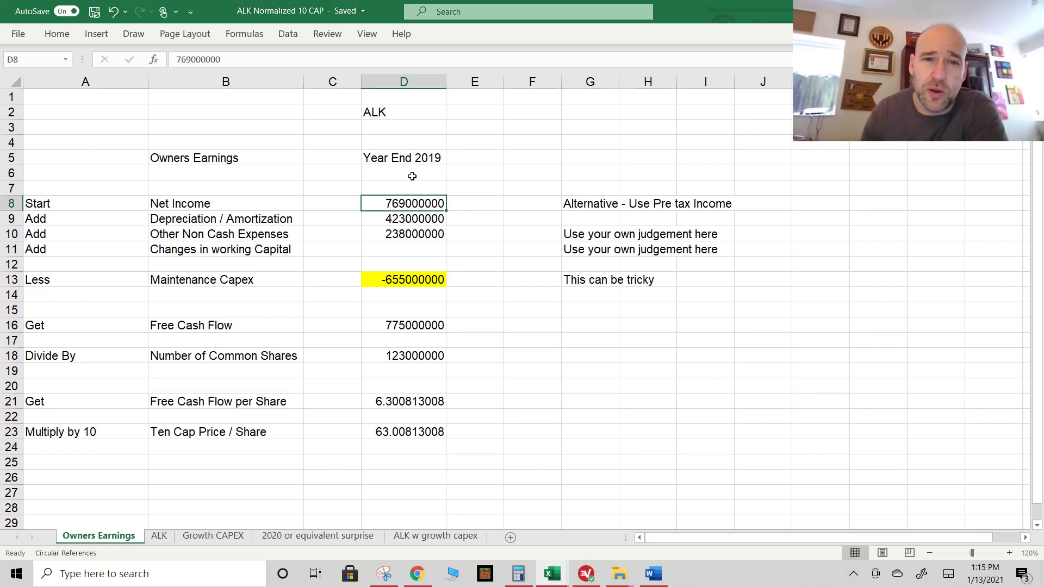
pyautogui.click(437, 279)
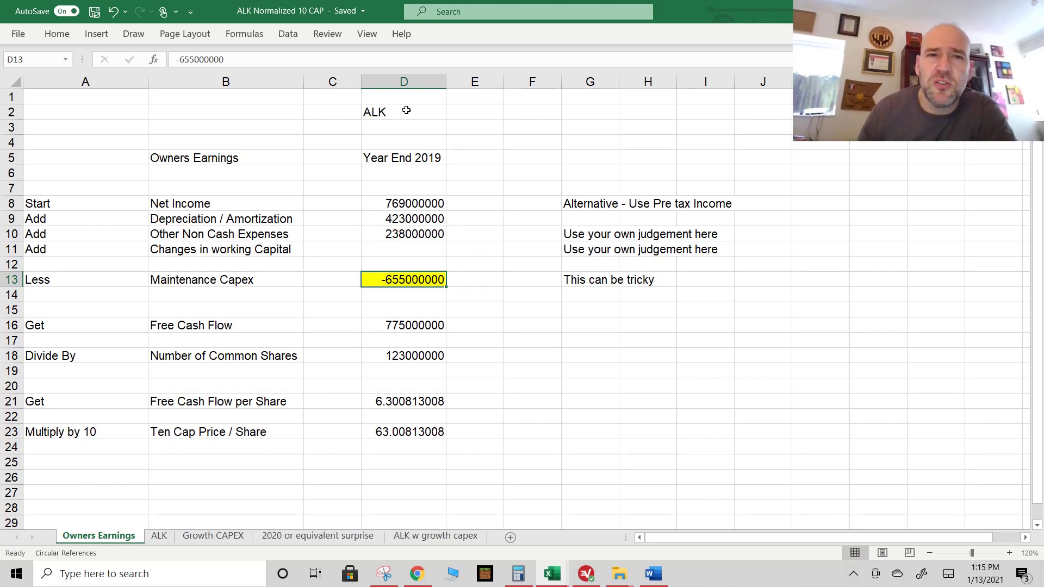
pyautogui.click(423, 112)
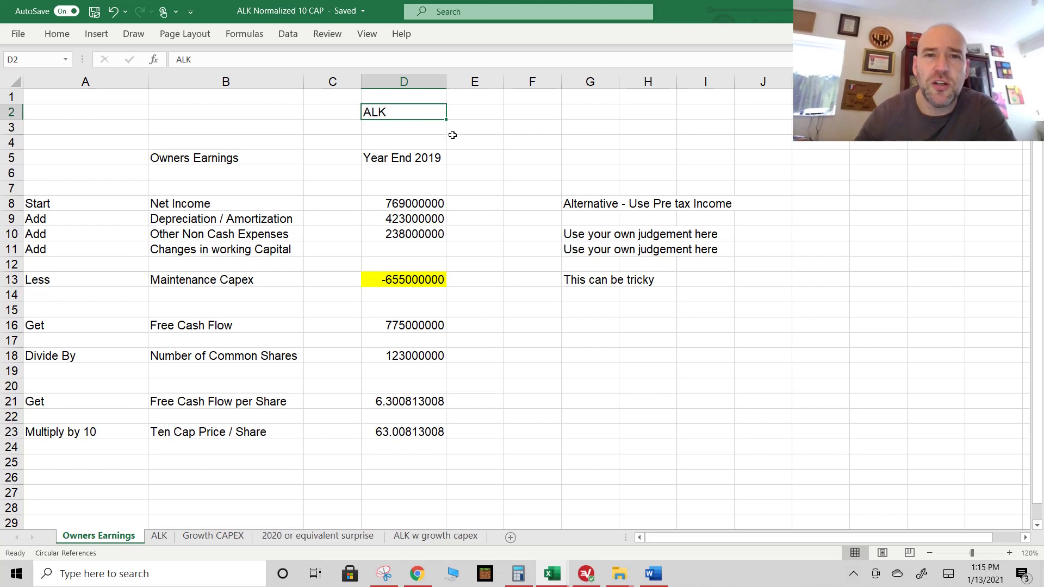
pyautogui.click(402, 432)
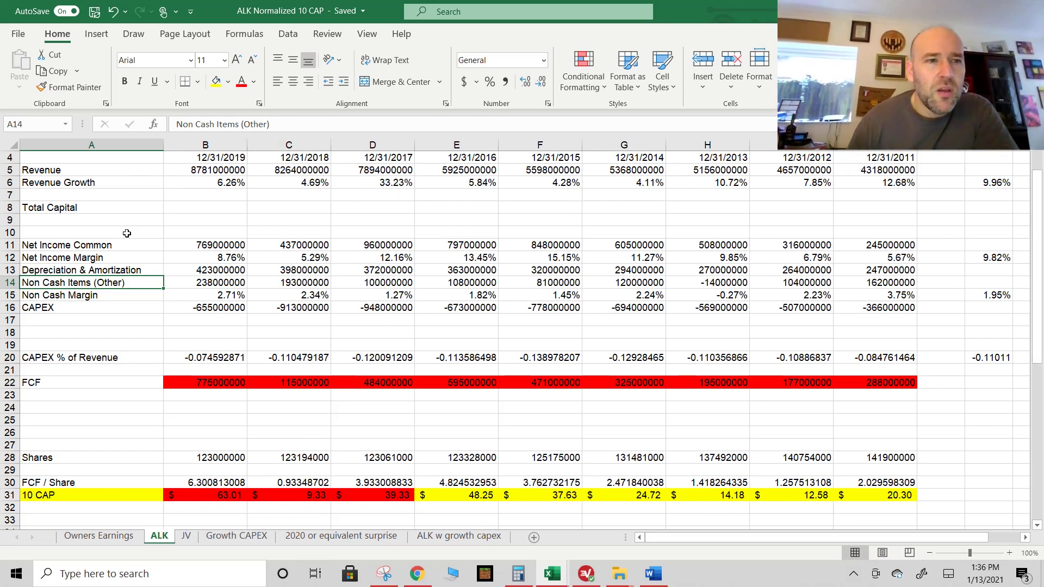
# Examine the 12/31/2019 column from Net Income Common through CAPEX and the FCF formula that combines them
pyautogui.click(98, 231)
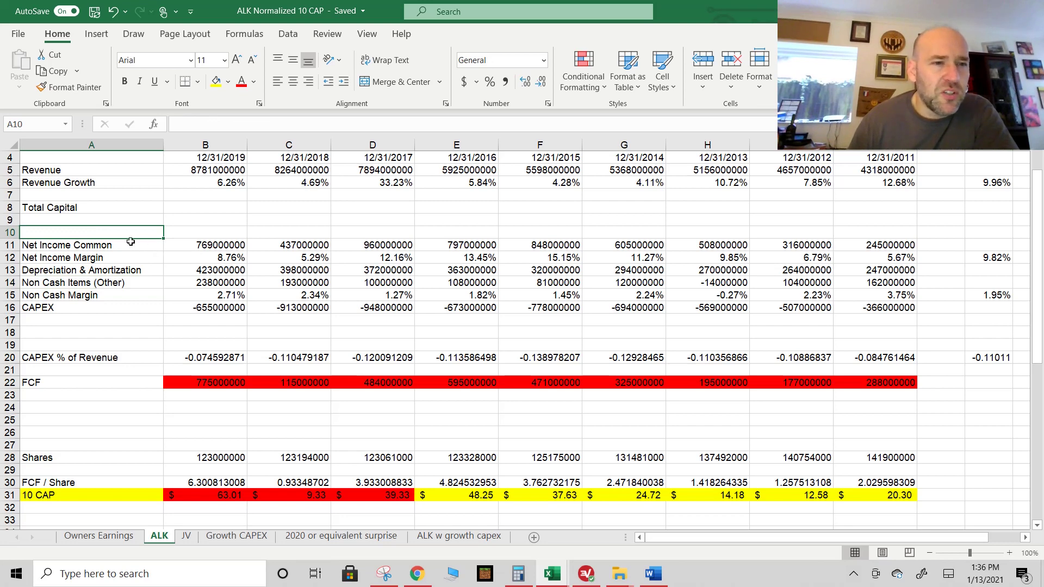
pyautogui.scroll(-1, 133, 242)
pyautogui.click(223, 208)
pyautogui.scroll(2, 181, 292)
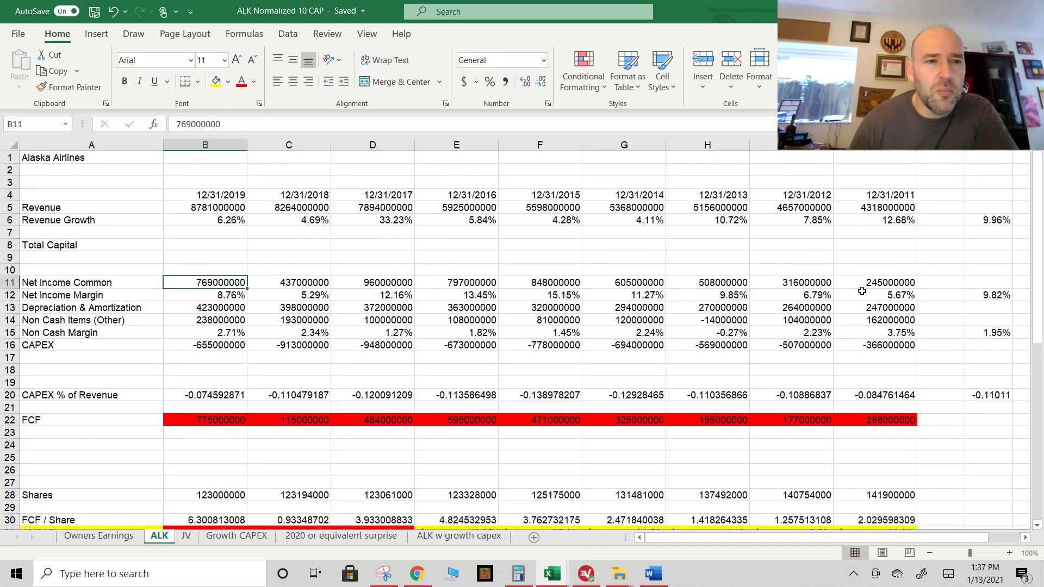
pyautogui.click(224, 296)
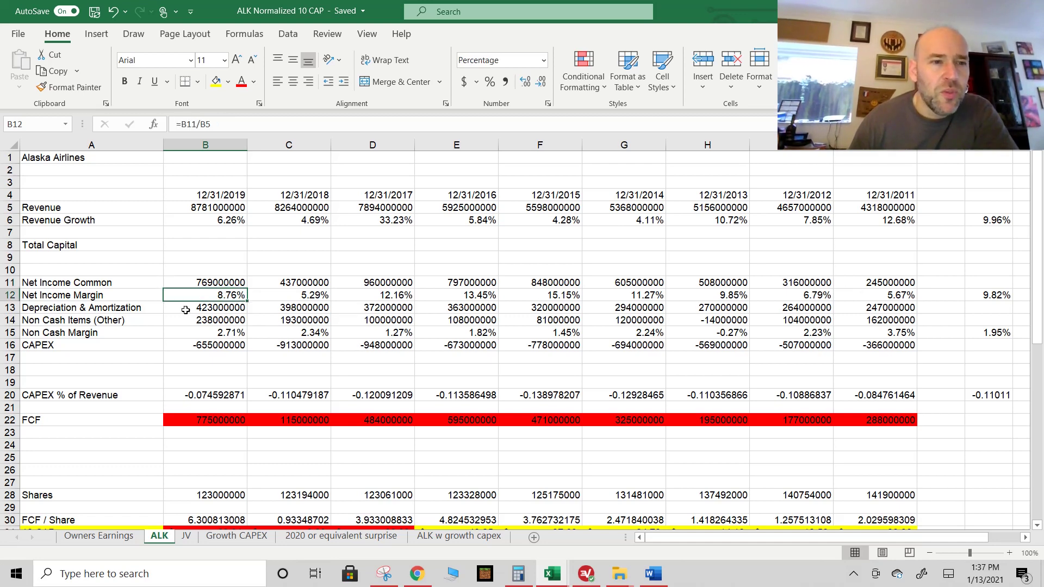
pyautogui.click(94, 310)
pyautogui.click(196, 310)
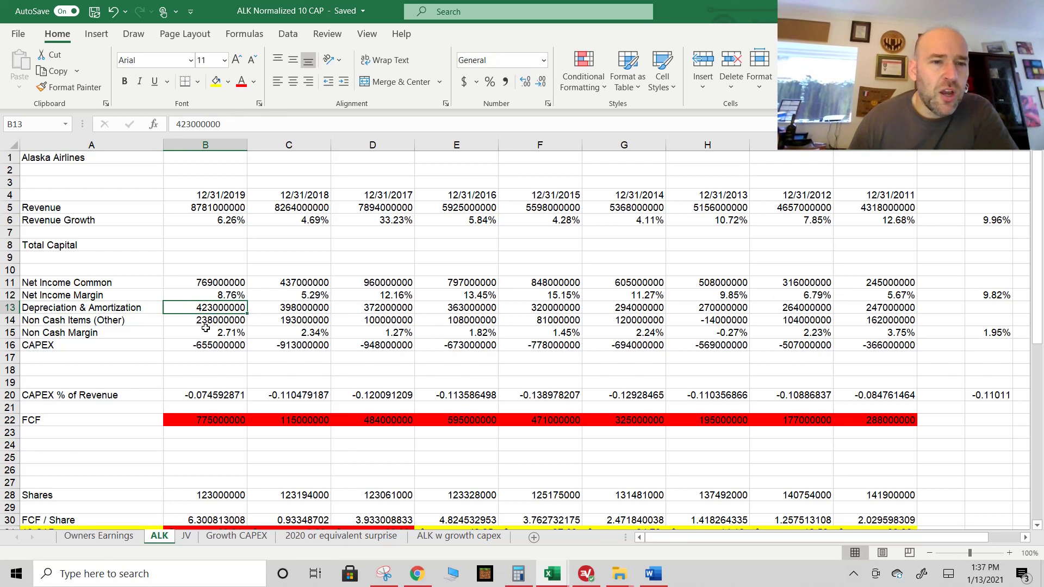
pyautogui.click(209, 323)
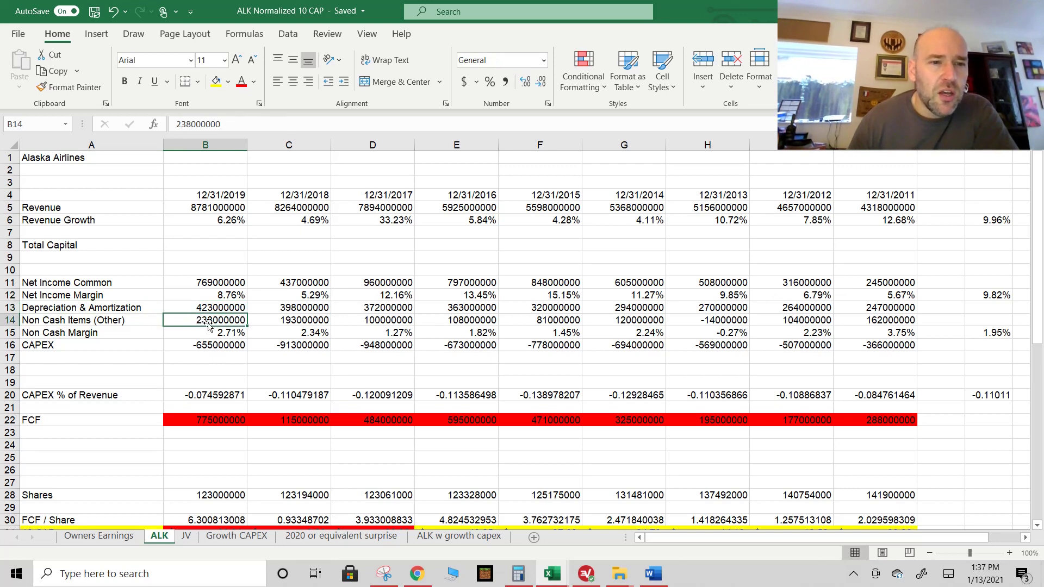
pyautogui.click(220, 347)
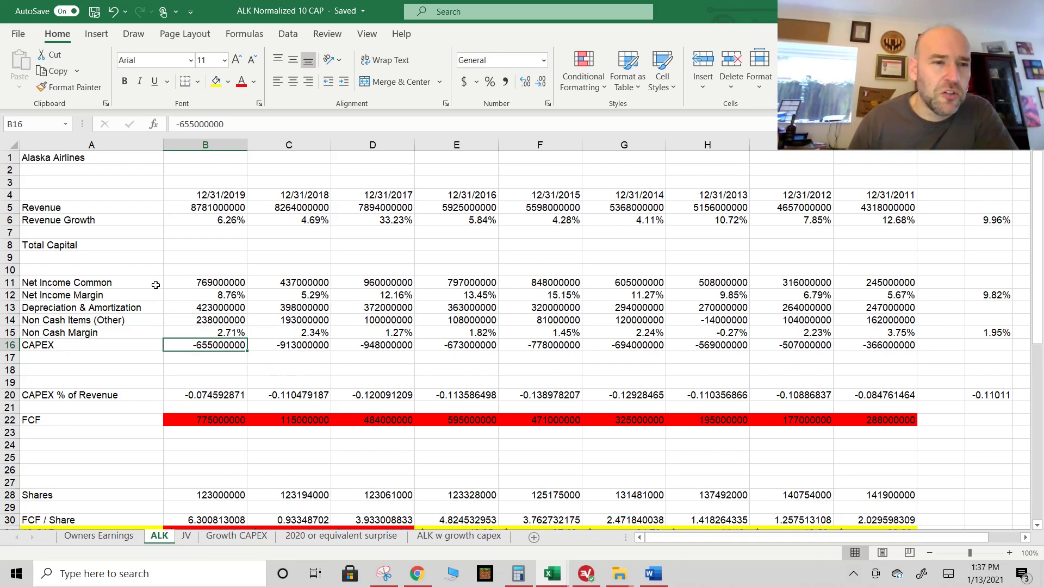
pyautogui.click(227, 362)
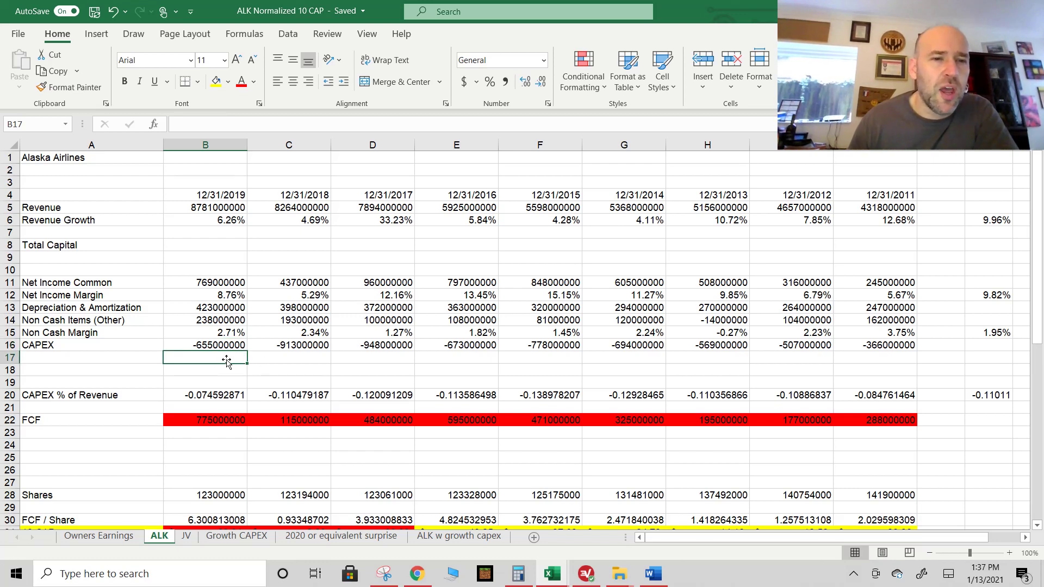
pyautogui.click(224, 347)
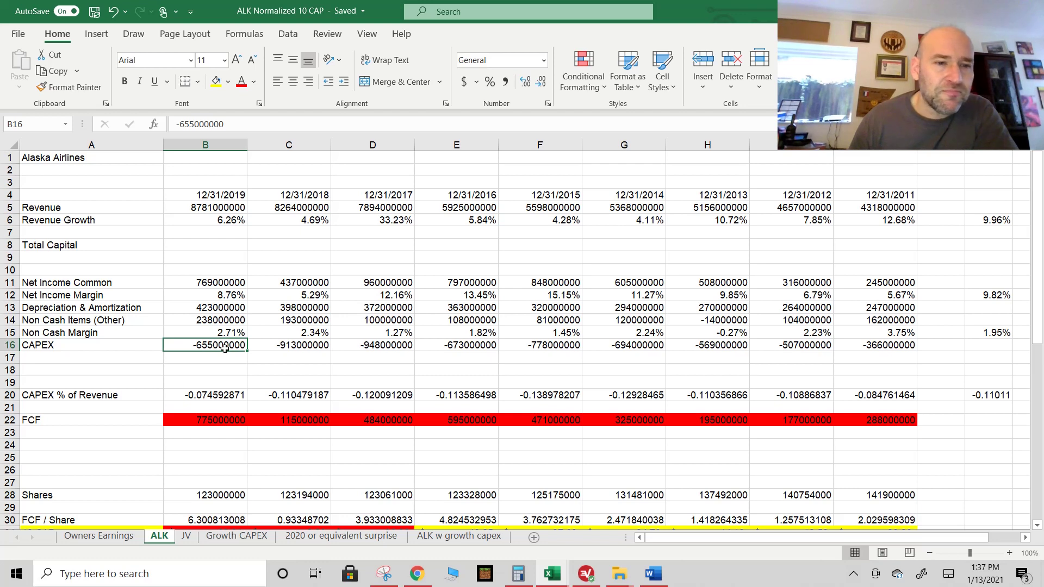
pyautogui.click(215, 420)
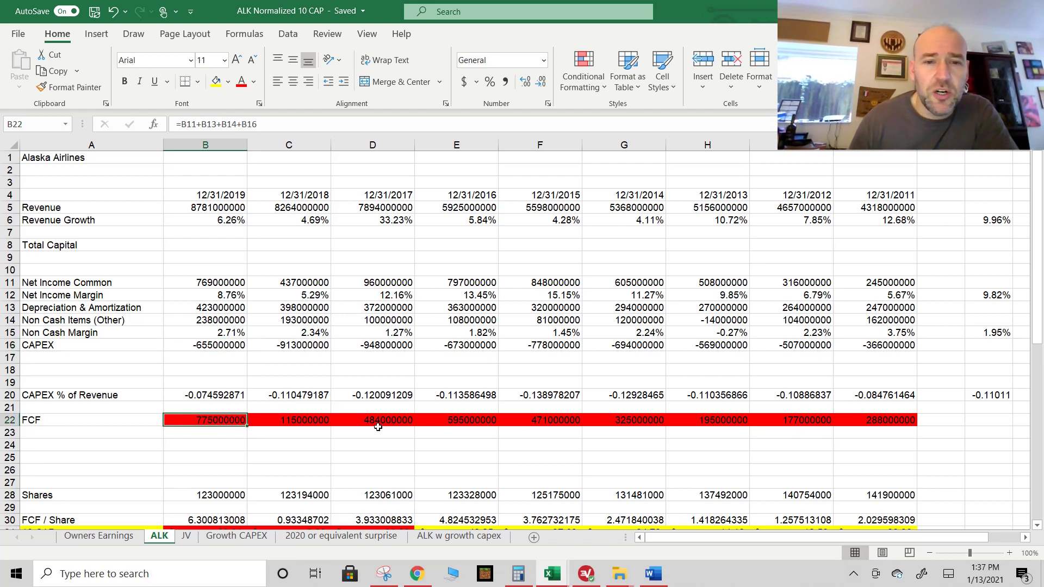
# Compare the Shares figures across the years from 12/31/2019 back to 12/31/2011
pyautogui.click(223, 494)
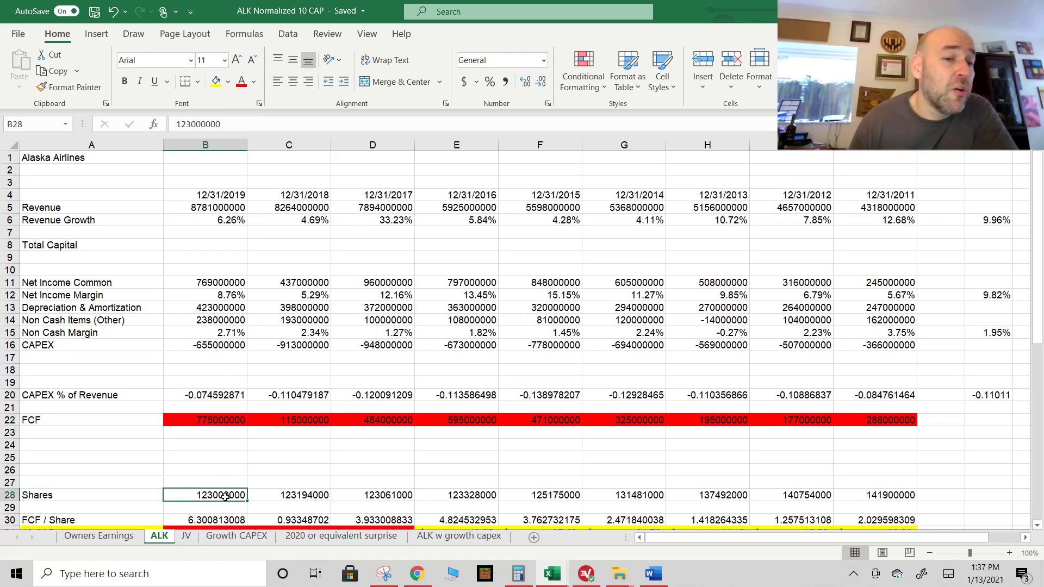
pyautogui.click(297, 496)
pyautogui.click(393, 497)
pyautogui.click(455, 496)
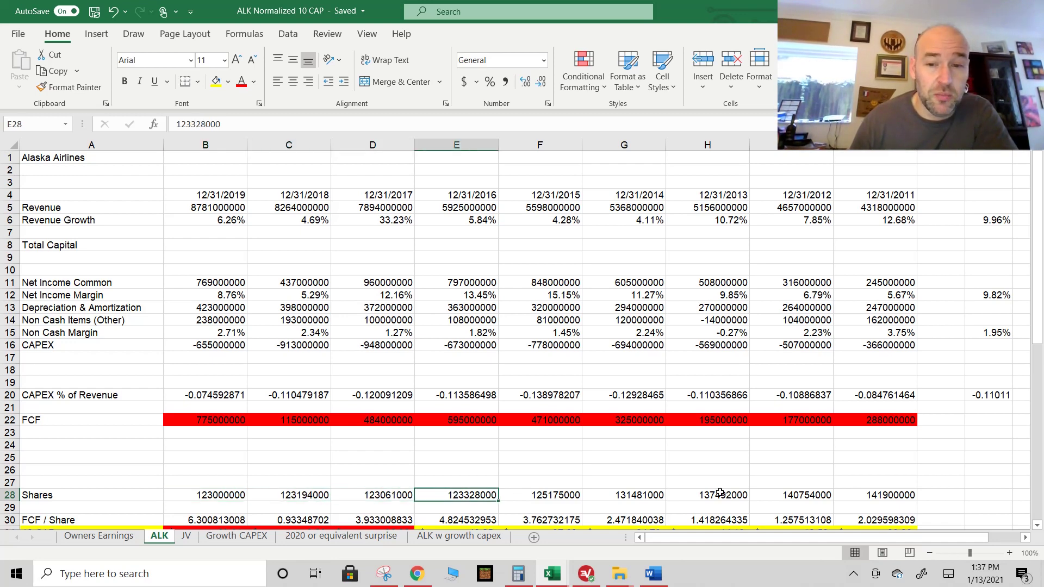
pyautogui.click(887, 495)
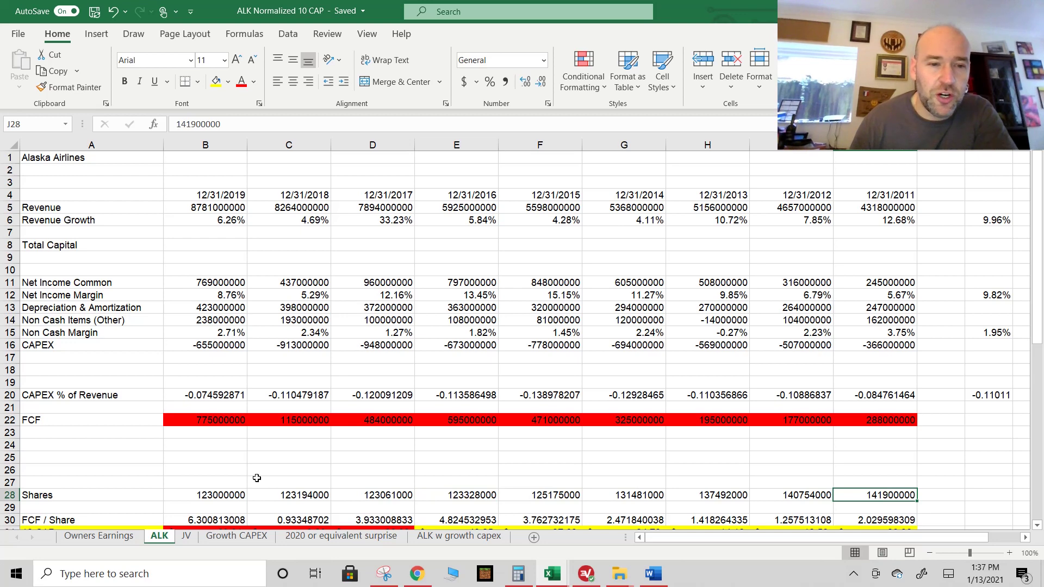
pyautogui.click(220, 496)
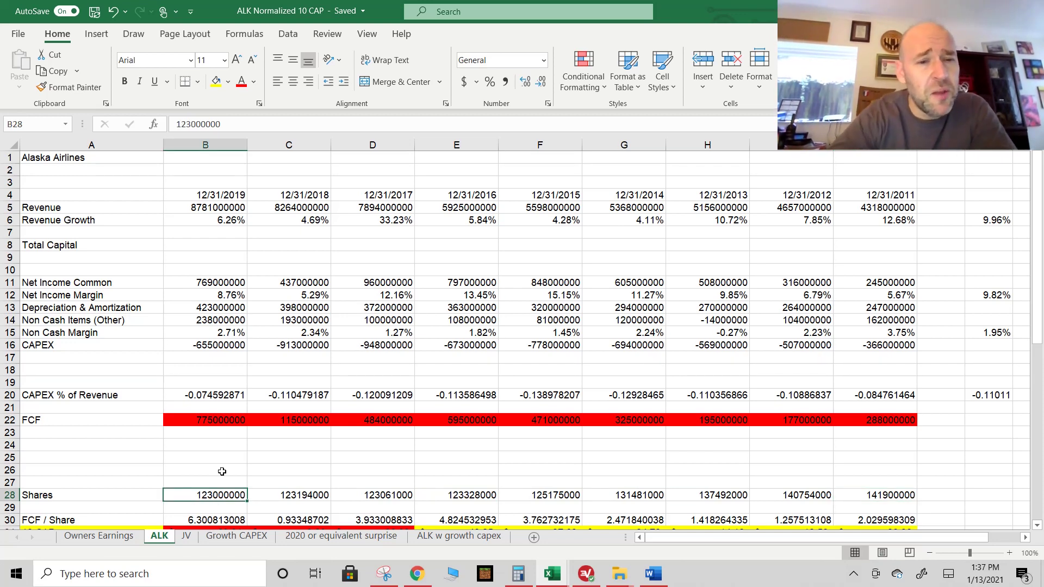
# Inspect the 2019 FCF / Share formula and the 10 CAP cells for 2018 and 2011
pyautogui.click(187, 521)
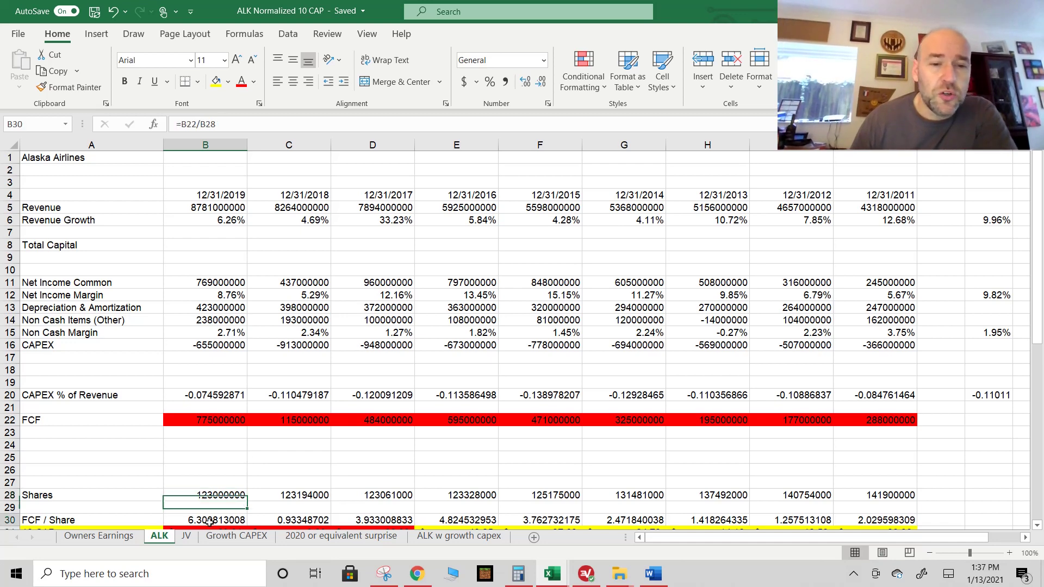
pyautogui.scroll(-1, 772, 464)
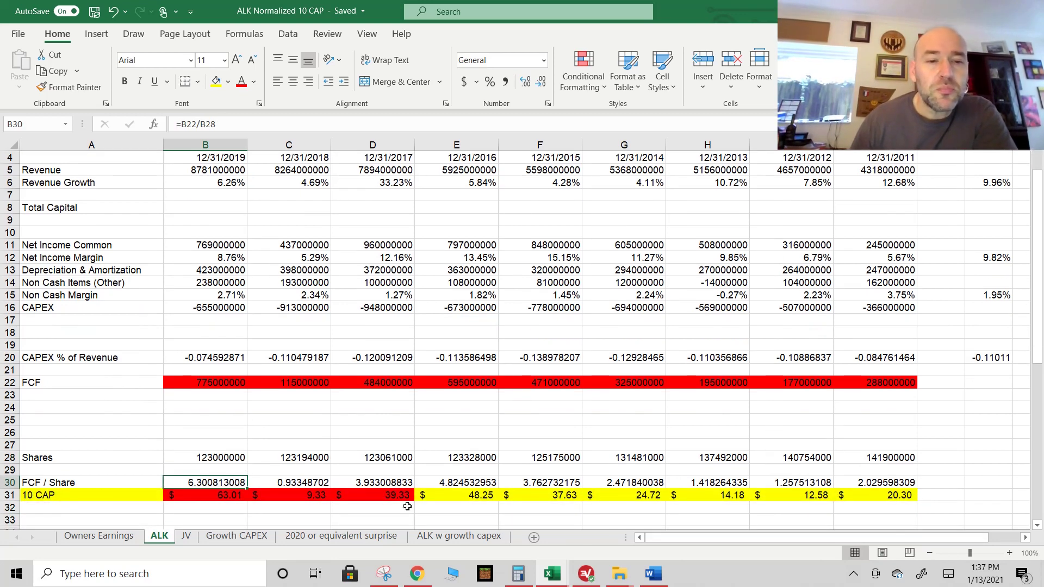
pyautogui.moveTo(230, 495); pyautogui.dragTo(256, 495)
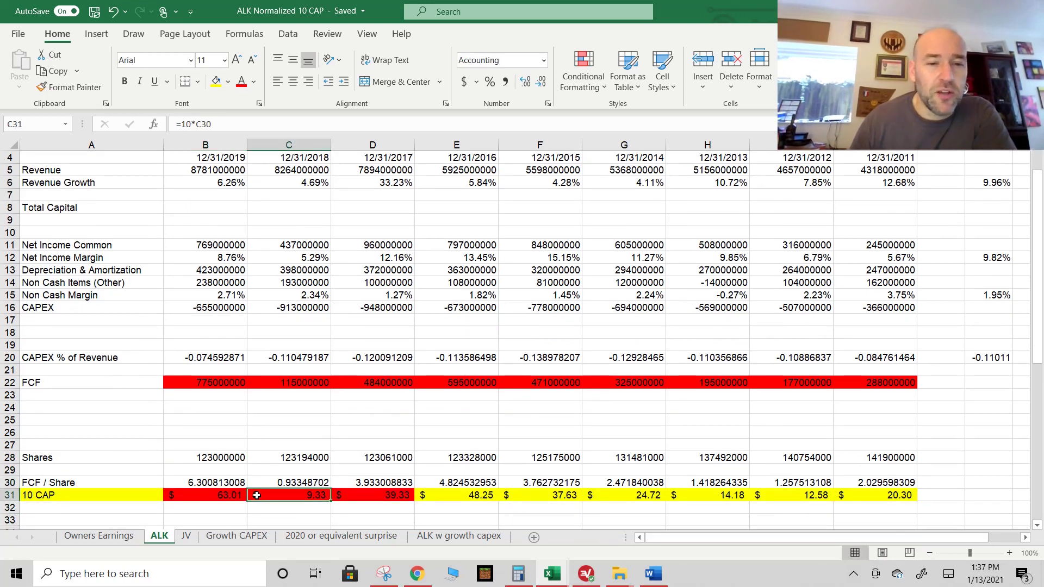
pyautogui.click(881, 496)
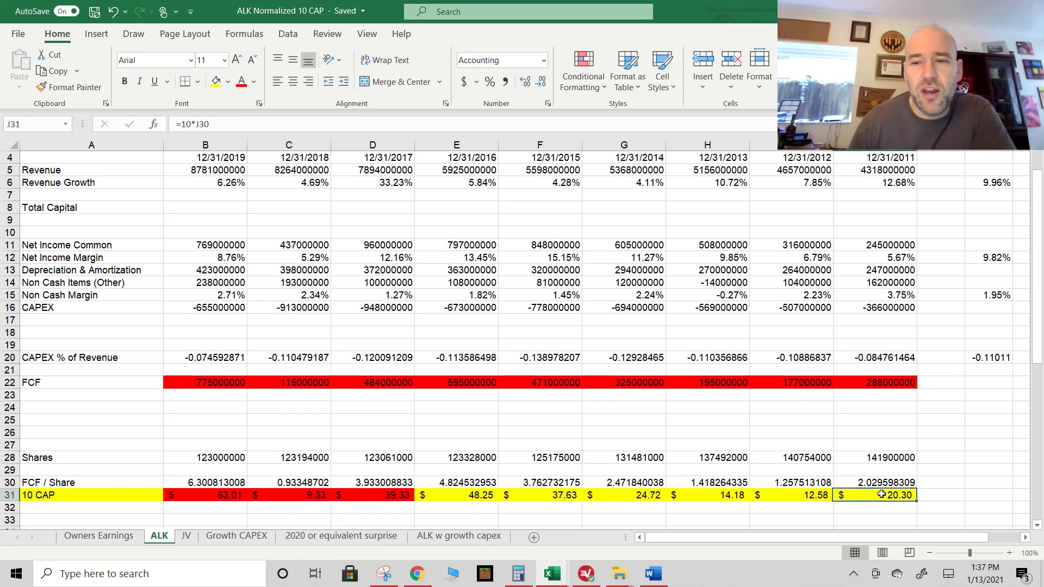
pyautogui.click(938, 494)
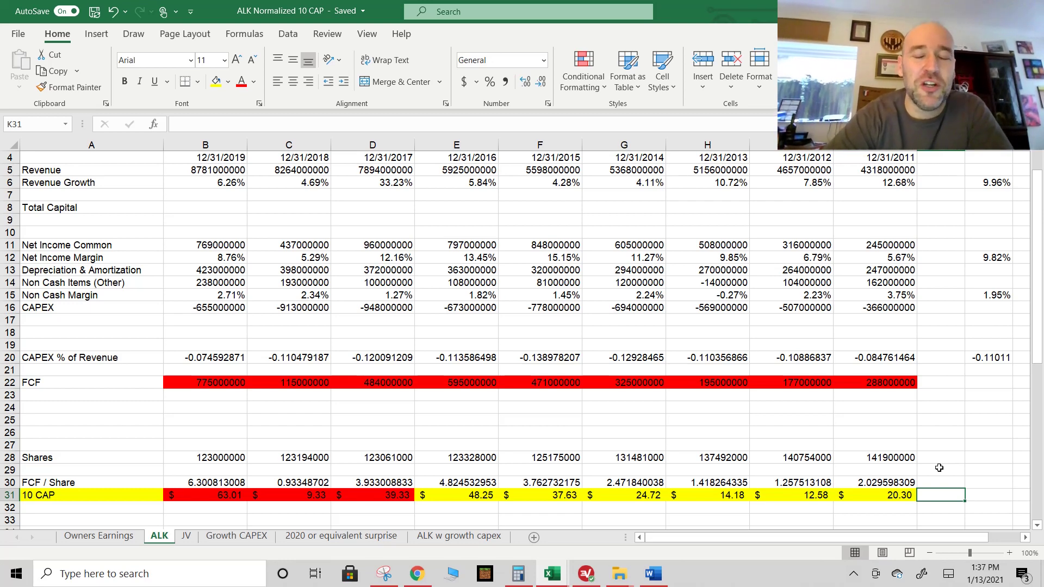
pyautogui.click(905, 493)
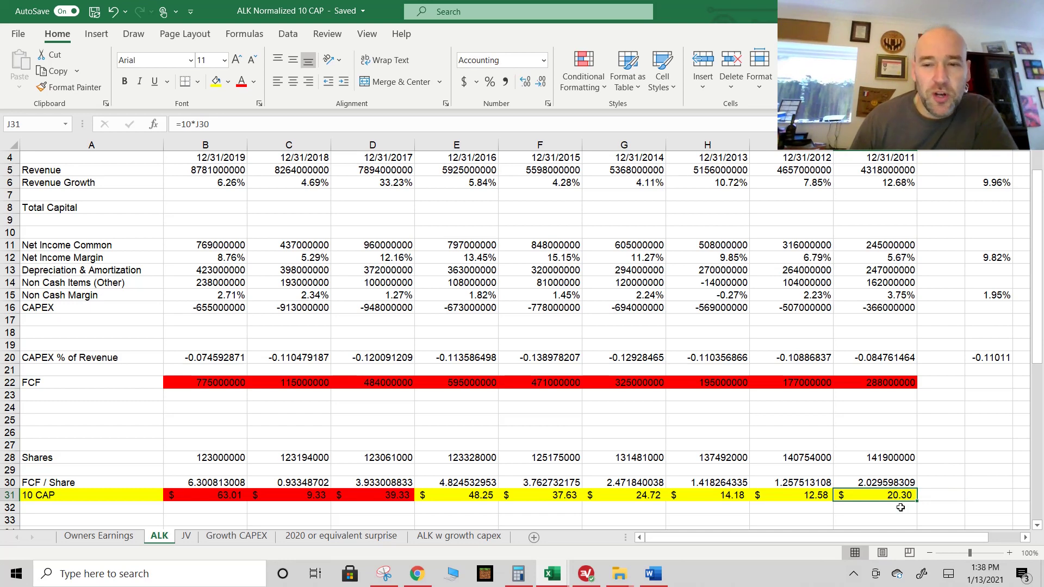
# Step through the 10 CAP values from 12/31/2012 forward to 12/31/2019 to judge how they swing
pyautogui.click(792, 496)
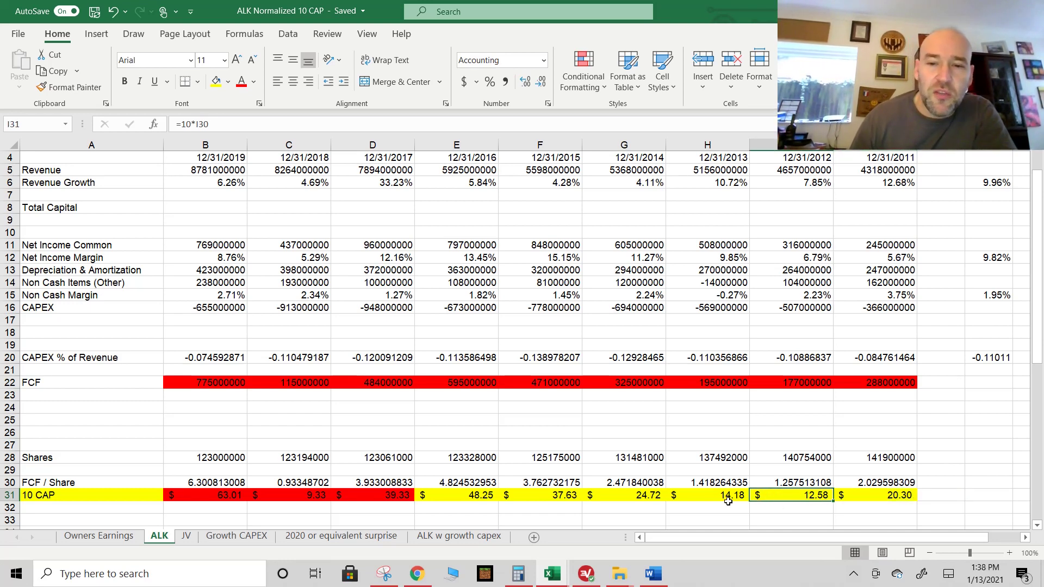
pyautogui.click(686, 498)
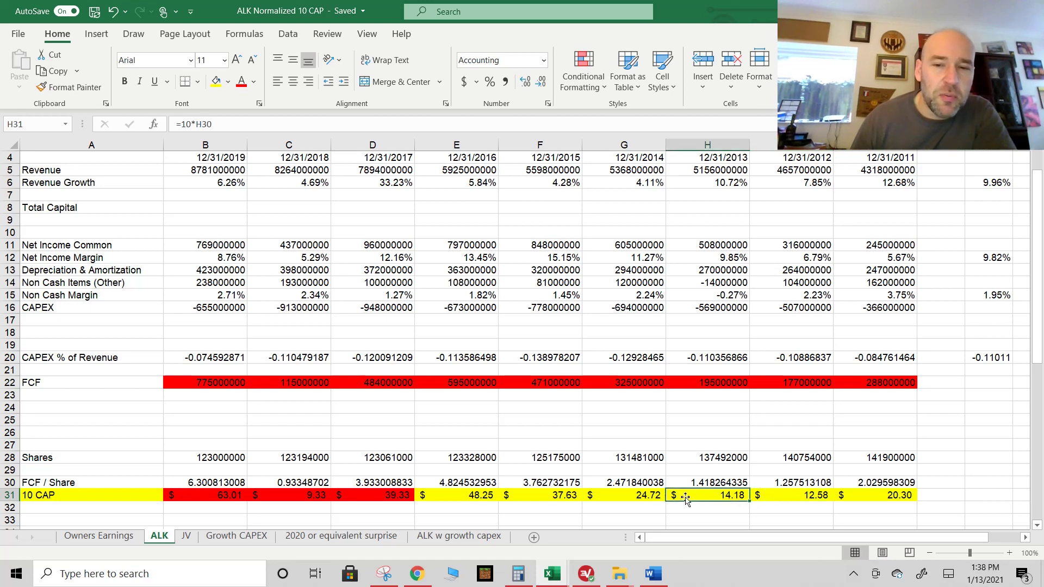
pyautogui.click(637, 497)
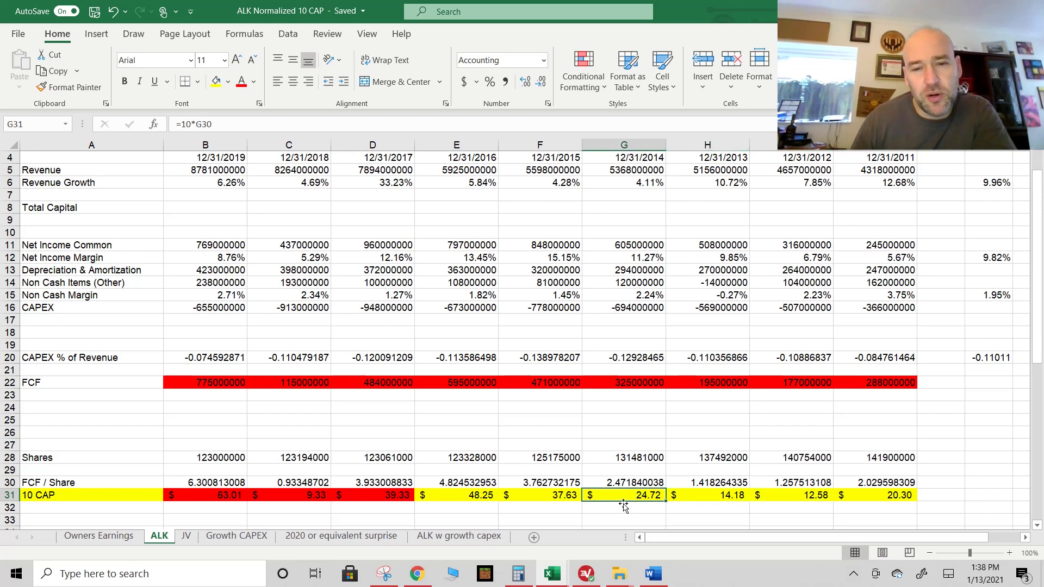
pyautogui.click(475, 495)
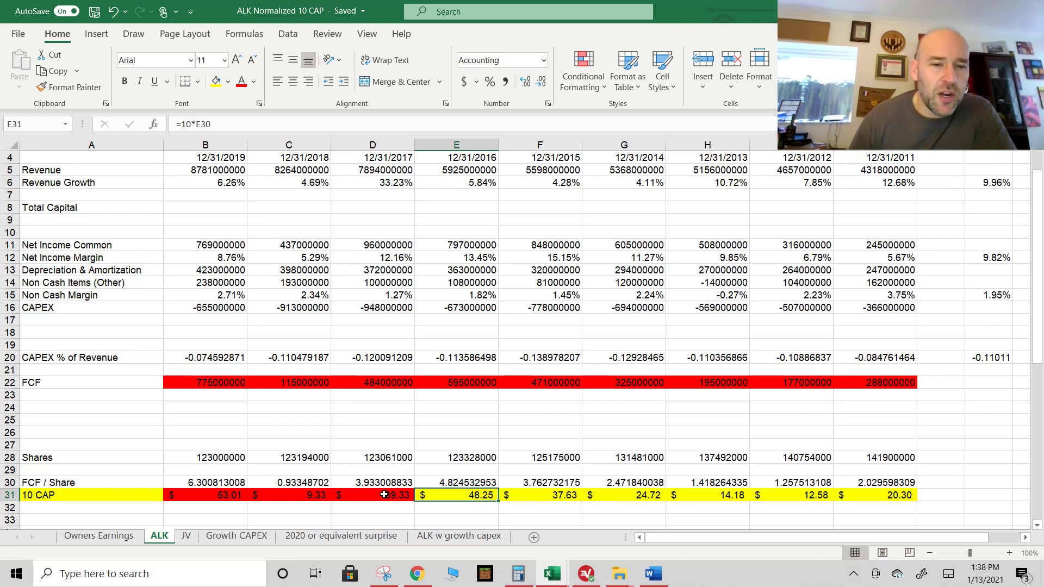
pyautogui.click(385, 494)
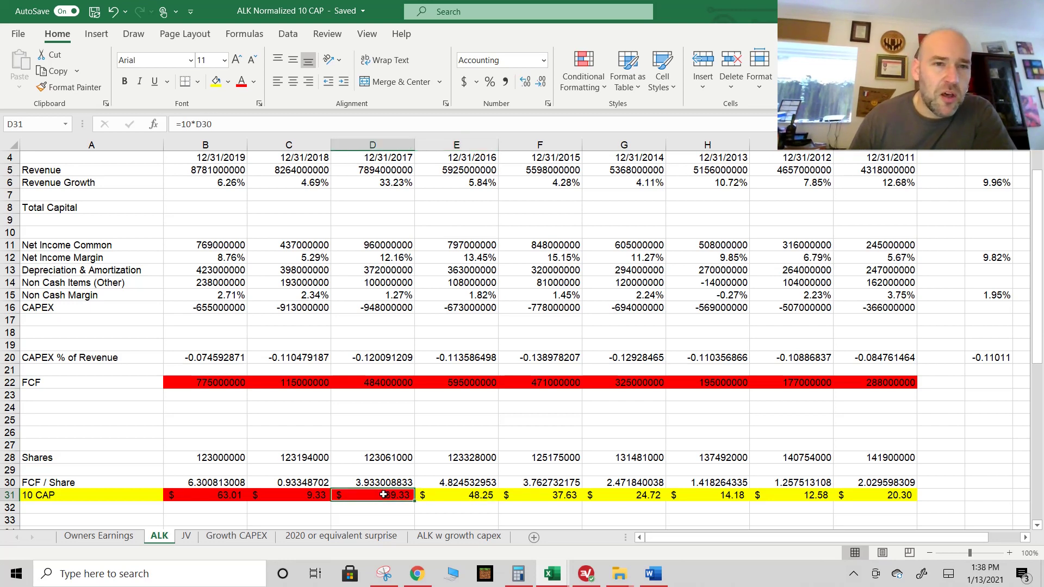
pyautogui.click(316, 495)
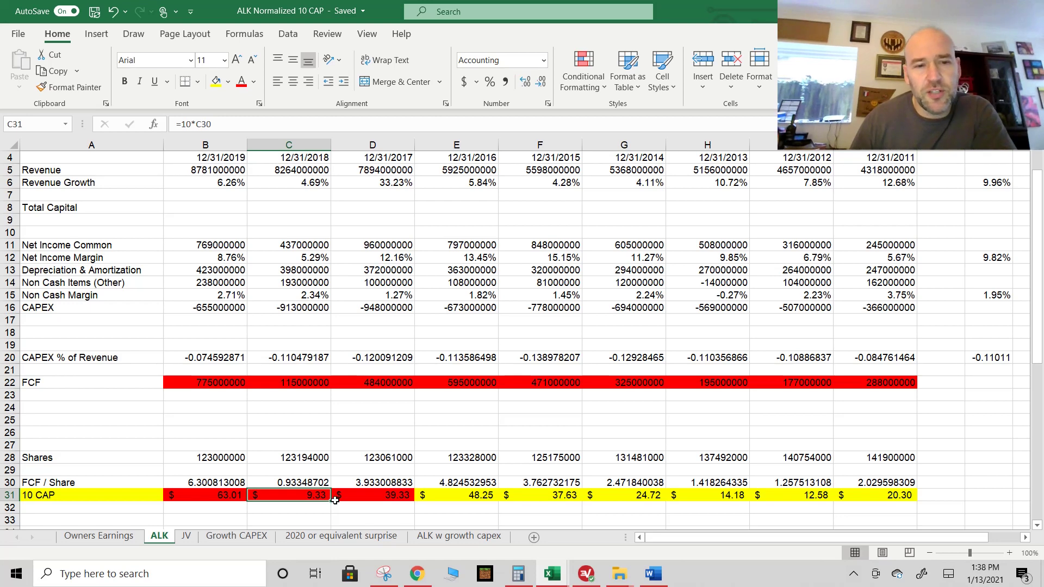
pyautogui.click(236, 491)
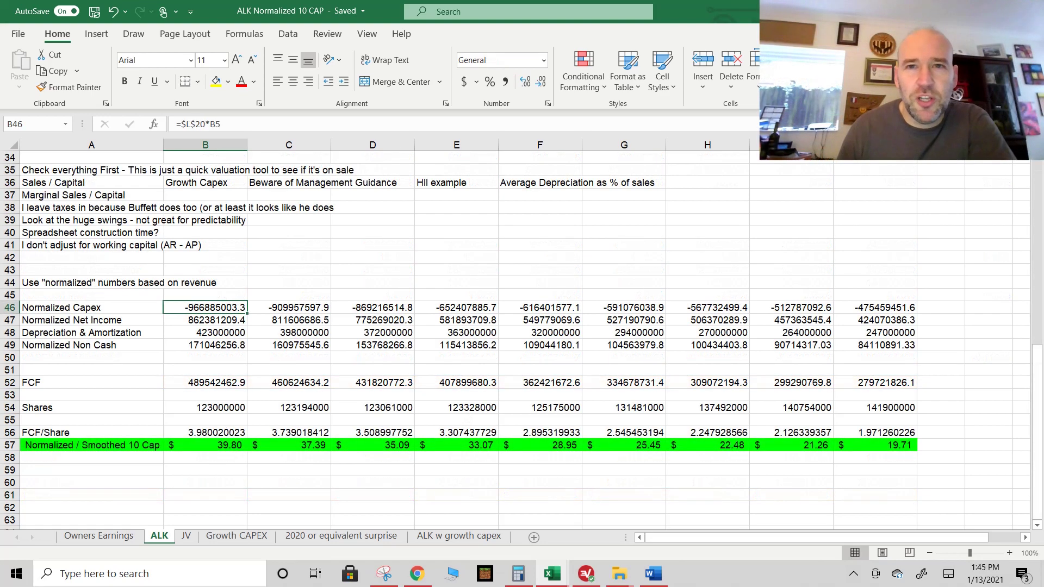
# Collapse the ribbon and compare the original 10 CAP section with the normalized figures in rows 46 to 57
pyautogui.hotkey('ctrl', 'F1')
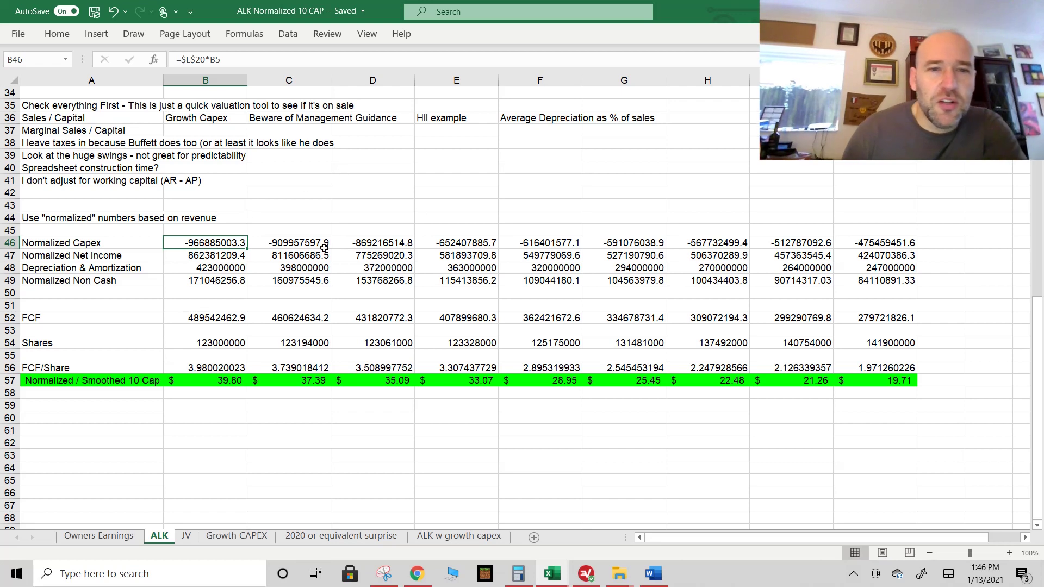
pyautogui.scroll(11, 583, 352)
pyautogui.scroll(-12, 484, 306)
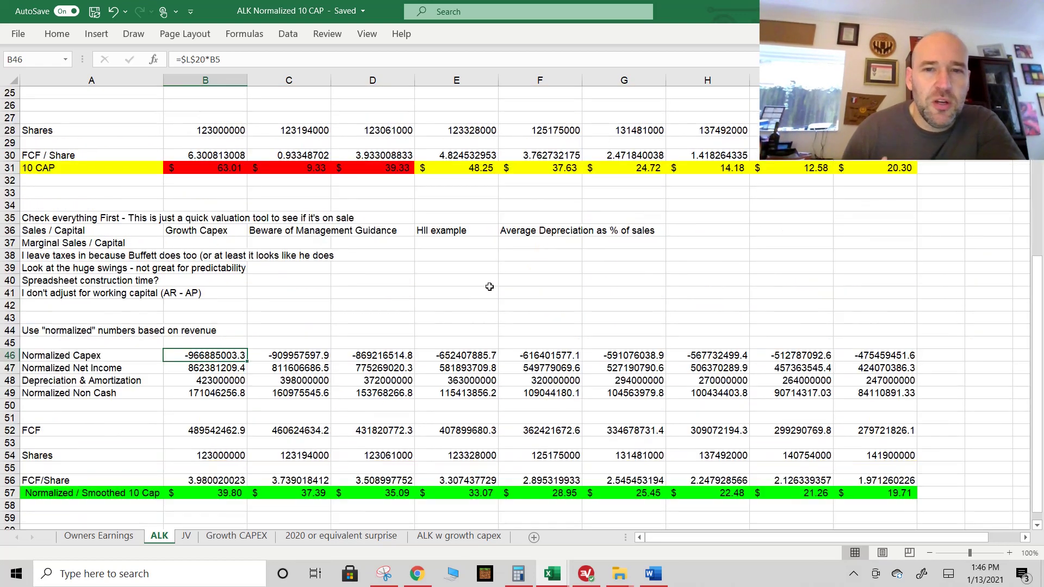
pyautogui.scroll(1, 217, 252)
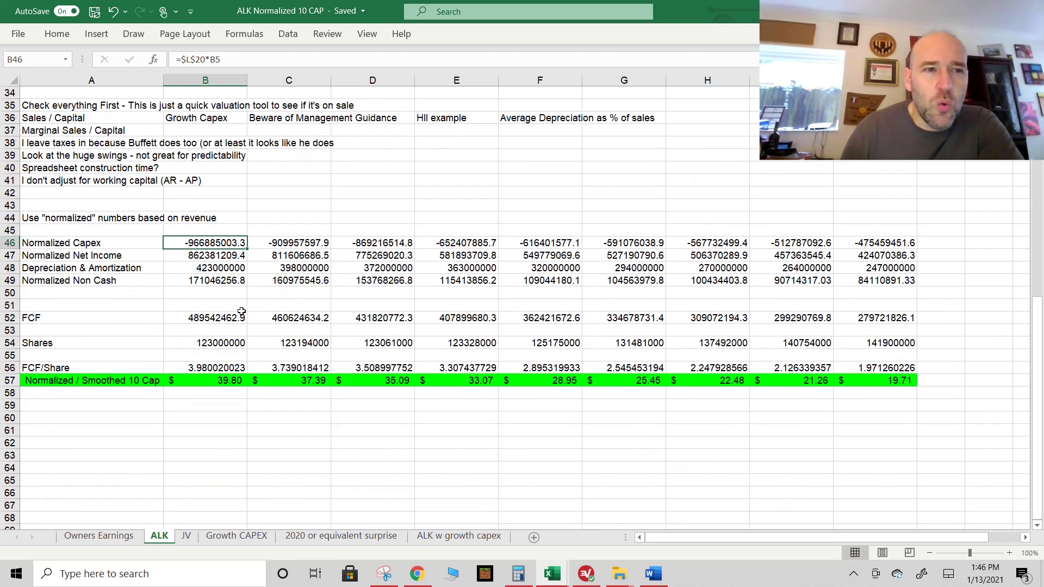
# Review the Net Income Margin across all years and the formula for its multi-year average
pyautogui.scroll(11, 430, 294)
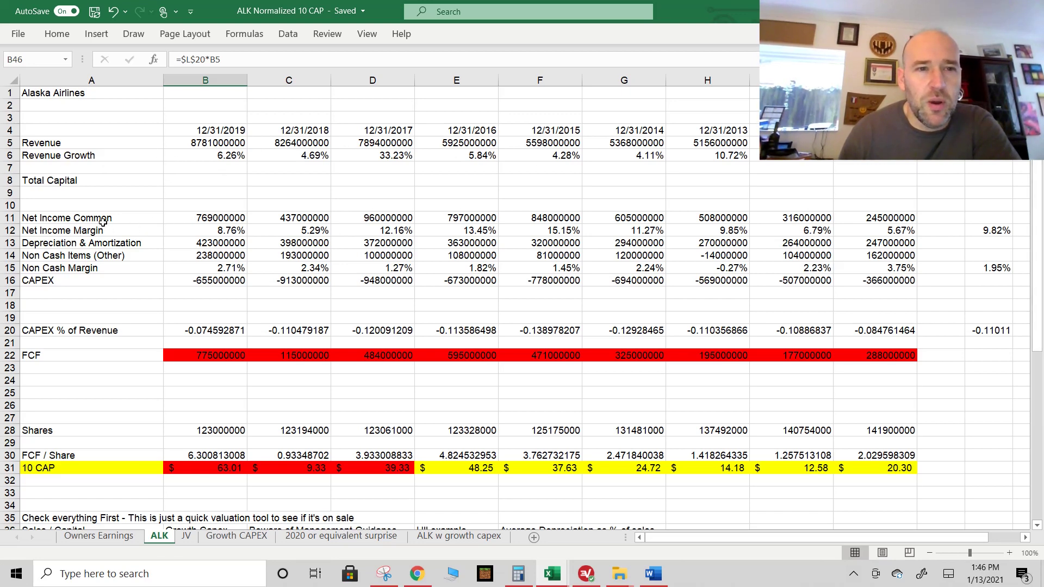
pyautogui.moveTo(165, 228); pyautogui.dragTo(914, 220)
pyautogui.click(989, 230)
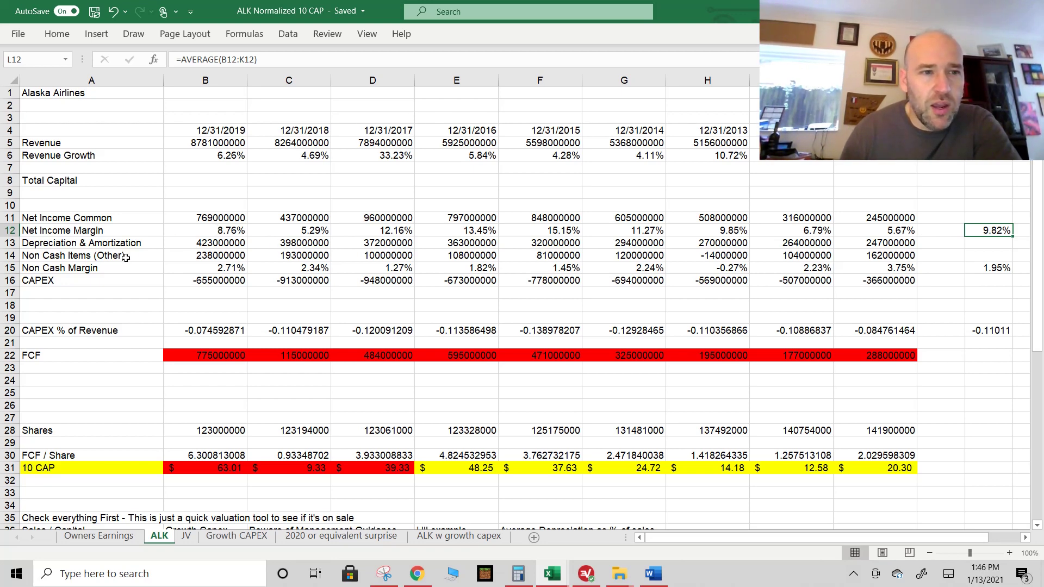
# Examine the Non Cash Margin and CAPEX % of Revenue rows with their averages, alongside the underlying non-cash and CAPEX amounts
pyautogui.moveTo(238, 252)
pyautogui.mouseDown()
pyautogui.moveTo(663, 247)
pyautogui.moveTo(838, 260)
pyautogui.mouseUp()
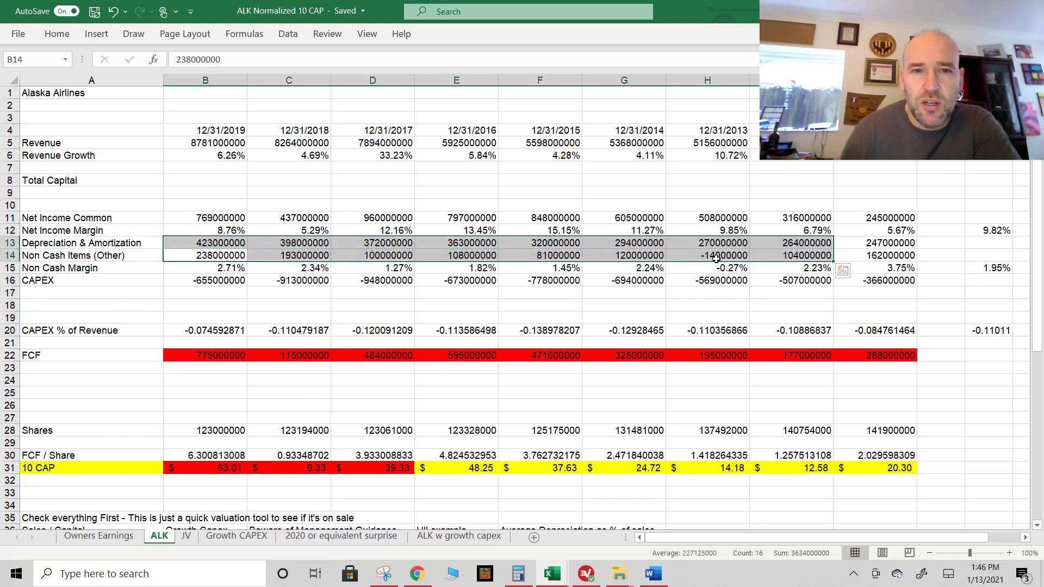
pyautogui.moveTo(223, 268); pyautogui.dragTo(1012, 268)
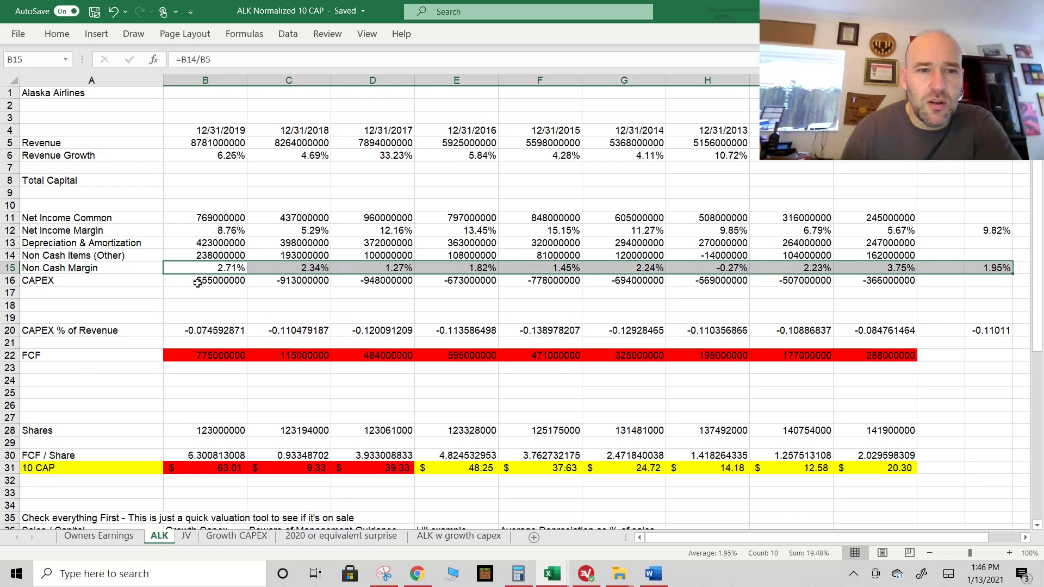
pyautogui.moveTo(197, 284); pyautogui.dragTo(492, 282)
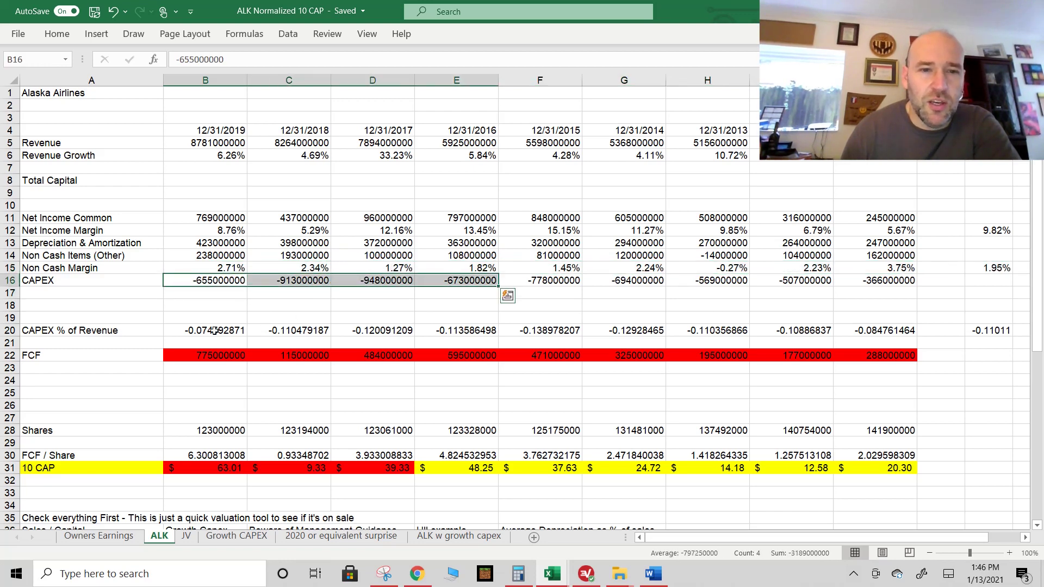
pyautogui.moveTo(213, 331); pyautogui.dragTo(991, 328)
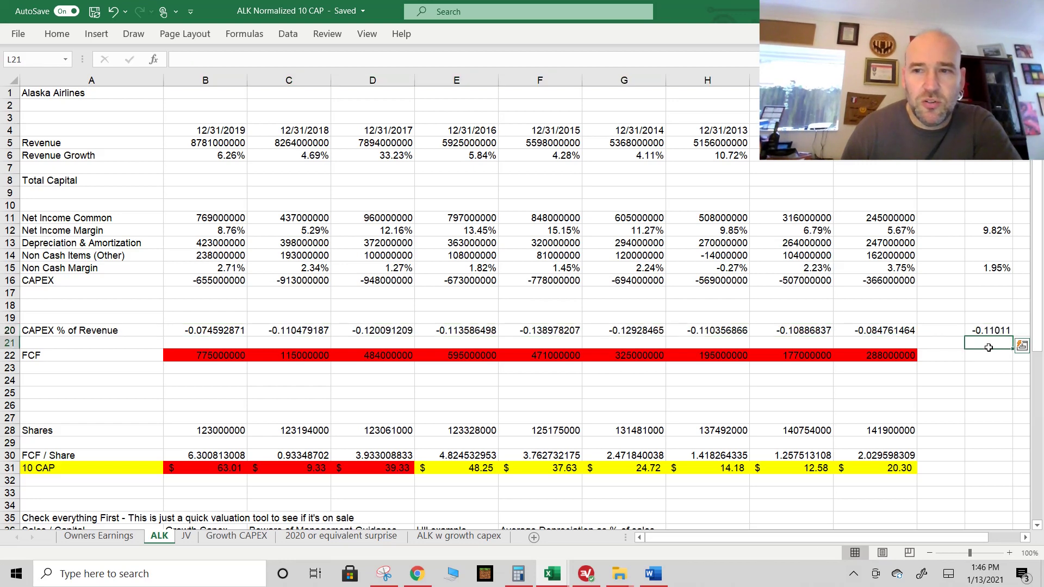
# Check the multi-year average formulas for Net Income Margin, Non Cash Margin and CAPEX % of Revenue in column L
pyautogui.click(985, 347)
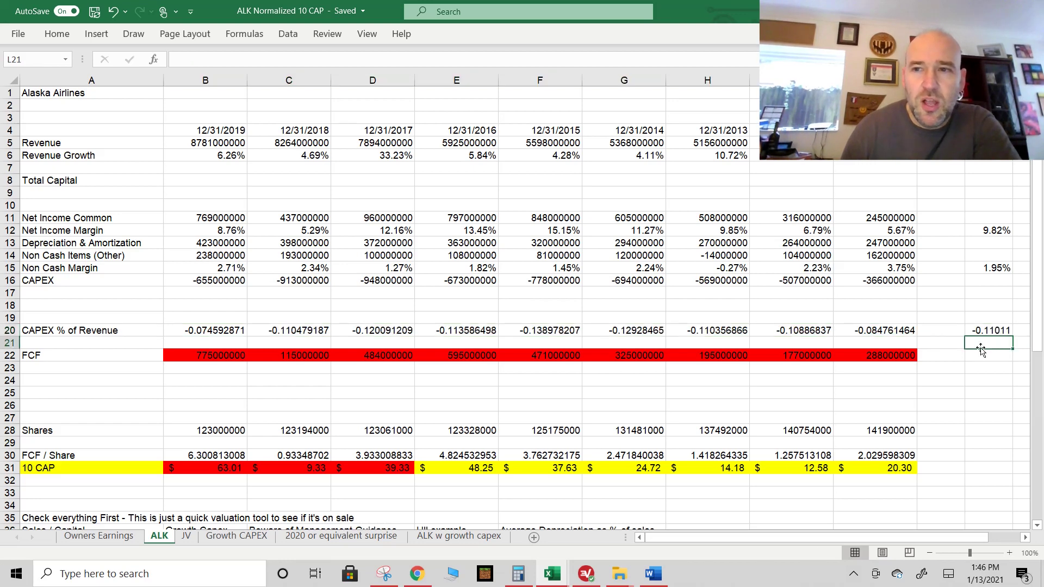
pyautogui.click(994, 231)
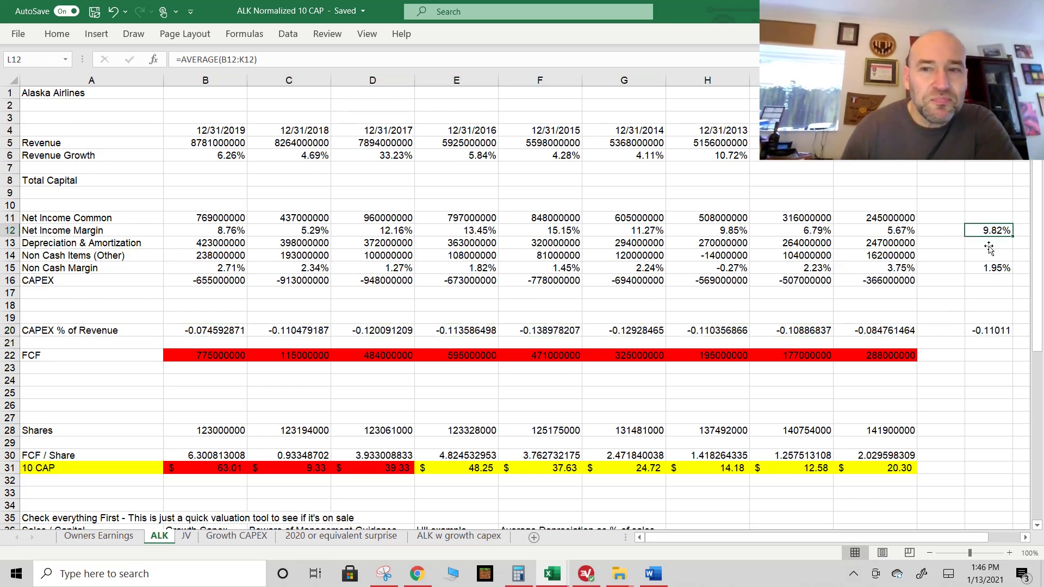
pyautogui.click(991, 268)
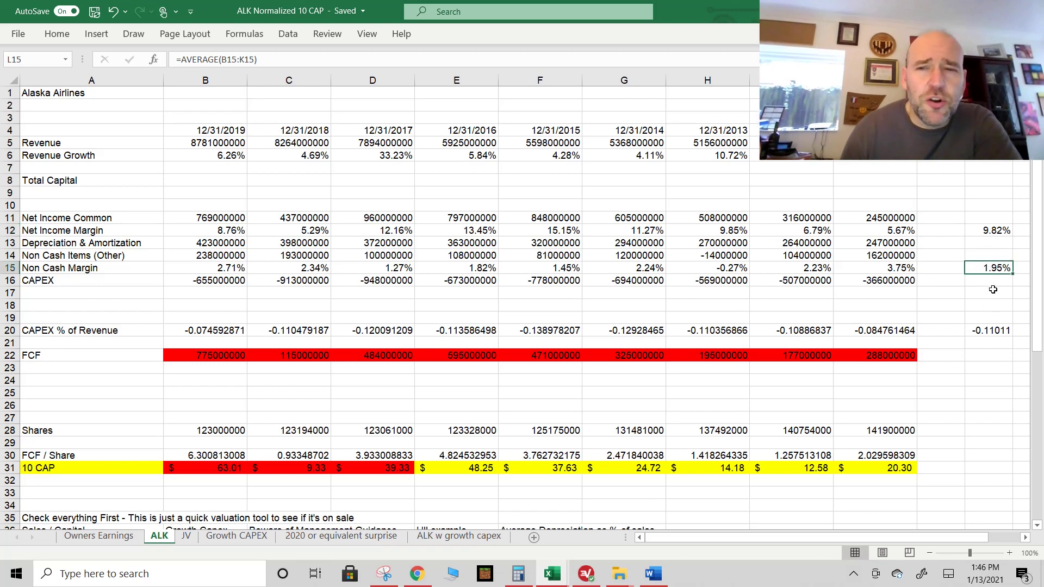
pyautogui.click(991, 331)
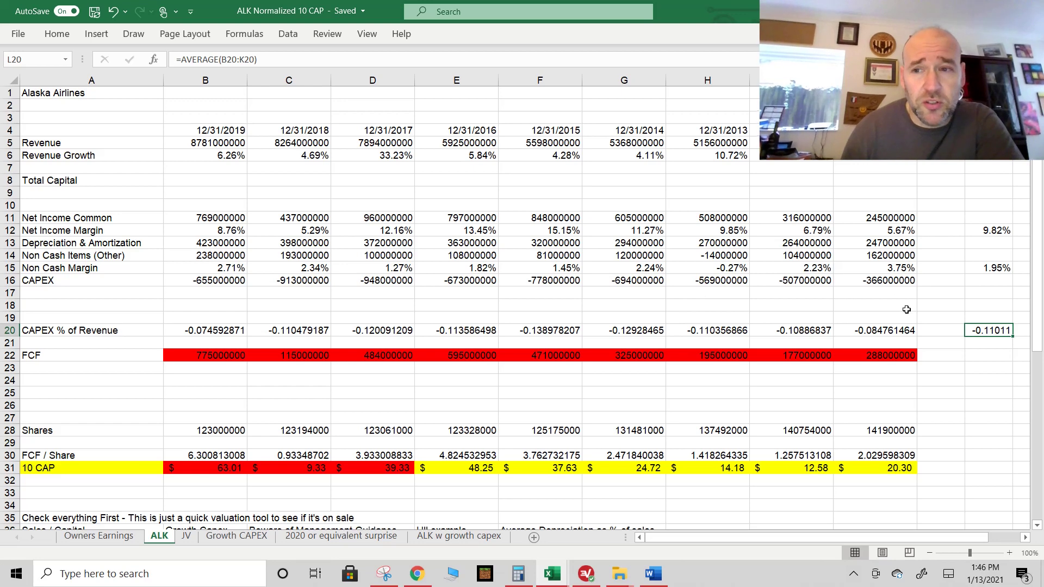
# Inspect the 12/31/2019 Normalized Capex formula in the revenue-based section and trace it back to the average CAPEX % of Revenue
pyautogui.scroll(-11, 778, 290)
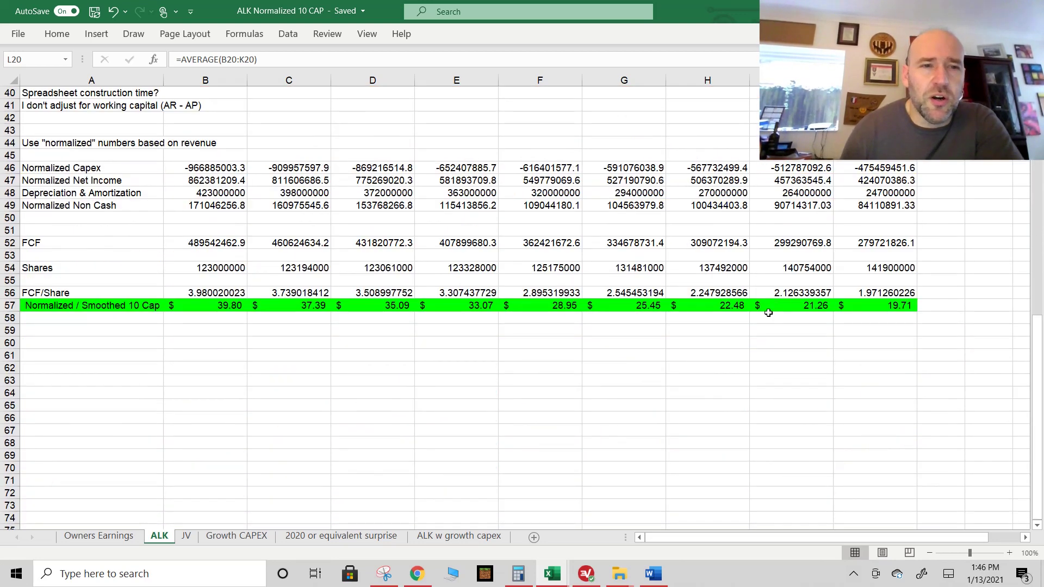
pyautogui.scroll(-2, 715, 334)
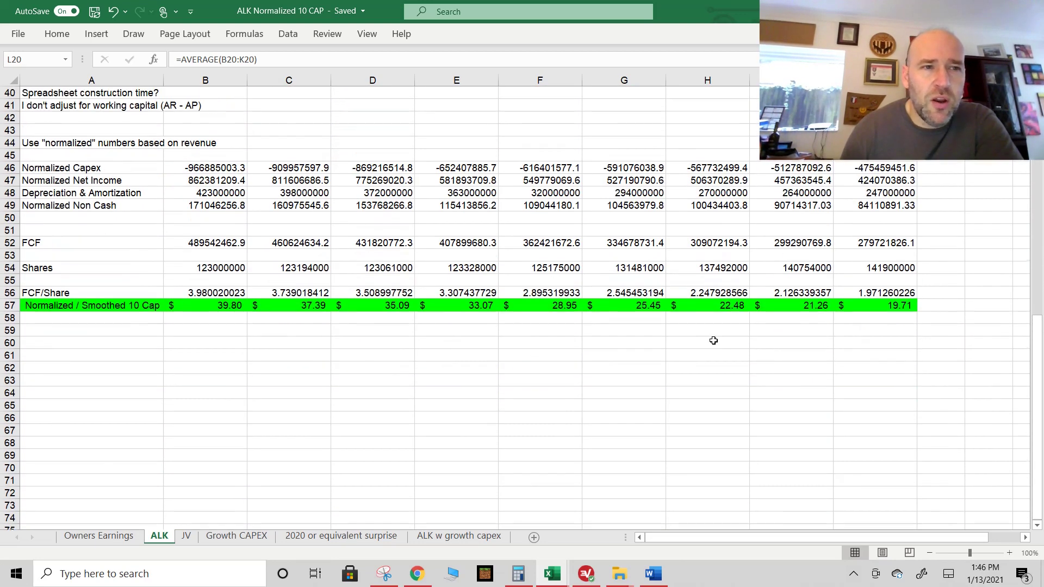
pyautogui.click(88, 145)
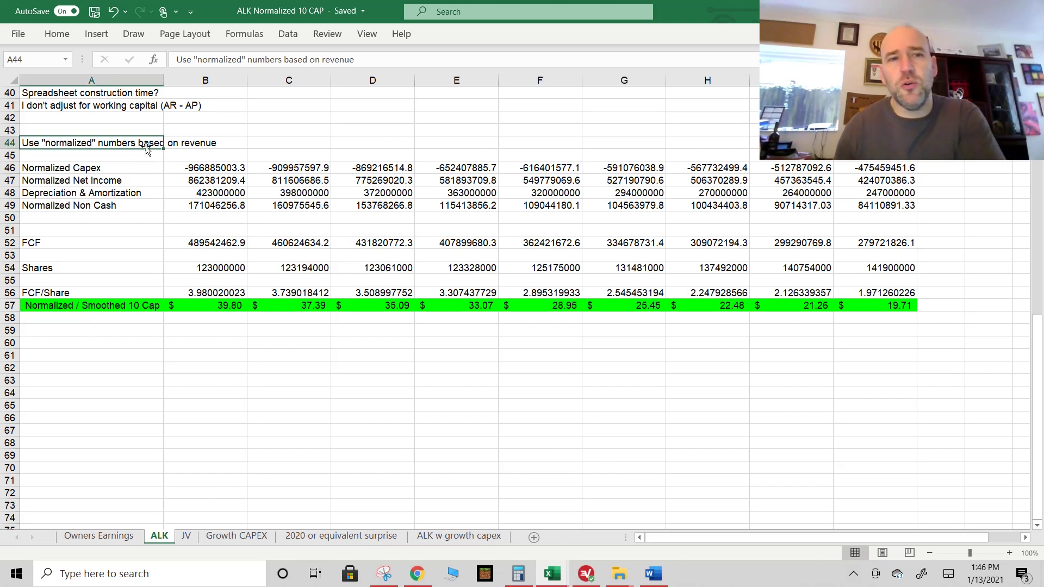
pyautogui.click(72, 167)
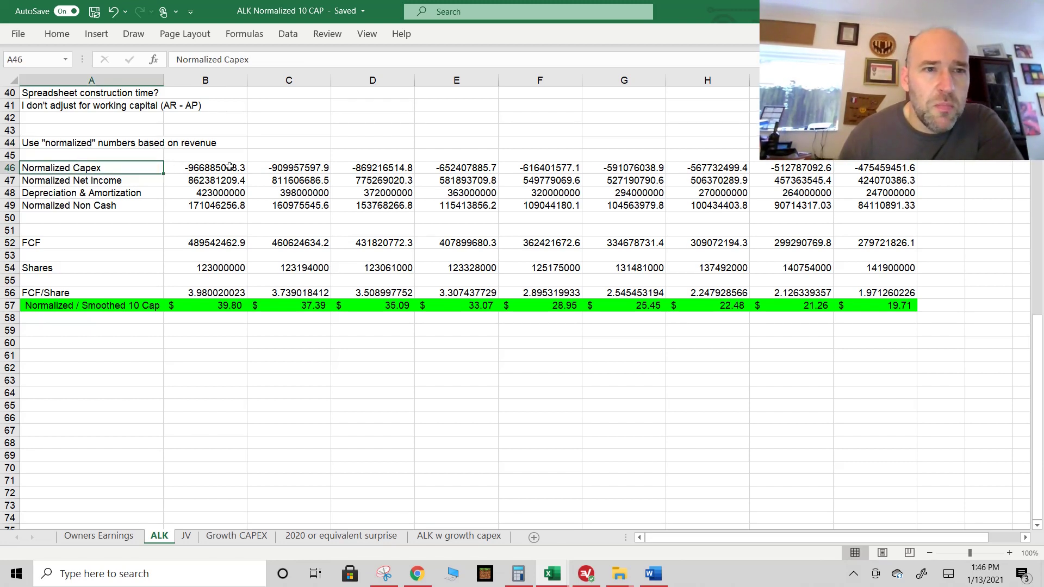
pyautogui.click(242, 170)
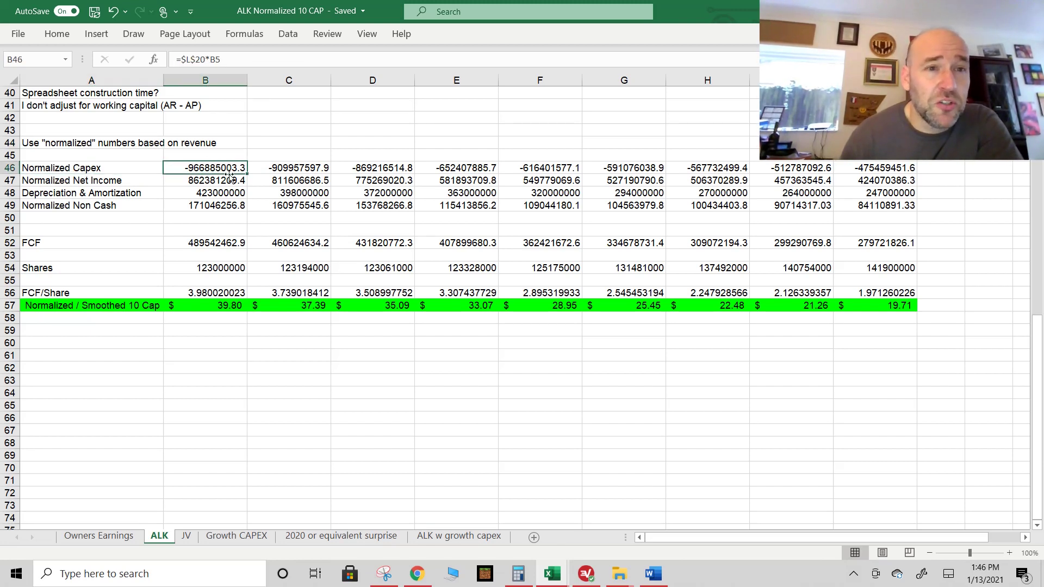
pyautogui.scroll(13, 920, 220)
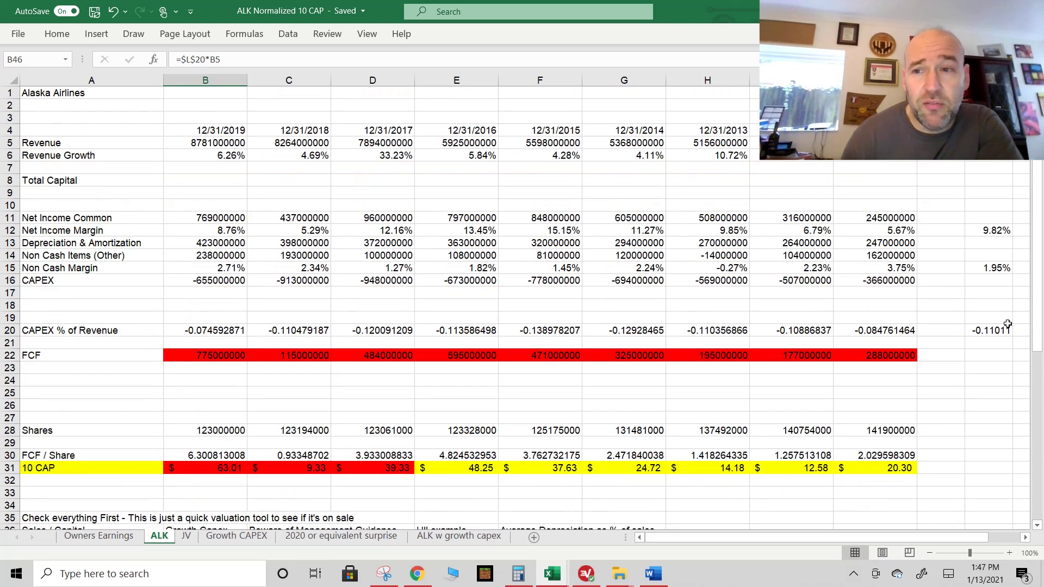
# Review the Normalized Capex row across all years and recheck the formula in B46
pyautogui.scroll(-6, 935, 344)
pyautogui.scroll(-4, 935, 344)
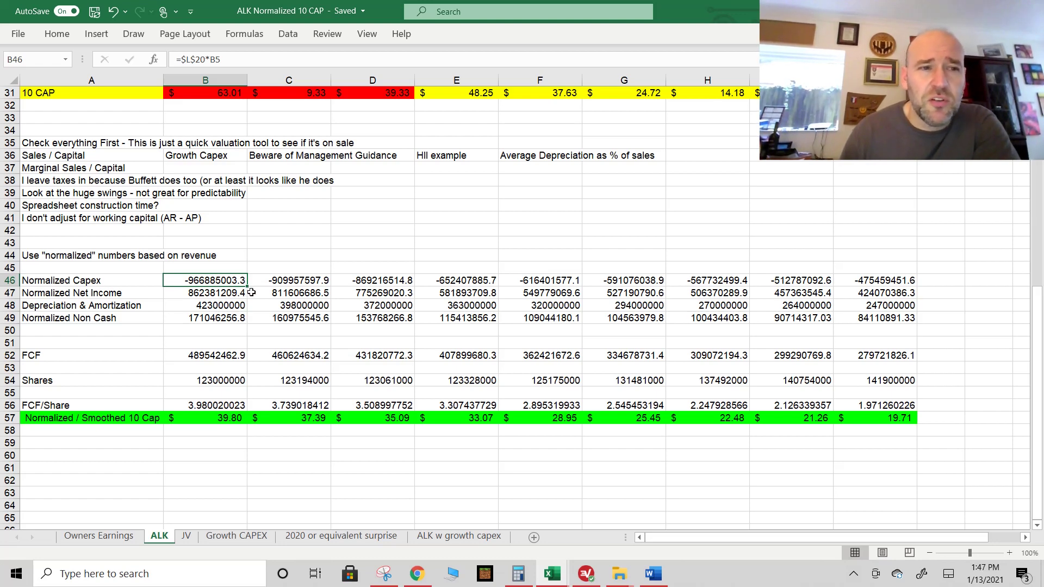
pyautogui.click(214, 305)
pyautogui.moveTo(218, 283); pyautogui.dragTo(872, 279)
pyautogui.click(213, 278)
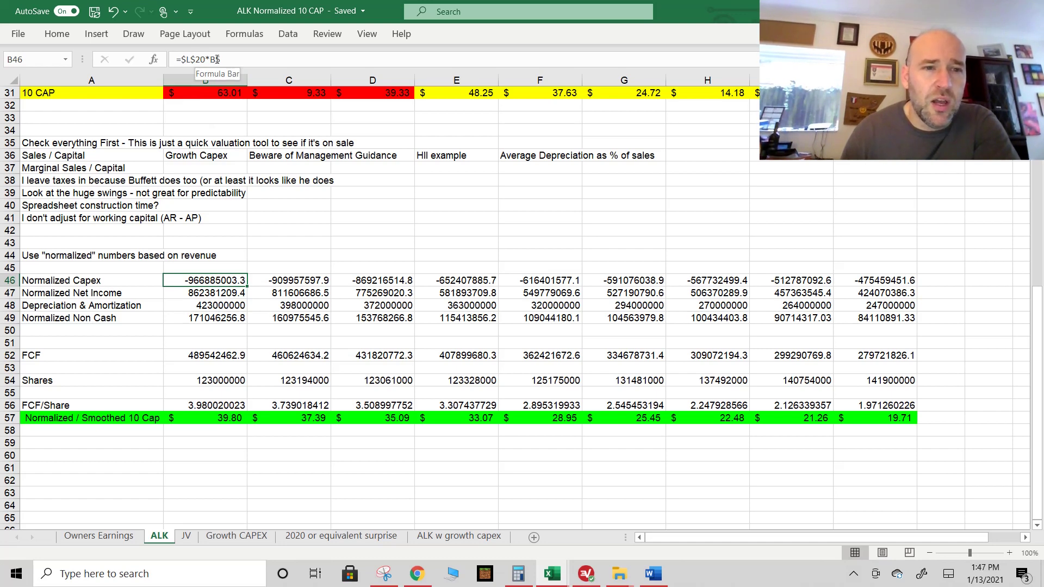
pyautogui.click(225, 305)
pyautogui.click(223, 281)
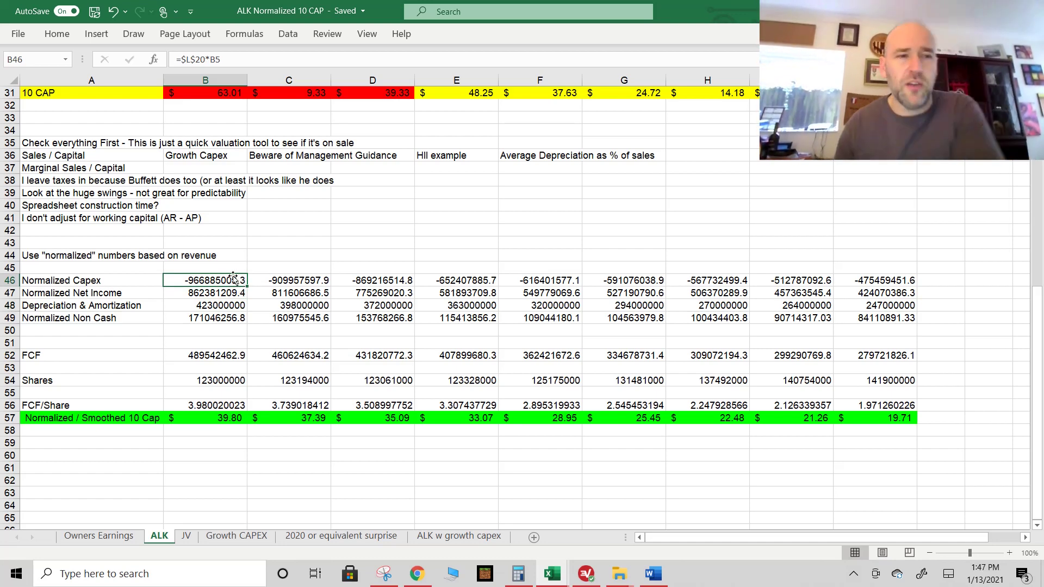
# Inspect the 12/31/2019 Normalized Net Income and Normalized Non Cash formulas, plus the Depreciation & Amortization row across all years
pyautogui.click(234, 294)
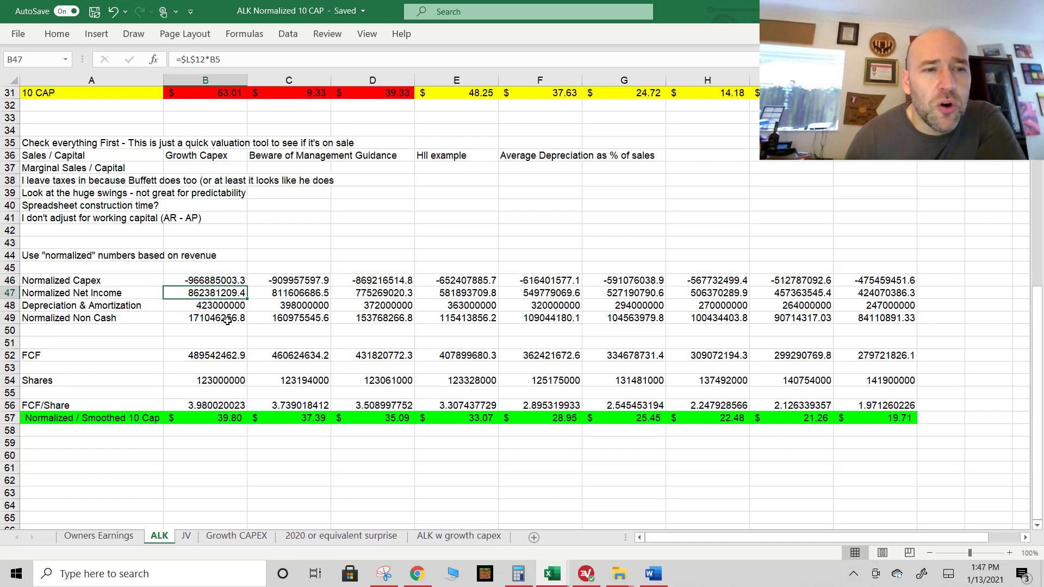
pyautogui.click(227, 319)
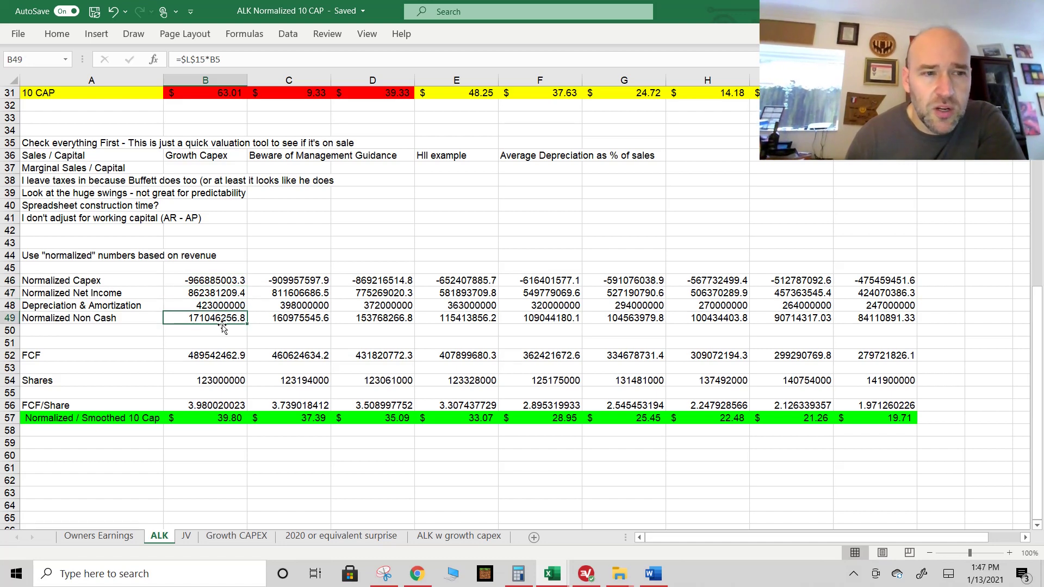
pyautogui.click(132, 307)
pyautogui.click(200, 306)
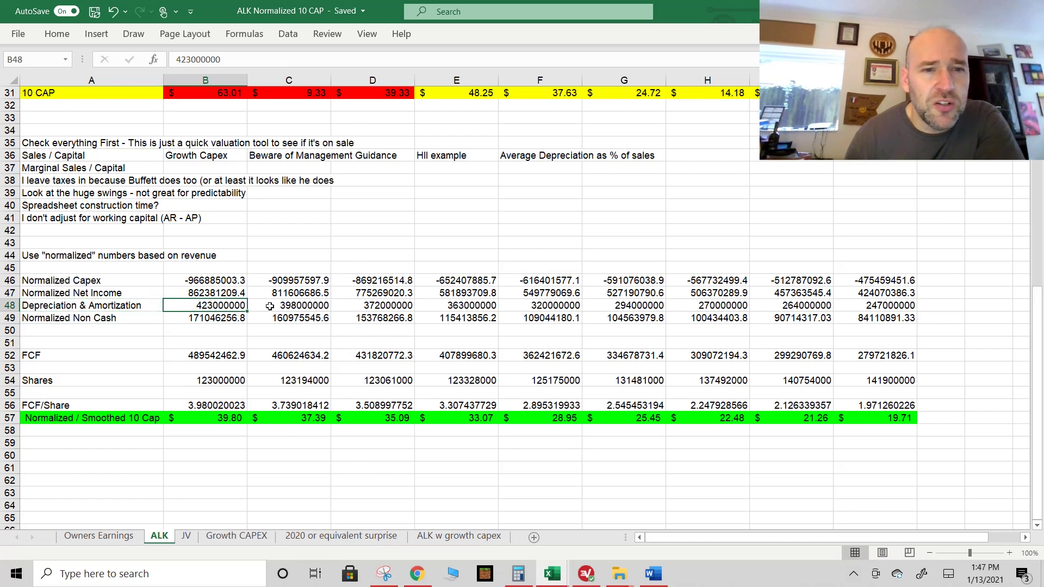
pyautogui.click(307, 306)
pyautogui.moveTo(223, 305); pyautogui.dragTo(881, 303)
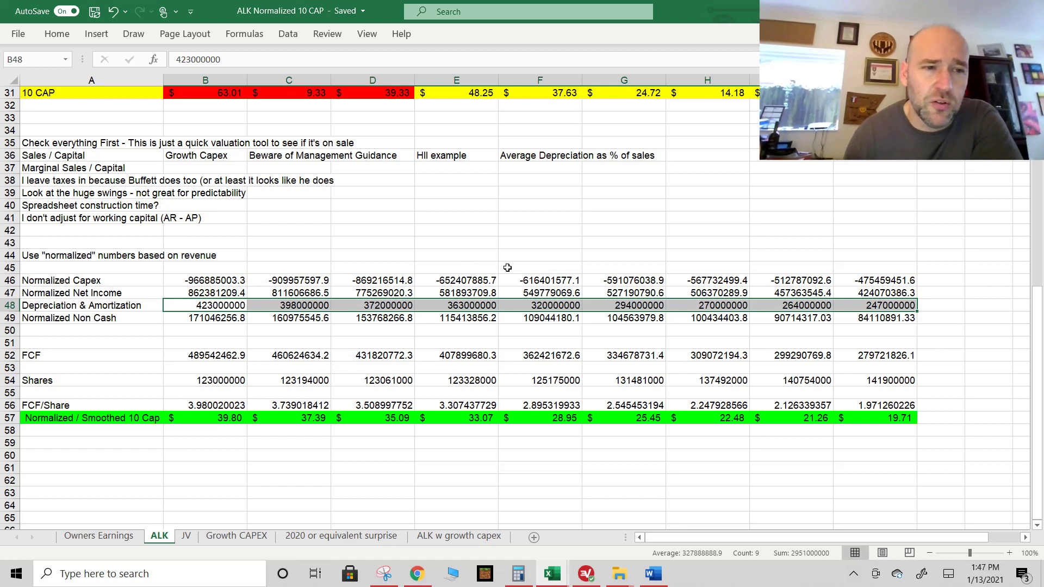
# Follow the normalized calculation from the FCF sum through Shares and FCF/Share to the 12/31/2019 Normalized / Smoothed 10 Cap
pyautogui.click(239, 356)
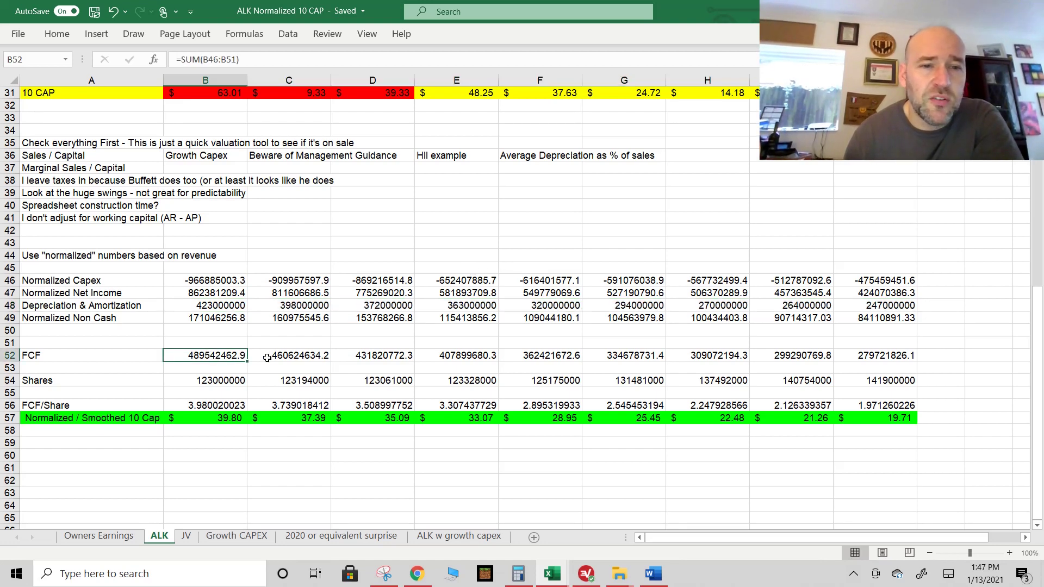
pyautogui.moveTo(267, 357); pyautogui.dragTo(924, 367)
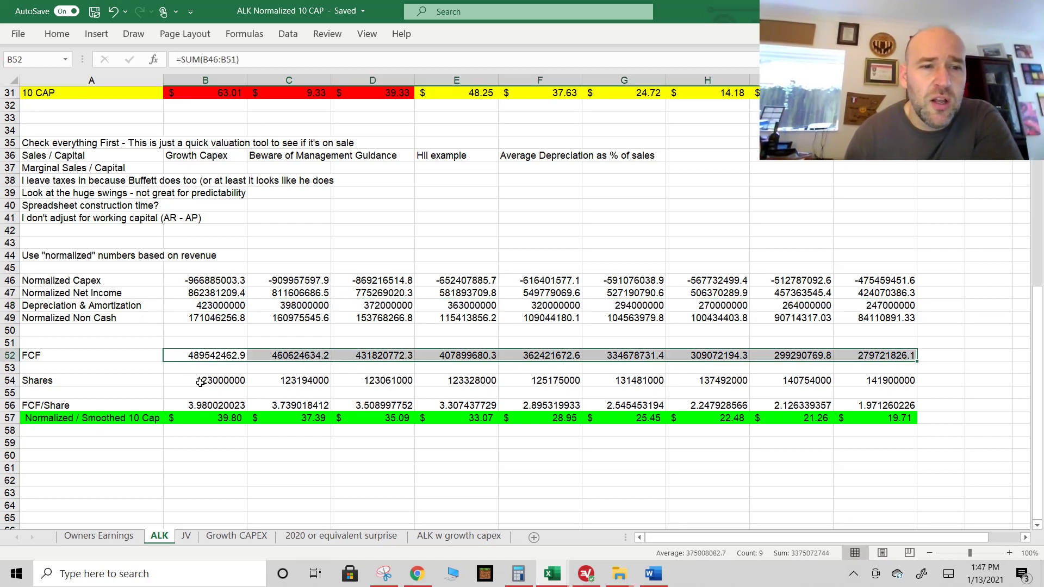
pyautogui.click(200, 382)
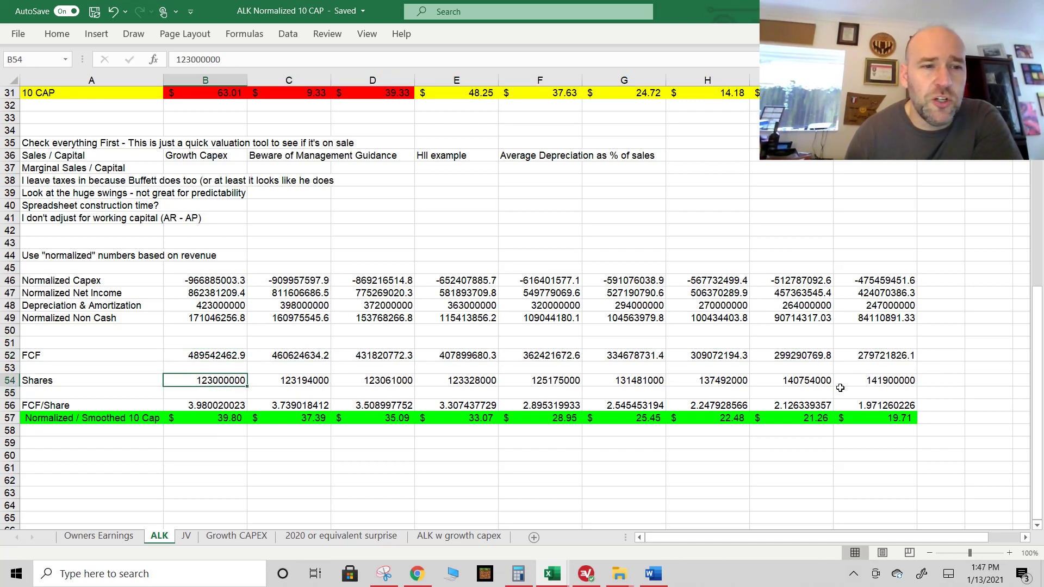
pyautogui.click(204, 408)
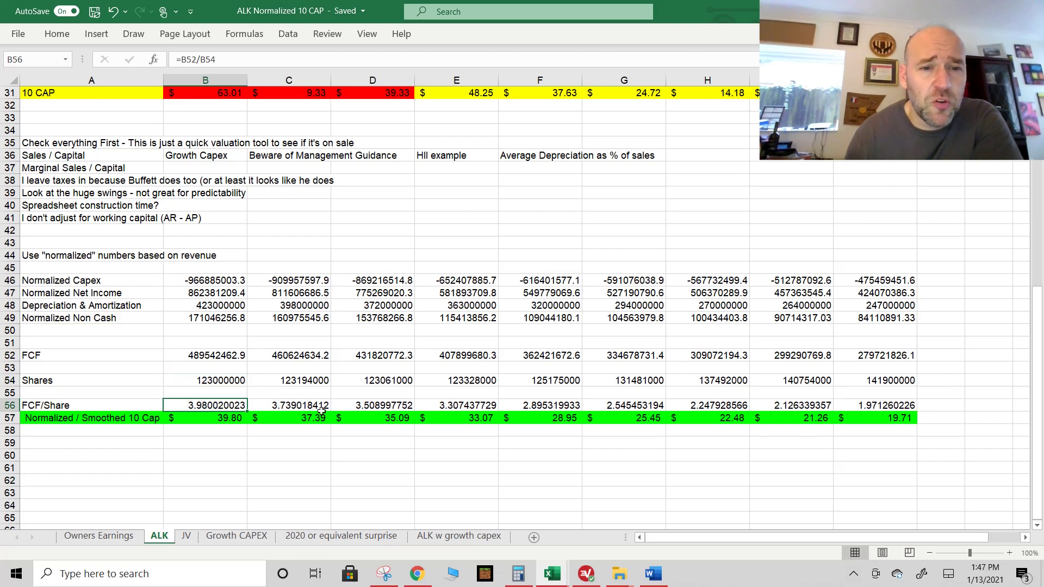
pyautogui.click(227, 419)
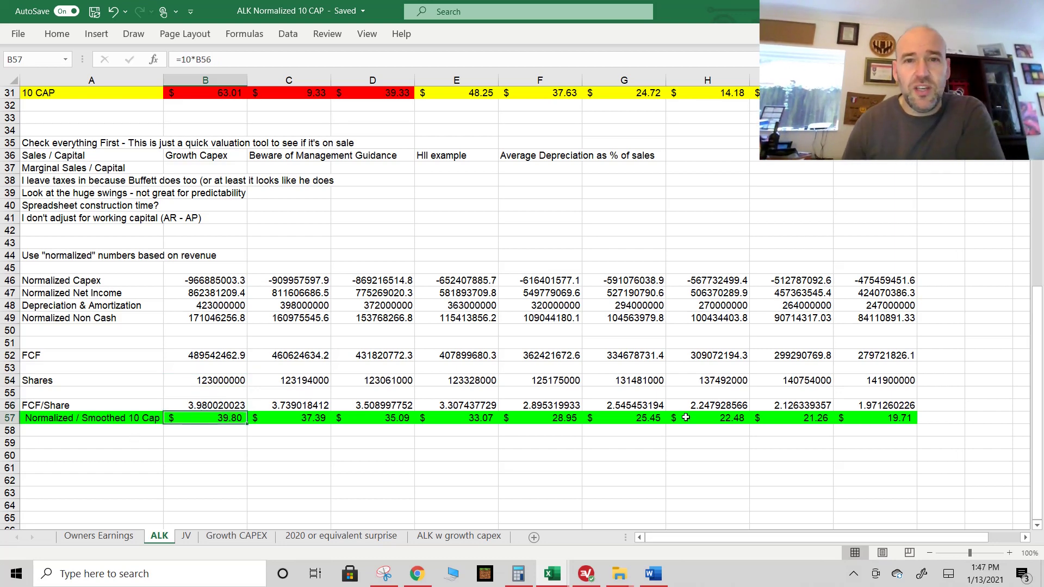
# Compare the Normalized / Smoothed 10 Cap values across the years with the original 10 CAP row
pyautogui.scroll(4, 1042, 236)
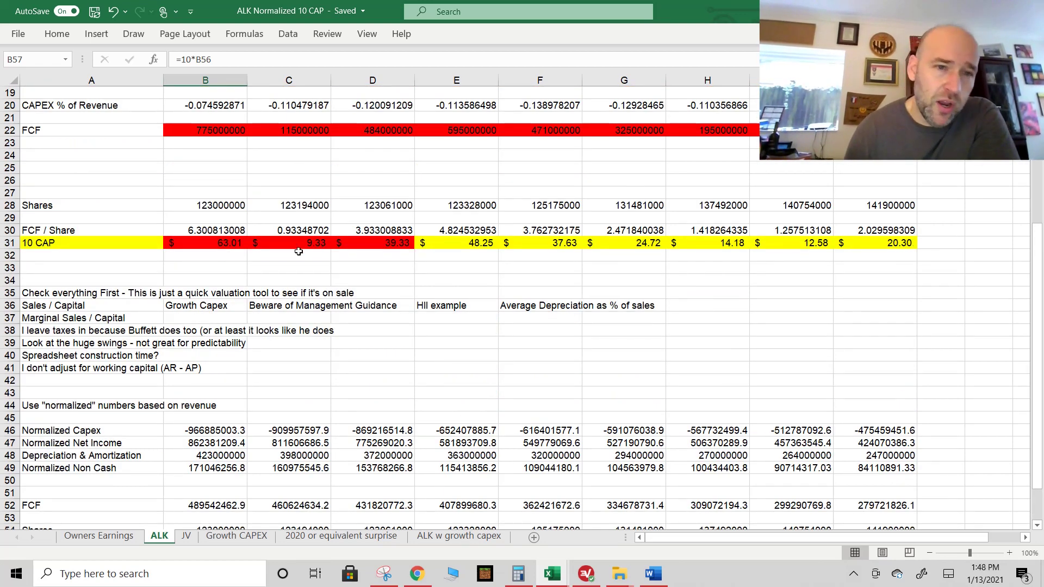
pyautogui.scroll(-6, 287, 292)
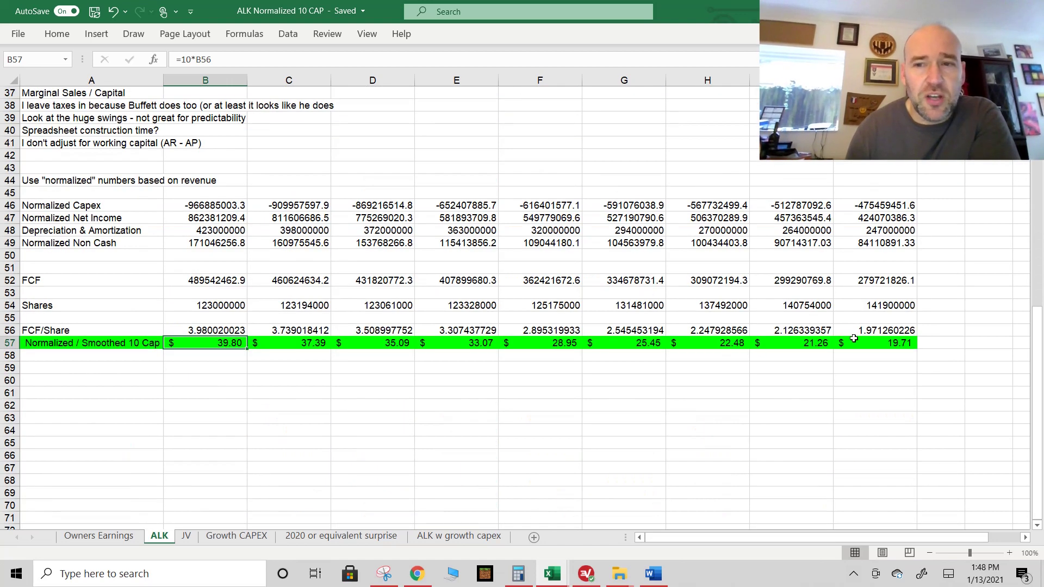
pyautogui.click(901, 347)
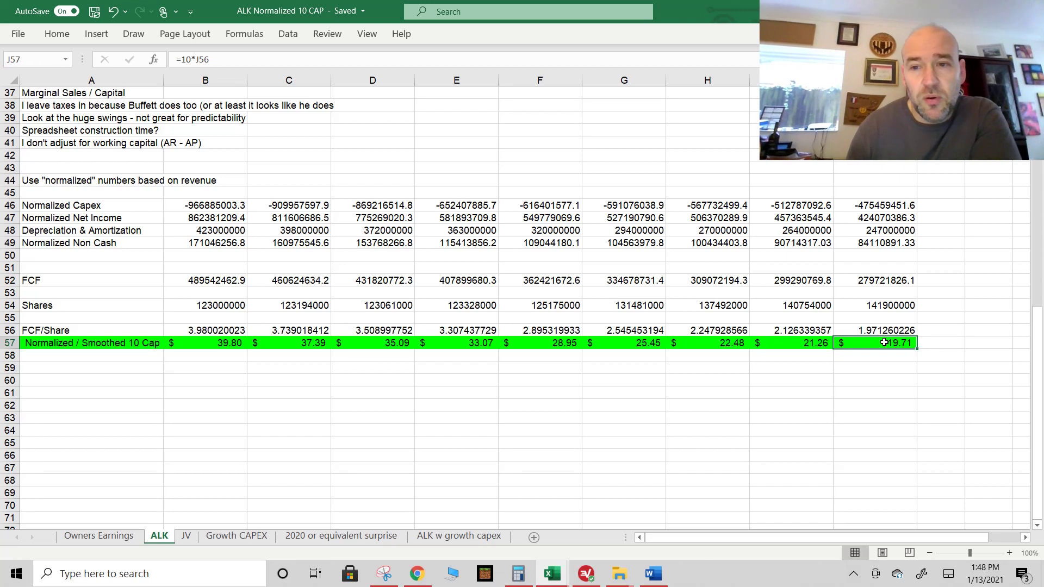
pyautogui.moveTo(884, 342); pyautogui.dragTo(394, 344)
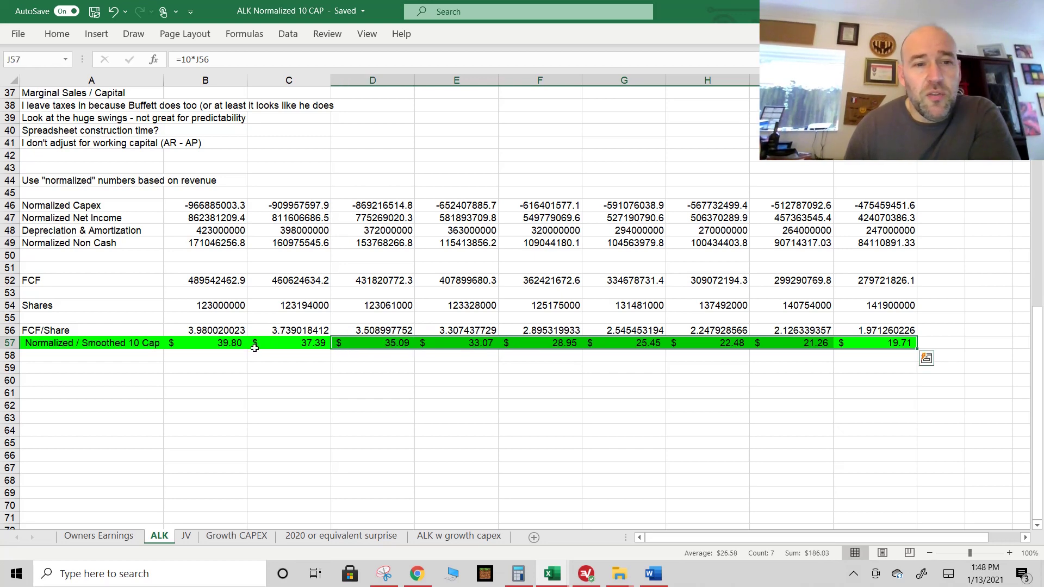
pyautogui.click(213, 346)
pyautogui.scroll(3, 215, 403)
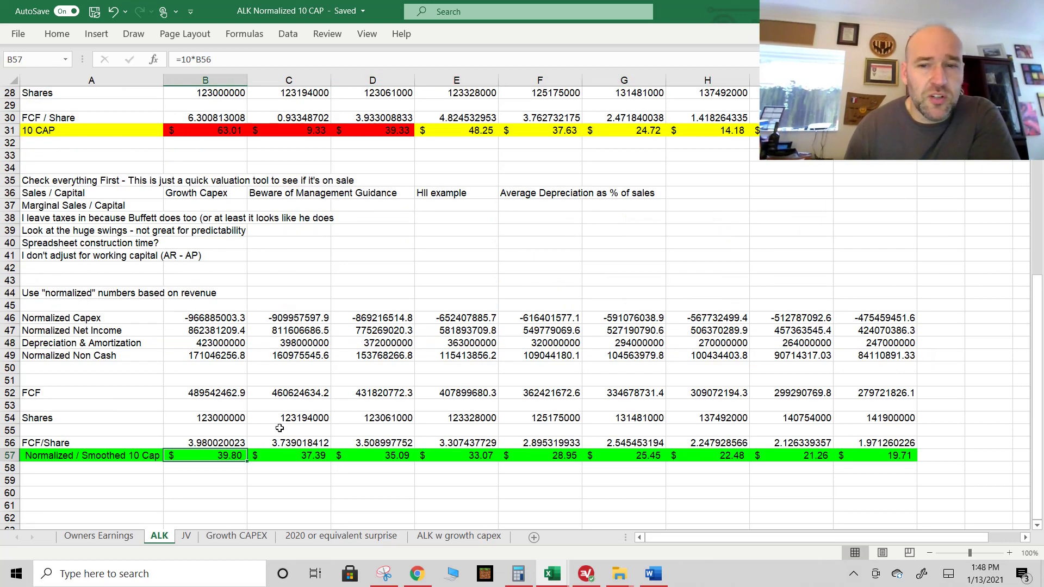
pyautogui.scroll(-1, 280, 428)
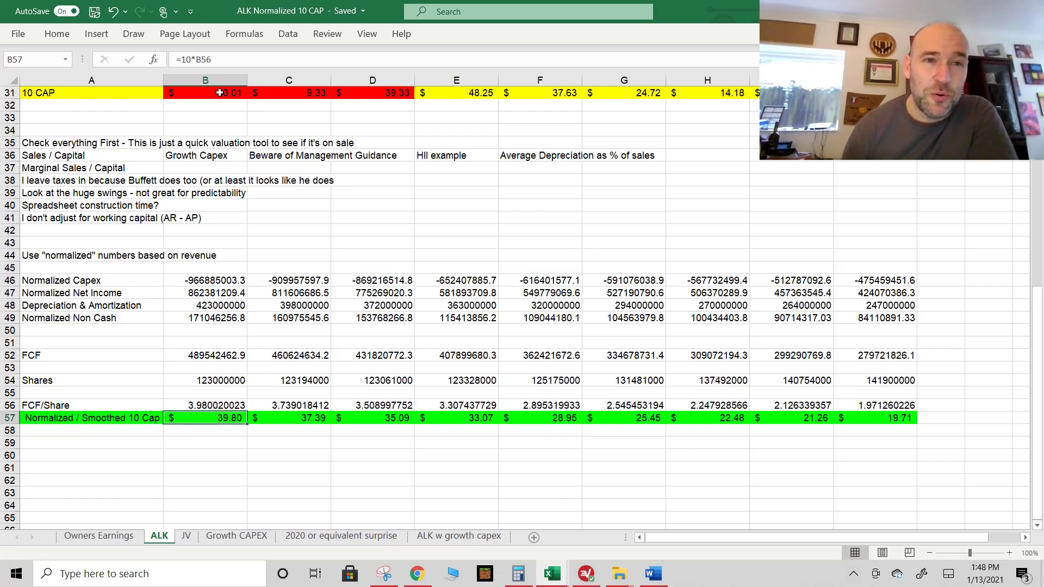
pyautogui.scroll(2, 221, 181)
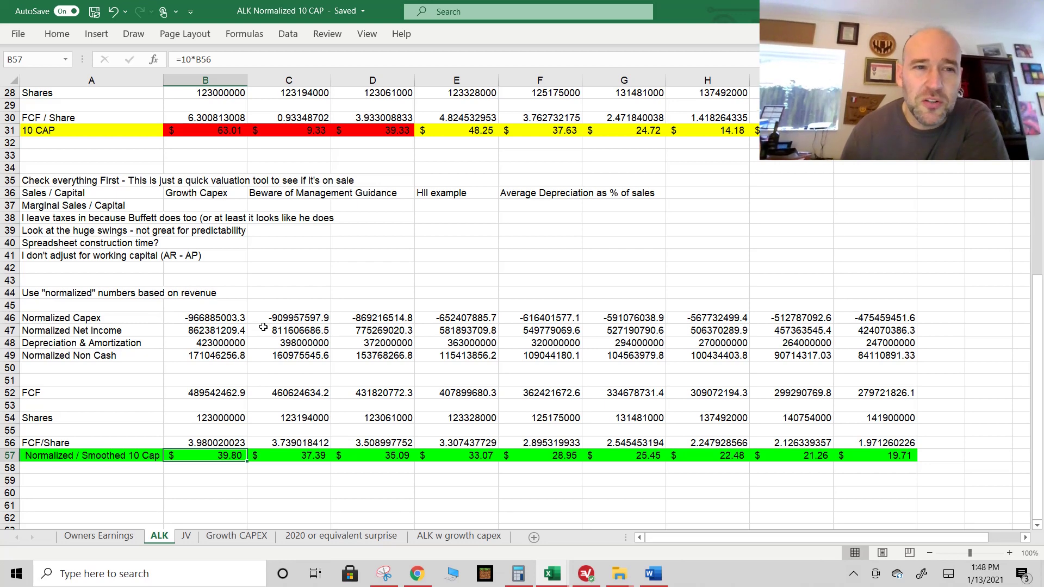
# Review the average Revenue Growth and Net Income Margin formulas, the yearly CAPEX figures and the 12/31/2019 Non Cash Margin formula
pyautogui.scroll(9, 471, 386)
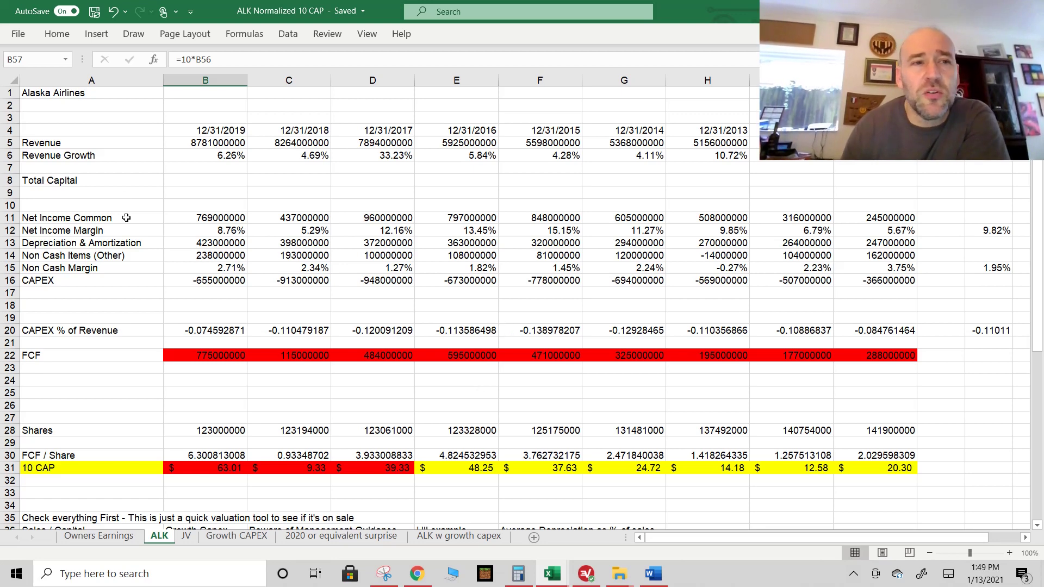
pyautogui.click(989, 156)
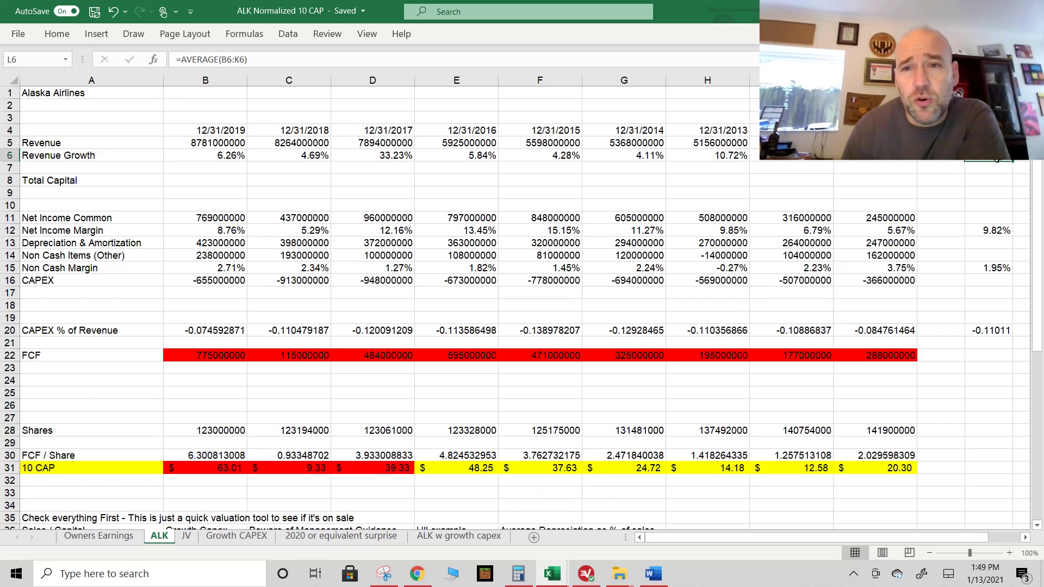
pyautogui.click(985, 232)
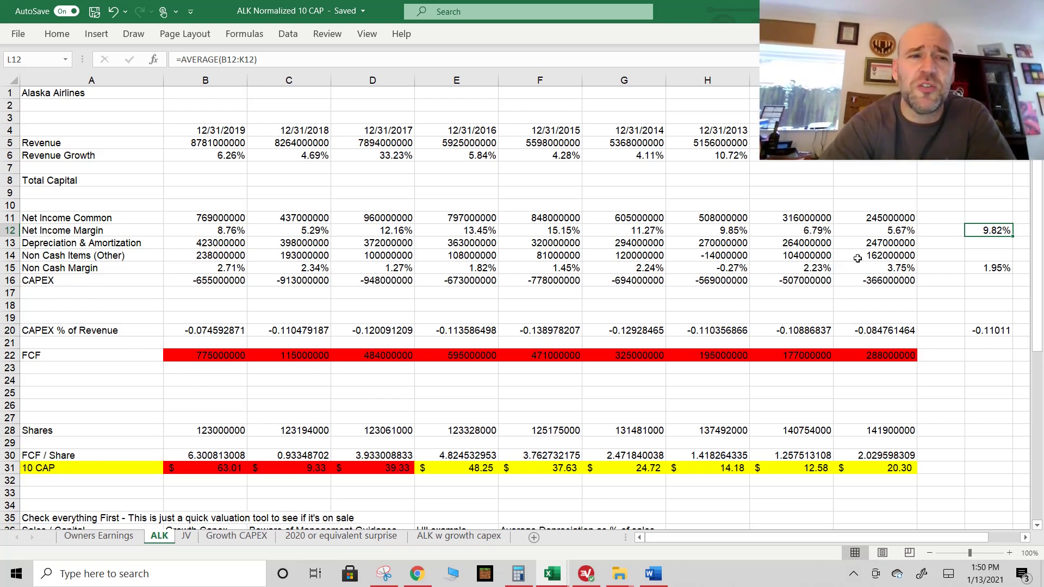
pyautogui.click(236, 283)
pyautogui.click(962, 289)
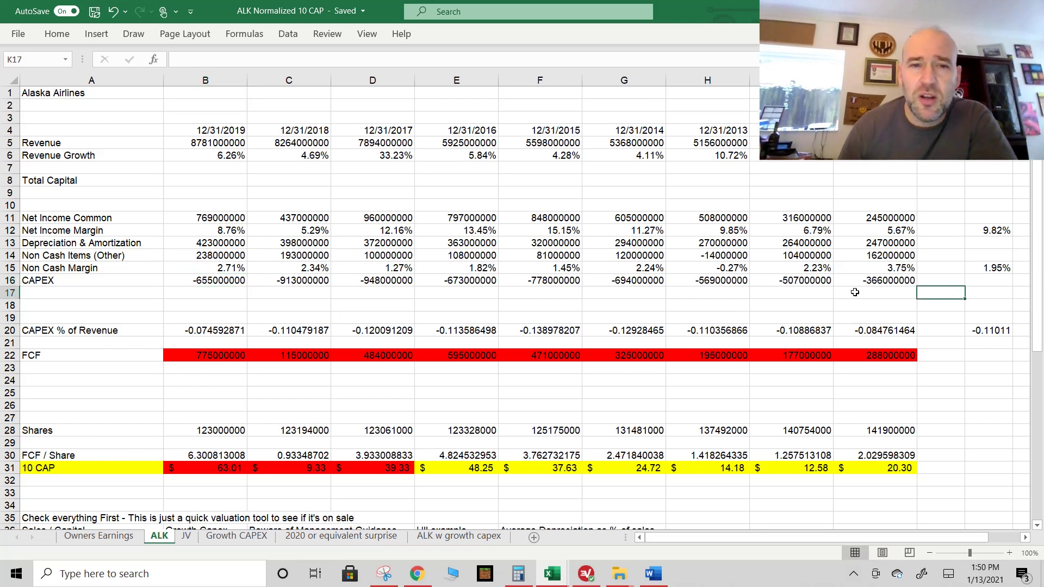
pyautogui.click(215, 269)
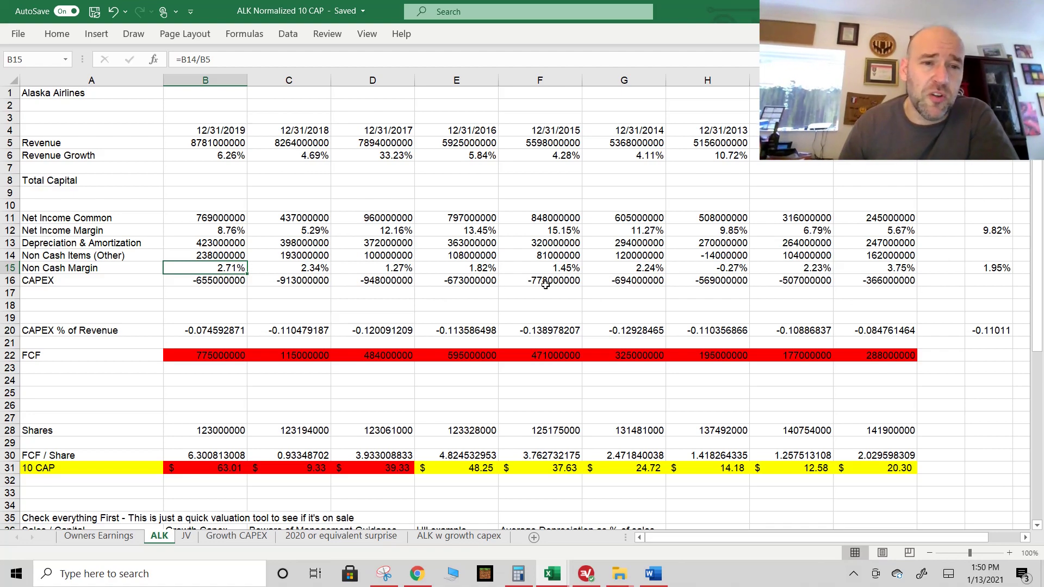
pyautogui.scroll(-5, 545, 303)
pyautogui.scroll(-6, 545, 305)
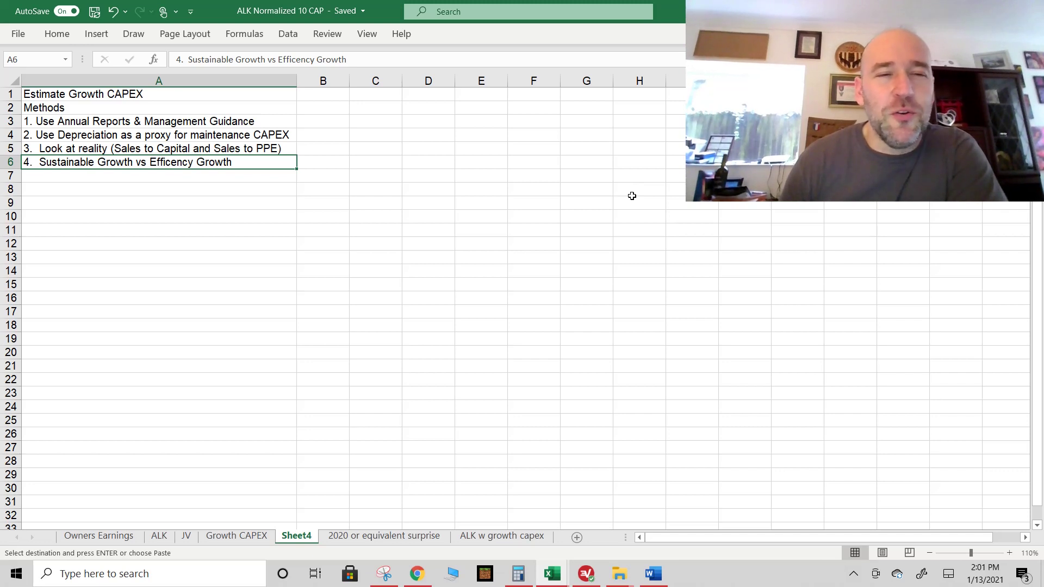
# Review the four methods for estimating growth CAPEX listed on Sheet4 one by one, and dismiss the VPN reconnecting notification
pyautogui.click(202, 259)
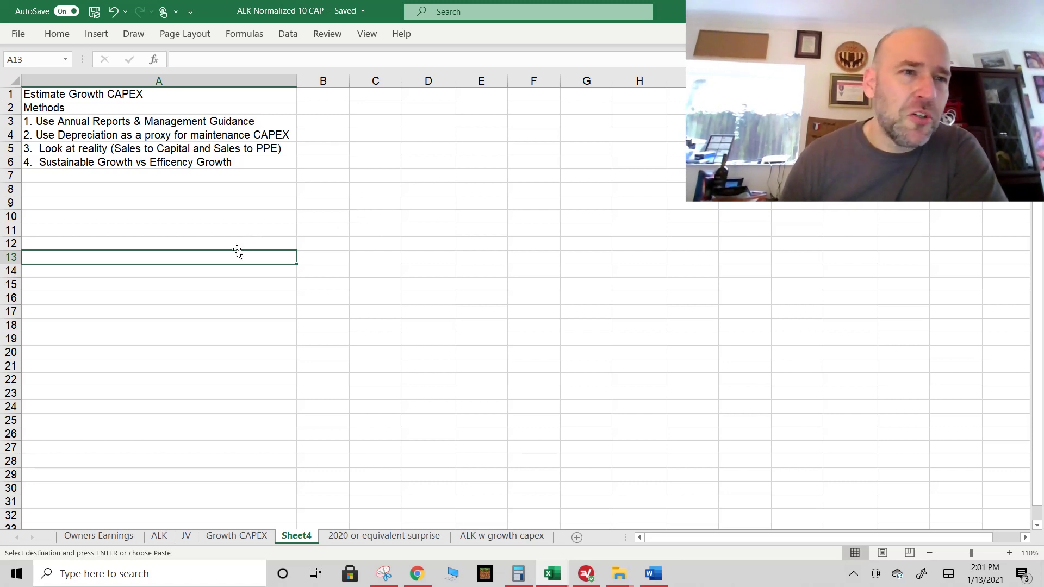
pyautogui.click(136, 94)
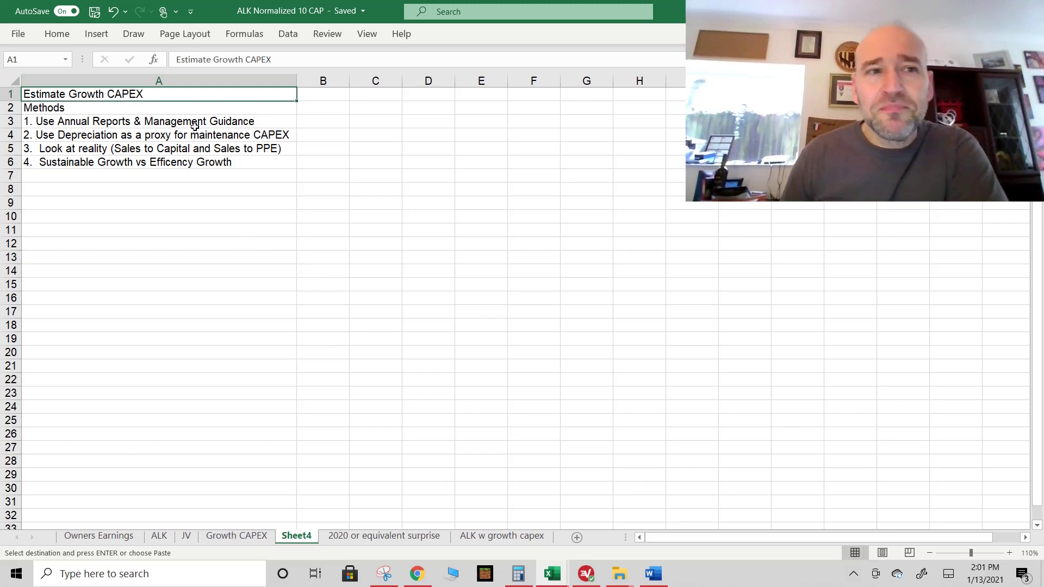
pyautogui.click(160, 119)
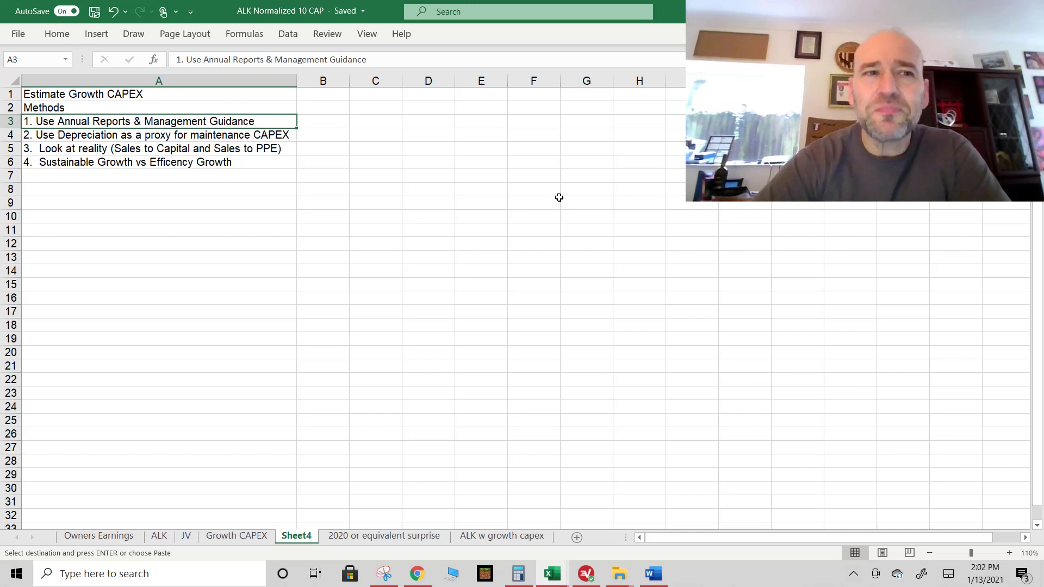
pyautogui.click(213, 139)
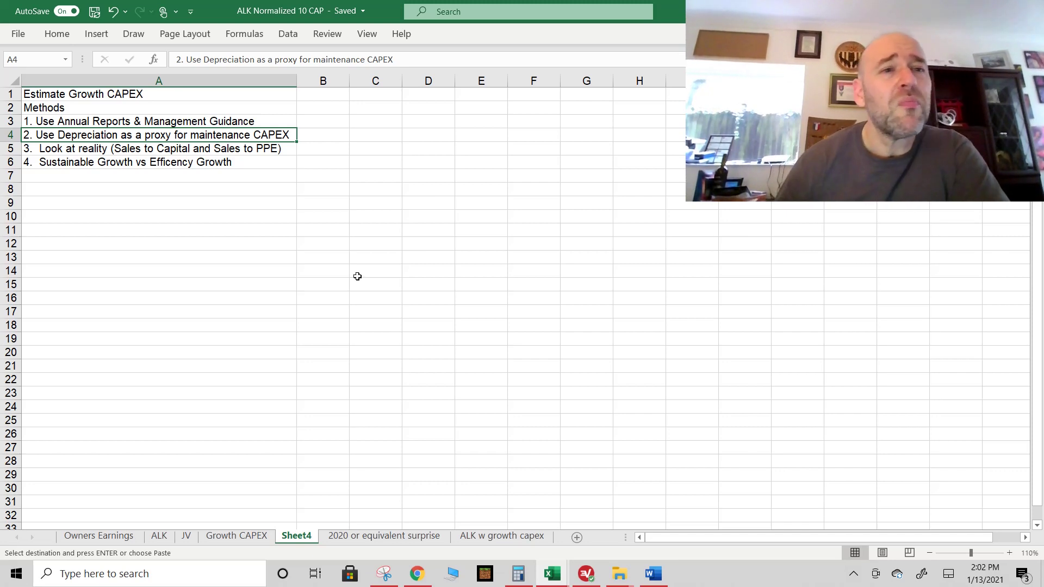
pyautogui.click(275, 148)
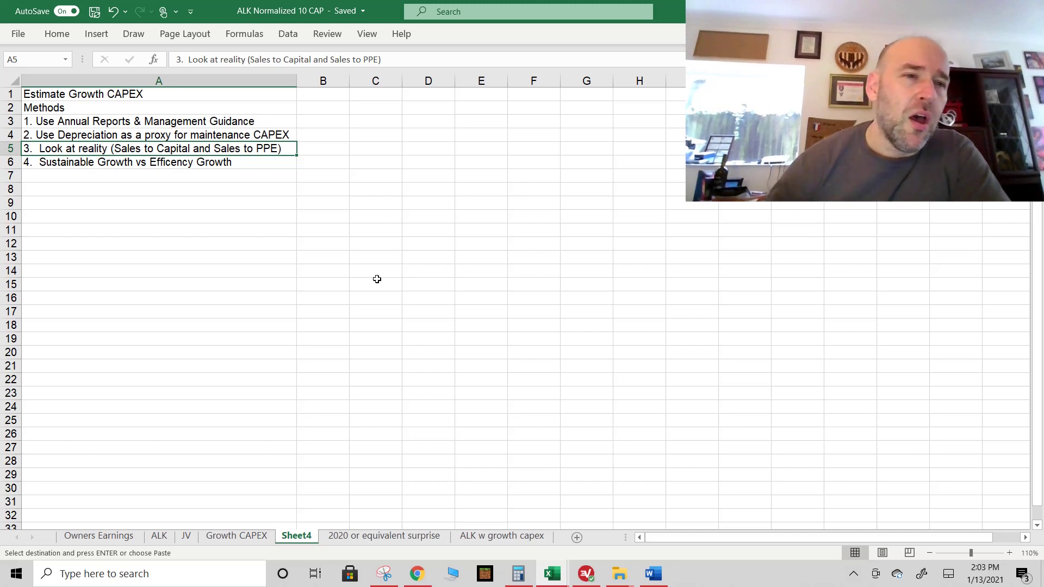
pyautogui.click(200, 165)
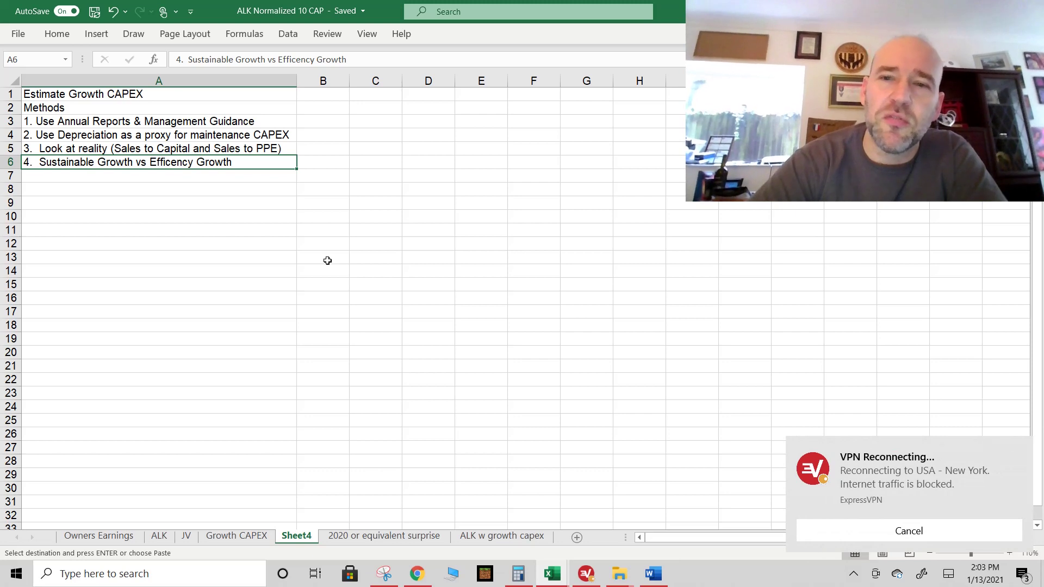
pyautogui.click(906, 531)
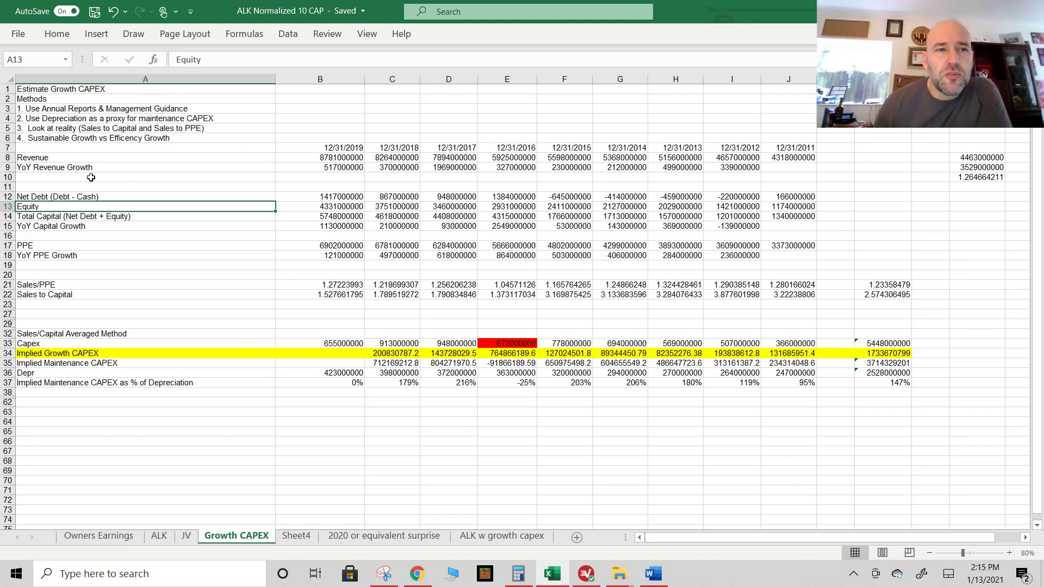
# Examine the Revenue row for 2011 to 2019 and the YoY Revenue Growth formulas on the Growth CAPEX sheet
pyautogui.click(115, 159)
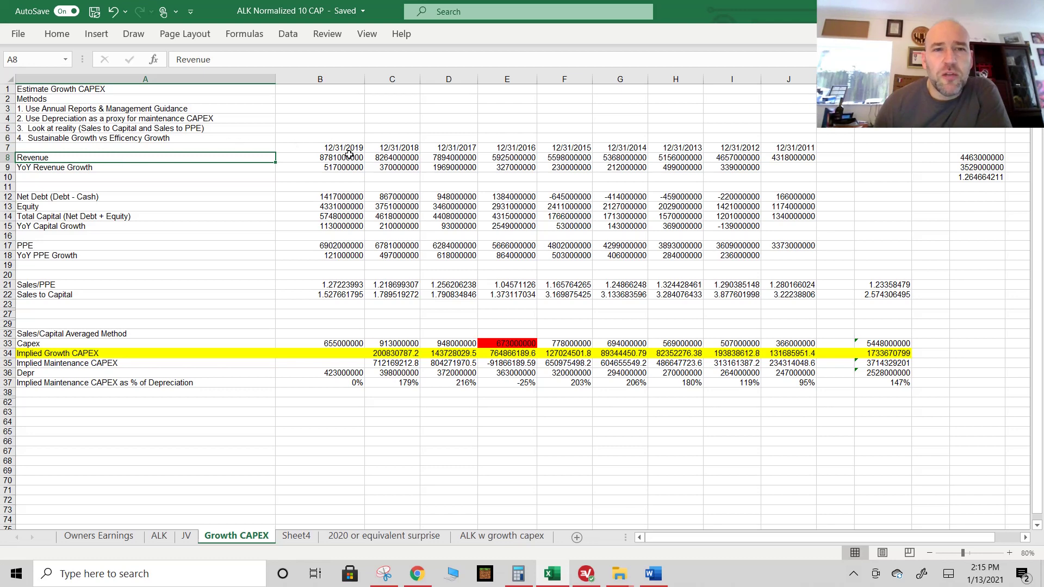
pyautogui.moveTo(351, 157); pyautogui.dragTo(815, 159)
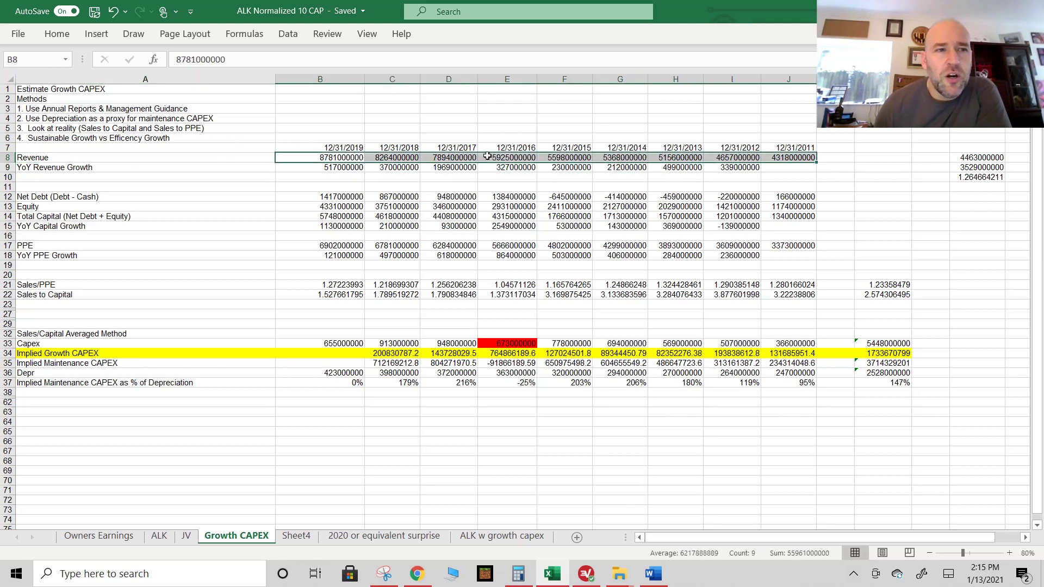
pyautogui.click(63, 169)
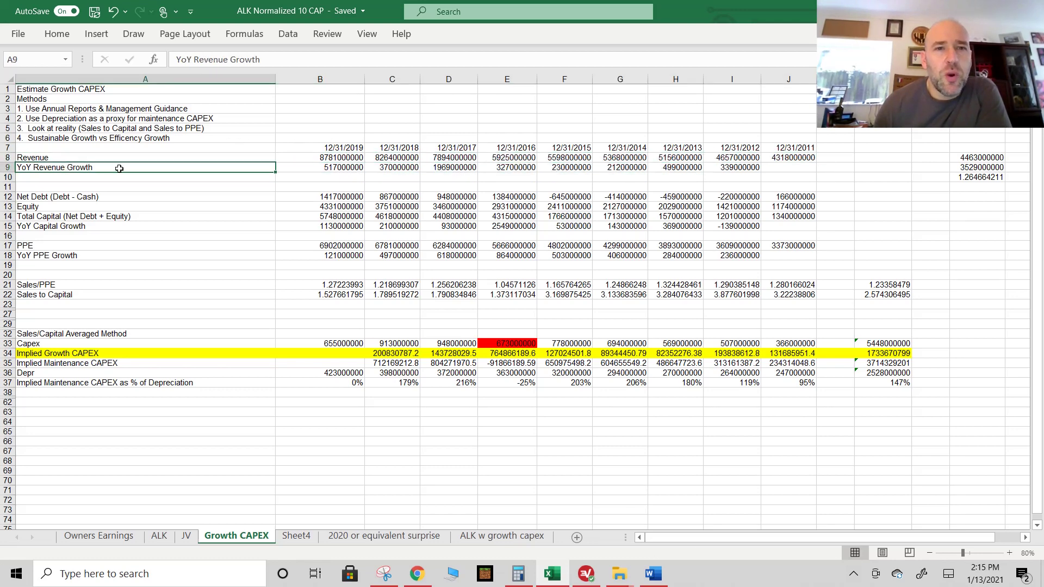
pyautogui.click(354, 169)
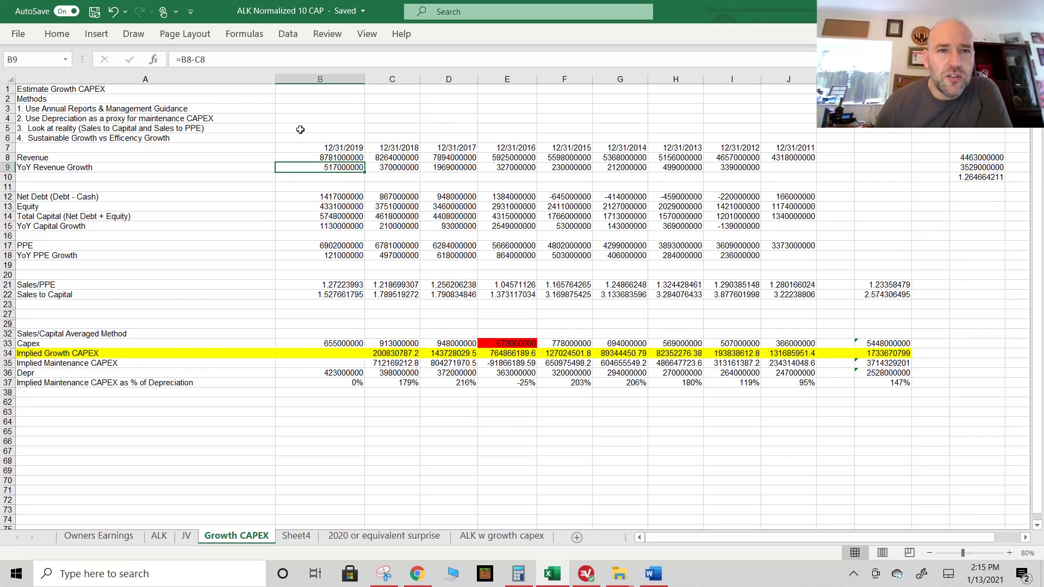
pyautogui.click(340, 157)
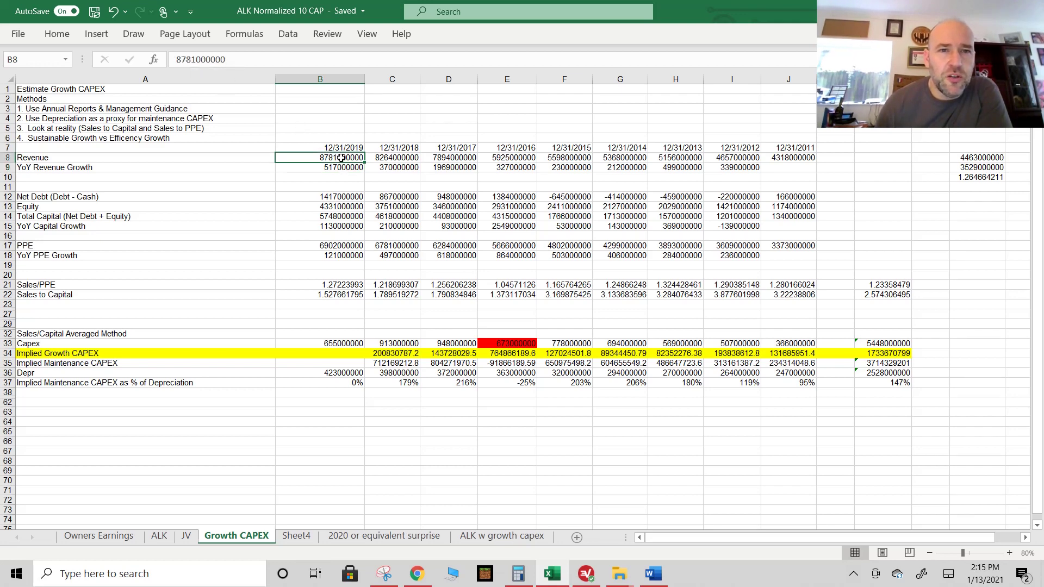
pyautogui.click(402, 159)
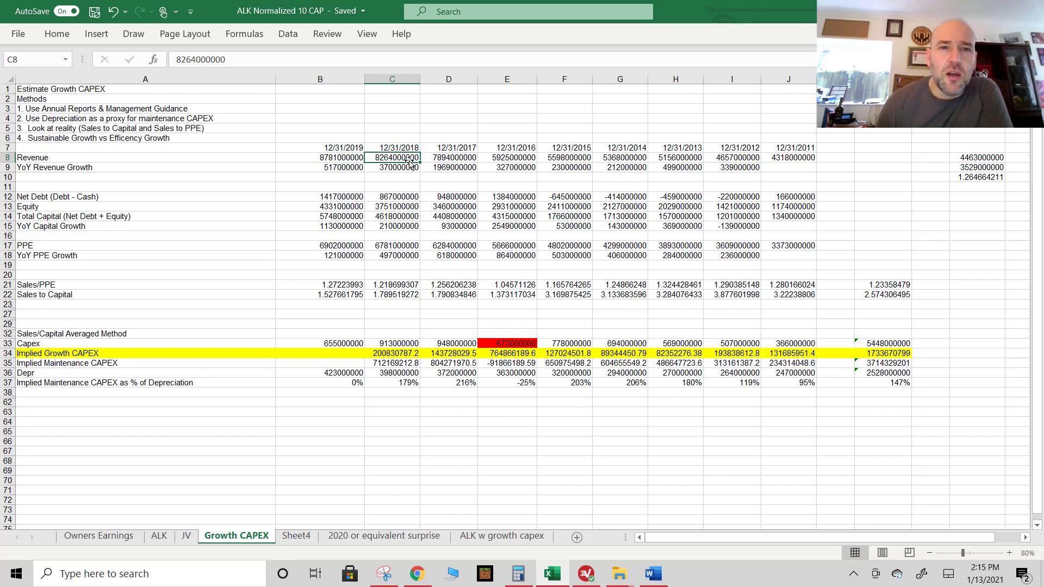
pyautogui.click(339, 166)
pyautogui.click(406, 166)
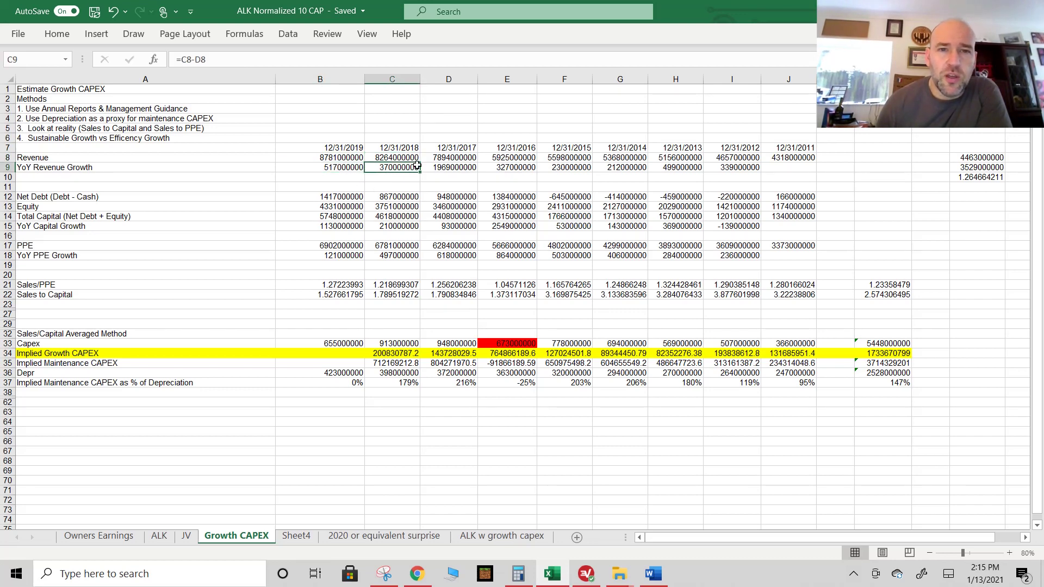
pyautogui.click(748, 167)
pyautogui.click(798, 166)
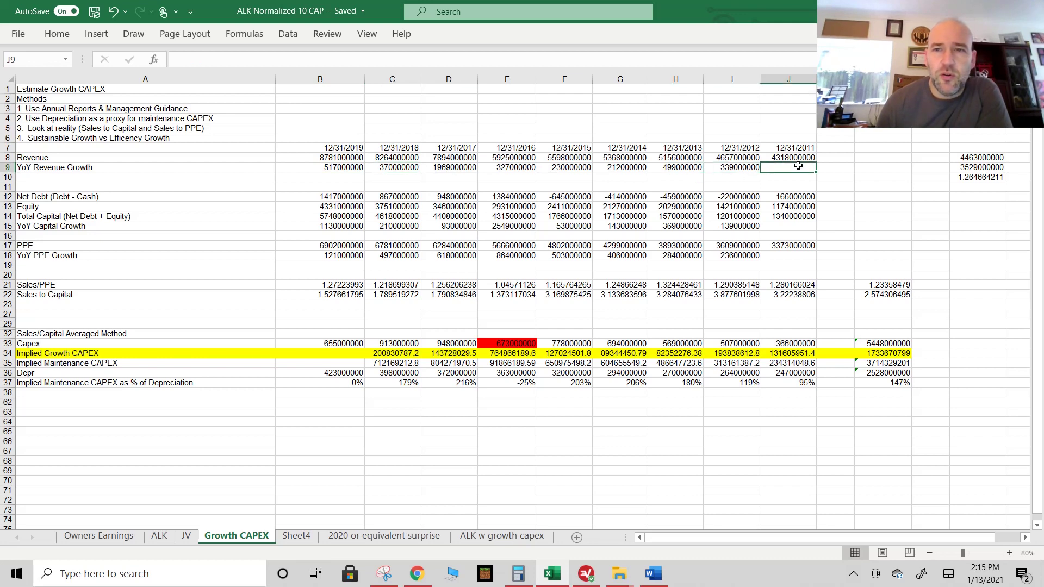
pyautogui.click(848, 146)
pyautogui.click(796, 164)
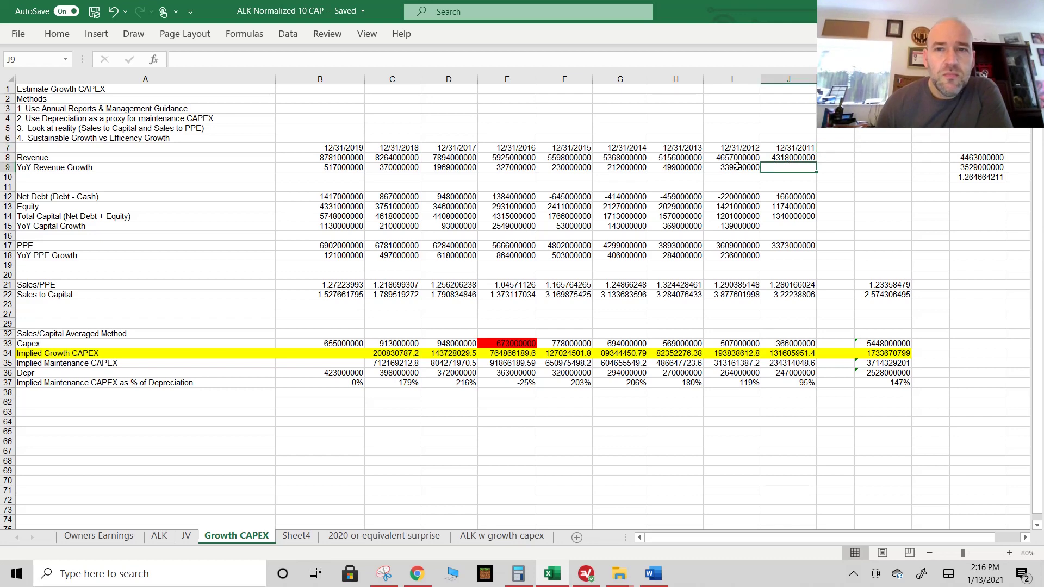
# Review the Net Debt and Equity figures for all years and the 12/31/2019 Total Capital formula that sums them
pyautogui.click(65, 197)
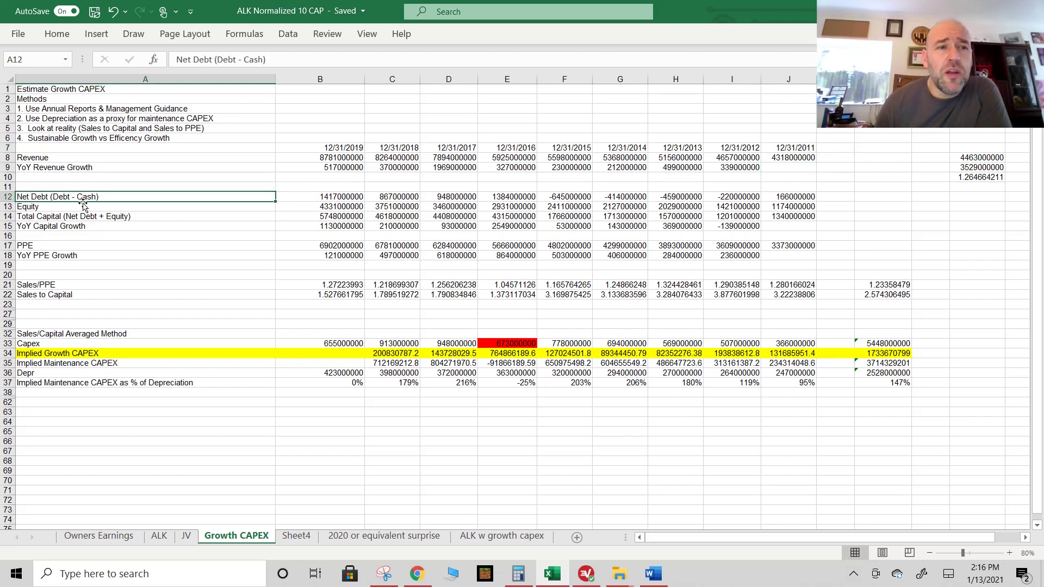
pyautogui.click(104, 215)
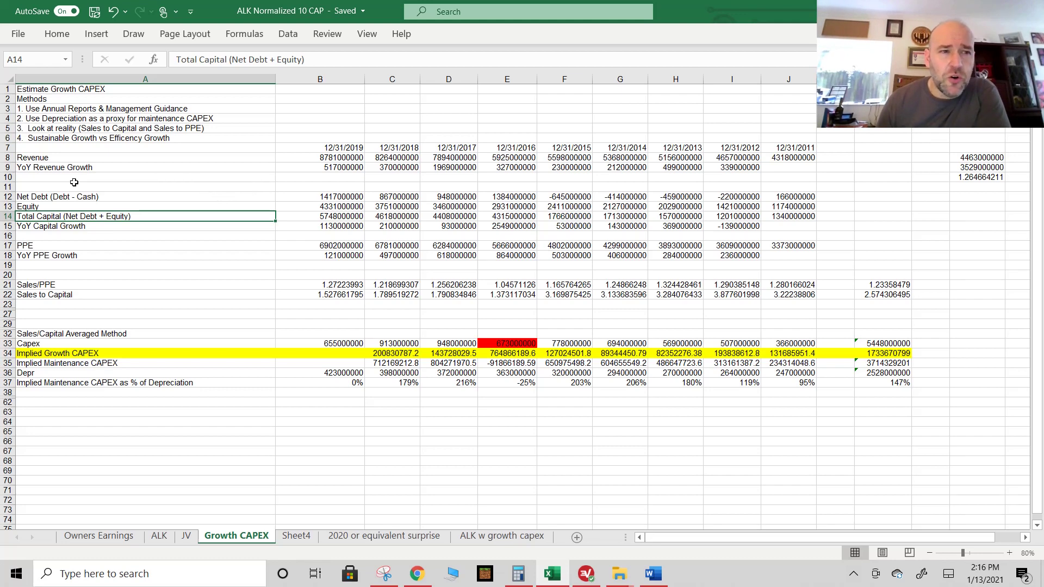
pyautogui.click(48, 197)
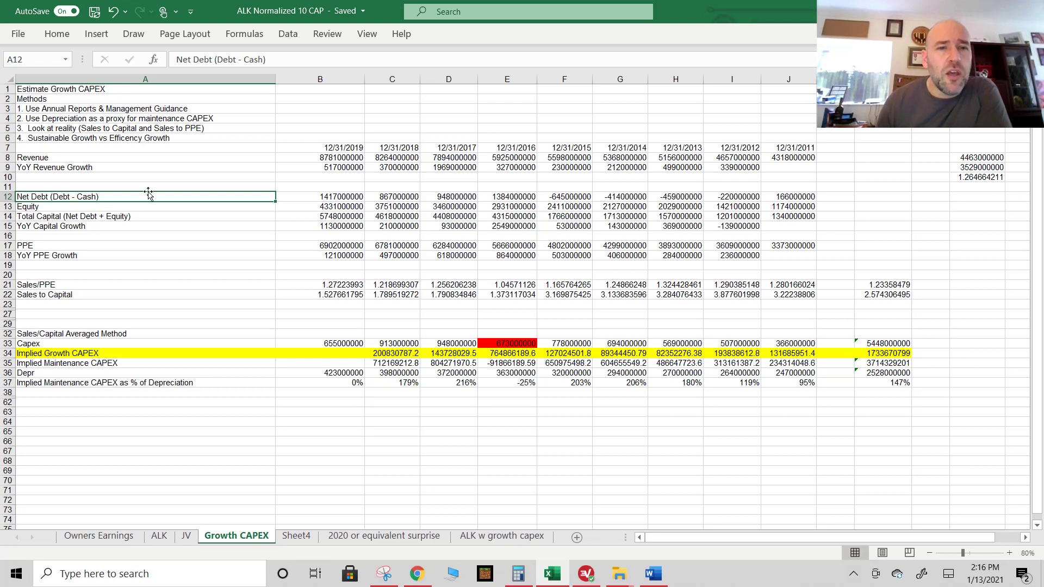
pyautogui.moveTo(334, 197); pyautogui.dragTo(794, 201)
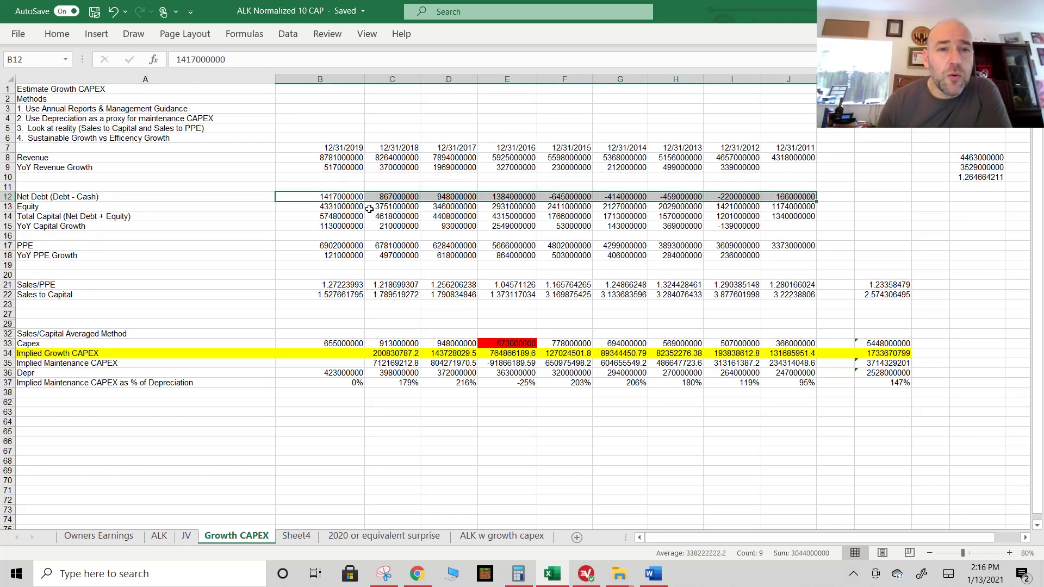
pyautogui.moveTo(337, 206); pyautogui.dragTo(808, 202)
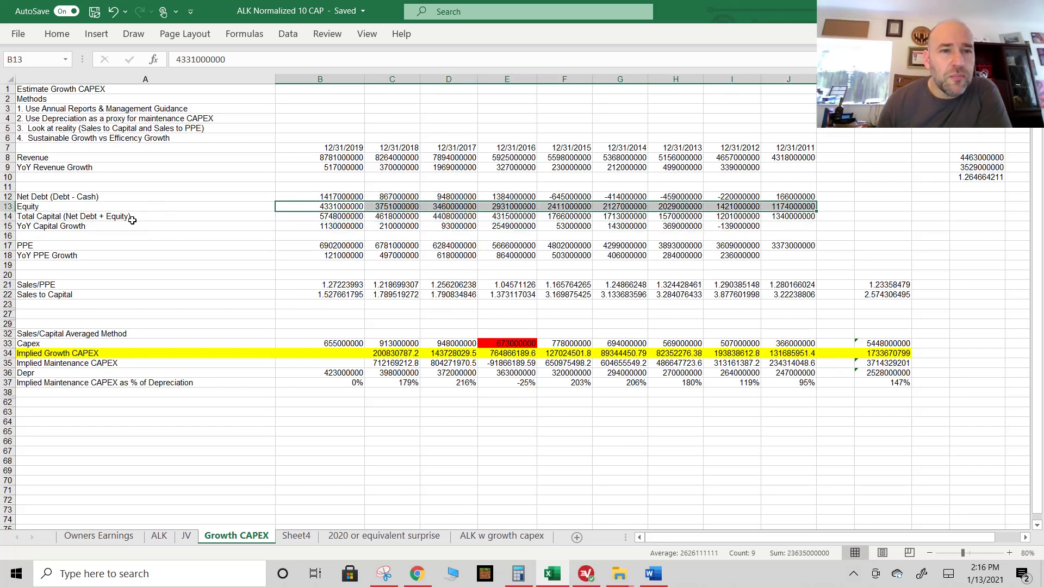
pyautogui.click(352, 216)
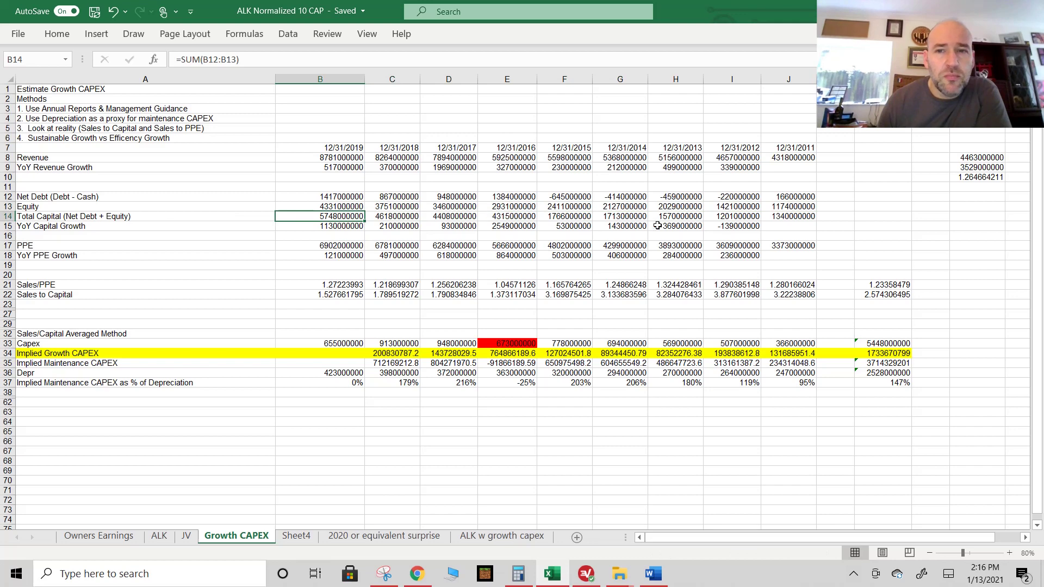
# Inspect the YoY Capital Growth row, comparing 12/31/2019 Total Capital with the 12/31/2012 growth formula
pyautogui.click(74, 227)
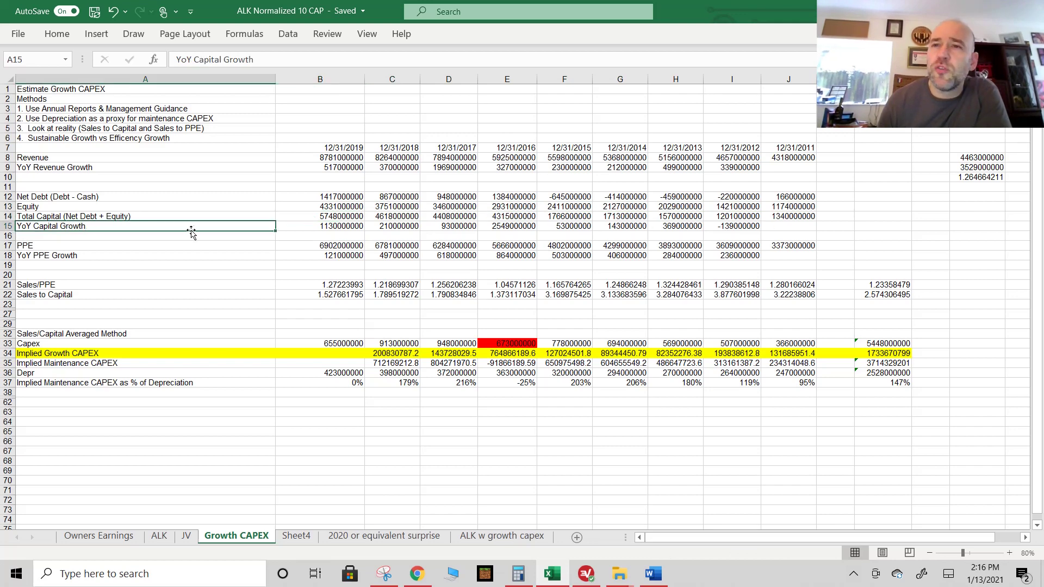
pyautogui.click(348, 217)
pyautogui.click(735, 226)
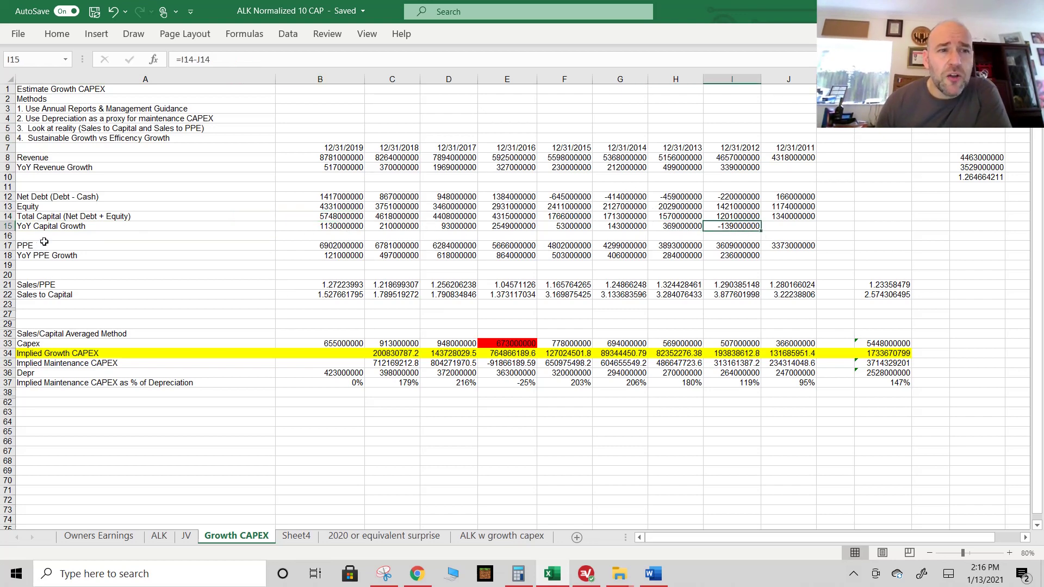
# Review the PPE figures across all years and the 12/31/2019 YoY PPE Growth formula
pyautogui.click(68, 244)
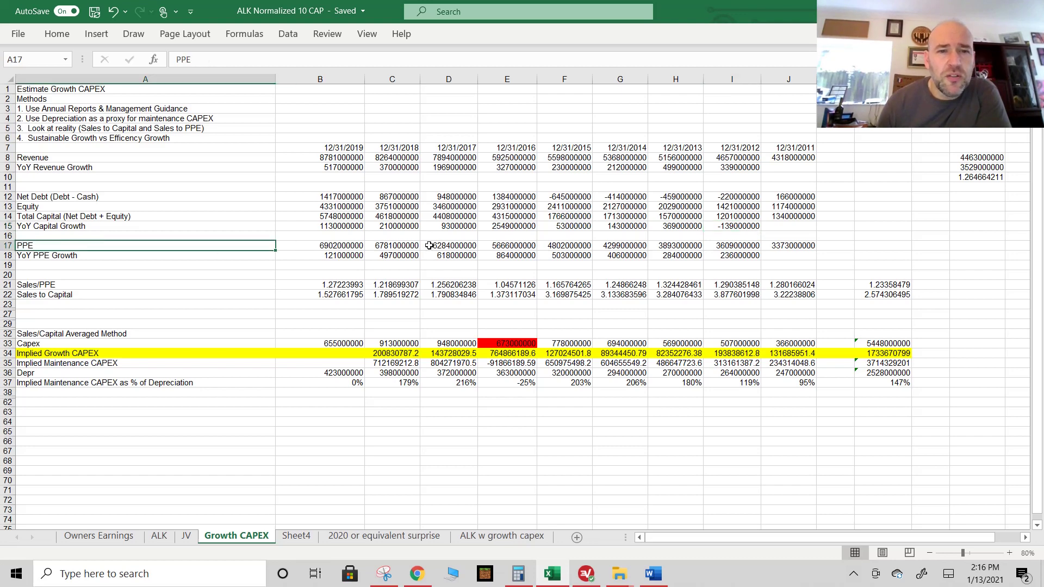
pyautogui.moveTo(348, 244); pyautogui.dragTo(847, 251)
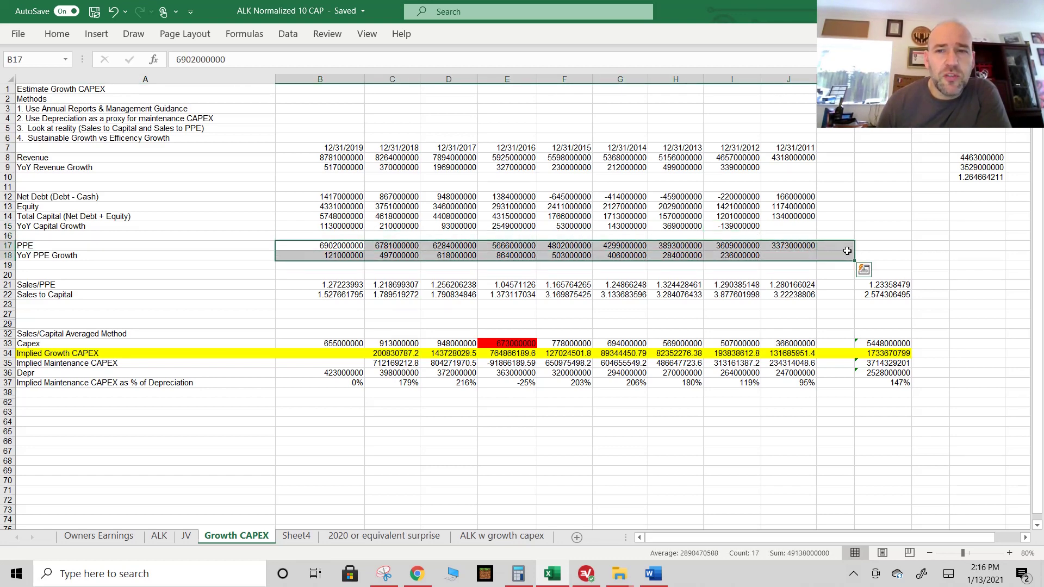
pyautogui.click(781, 246)
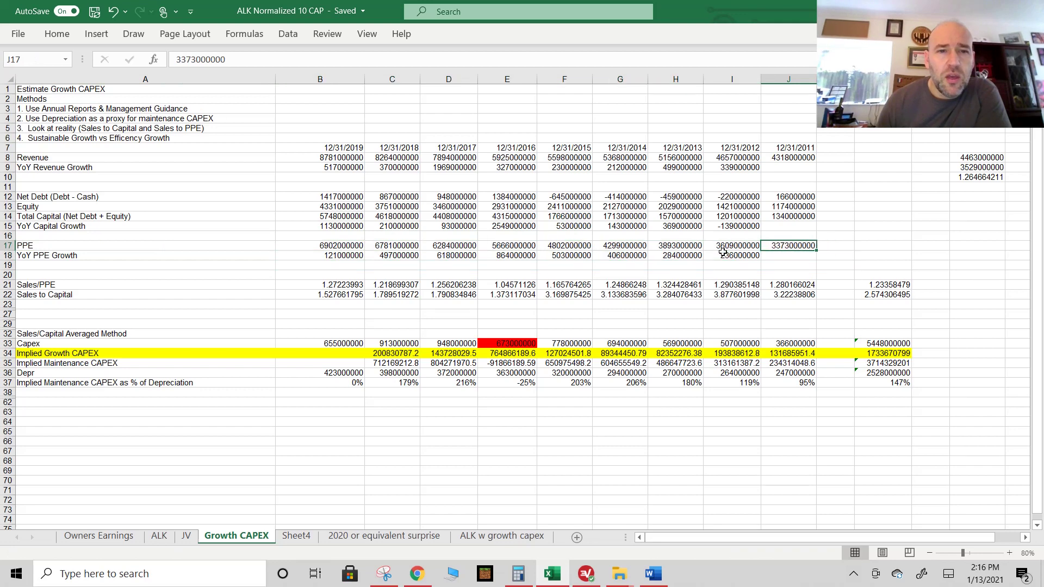
pyautogui.click(347, 255)
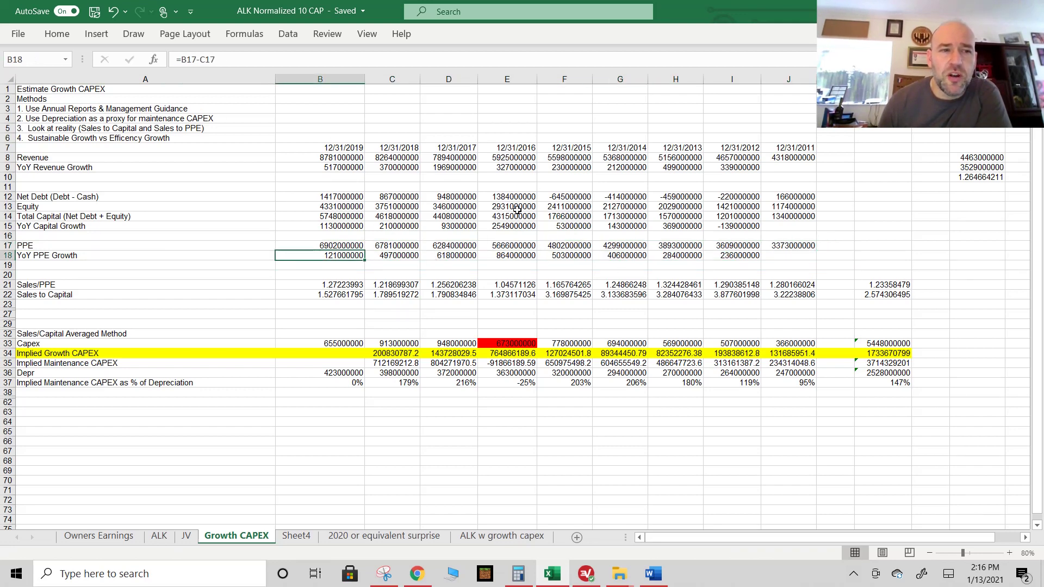
# Examine the Sales/PPE and Sales to Capital rows, tracing the 12/31/2019 Sales/PPE formula back to its Revenue and PPE inputs
pyautogui.click(31, 284)
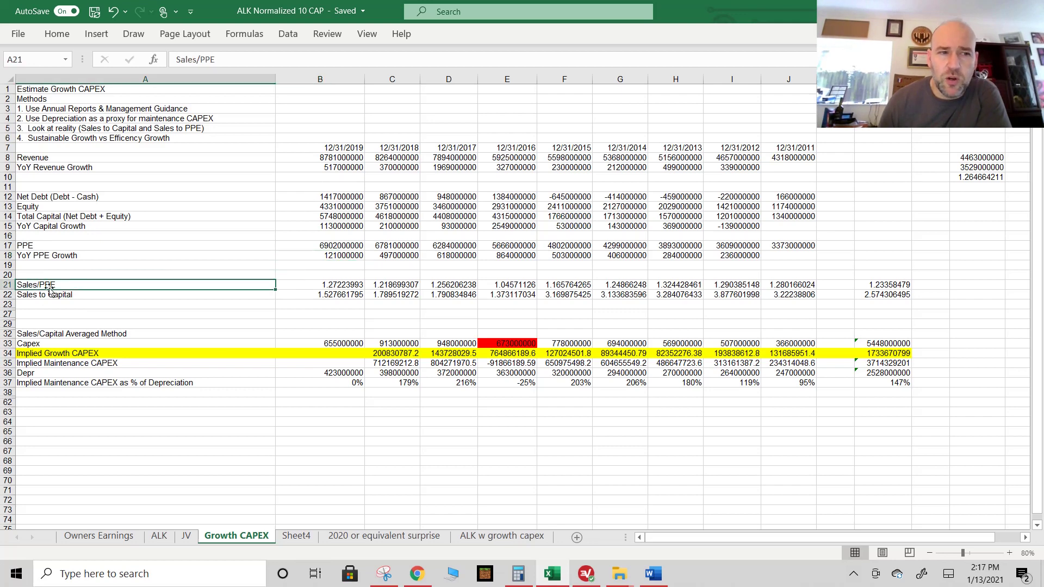
pyautogui.click(50, 296)
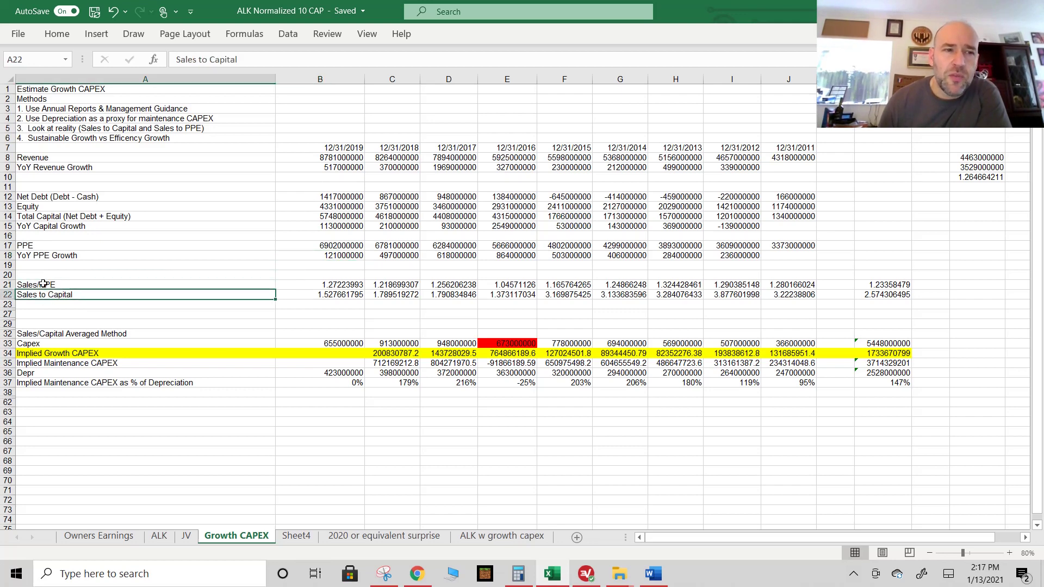
pyautogui.click(43, 283)
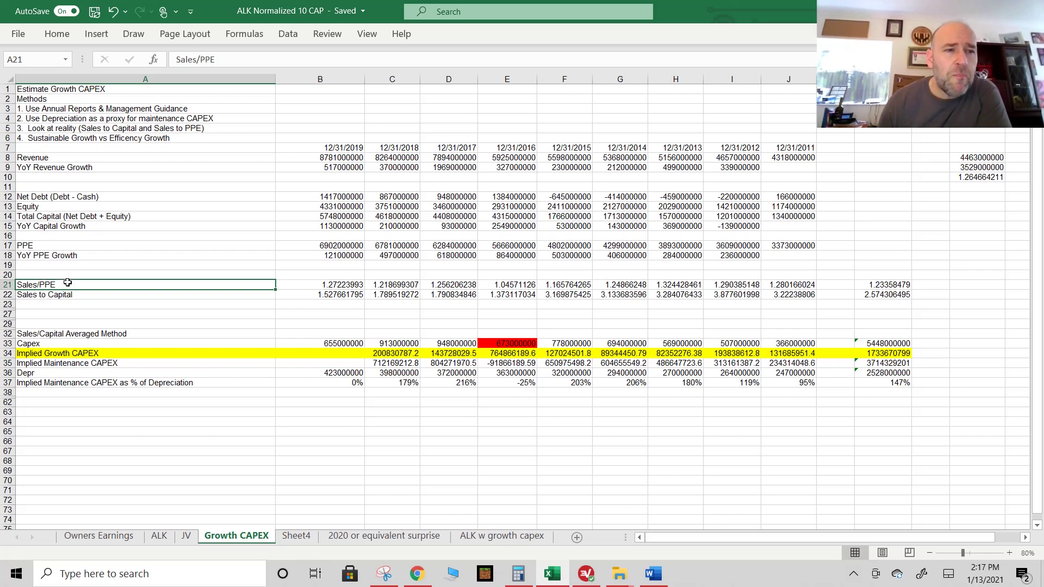
pyautogui.click(350, 285)
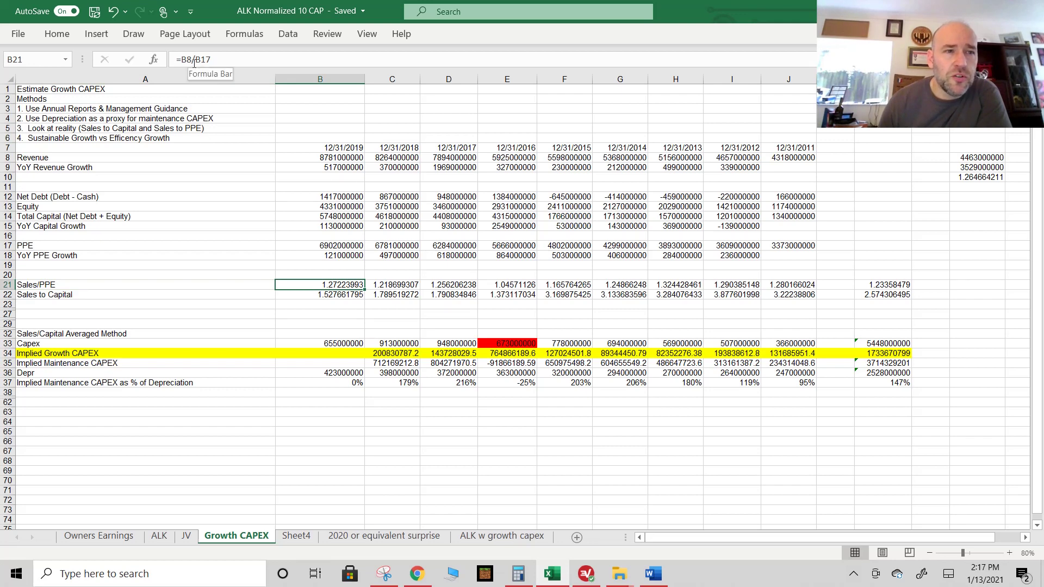
pyautogui.click(331, 158)
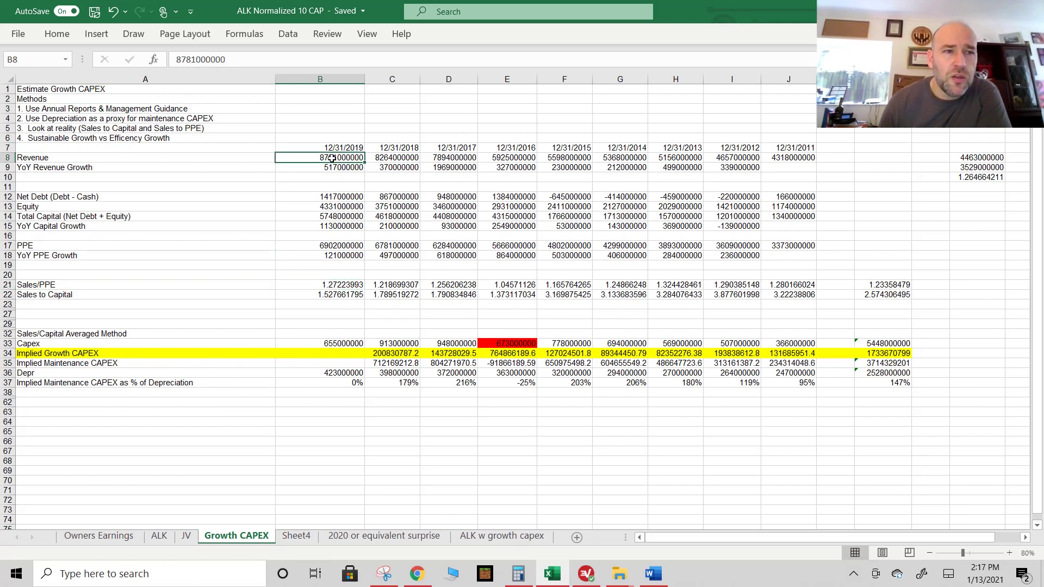
pyautogui.click(331, 244)
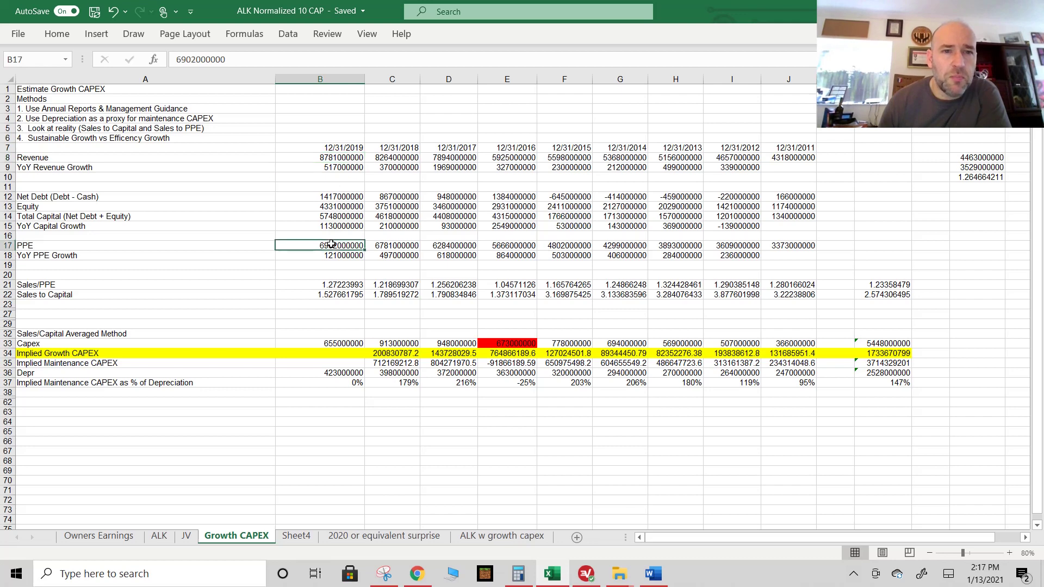
pyautogui.click(347, 158)
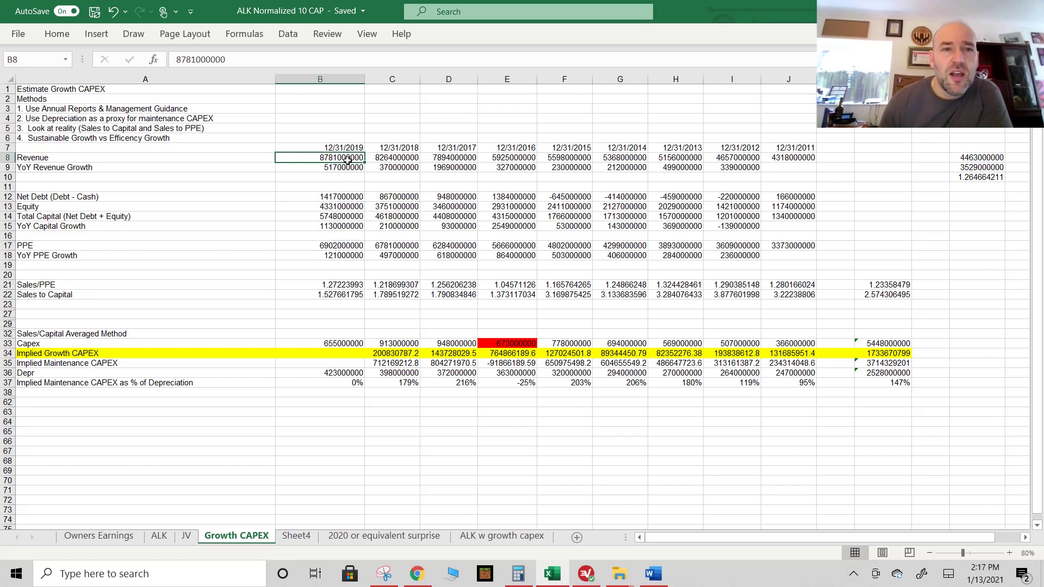
# Review the Sales/PPE ratios from 12/31/2019 to 12/31/2011, the 12/31/2016 formula and the row's average formula
pyautogui.click(334, 245)
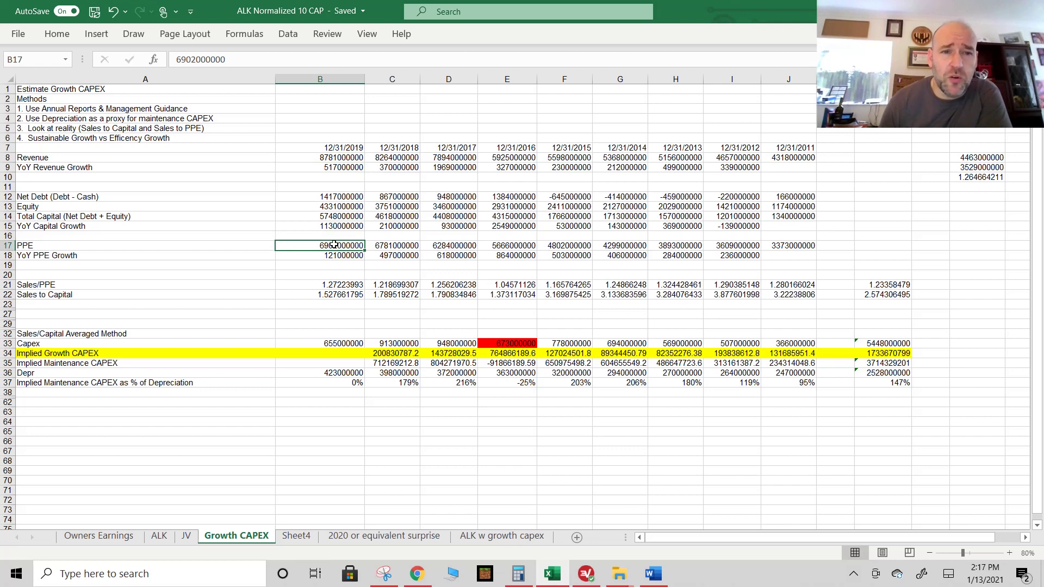
pyautogui.click(338, 284)
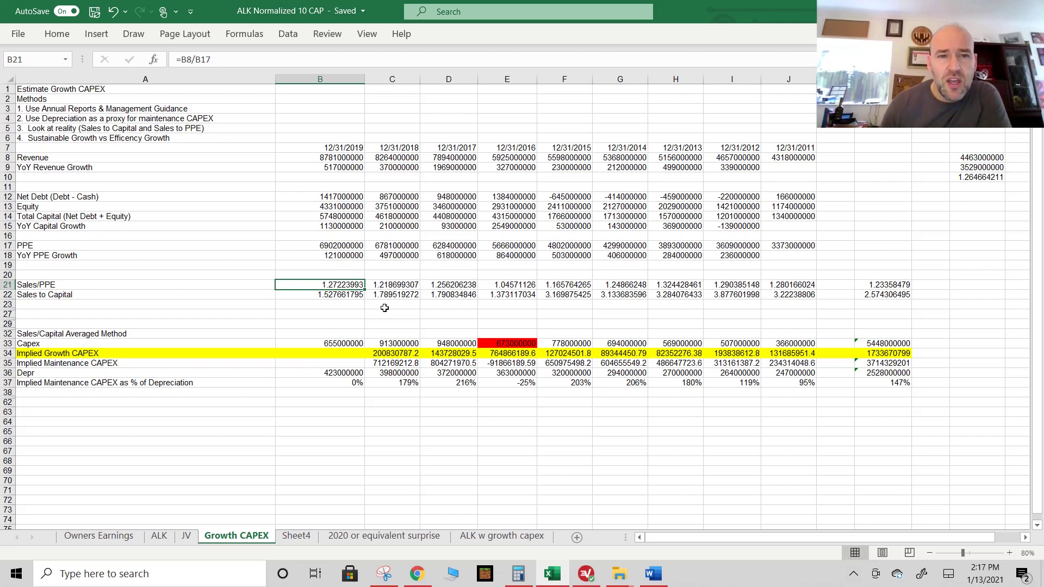
pyautogui.moveTo(329, 285); pyautogui.dragTo(902, 284)
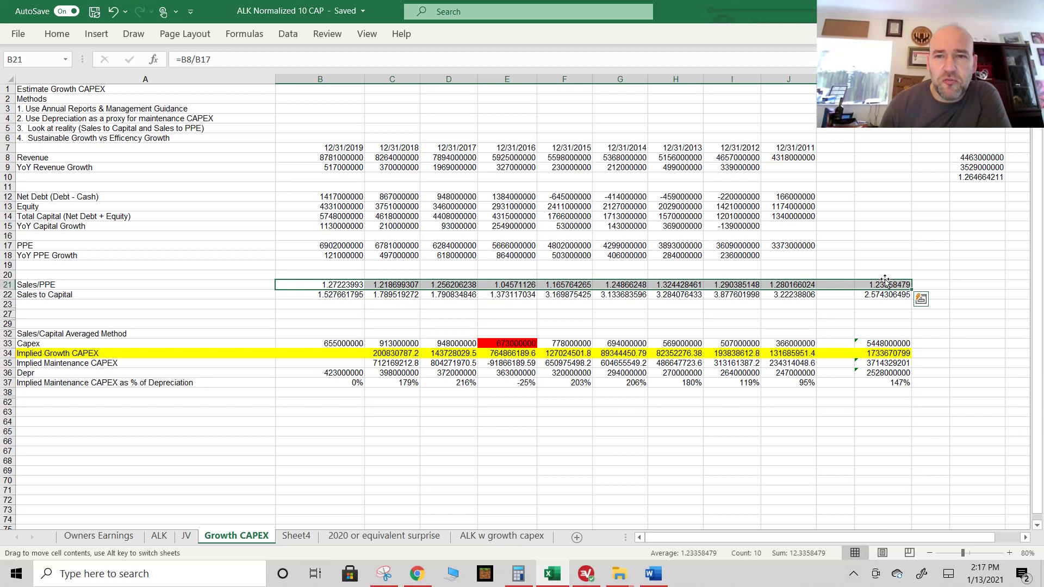
pyautogui.click(507, 283)
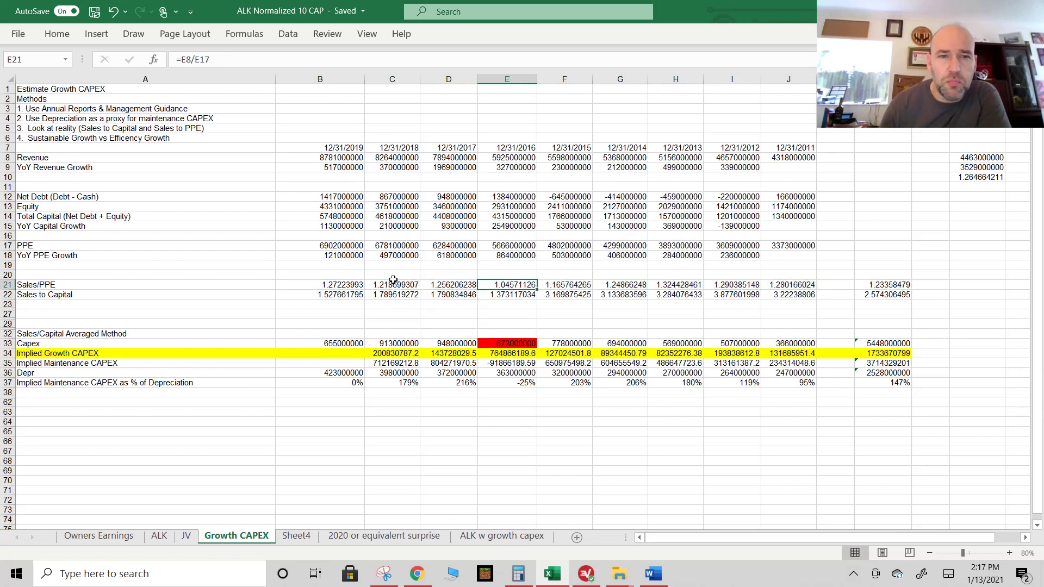
pyautogui.moveTo(344, 283); pyautogui.dragTo(825, 277)
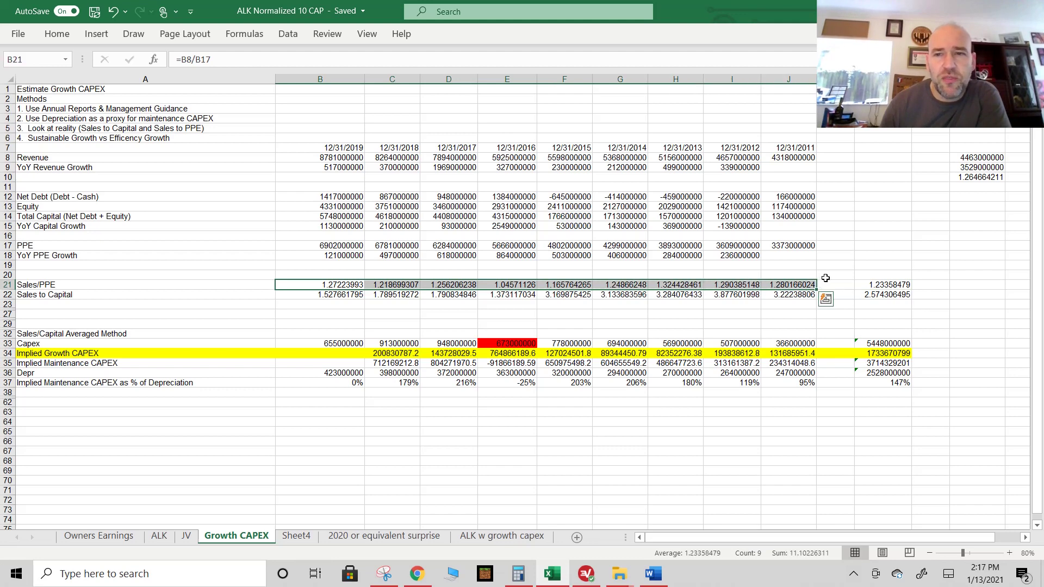
pyautogui.click(894, 283)
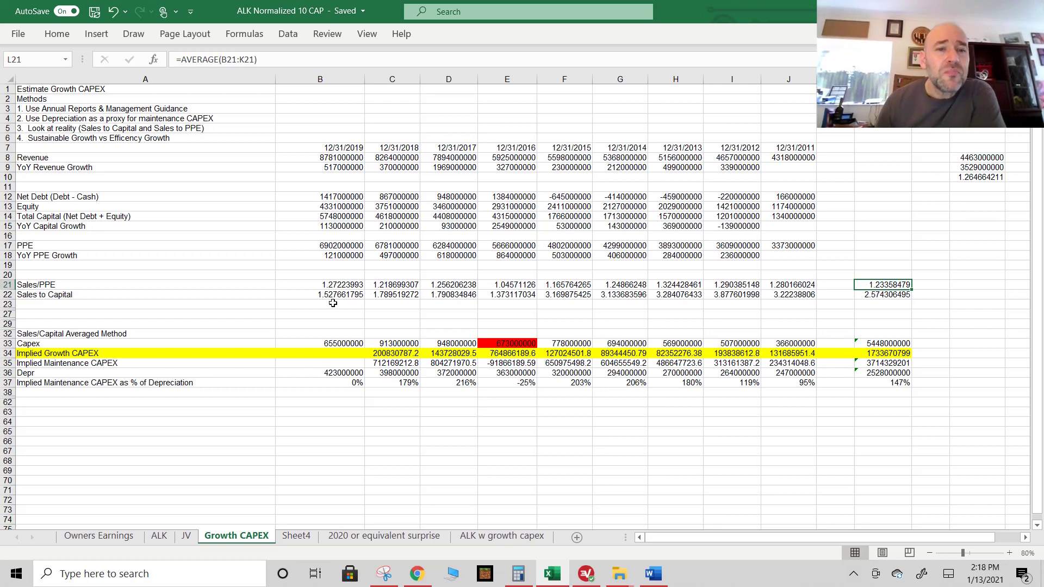
# Trace the 12/31/2019 Sales to Capital formula to Revenue and Total Capital, and review the ratio for the other years and its average
pyautogui.click(328, 295)
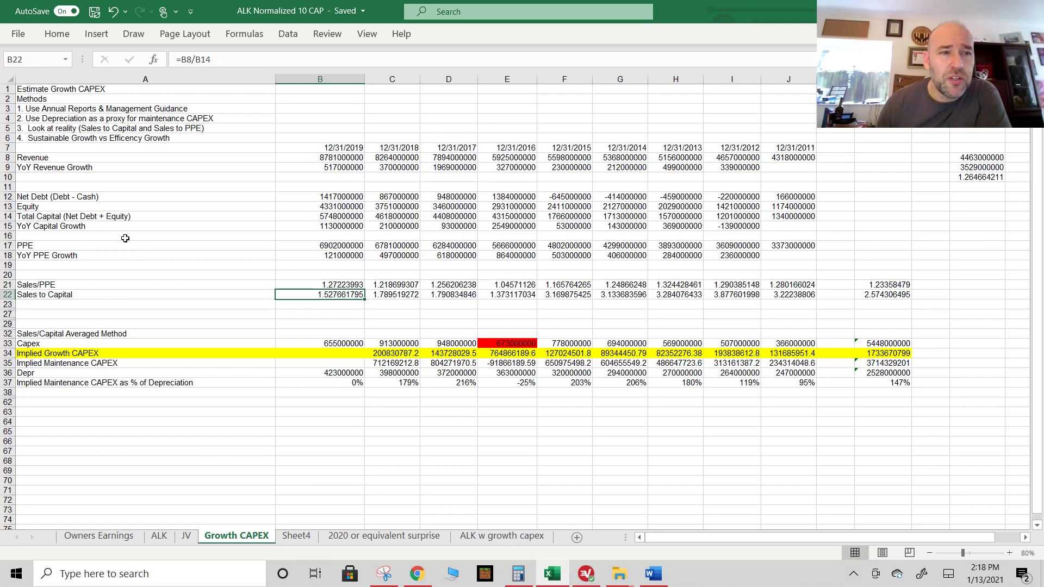
pyautogui.click(335, 216)
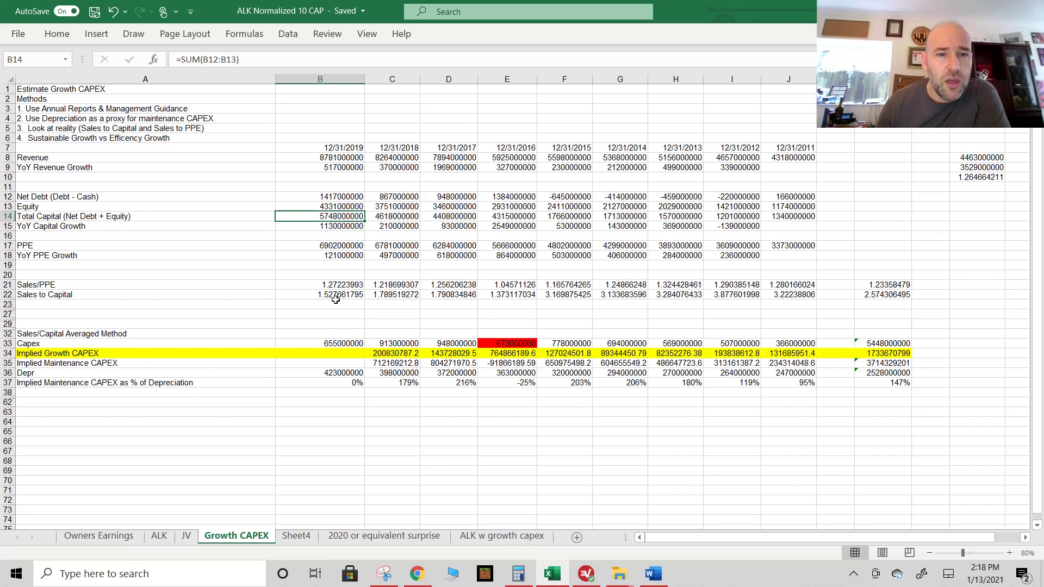
pyautogui.click(332, 159)
pyautogui.click(326, 217)
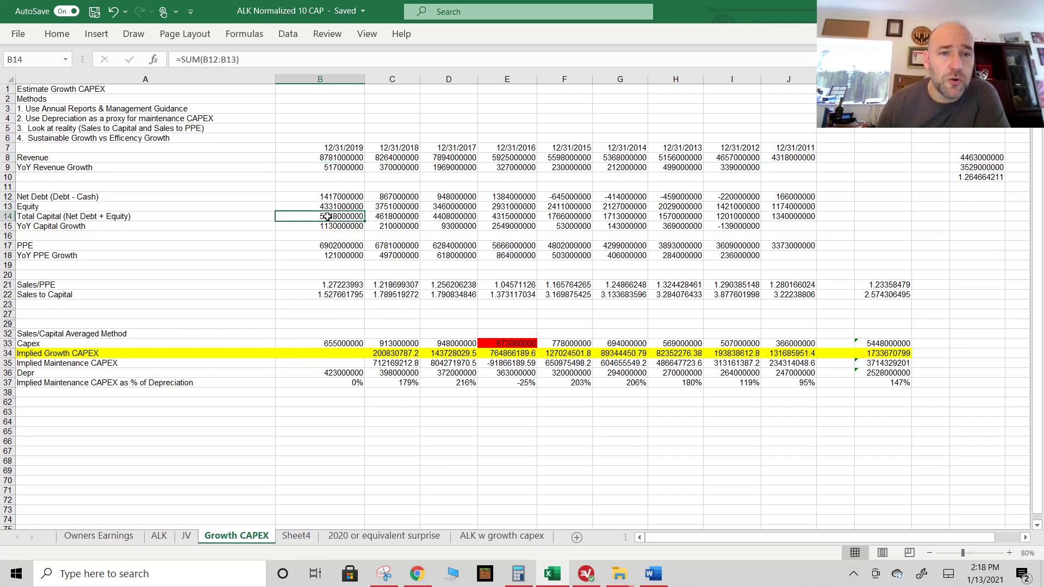
pyautogui.click(340, 295)
pyautogui.moveTo(381, 294); pyautogui.dragTo(739, 294)
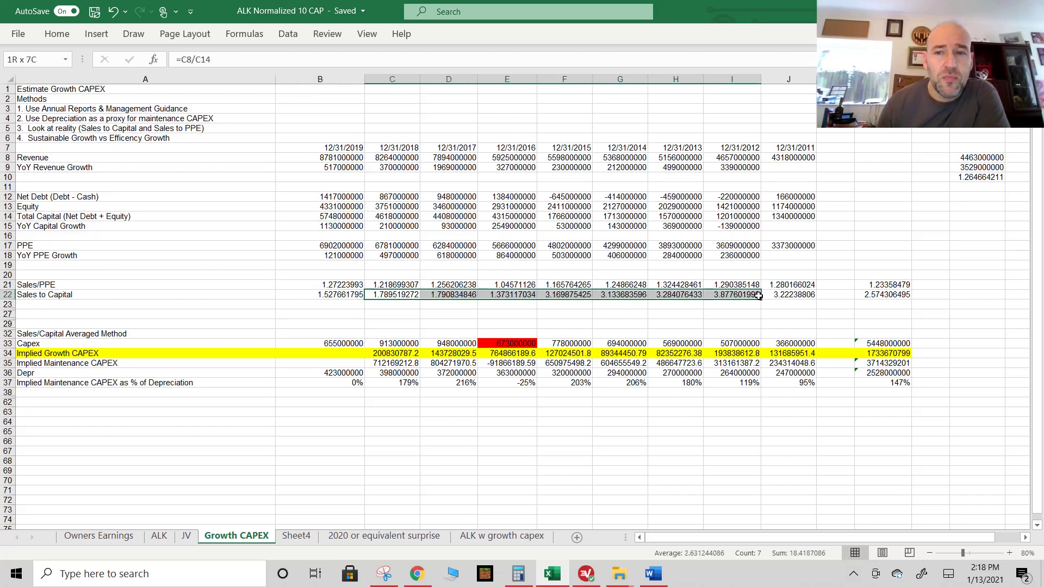
pyautogui.click(806, 293)
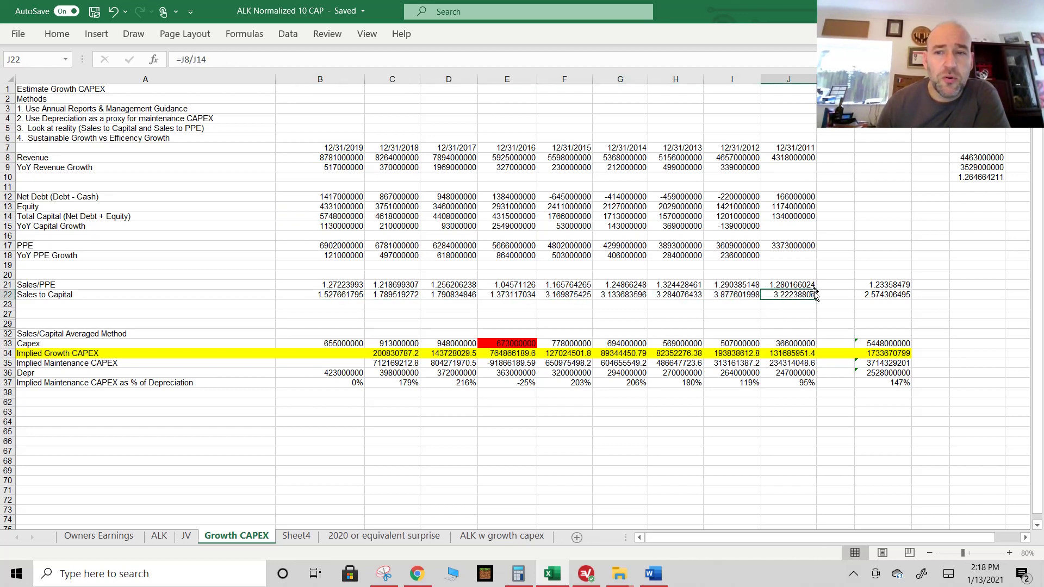
pyautogui.click(892, 296)
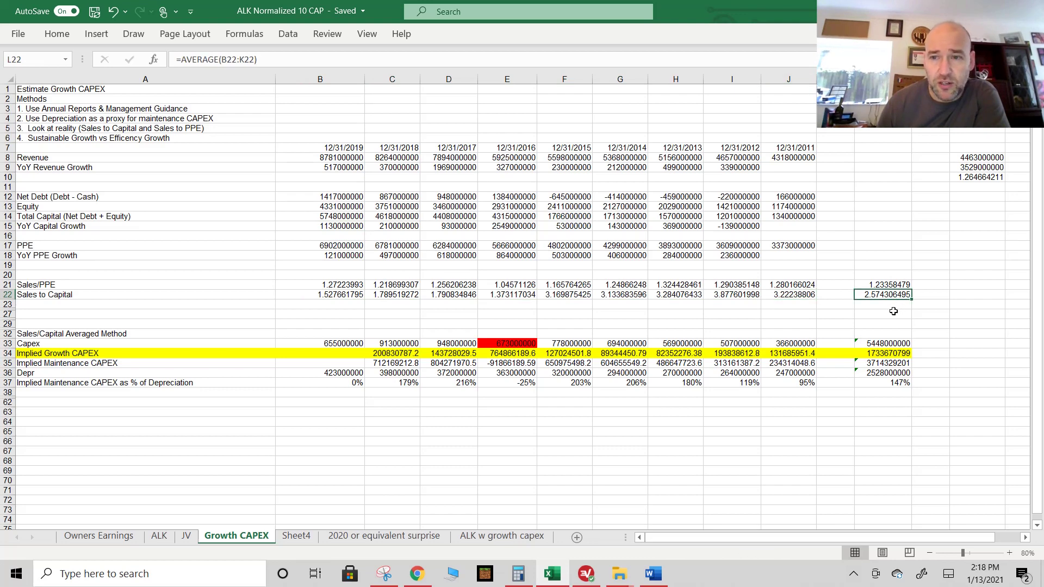
# Compare the Sales to Capital ratios of 12/31/2016 through 12/31/2019 with the earlier years and the average Sales/PPE ratio
pyautogui.click(260, 293)
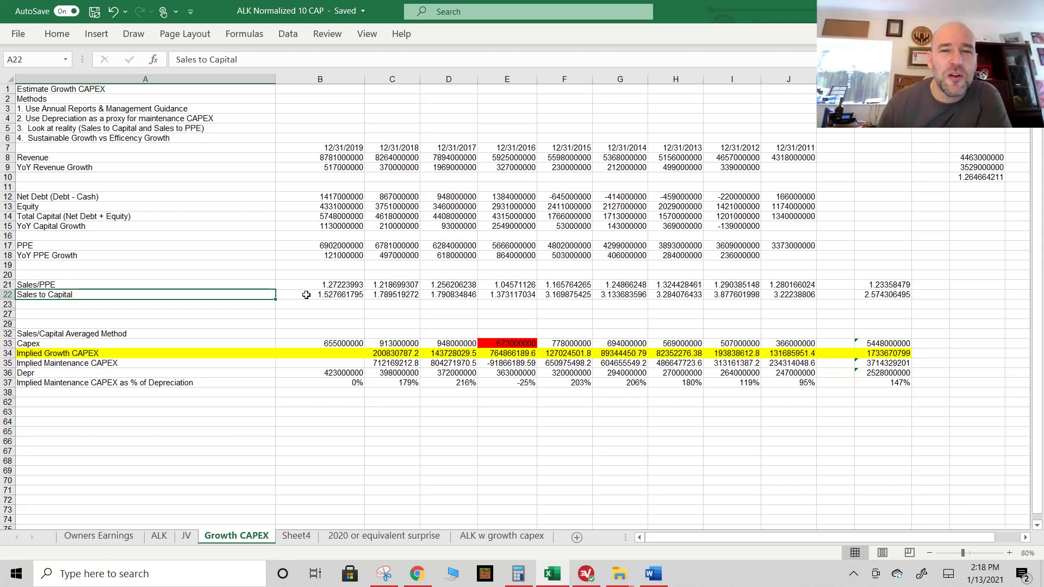
pyautogui.click(802, 291)
pyautogui.moveTo(783, 292); pyautogui.dragTo(326, 294)
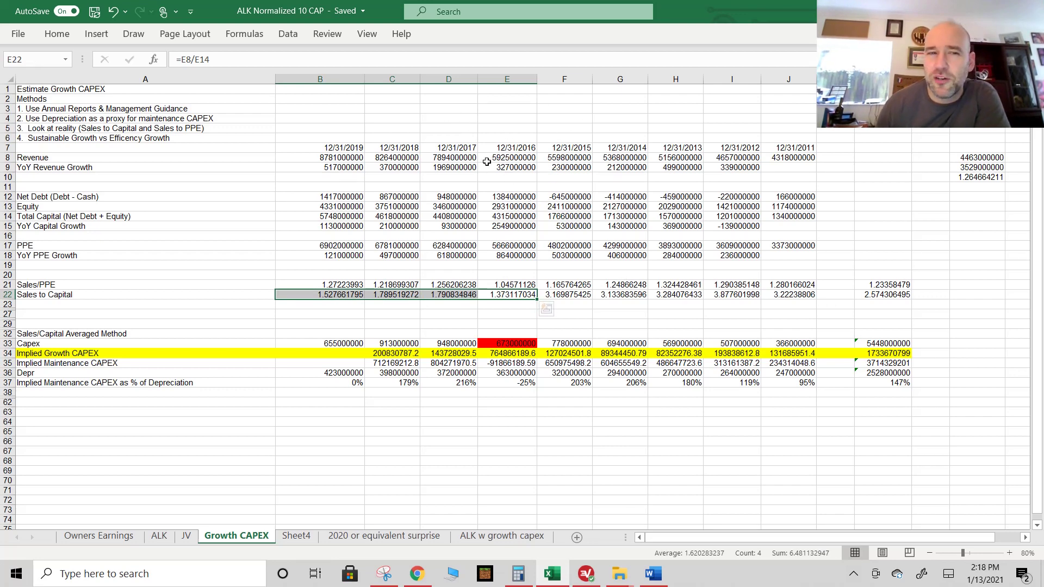
pyautogui.click(505, 268)
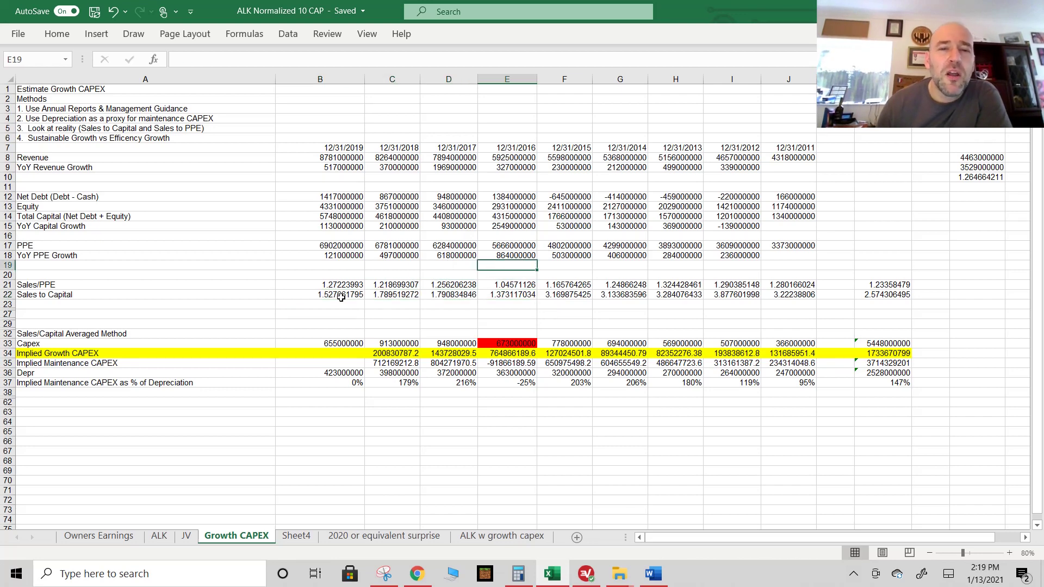
pyautogui.click(885, 295)
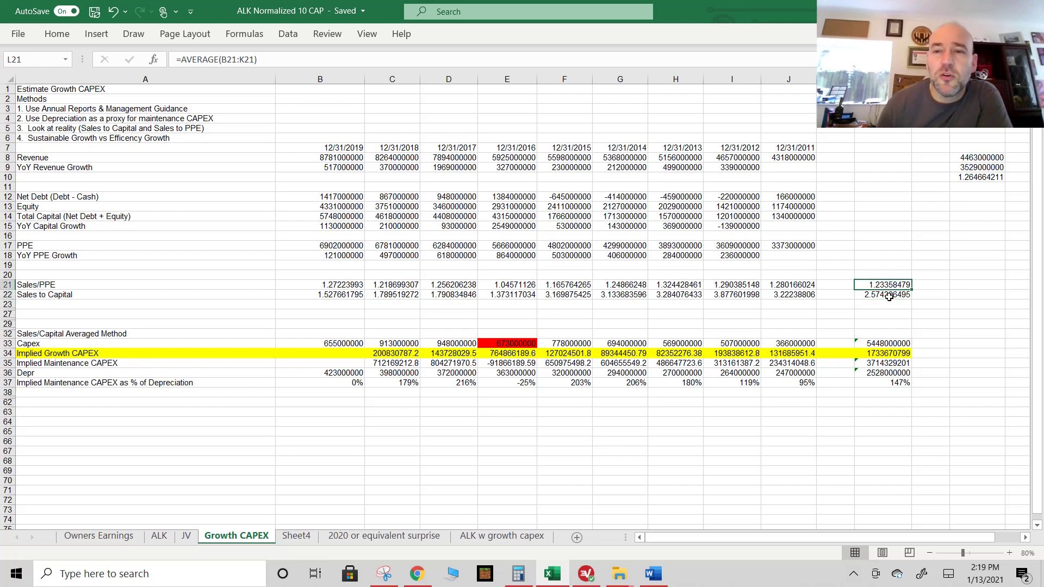
# Review the Sales/Capital Averaged Method section, covering the Capex figures for all years and the Implied Growth CAPEX row
pyautogui.click(105, 343)
pyautogui.scroll(-2, 92, 313)
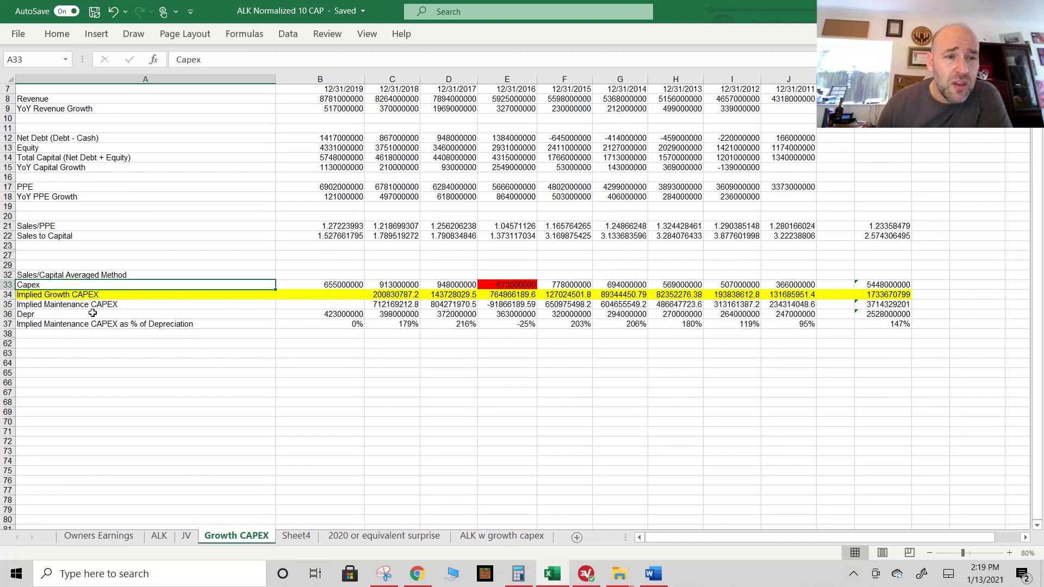
pyautogui.click(90, 276)
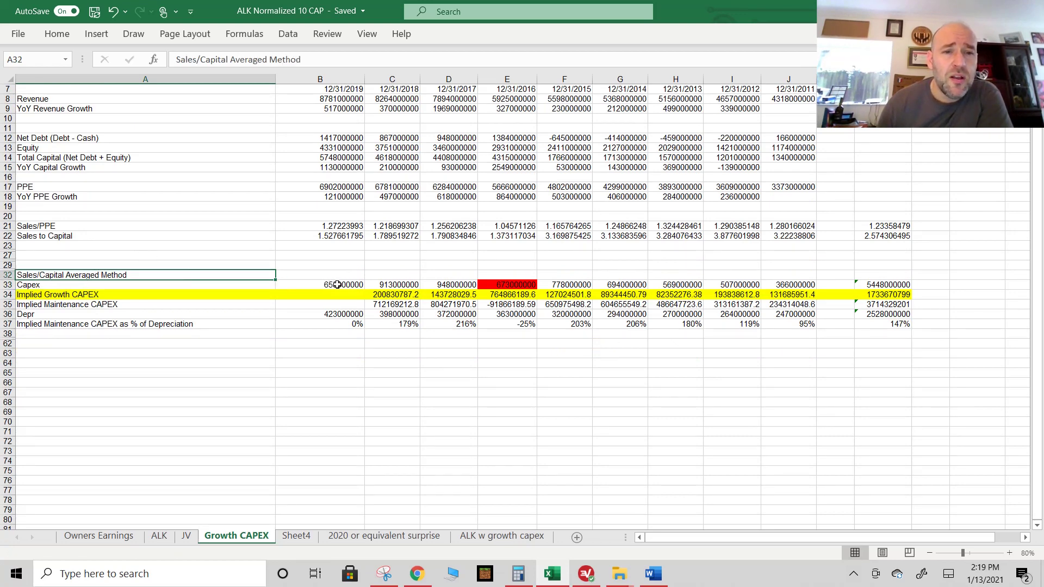
pyautogui.moveTo(337, 284); pyautogui.dragTo(823, 288)
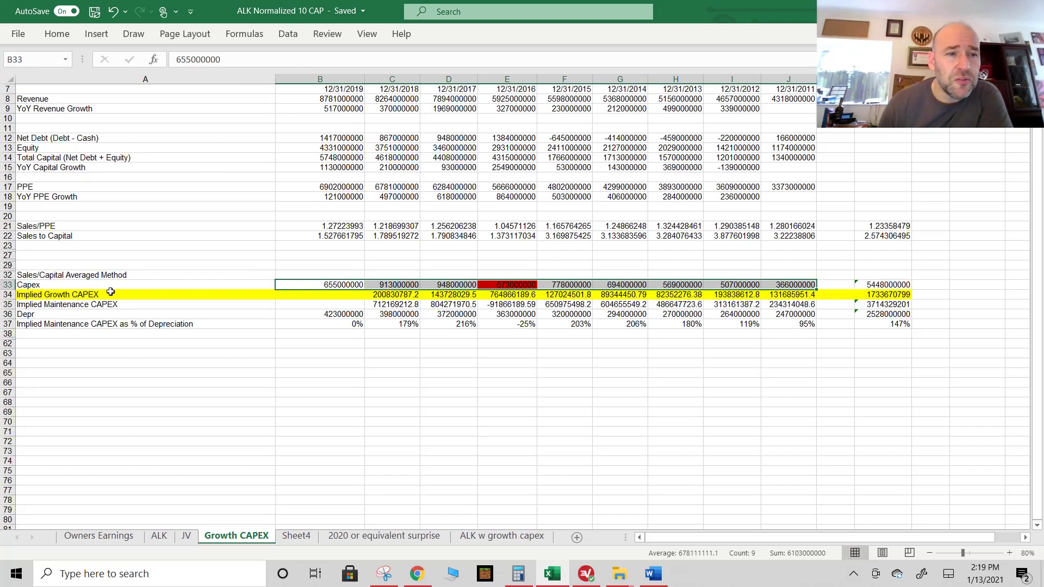
pyautogui.click(65, 297)
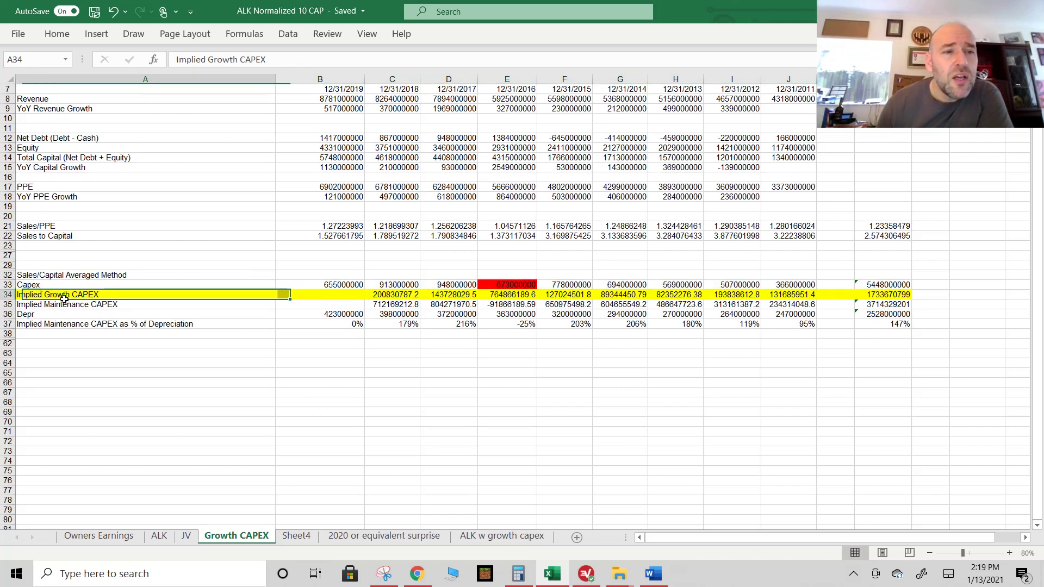
# Examine the 12/31/2018 Implied Growth CAPEX formula and its link to the 12/31/2019 YoY Revenue Growth
pyautogui.click(399, 297)
pyautogui.scroll(2, 268, 408)
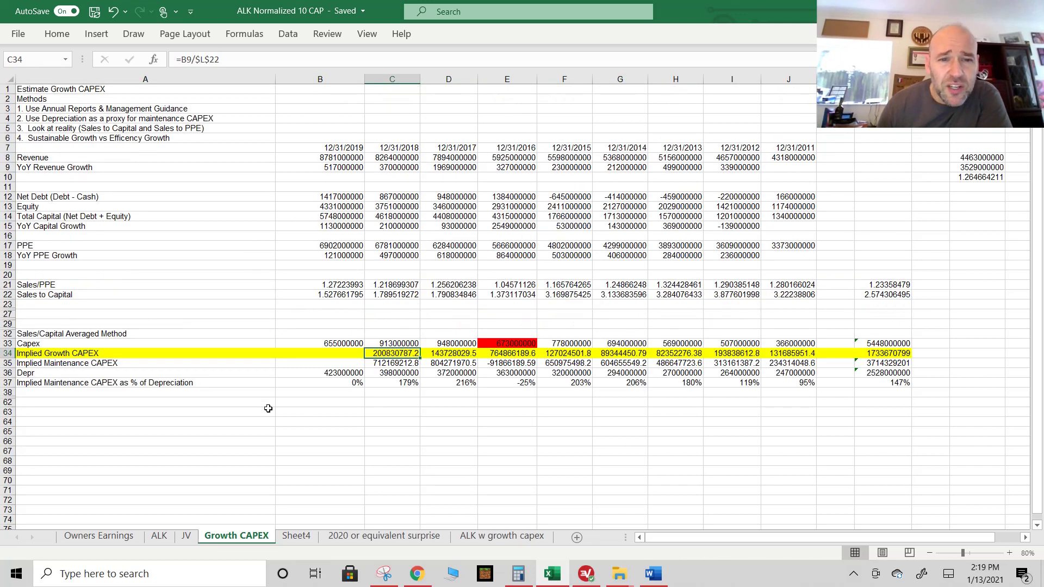
pyautogui.click(348, 353)
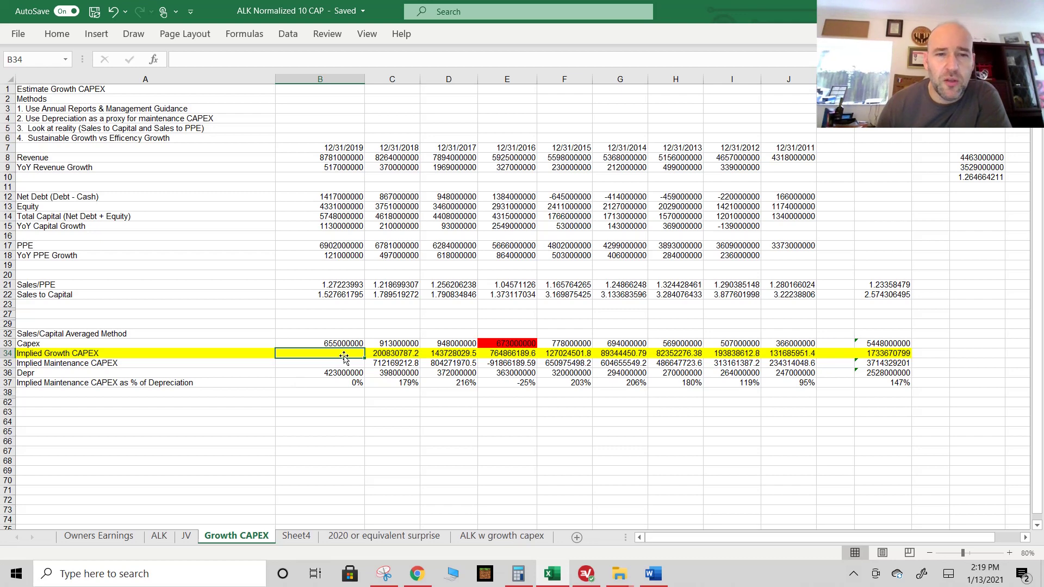
pyautogui.click(401, 354)
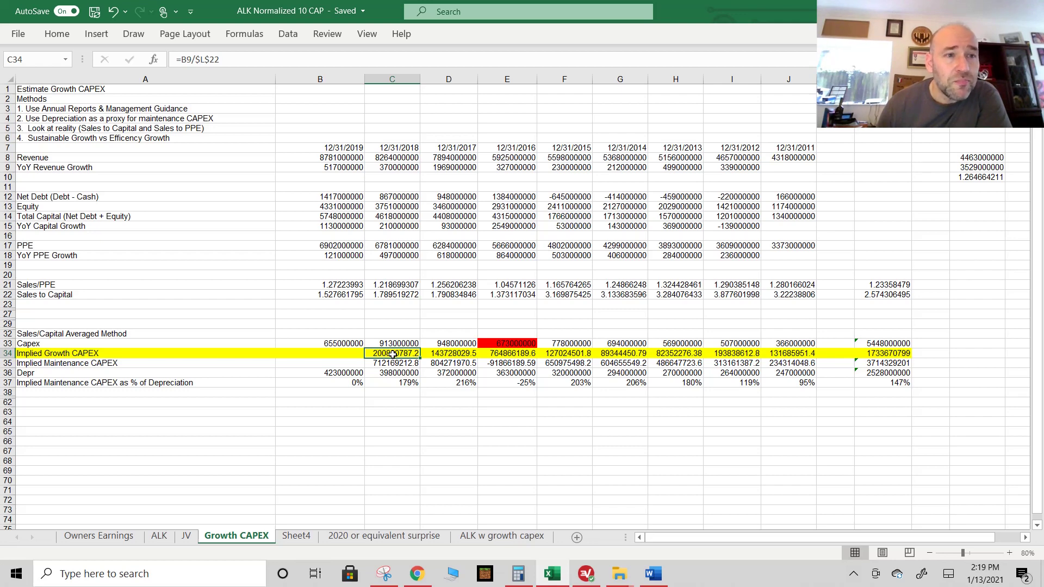
pyautogui.click(337, 169)
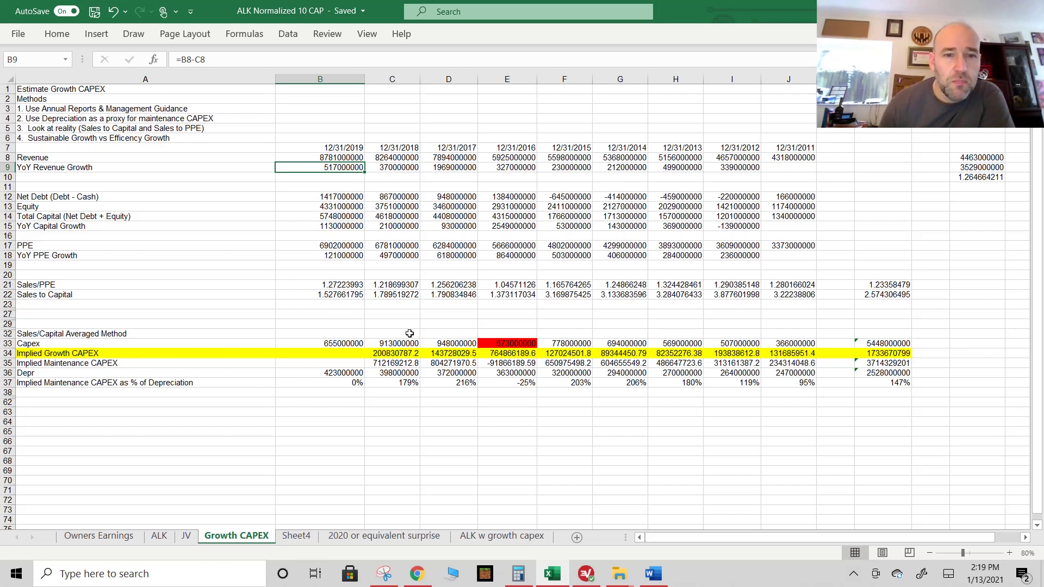
pyautogui.click(397, 354)
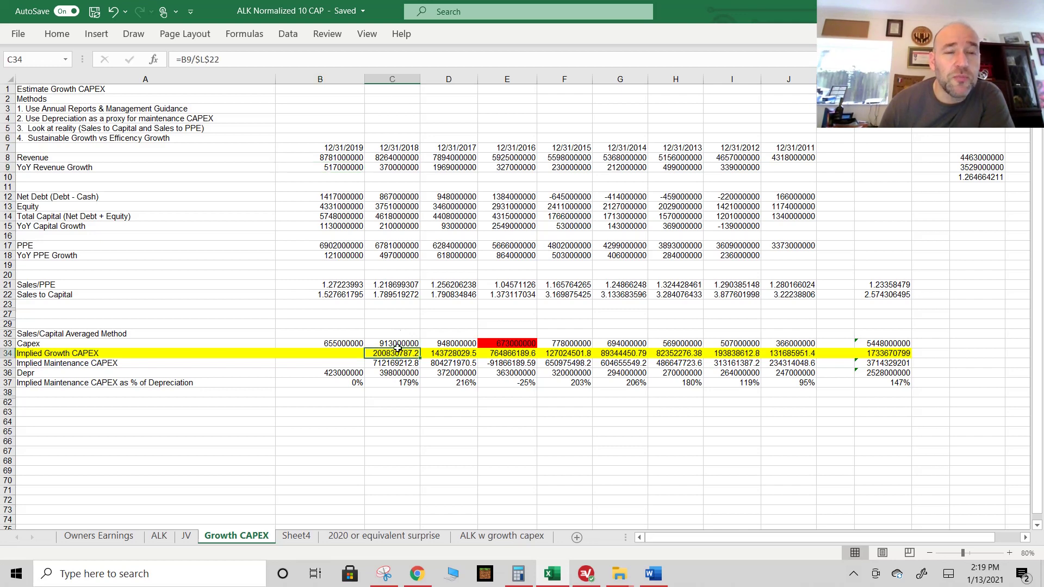
# Trace Implied Growth CAPEX to YoY Revenue Growth divided by the average Sales to Capital ratio, and review the row from 12/31/2018 to 12/31/2011
pyautogui.click(388, 168)
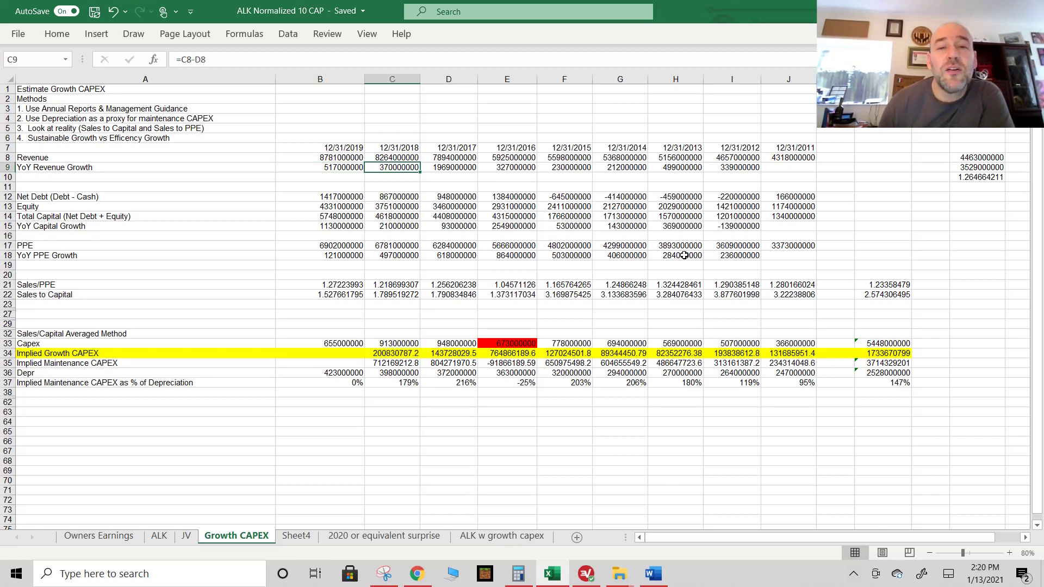
pyautogui.click(887, 295)
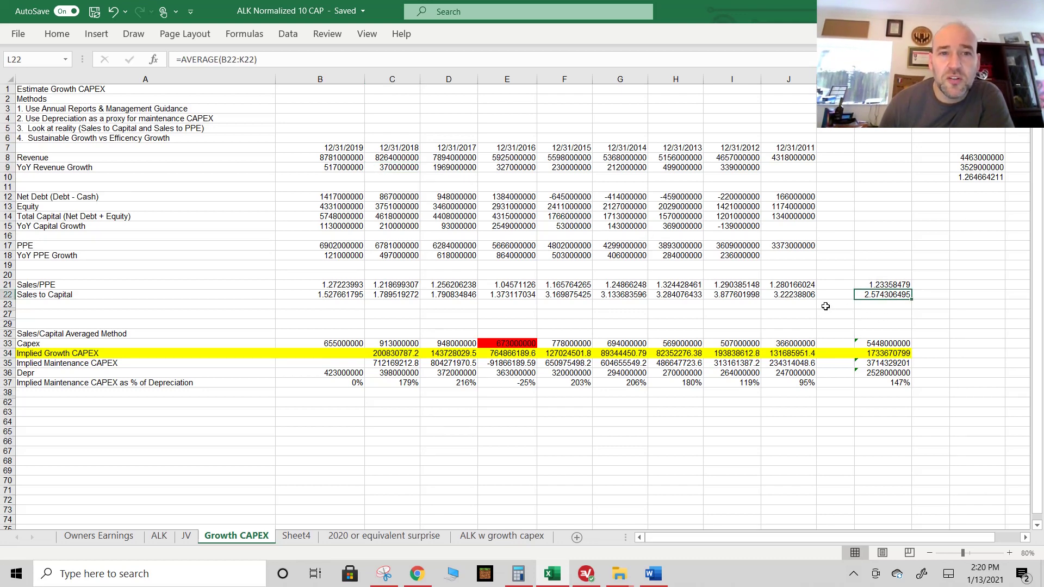
pyautogui.click(334, 167)
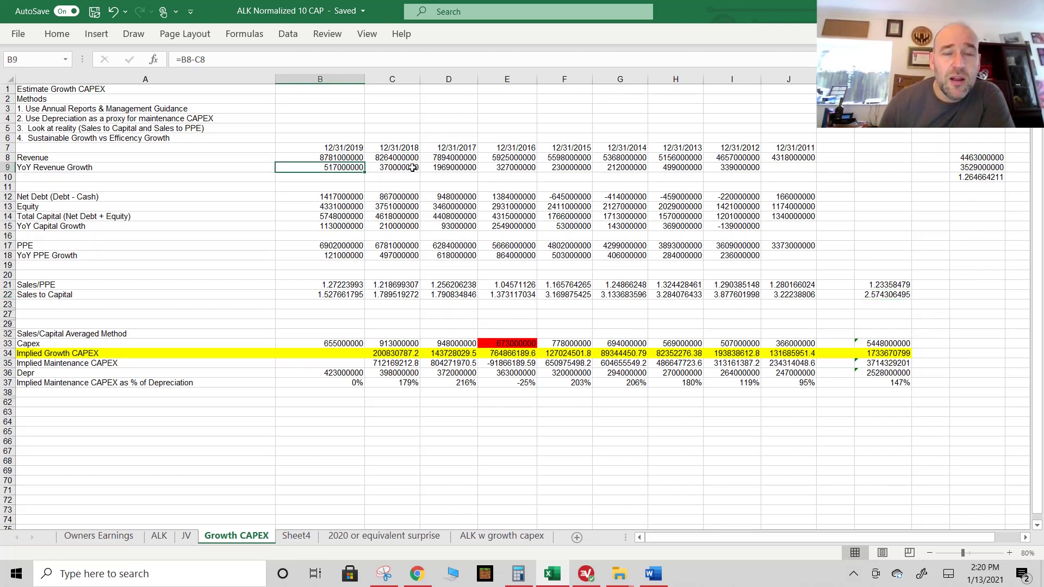
pyautogui.click(895, 294)
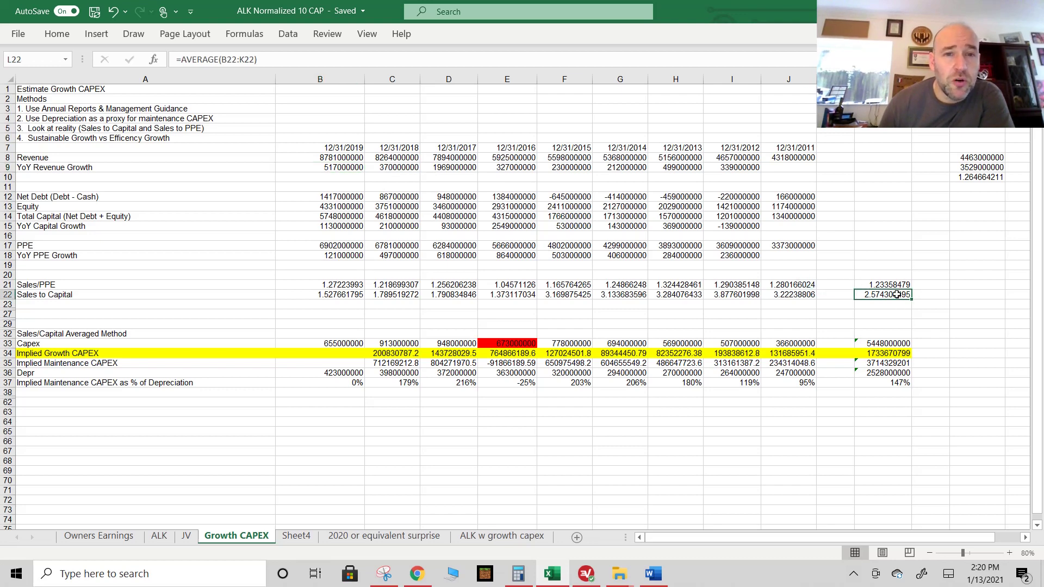
pyautogui.click(398, 352)
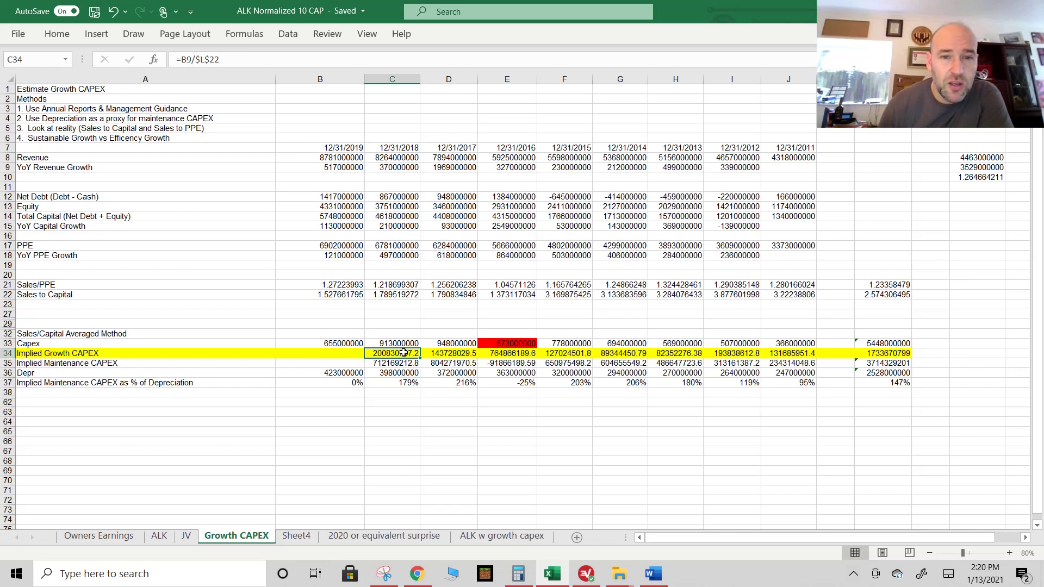
pyautogui.moveTo(402, 354); pyautogui.dragTo(796, 354)
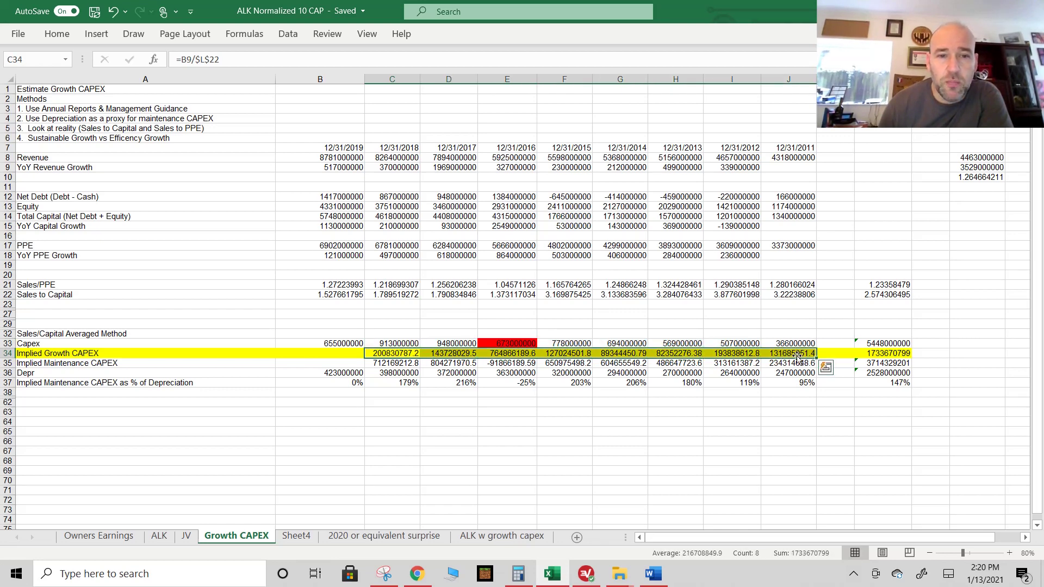
# Compare the Capex row with the Implied Growth CAPEX and Implied Maintenance CAPEX figures from 12/31/2018 to 12/31/2011
pyautogui.click(348, 373)
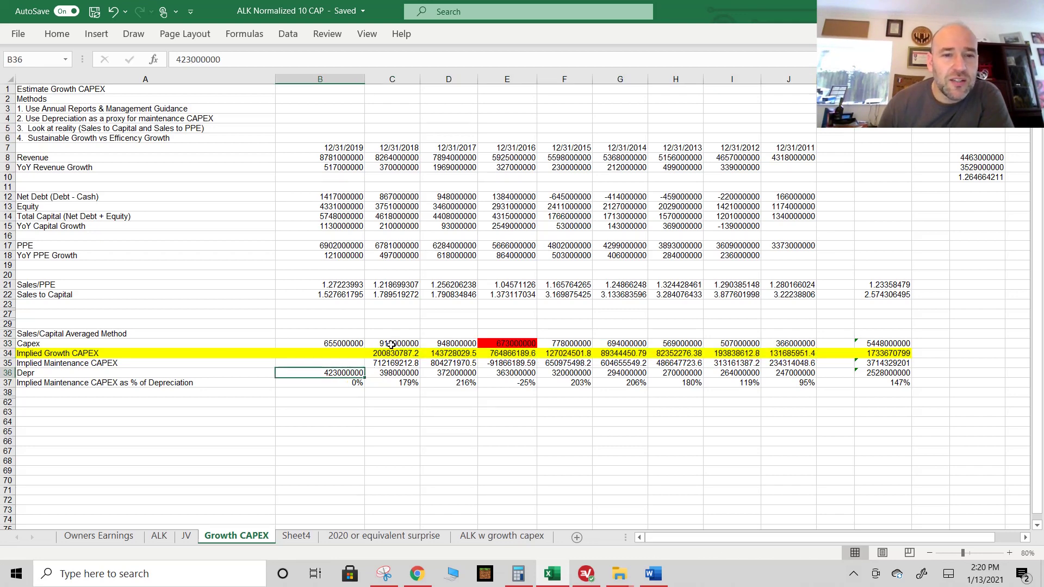
pyautogui.moveTo(335, 343); pyautogui.dragTo(794, 344)
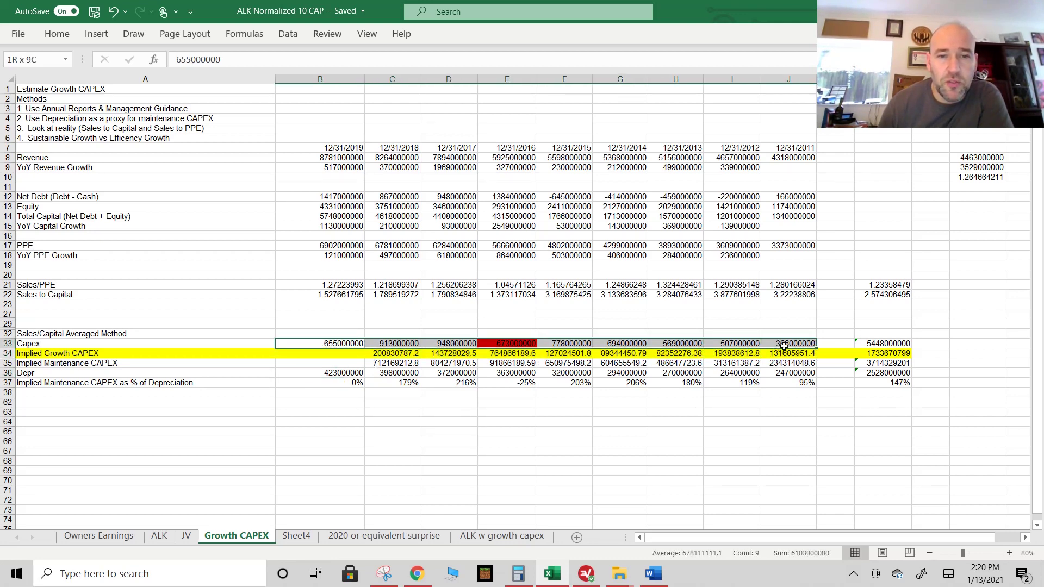
pyautogui.click(407, 355)
pyautogui.click(108, 362)
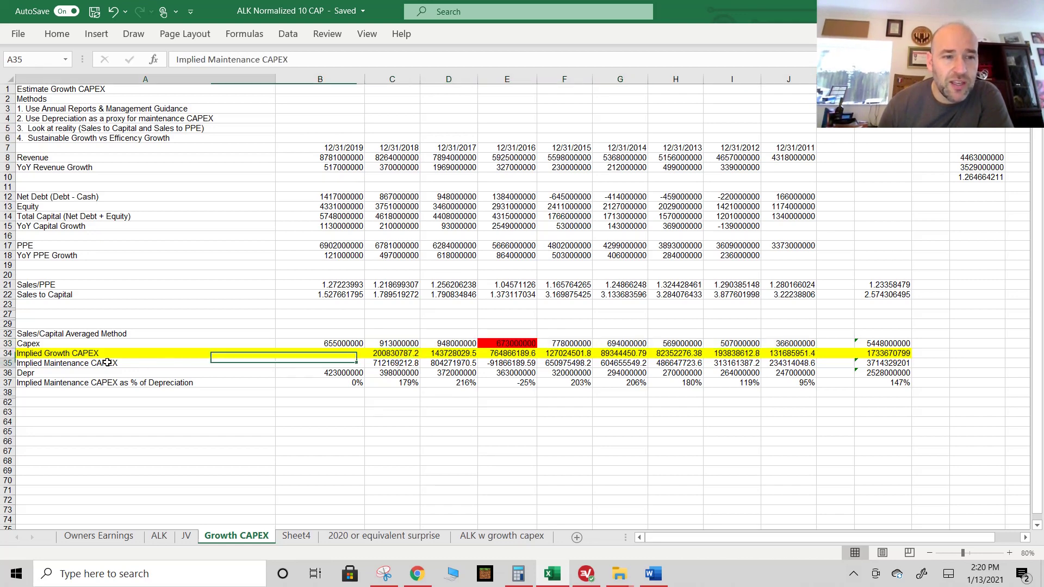
pyautogui.moveTo(410, 363); pyautogui.dragTo(790, 357)
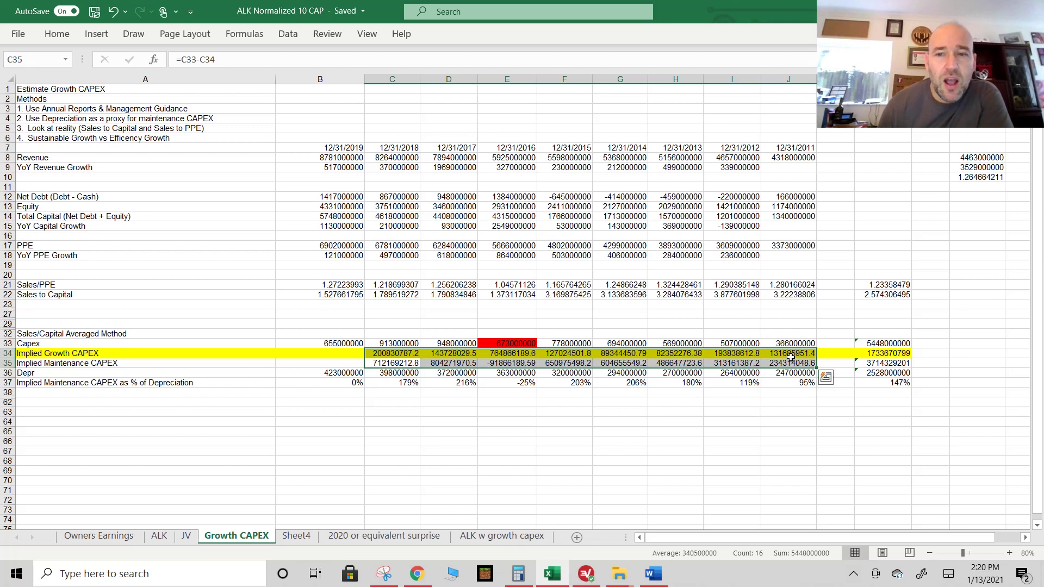
# Compare Implied Maintenance CAPEX with the Depr row, and examine its percentage of depreciation for 12/31/2018 through 12/31/2016
pyautogui.click(791, 362)
pyautogui.click(386, 364)
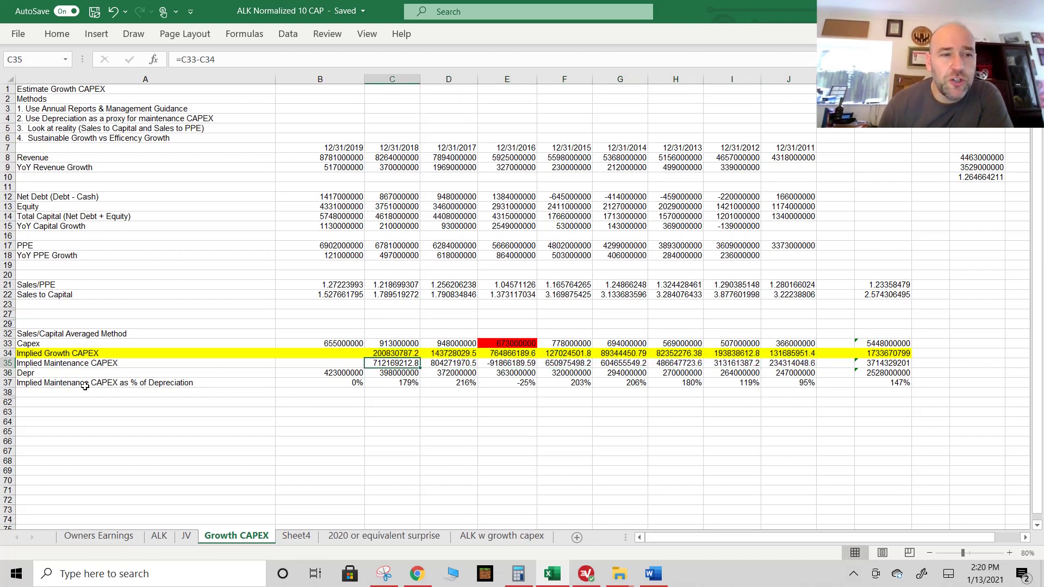
pyautogui.click(45, 373)
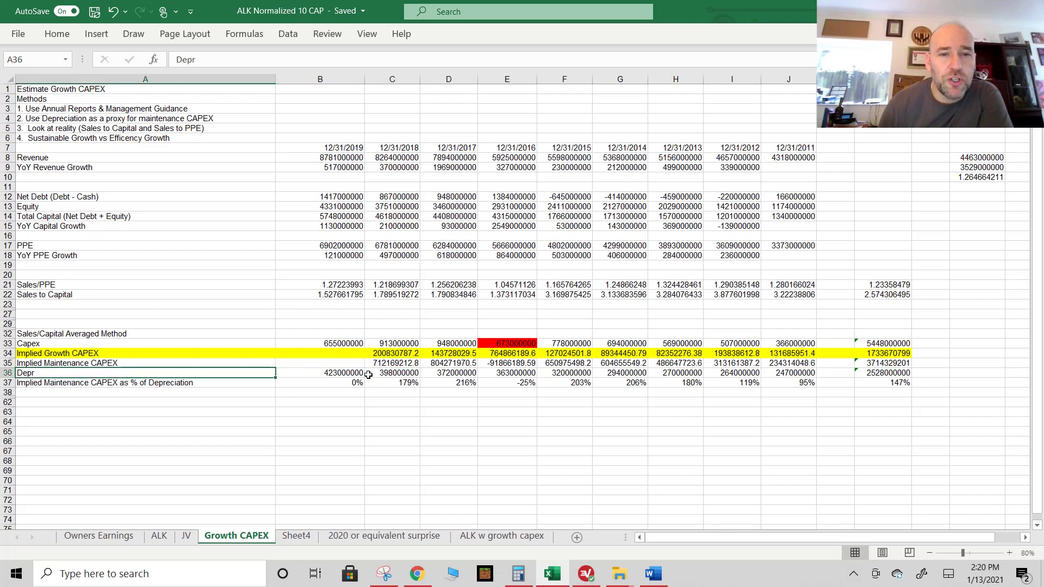
pyautogui.moveTo(362, 373); pyautogui.dragTo(837, 374)
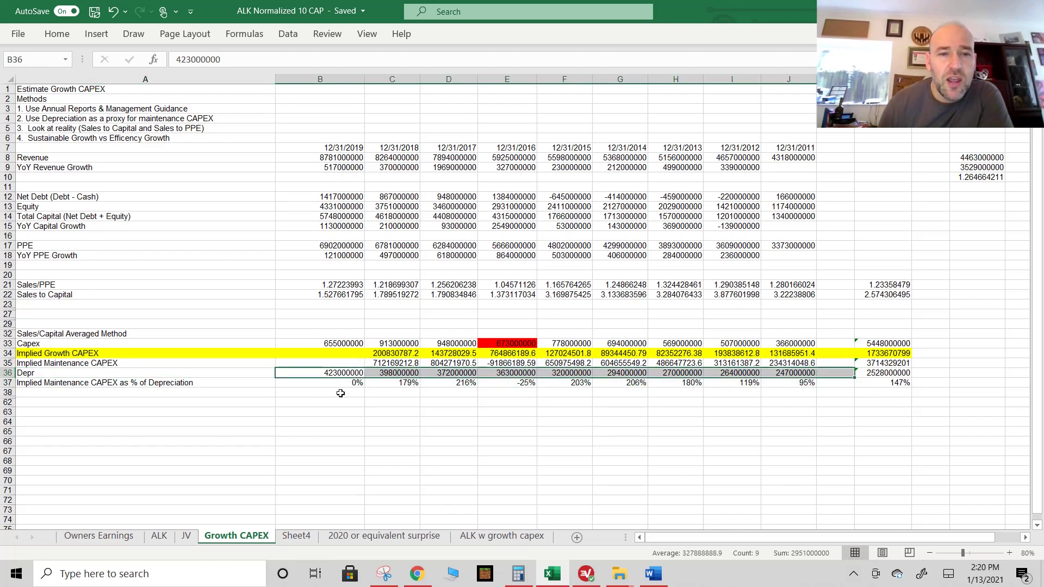
pyautogui.click(403, 384)
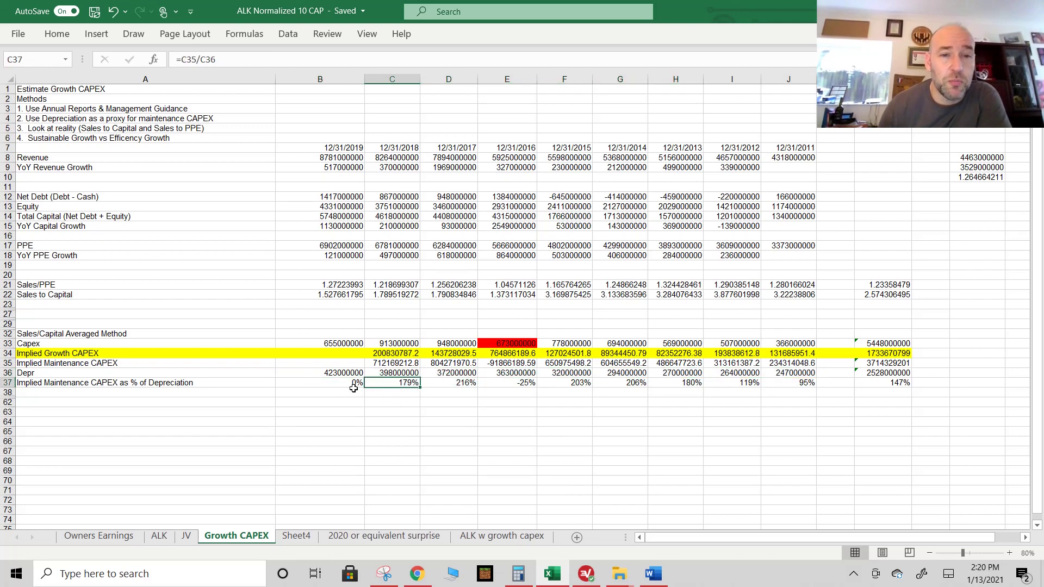
pyautogui.click(392, 373)
pyautogui.moveTo(394, 383); pyautogui.dragTo(455, 384)
pyautogui.click(516, 384)
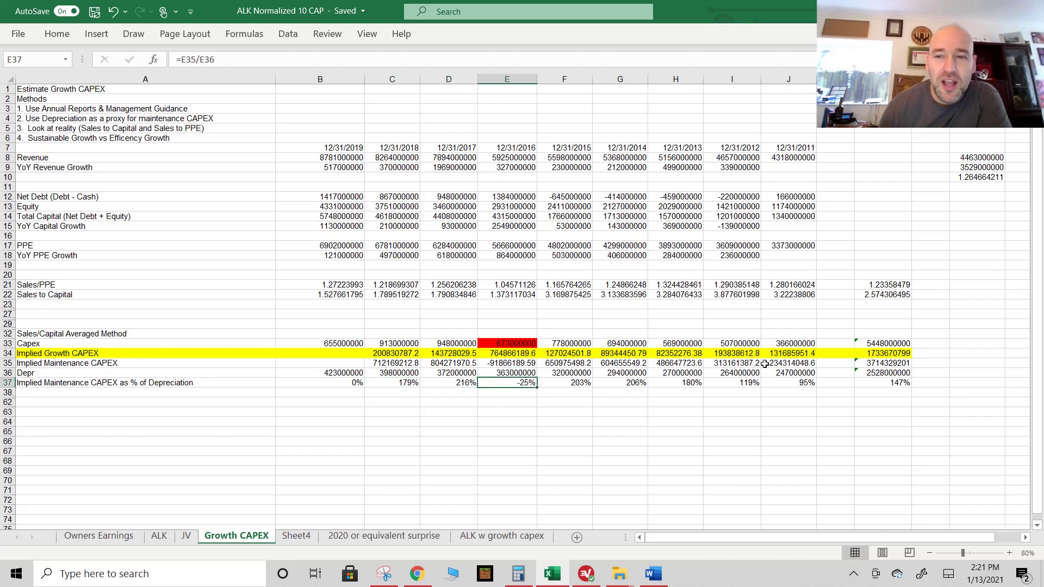
# Examine the all-years totals for Capex, Implied Growth CAPEX and Implied Maintenance CAPEX in the Sales/Capital Averaged Method
pyautogui.click(895, 354)
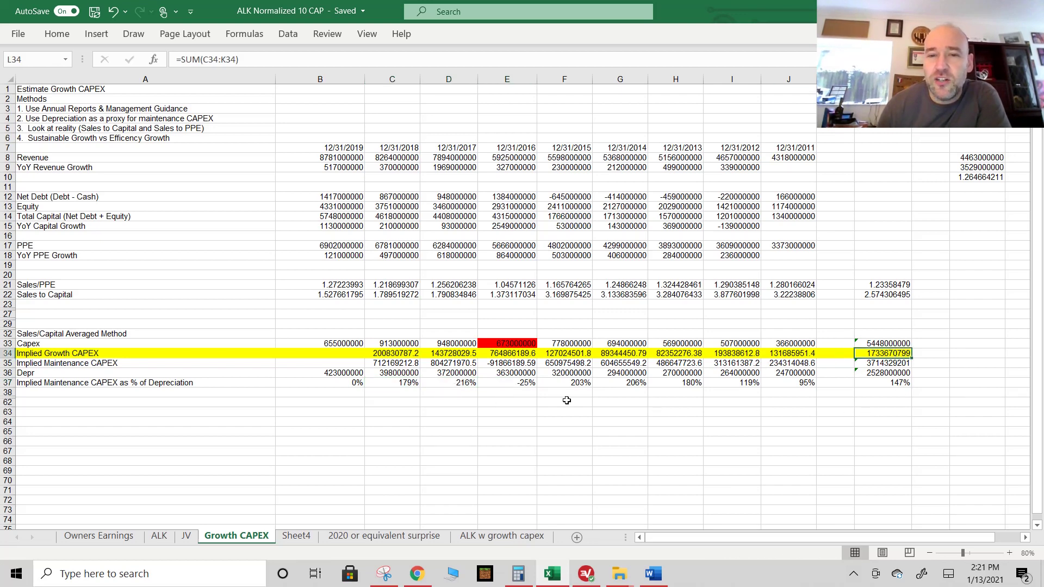
pyautogui.click(898, 363)
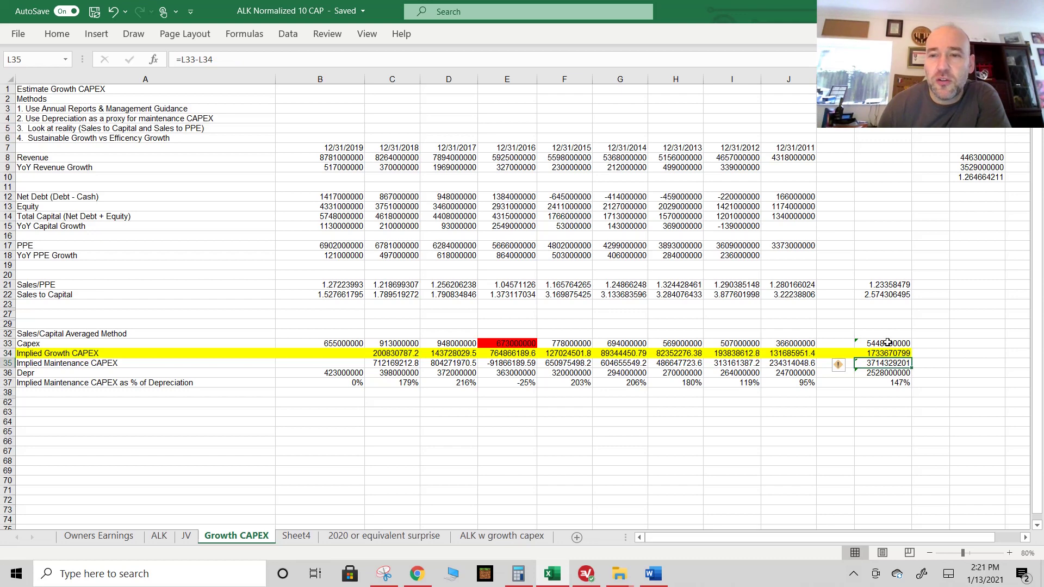
pyautogui.click(888, 343)
pyautogui.moveTo(889, 343); pyautogui.dragTo(888, 354)
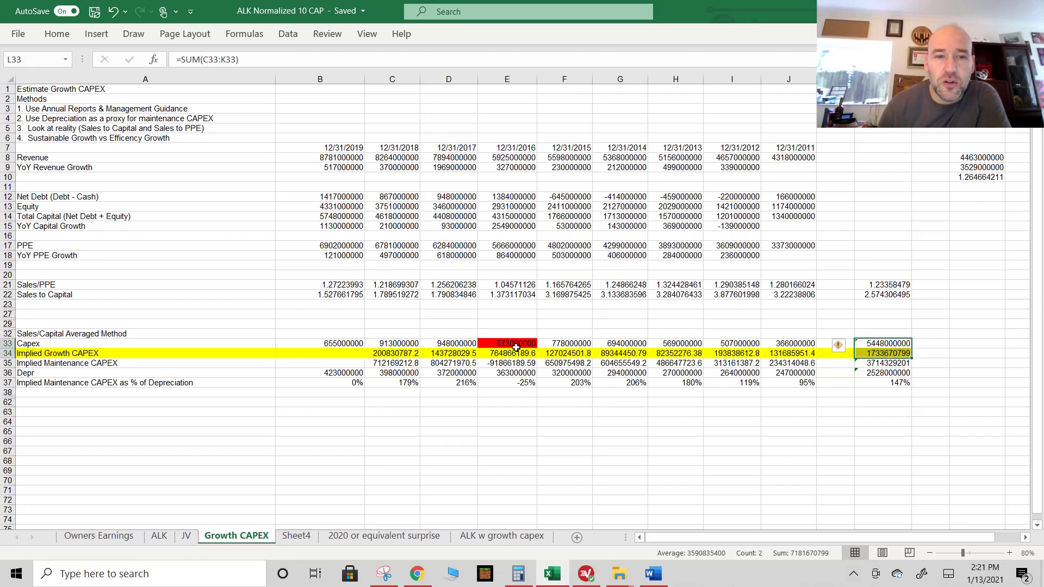
# Trace the Capex, growth and maintenance totals back to their yearly figures from 12/31/2018 to 12/31/2011
pyautogui.click(404, 343)
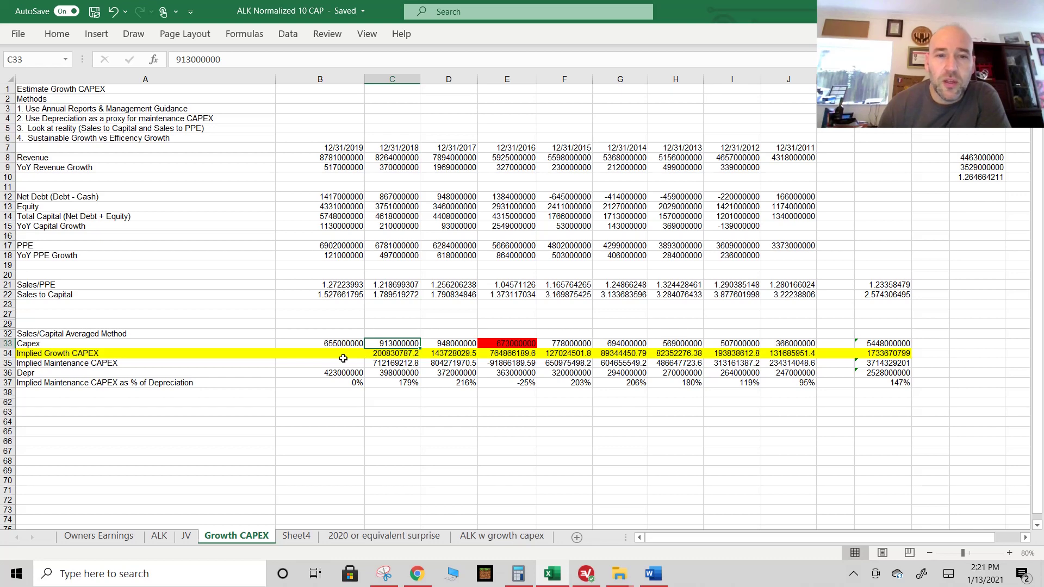
pyautogui.click(395, 354)
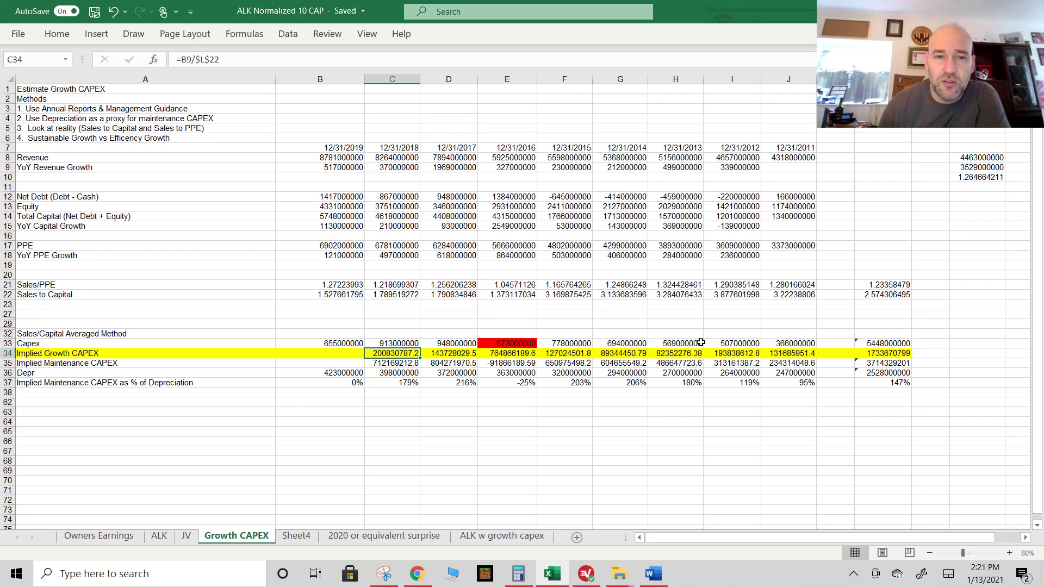
pyautogui.click(886, 352)
pyautogui.click(884, 344)
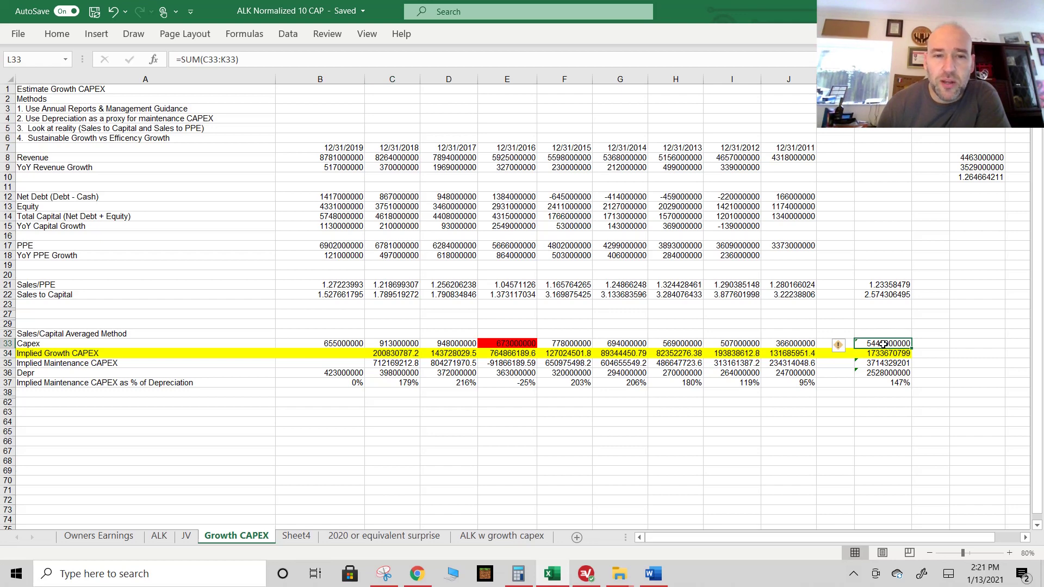
pyautogui.moveTo(396, 339); pyautogui.dragTo(794, 344)
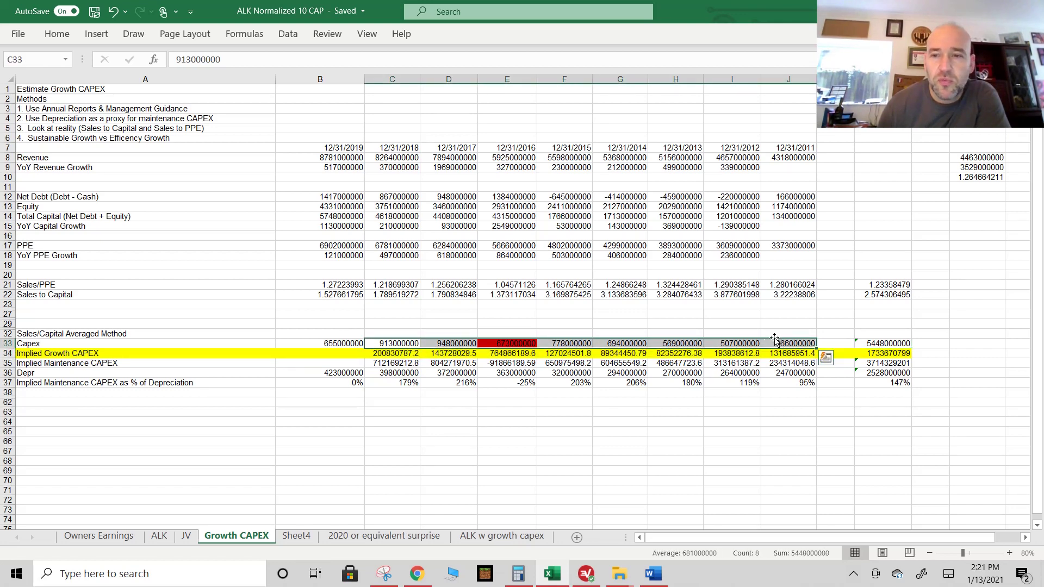
pyautogui.moveTo(382, 353); pyautogui.dragTo(815, 354)
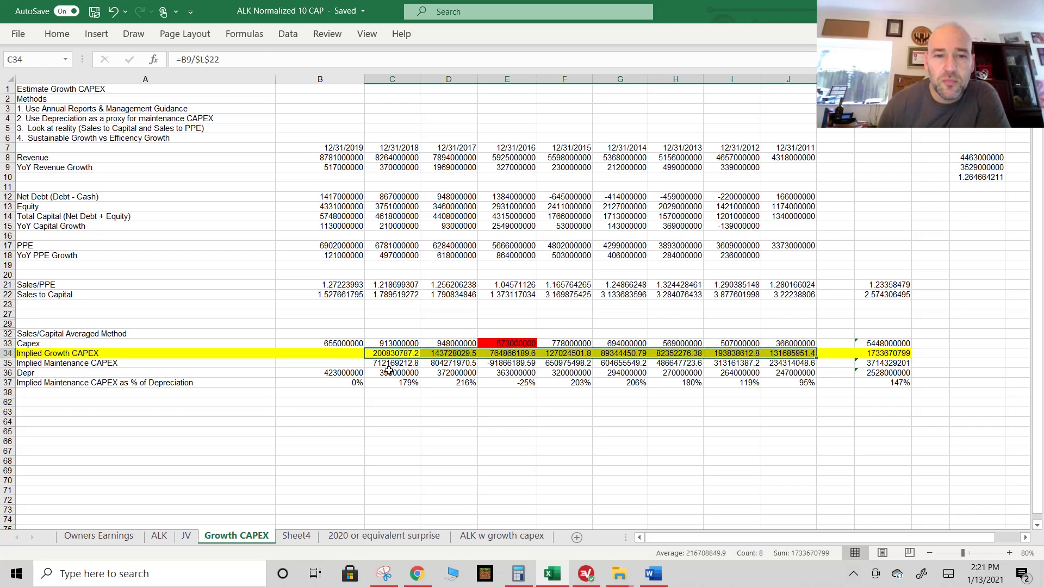
pyautogui.moveTo(387, 363); pyautogui.dragTo(799, 354)
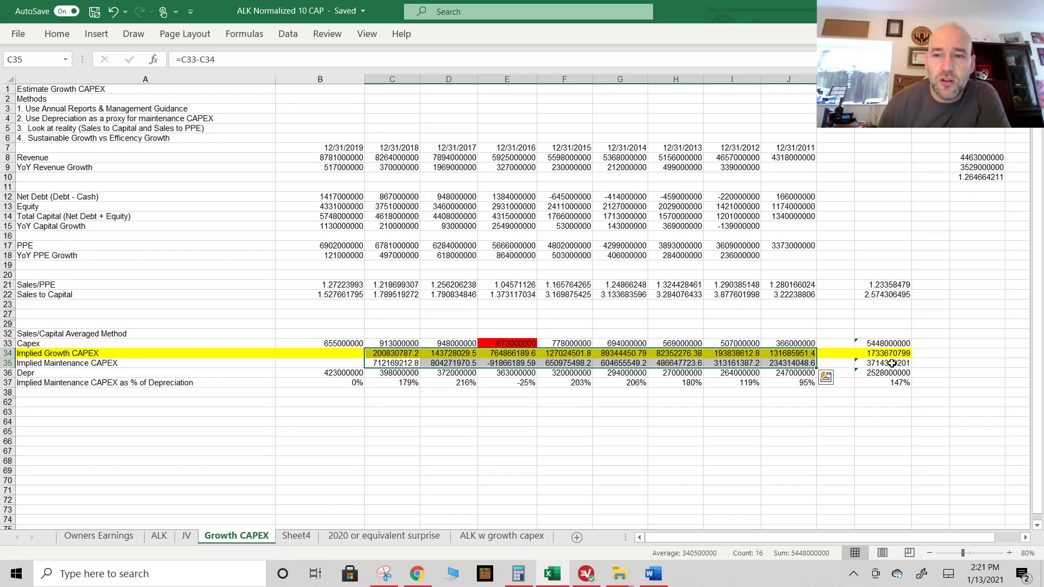
# Follow the totals column from Capex through implied growth, implied maintenance and depreciation to the overall maintenance CAPEX percentage of depreciation
pyautogui.click(892, 363)
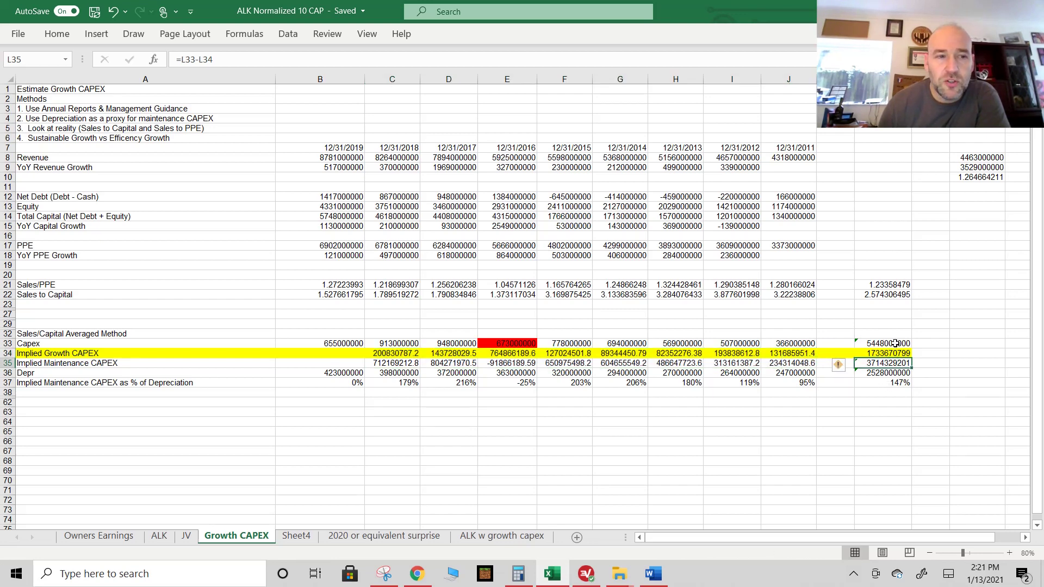
pyautogui.click(894, 343)
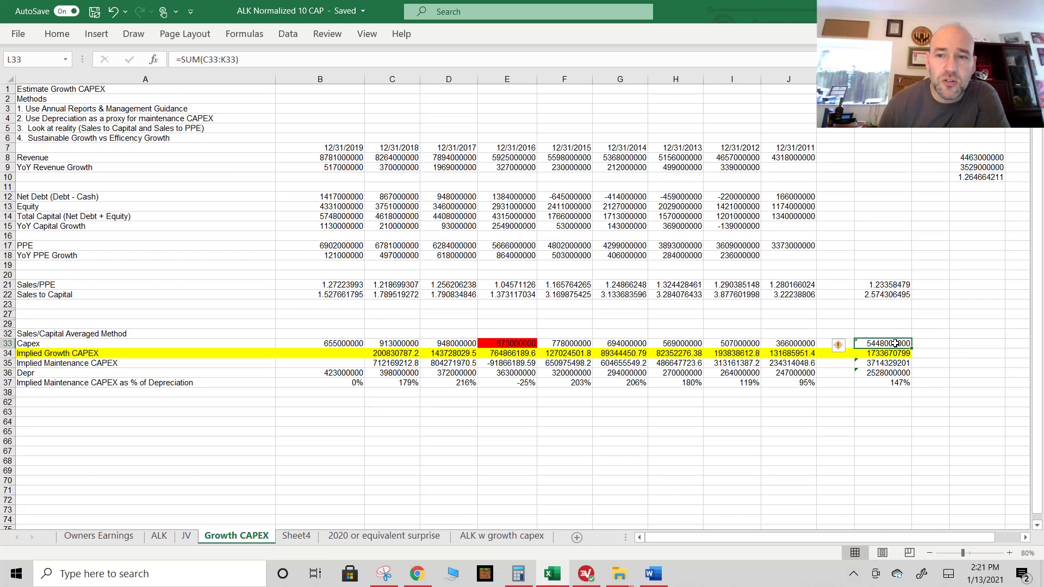
pyautogui.click(882, 354)
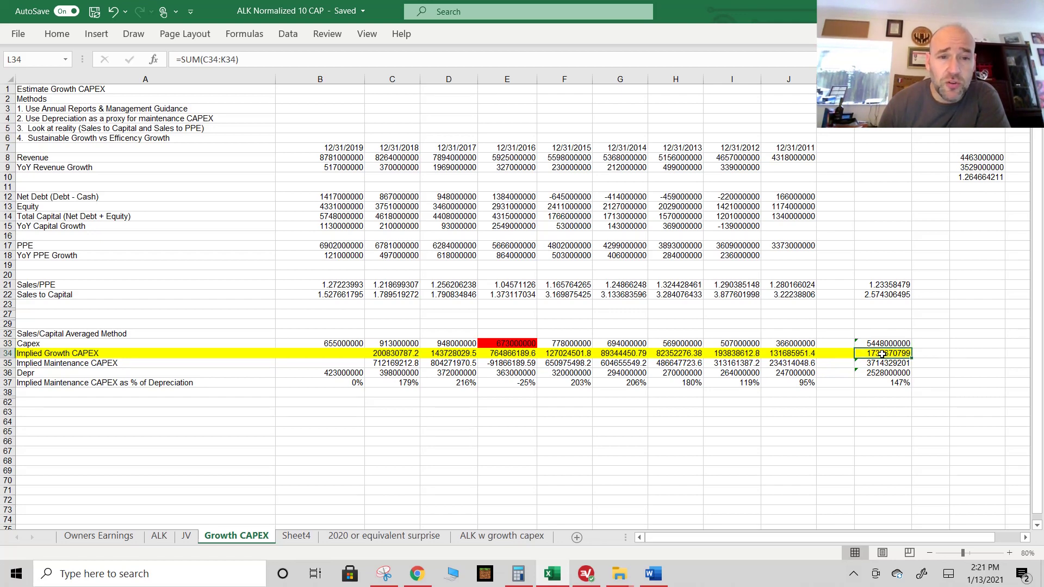
pyautogui.click(885, 363)
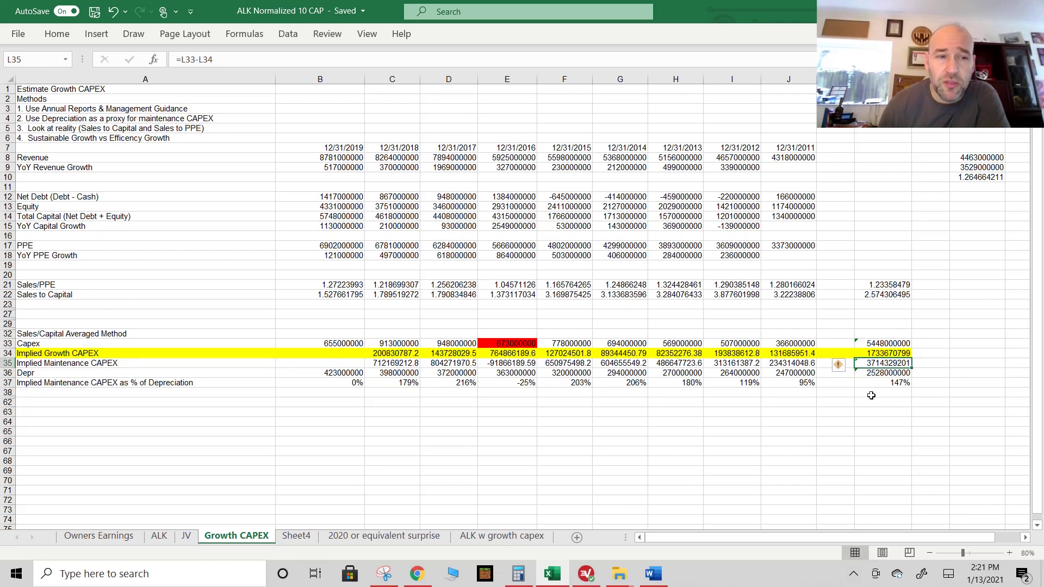
pyautogui.click(882, 373)
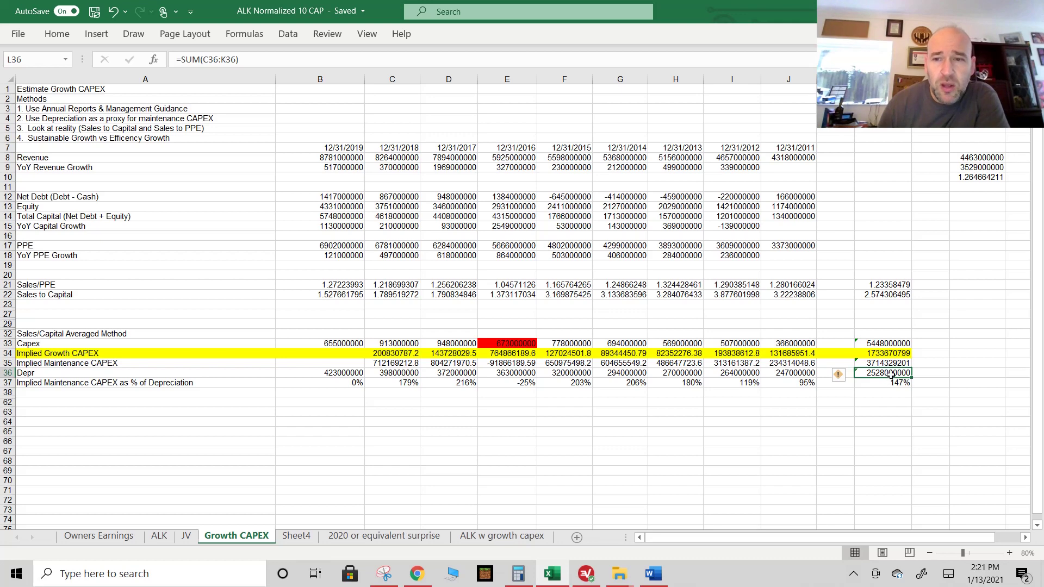
pyautogui.click(893, 383)
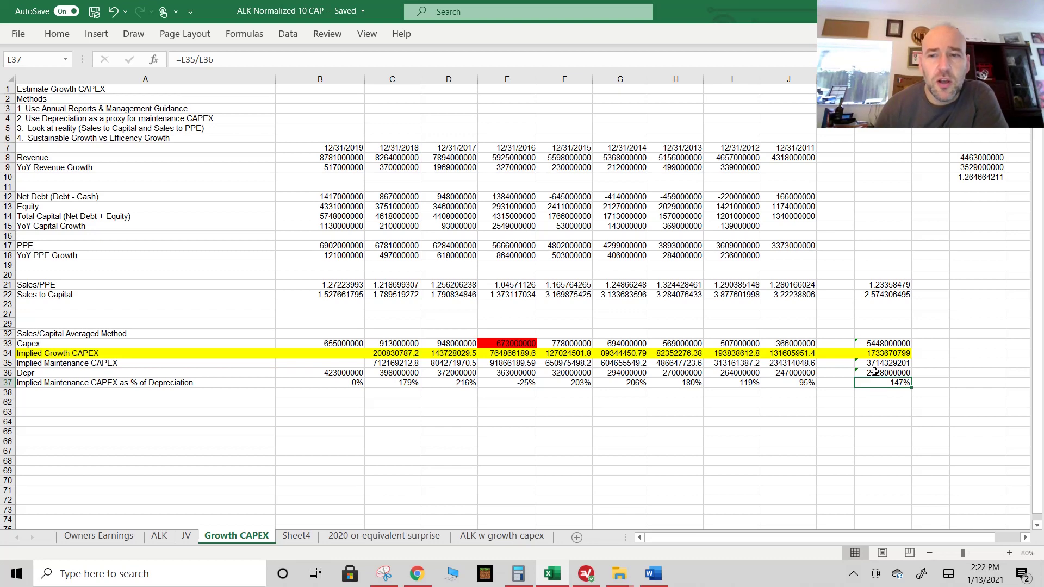
pyautogui.click(883, 374)
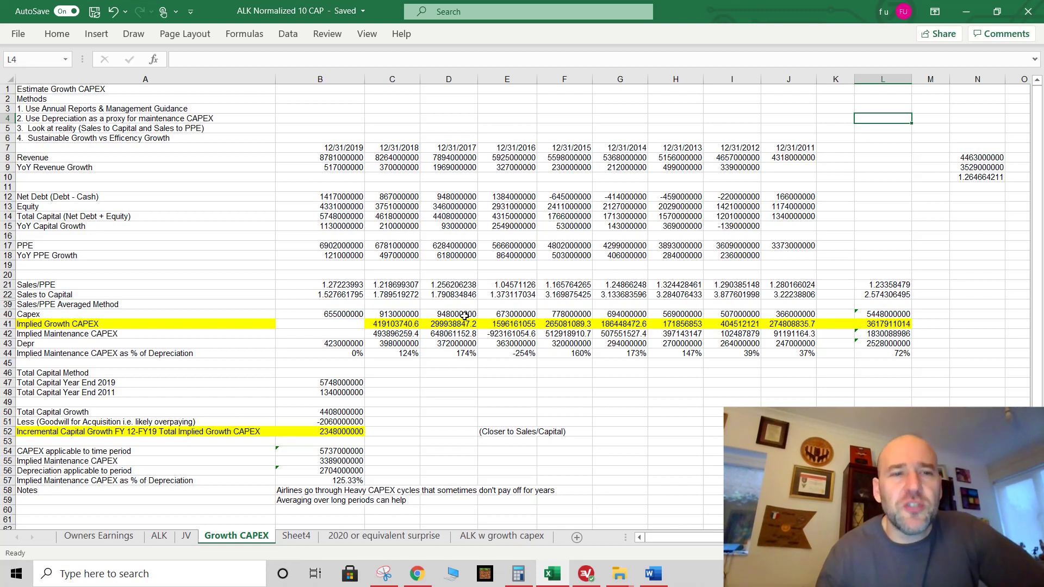
# Review the yearly Sales/PPE ratios, their average, and the Capex row of the Sales/PPE Averaged Method section
pyautogui.click(41, 285)
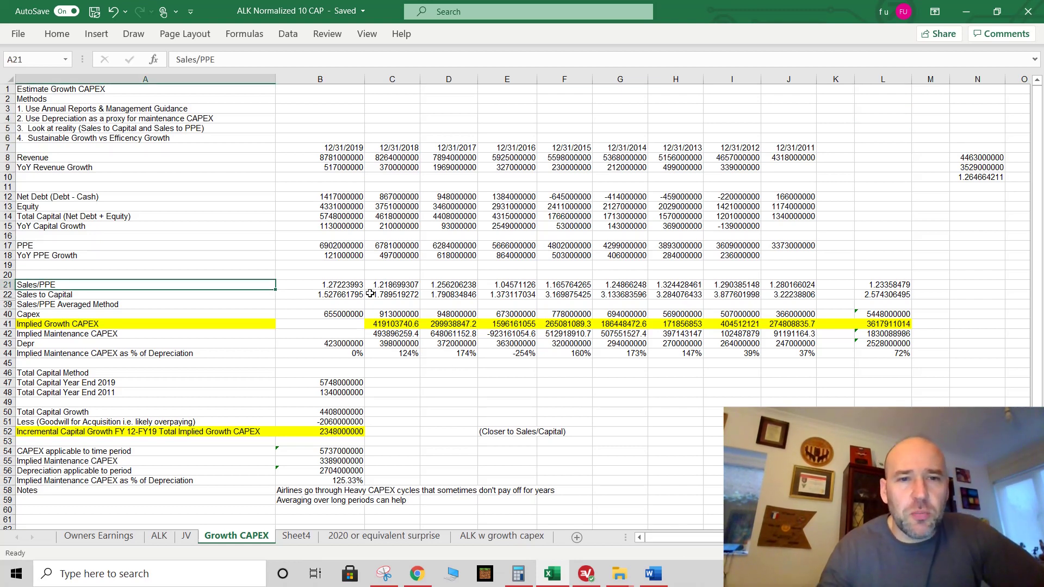
pyautogui.moveTo(349, 282); pyautogui.dragTo(804, 284)
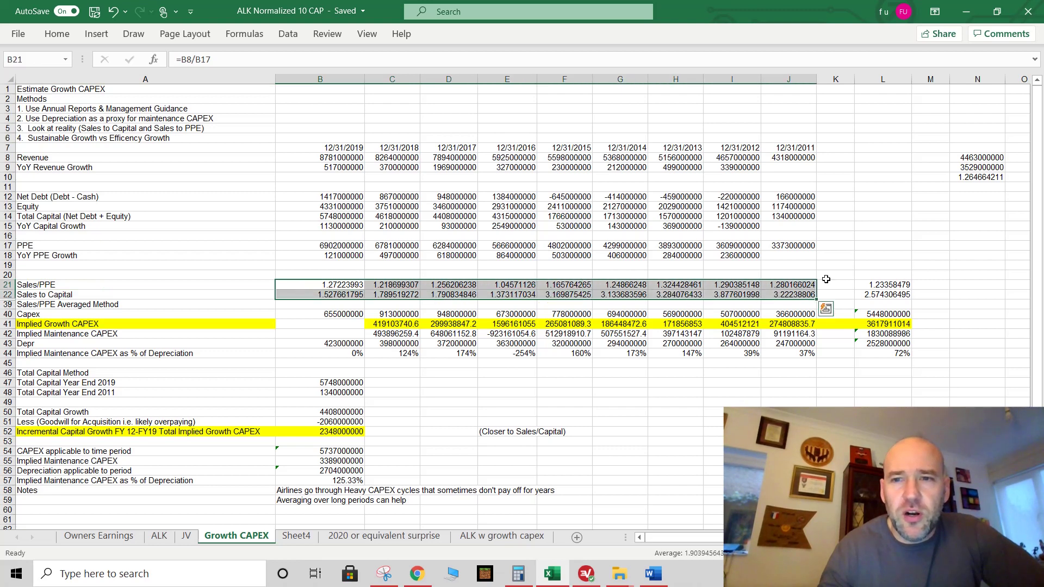
pyautogui.click(899, 285)
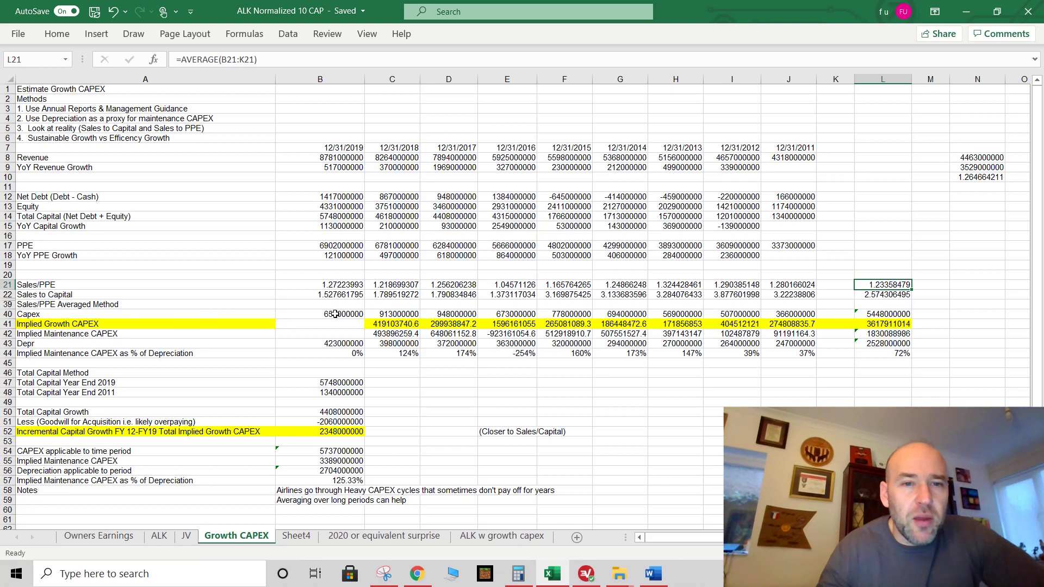
pyautogui.moveTo(335, 314); pyautogui.dragTo(795, 315)
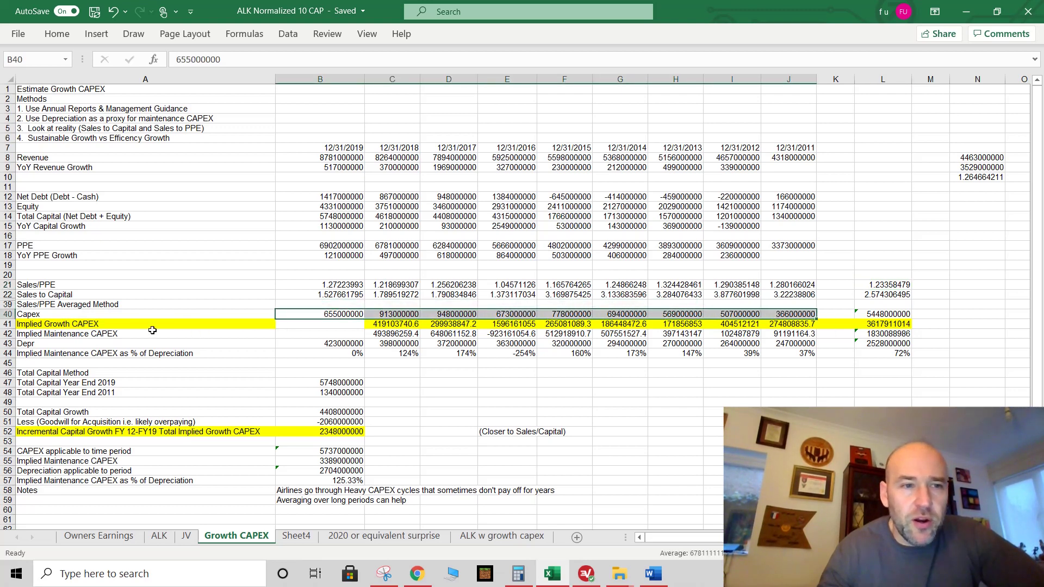
# Examine the 12/31/2018 Implied Growth CAPEX formula based on average Sales/PPE, and review that row through 12/31/2011
pyautogui.click(52, 324)
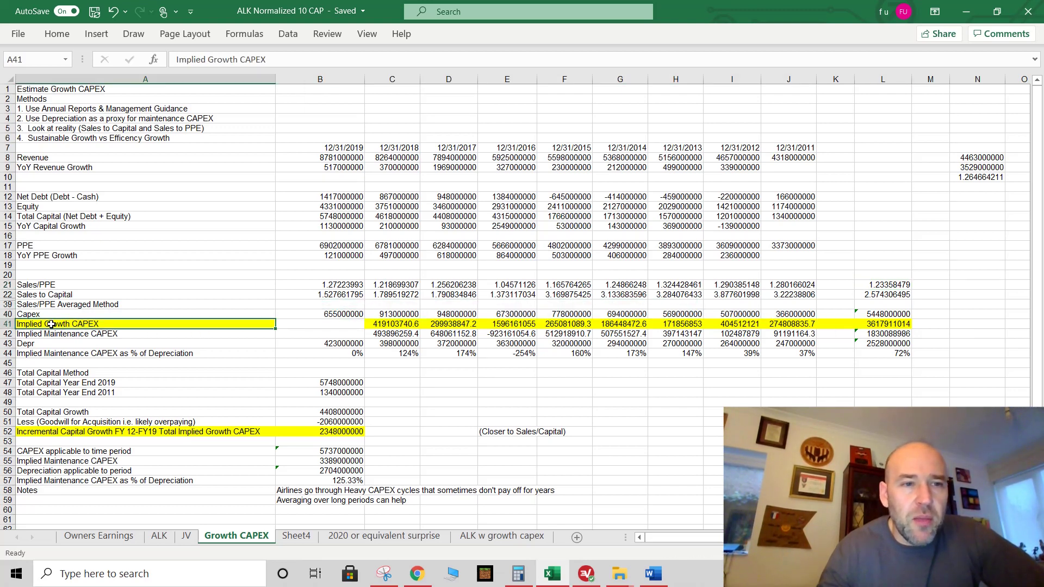
pyautogui.click(392, 325)
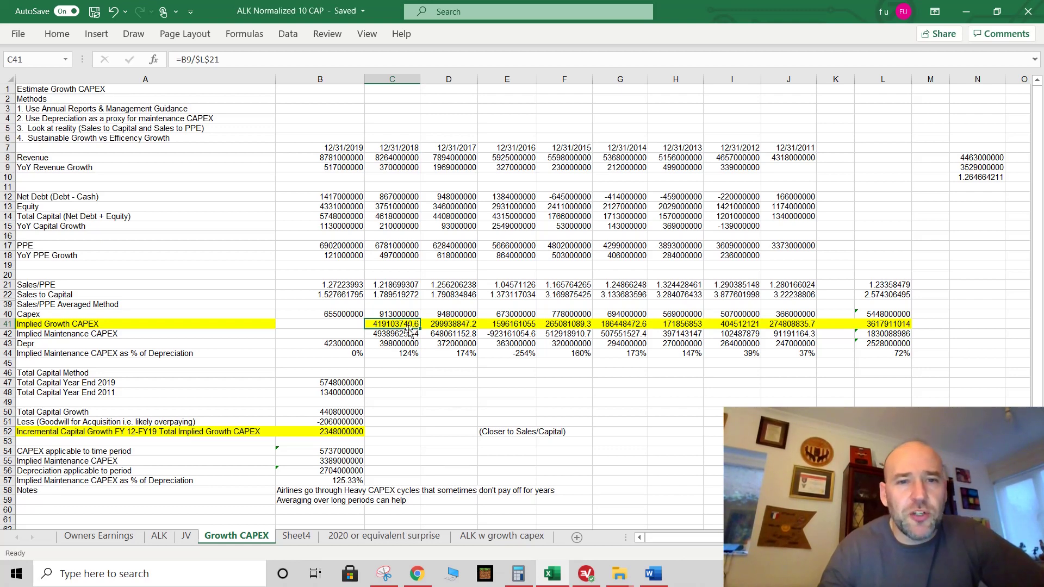
pyautogui.click(399, 341)
pyautogui.click(395, 325)
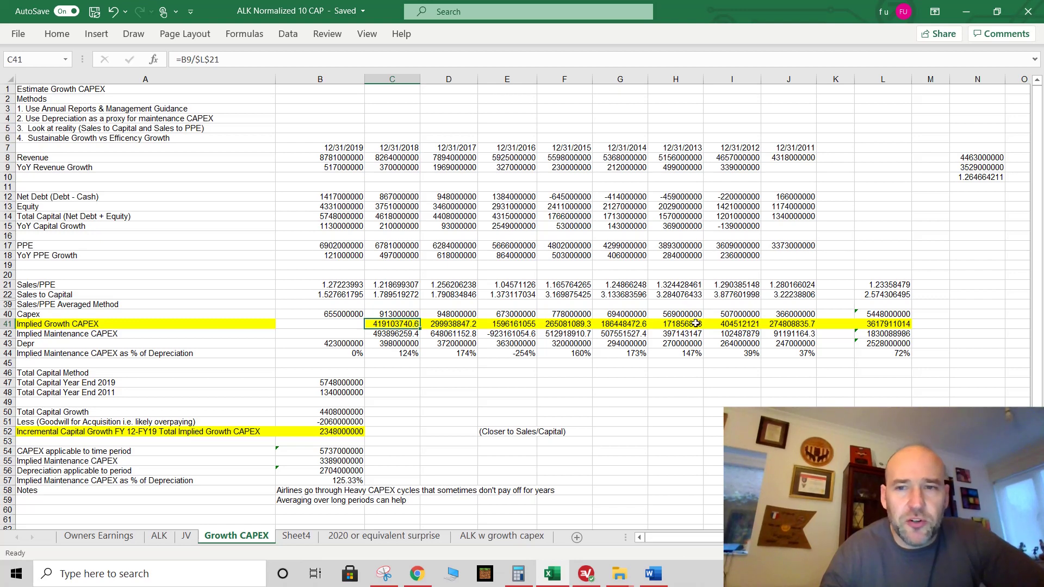
pyautogui.moveTo(412, 322); pyautogui.dragTo(797, 324)
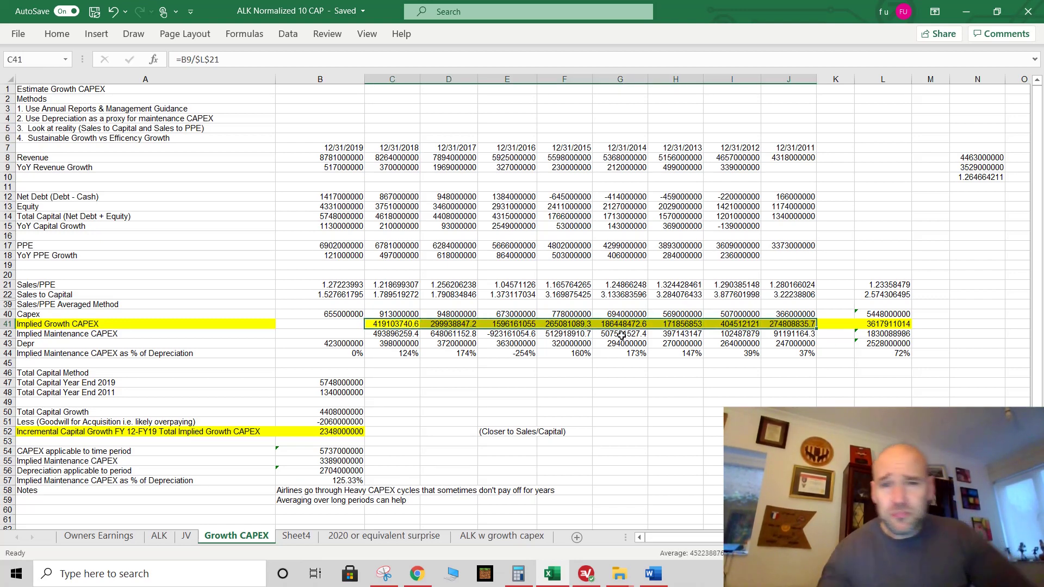
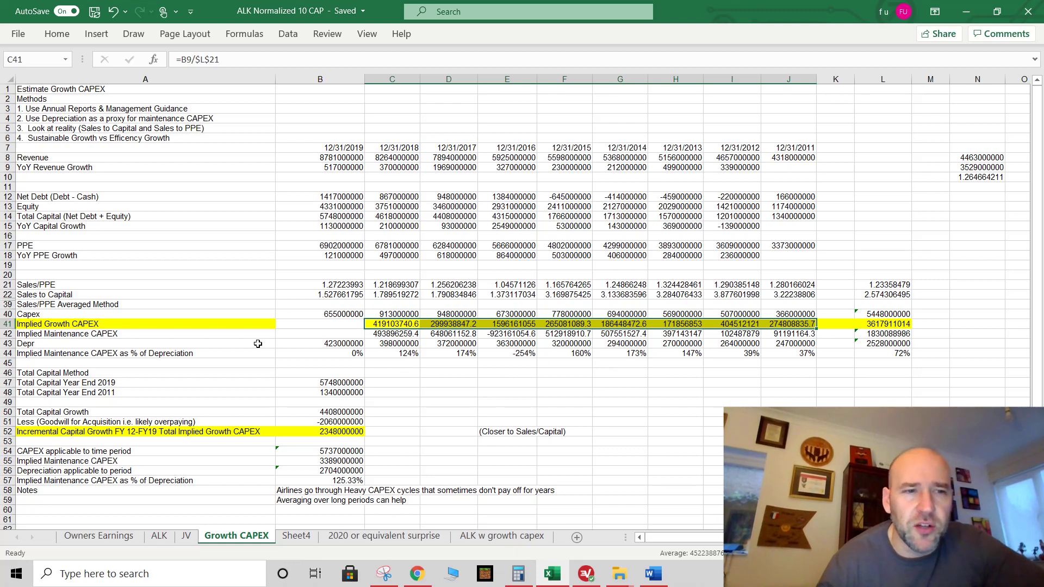
# Trace the 12/31/2018 Sales/PPE figures from growth CAPEX and Capex to maintenance CAPEX, depreciation and the maintenance percentage of depreciation
pyautogui.click(405, 324)
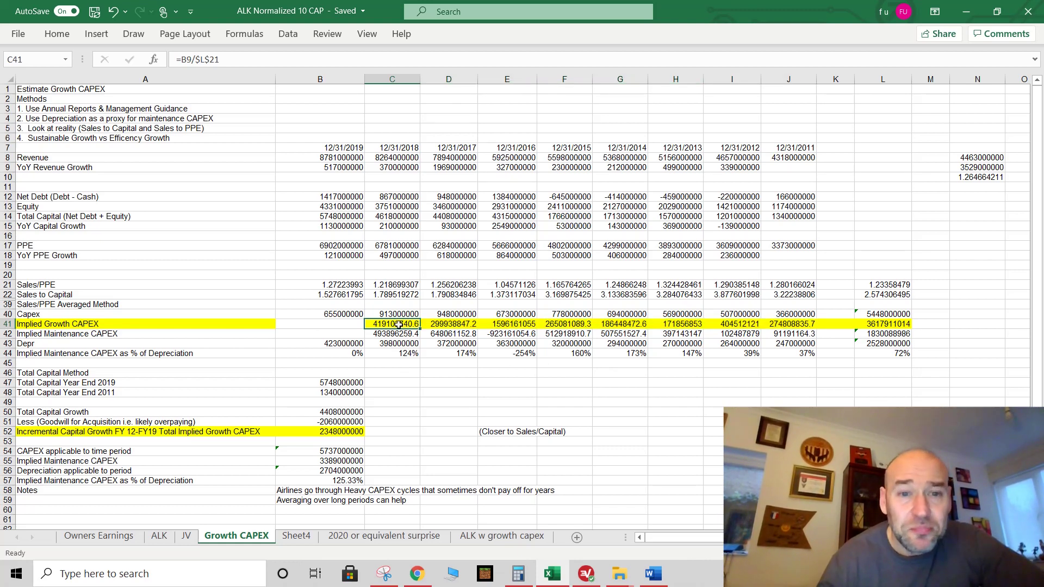
pyautogui.click(404, 315)
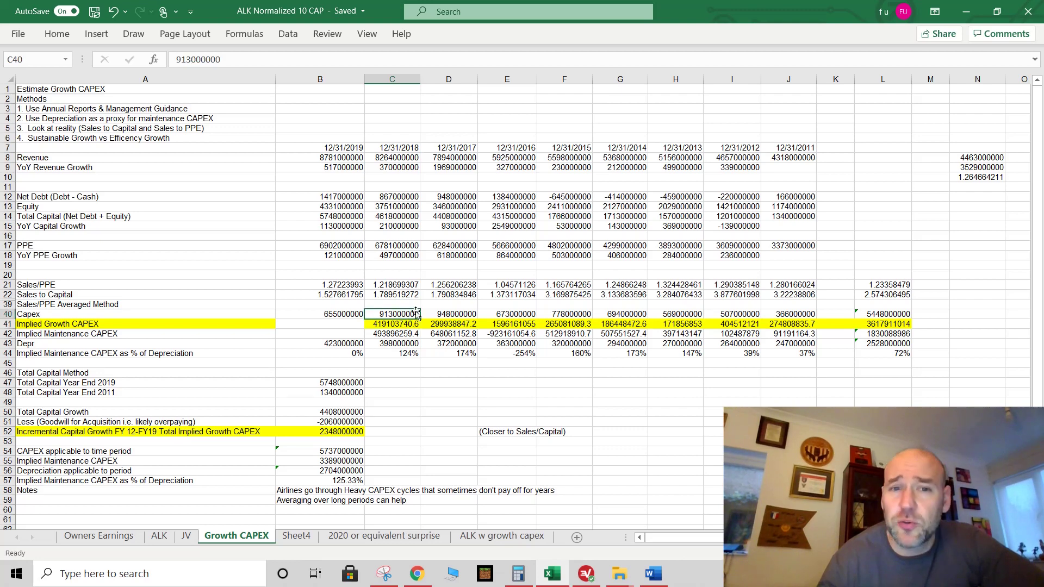
pyautogui.click(396, 335)
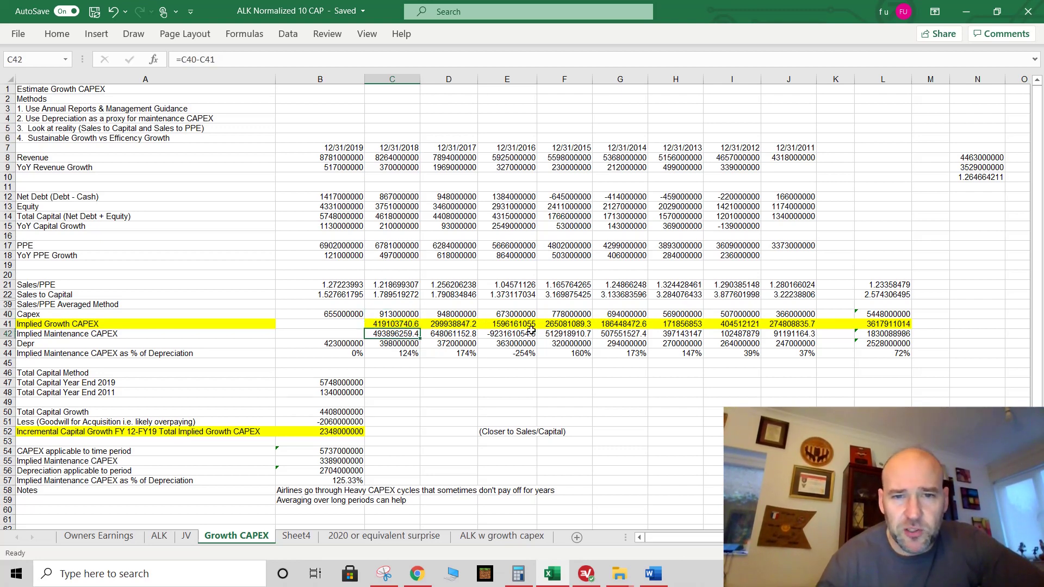
pyautogui.click(407, 344)
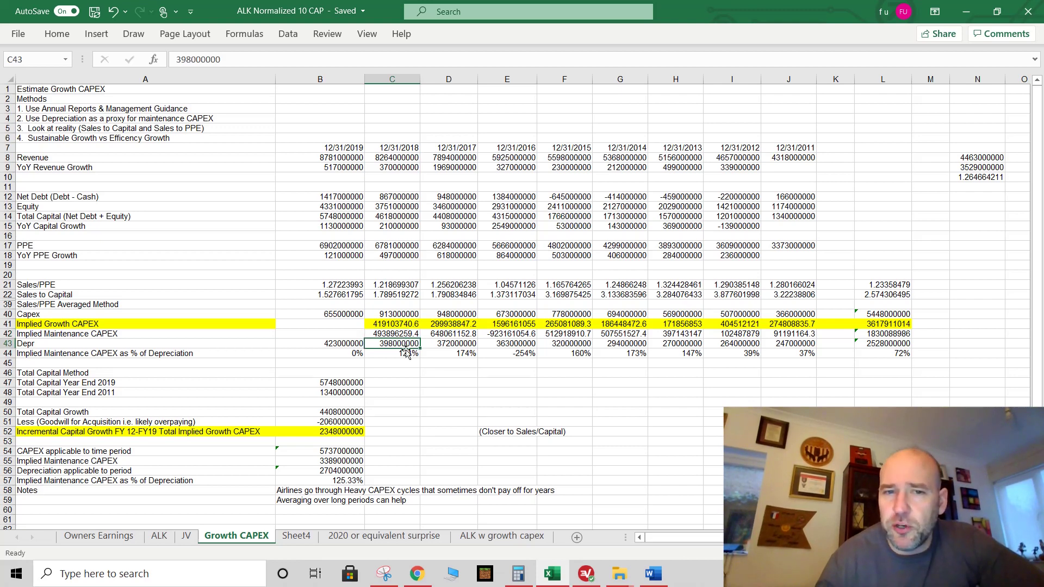
pyautogui.click(409, 354)
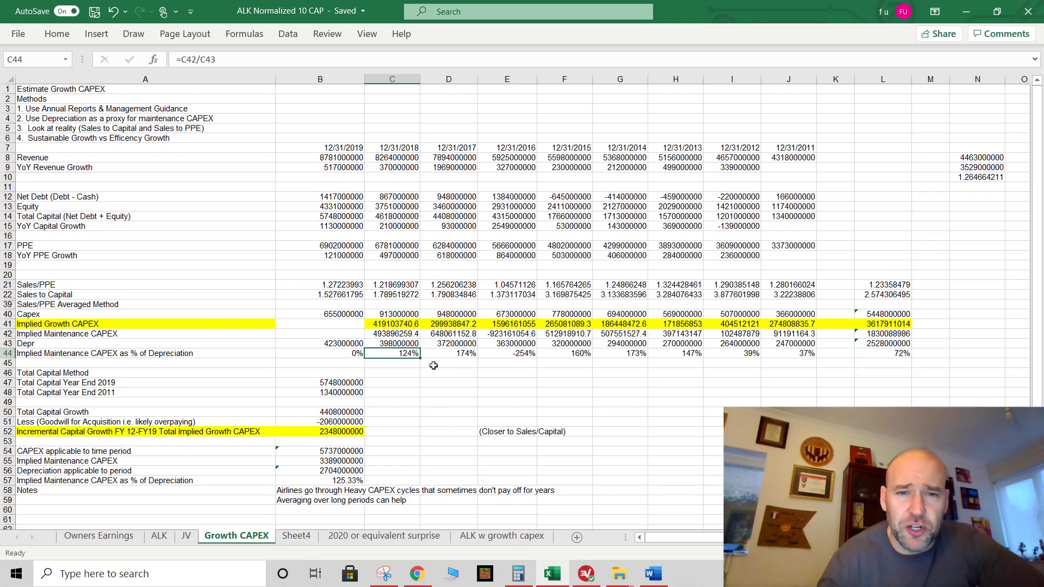
# Compare the 12/31/2018 maintenance CAPEX percentage of depreciation with the overall Sales/PPE percentage and the maintenance total behind it
pyautogui.moveTo(398, 359)
pyautogui.mouseDown()
pyautogui.moveTo(750, 356)
pyautogui.moveTo(409, 357)
pyautogui.mouseUp()
pyautogui.click(901, 351)
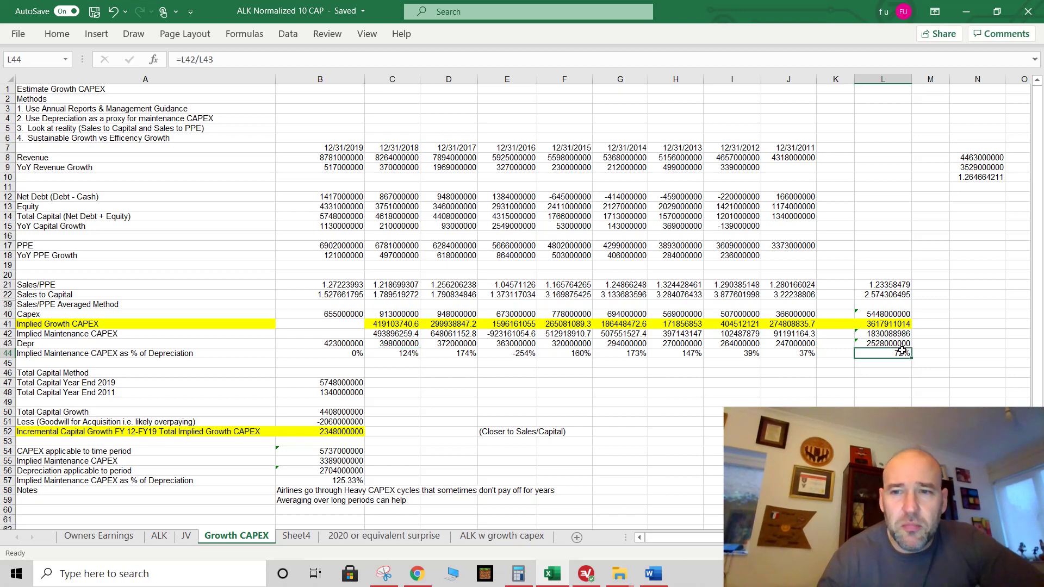
pyautogui.click(882, 315)
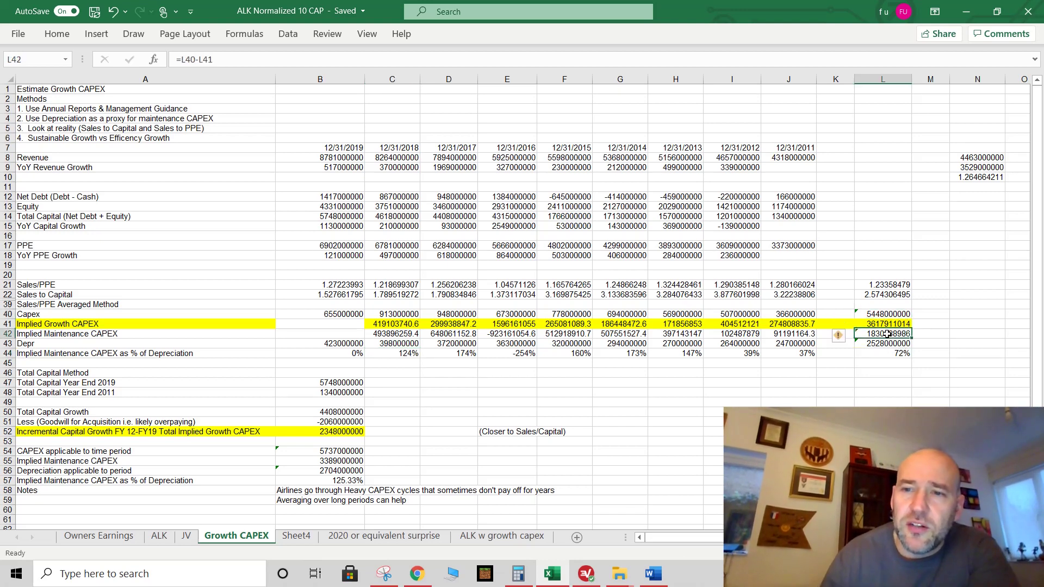
pyautogui.click(890, 357)
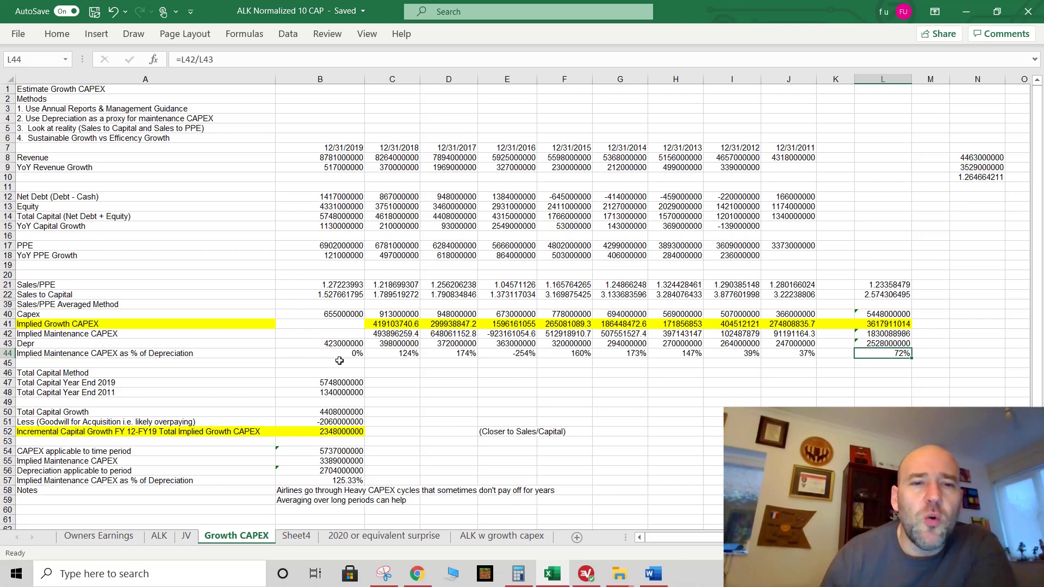
# Review the Total Capital Method inputs for year ends 2019 and 2011 and the Total Capital Growth formula
pyautogui.scroll(-2, 320, 353)
pyautogui.click(252, 310)
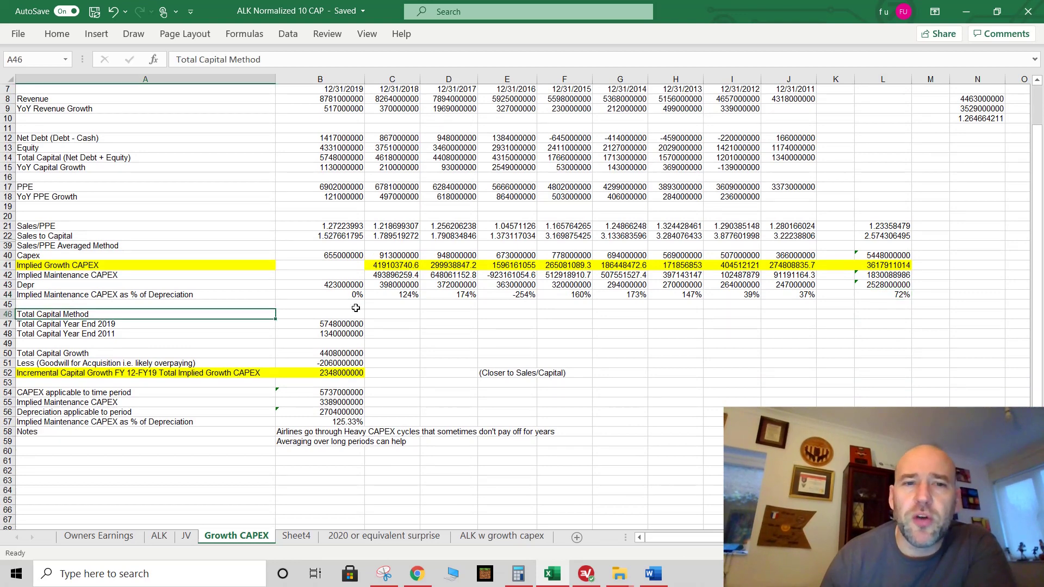
pyautogui.click(338, 324)
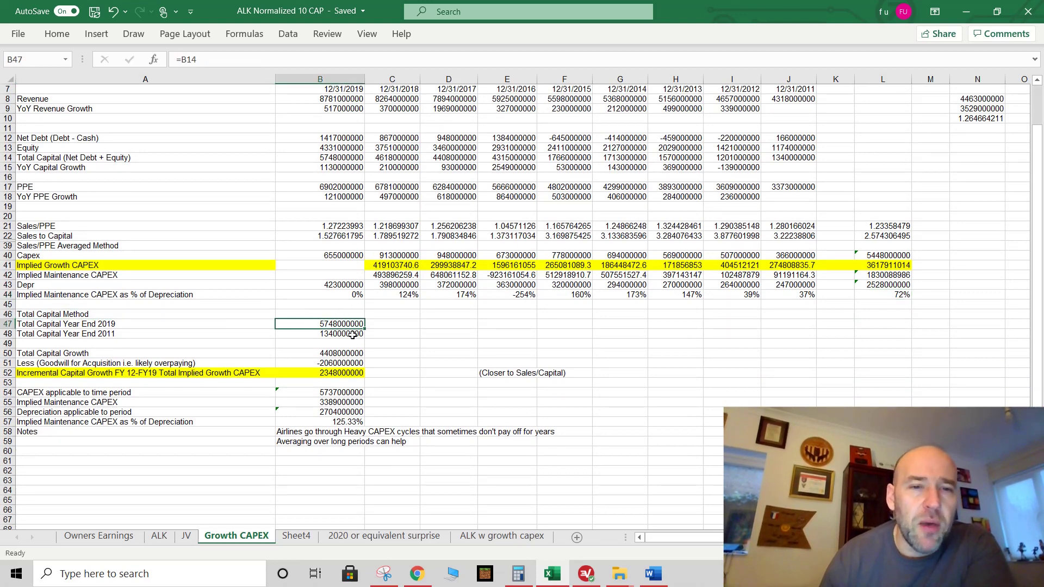
pyautogui.click(351, 333)
pyautogui.click(107, 323)
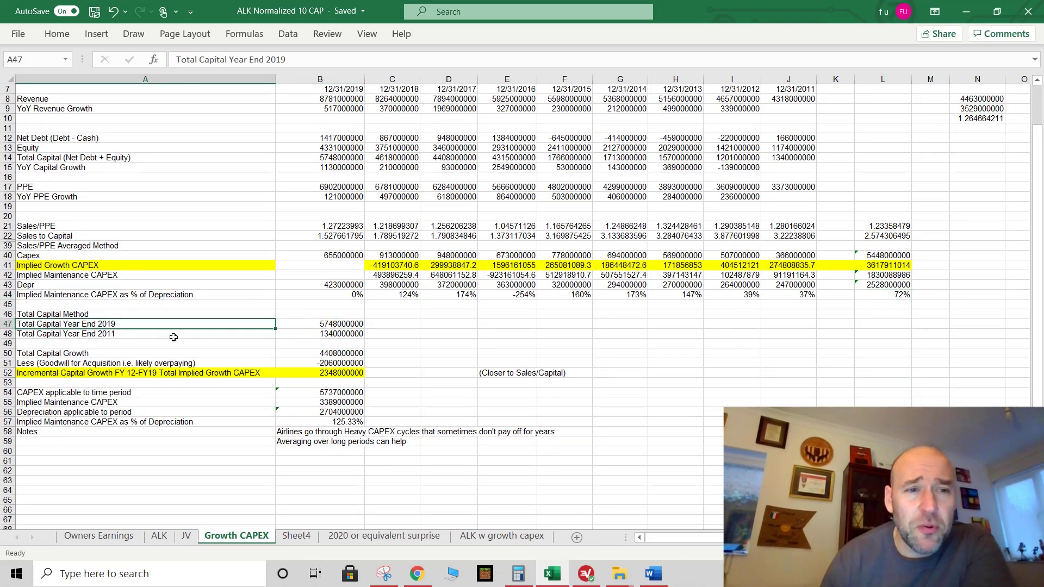
pyautogui.click(338, 325)
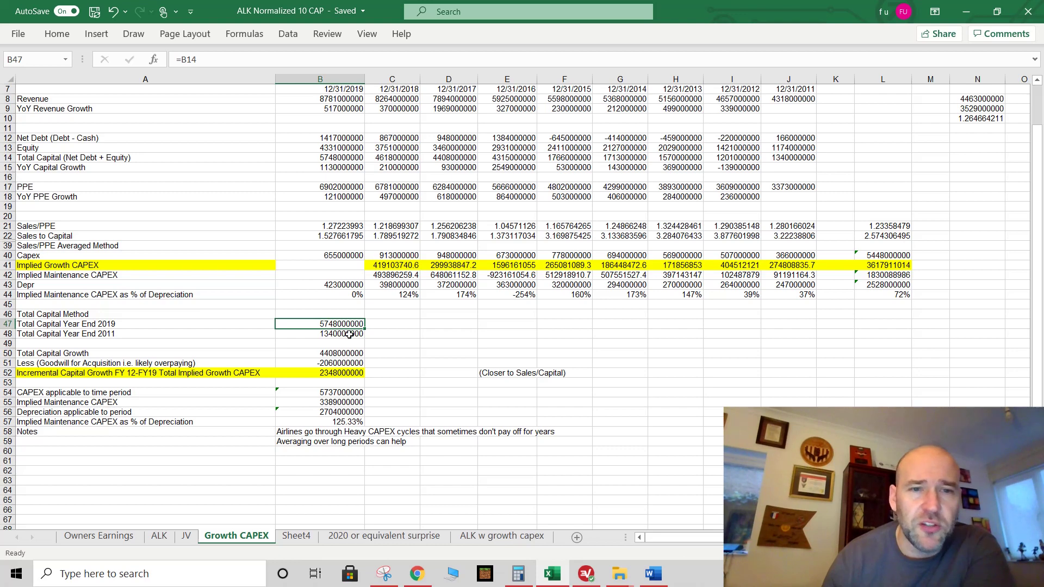
pyautogui.click(349, 335)
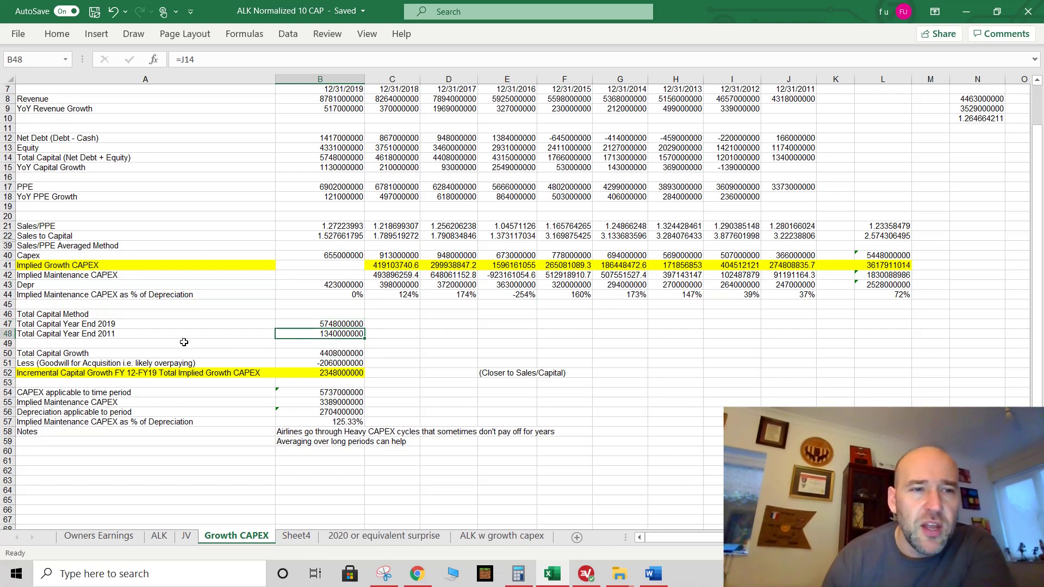
pyautogui.click(321, 353)
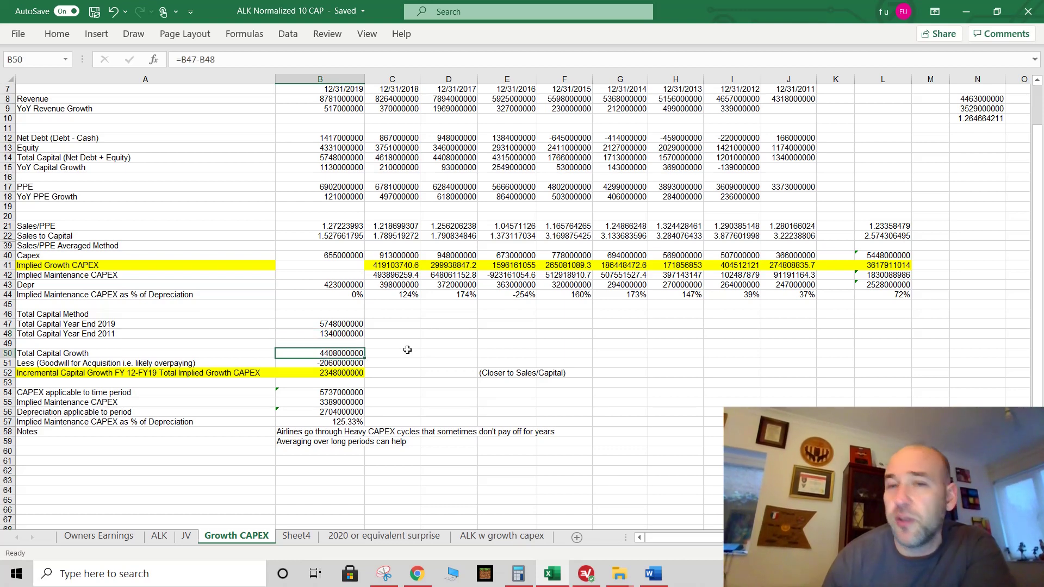
# Review the yearly Sales to Capital ratios from 12/31/2011 through 12/31/2018
pyautogui.scroll(1, 364, 354)
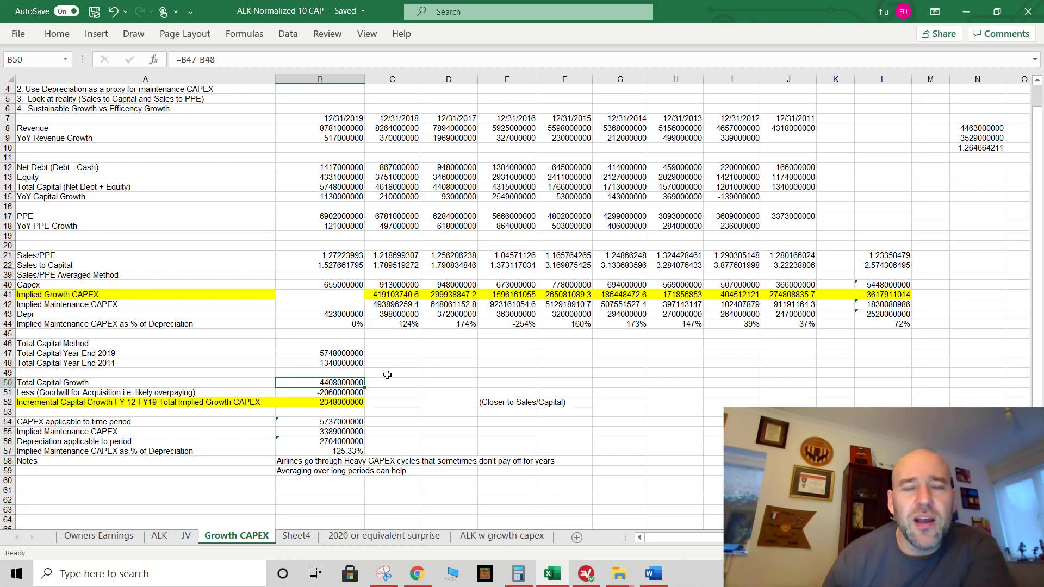
pyautogui.scroll(1, 387, 375)
pyautogui.scroll(-4, 380, 348)
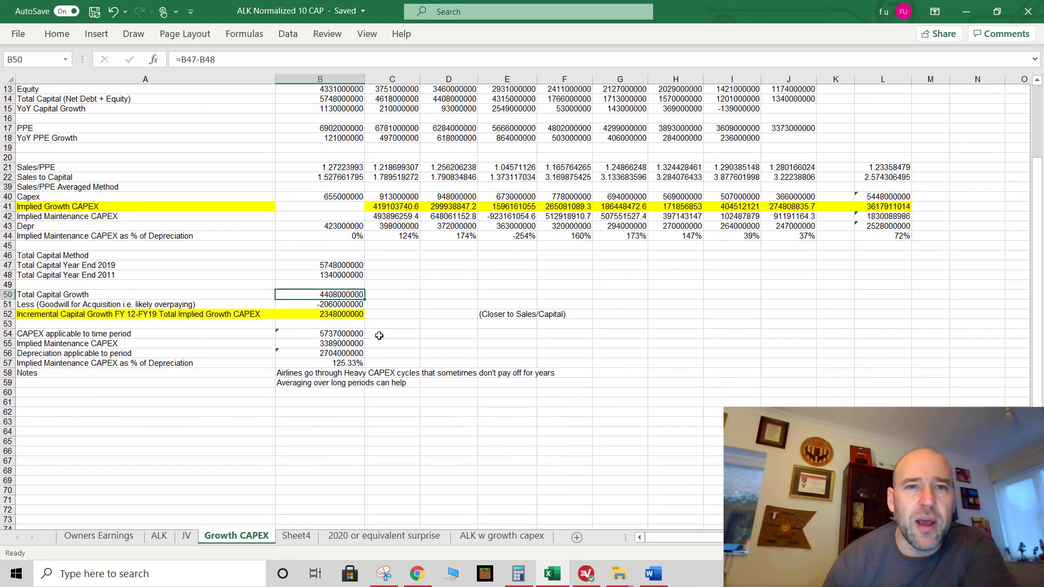
pyautogui.scroll(3, 379, 336)
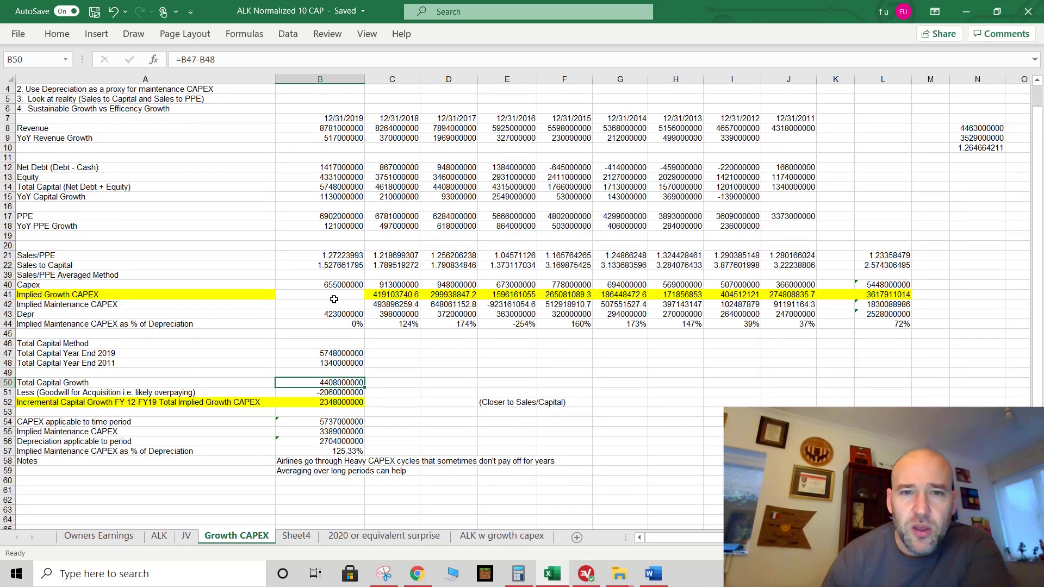
pyautogui.moveTo(793, 265); pyautogui.dragTo(412, 268)
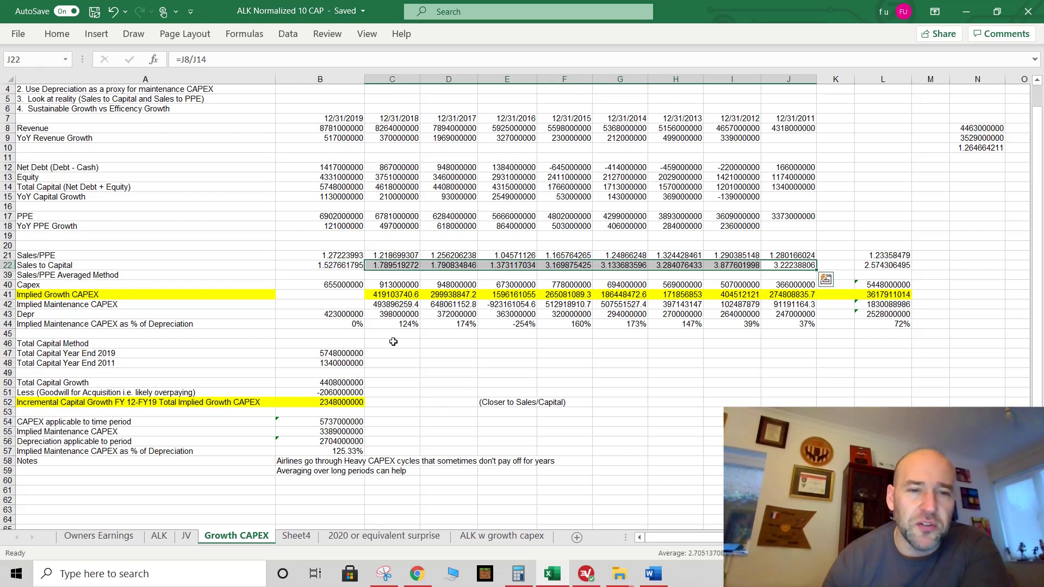
# Check Total Capital Growth and the goodwill deduction against the recent Sales to Capital ratios and their average
pyautogui.click(353, 381)
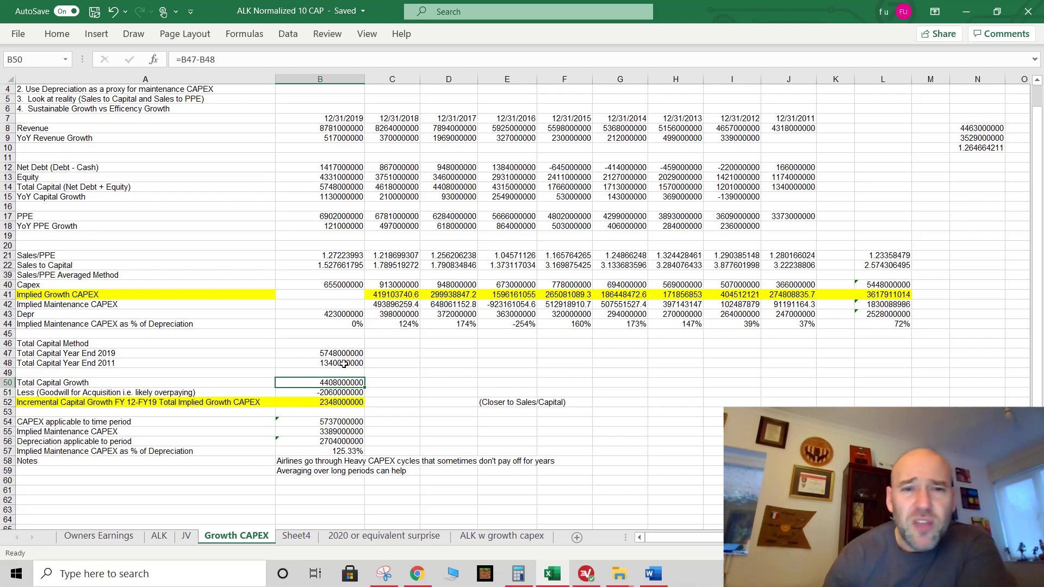
pyautogui.click(341, 392)
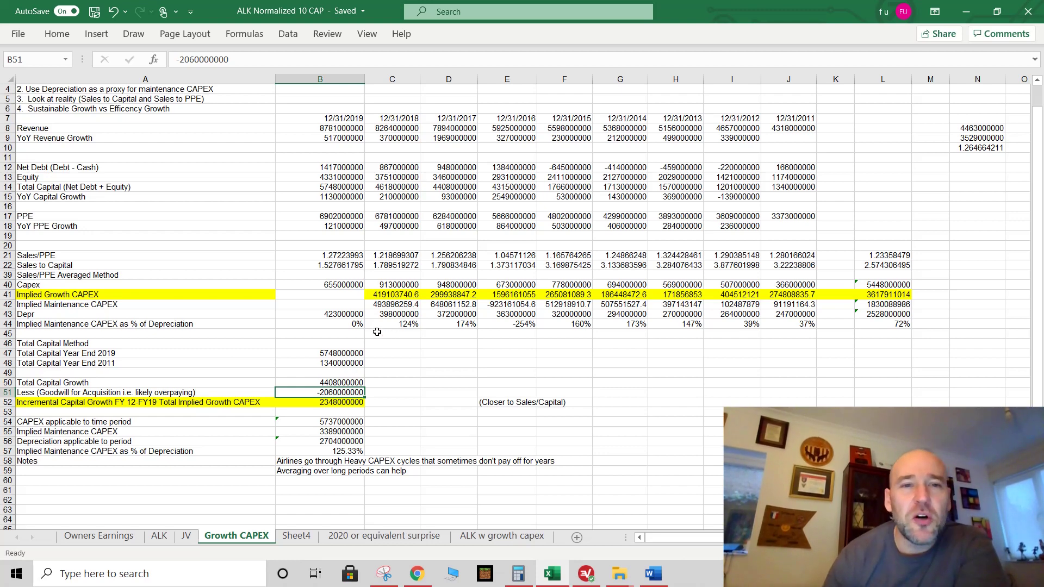
pyautogui.moveTo(348, 274); pyautogui.dragTo(568, 268)
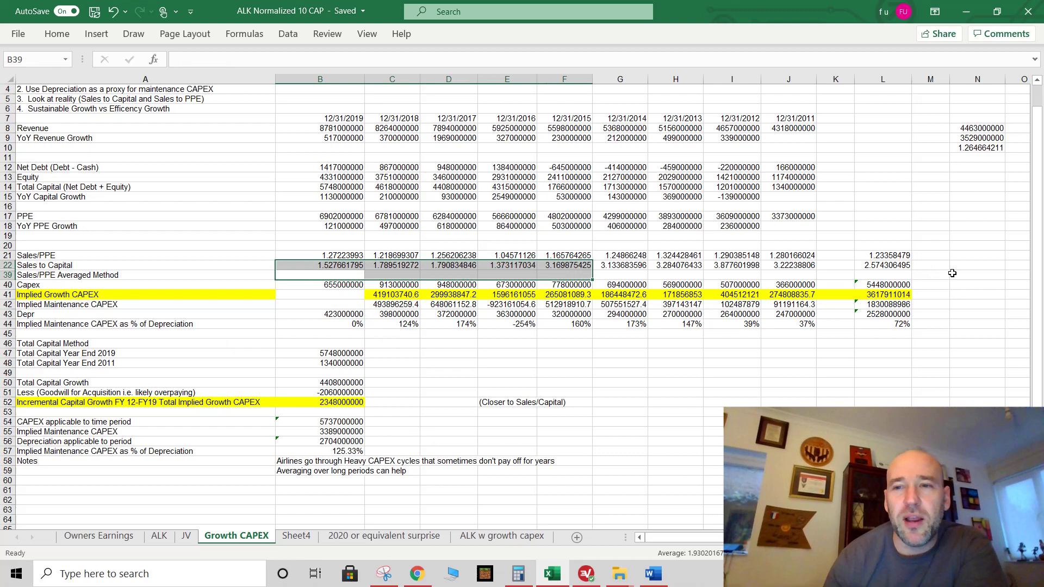
pyautogui.click(903, 265)
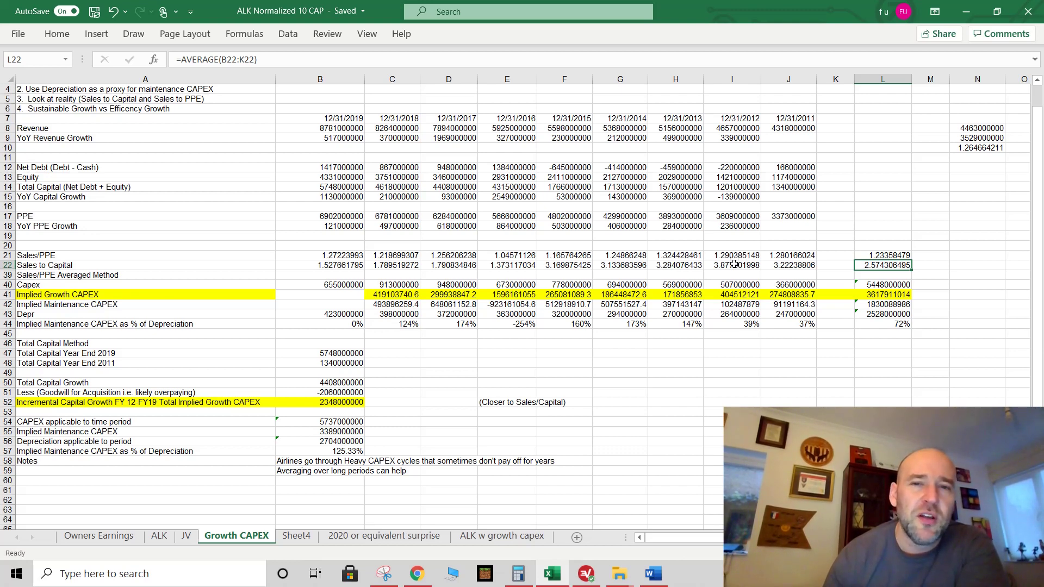
# Trace how Total Capital Growth less acquisition goodwill gives the FY 12-FY19 total implied growth CAPEX
pyautogui.click(347, 392)
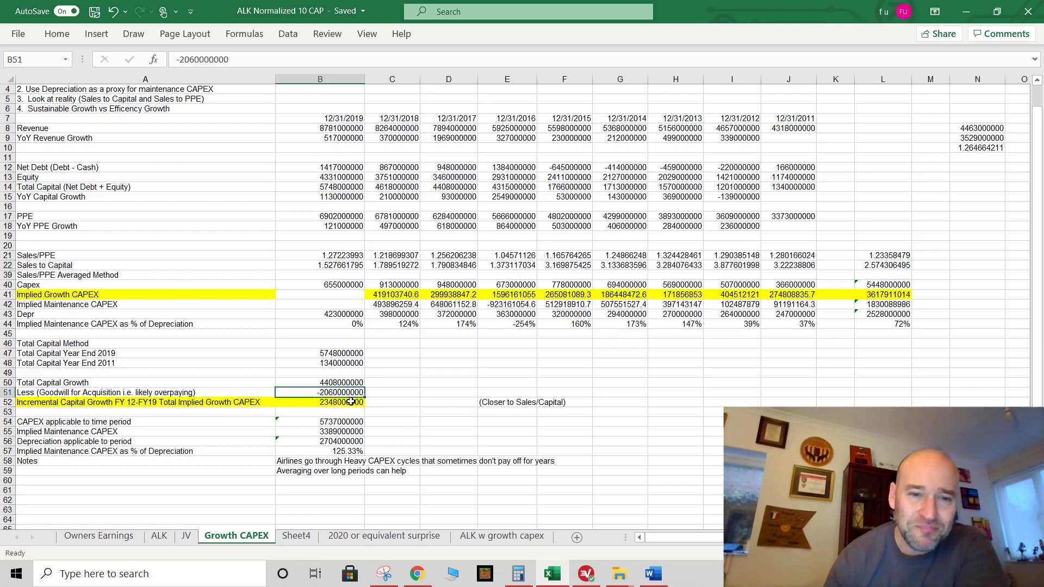
pyautogui.click(351, 401)
pyautogui.scroll(-2, 350, 381)
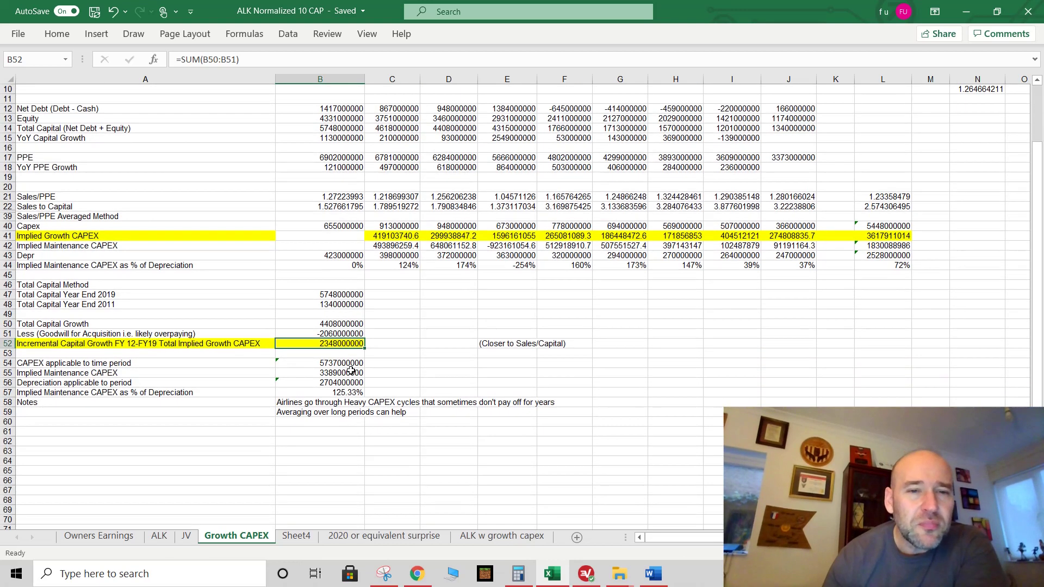
pyautogui.click(341, 325)
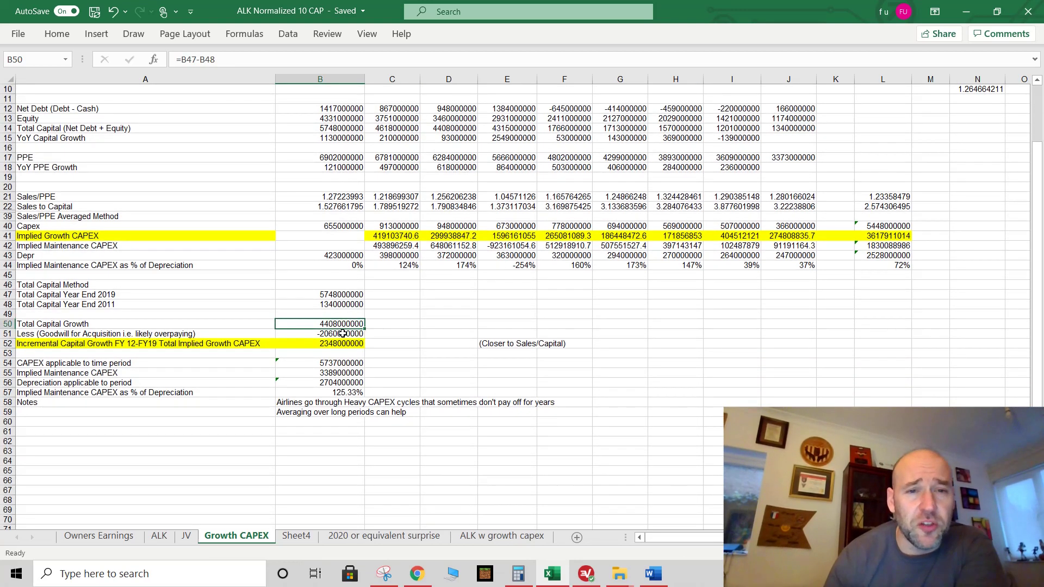
pyautogui.click(342, 333)
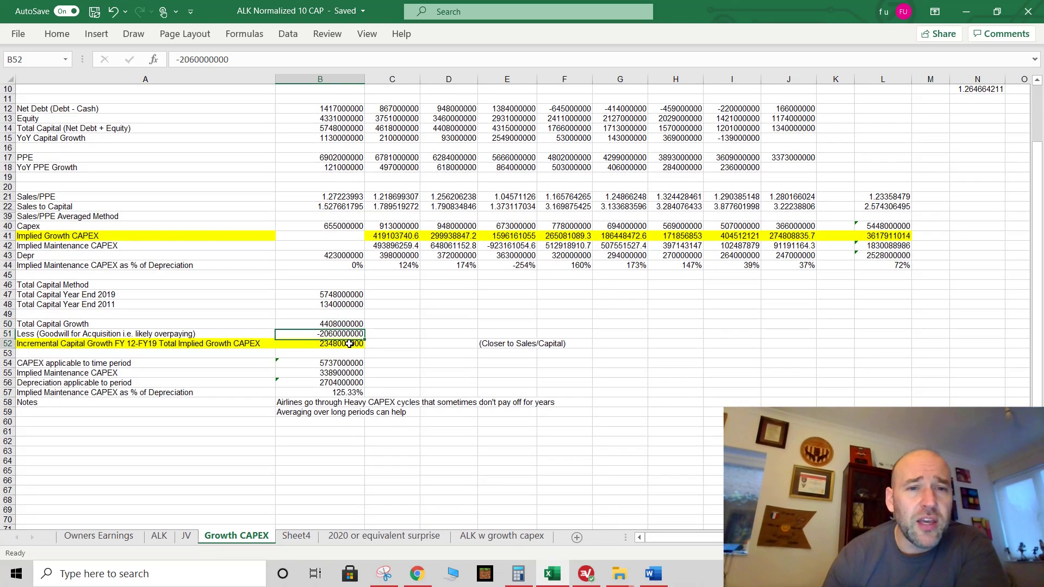
pyautogui.click(349, 344)
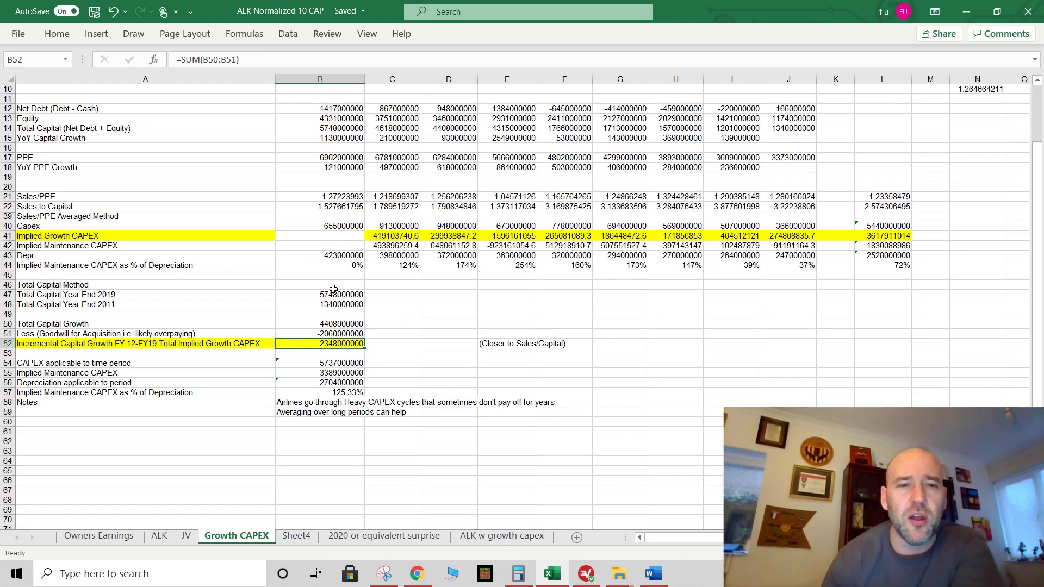
# Follow the Total Capital Method from period CAPEX less growth CAPEX to maintenance CAPEX, depreciation and the maintenance percentage, and compare it with the Sales/PPE section
pyautogui.scroll(-1, 314, 327)
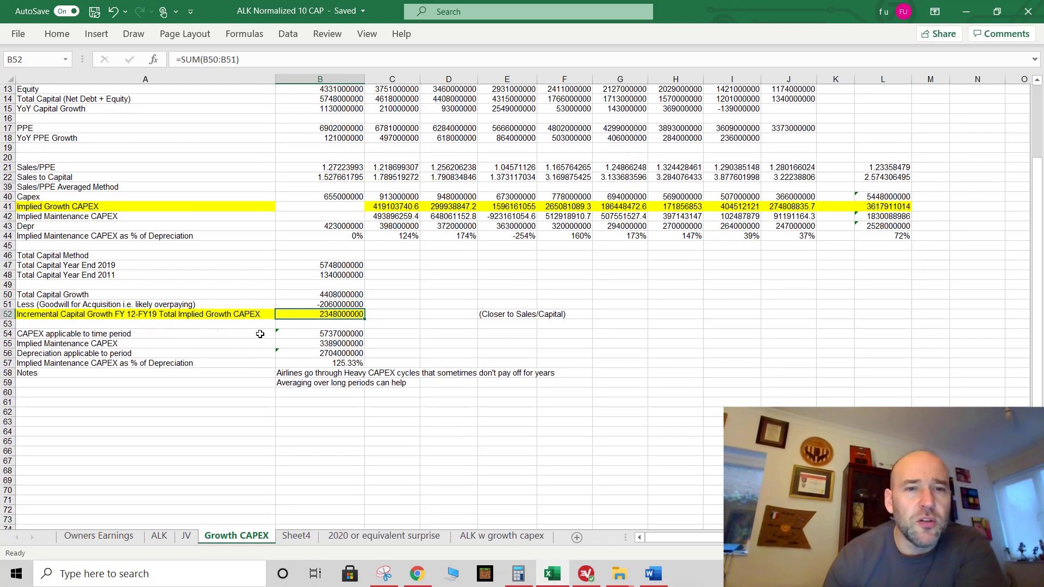
pyautogui.click(338, 335)
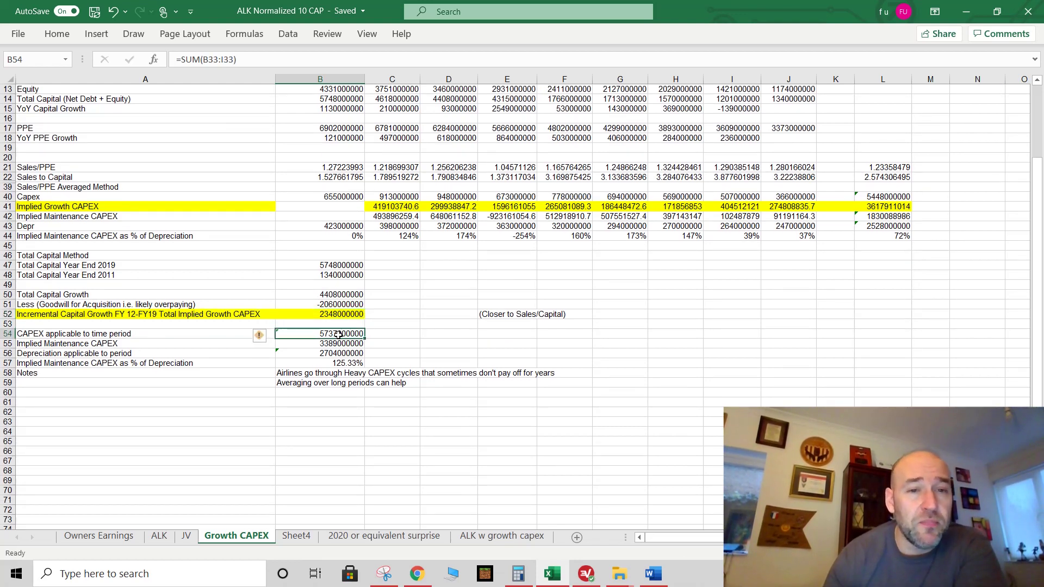
pyautogui.click(335, 314)
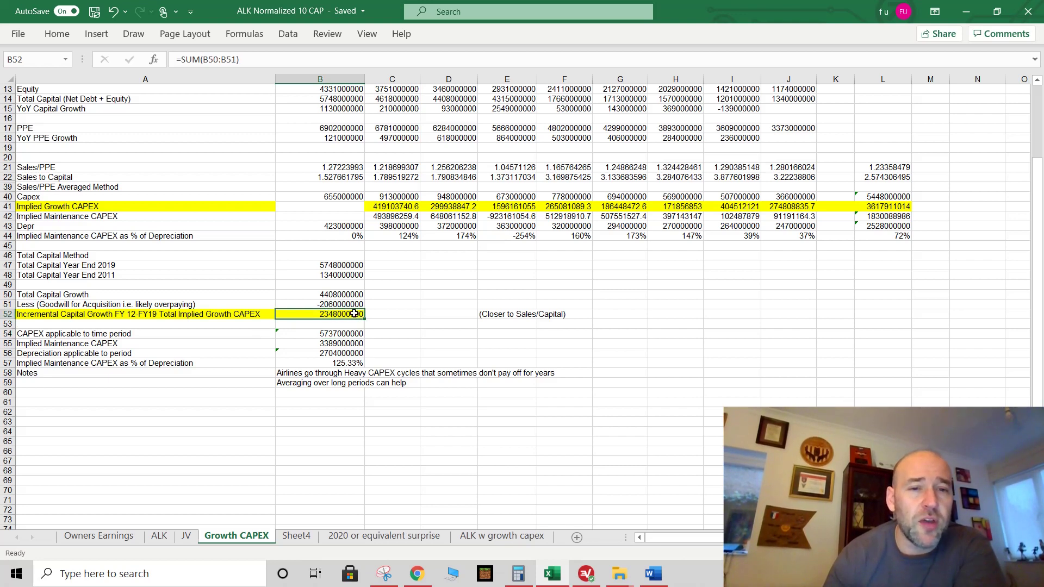
pyautogui.click(341, 334)
pyautogui.click(343, 344)
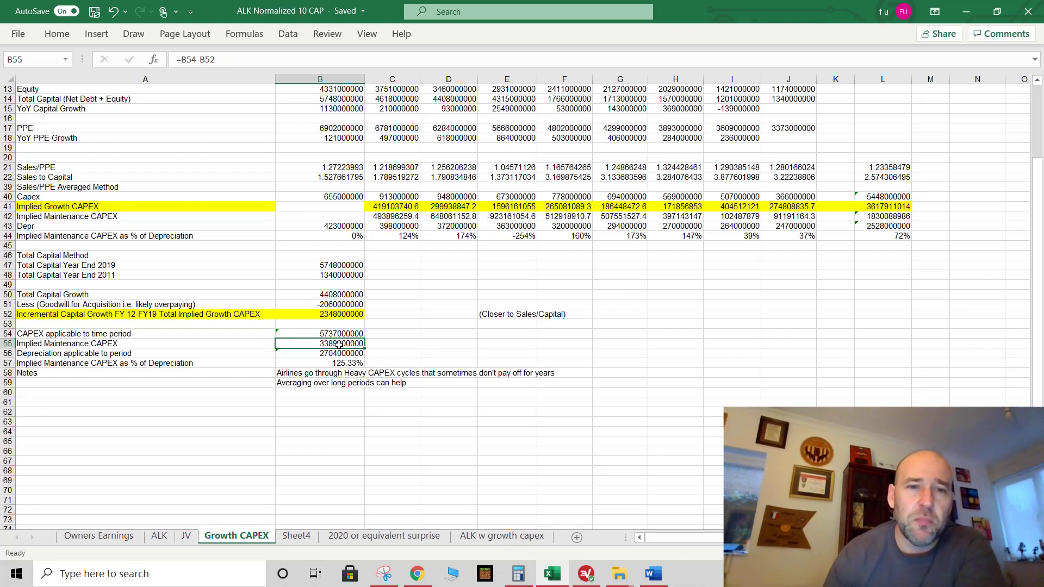
pyautogui.click(341, 353)
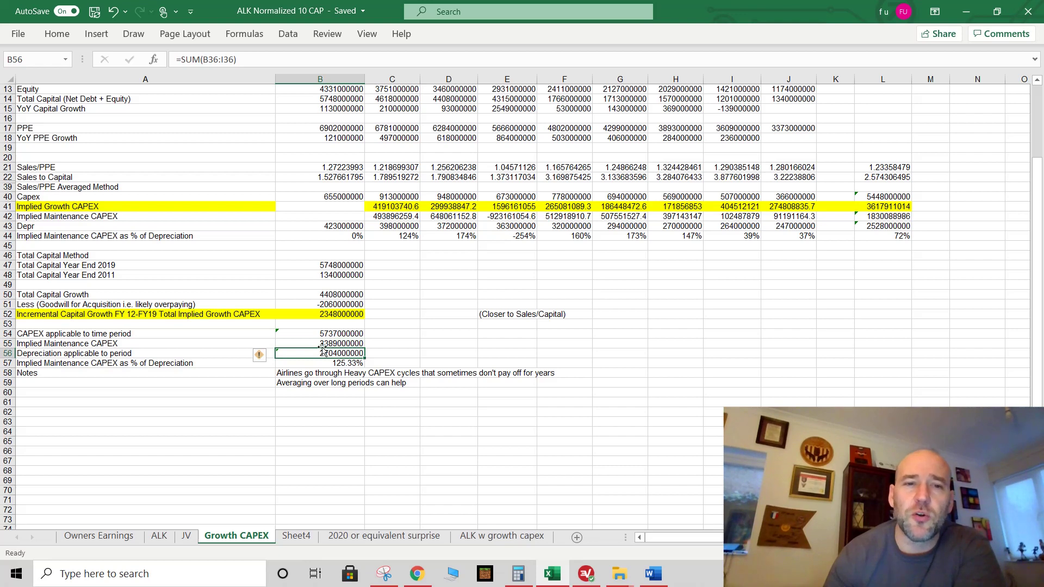
pyautogui.click(350, 363)
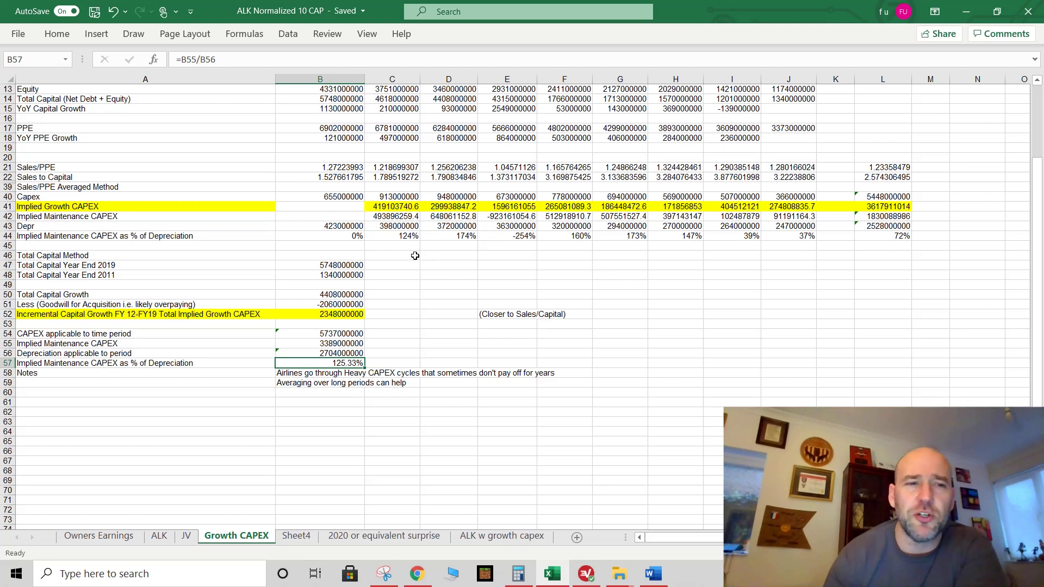
pyautogui.scroll(4, 899, 288)
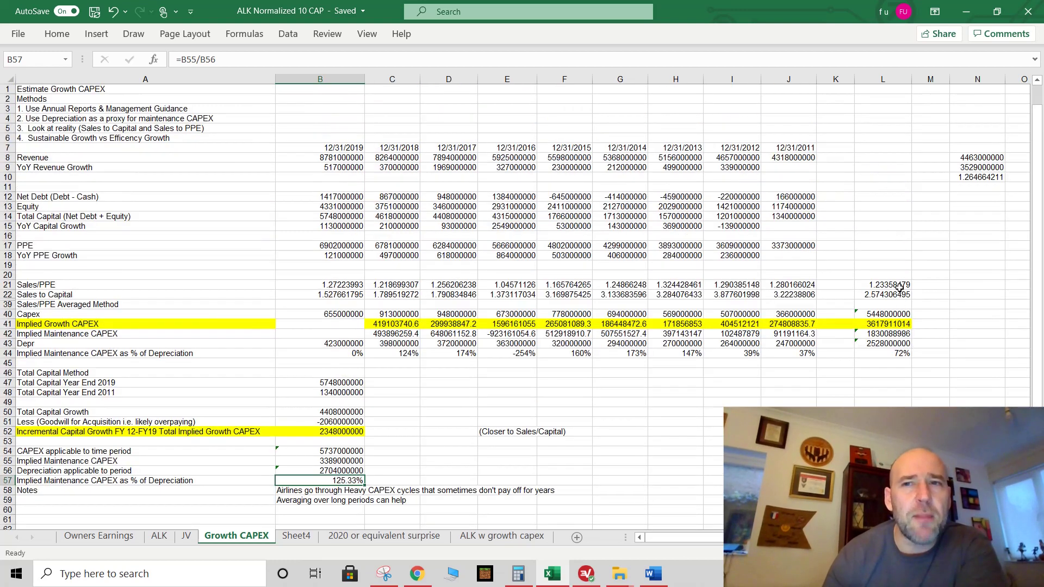
pyautogui.scroll(-2, 882, 255)
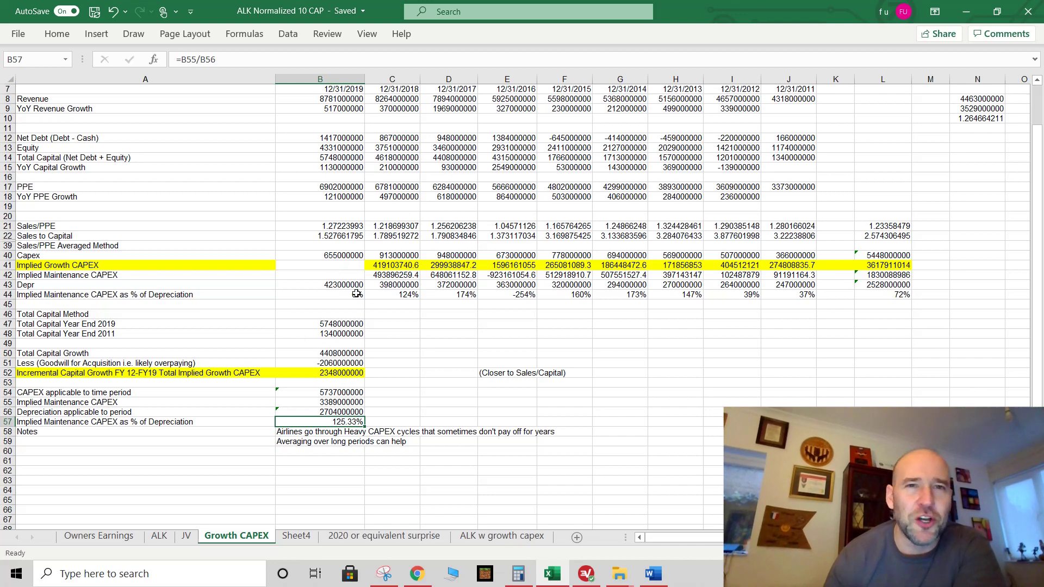
pyautogui.scroll(-2, 365, 356)
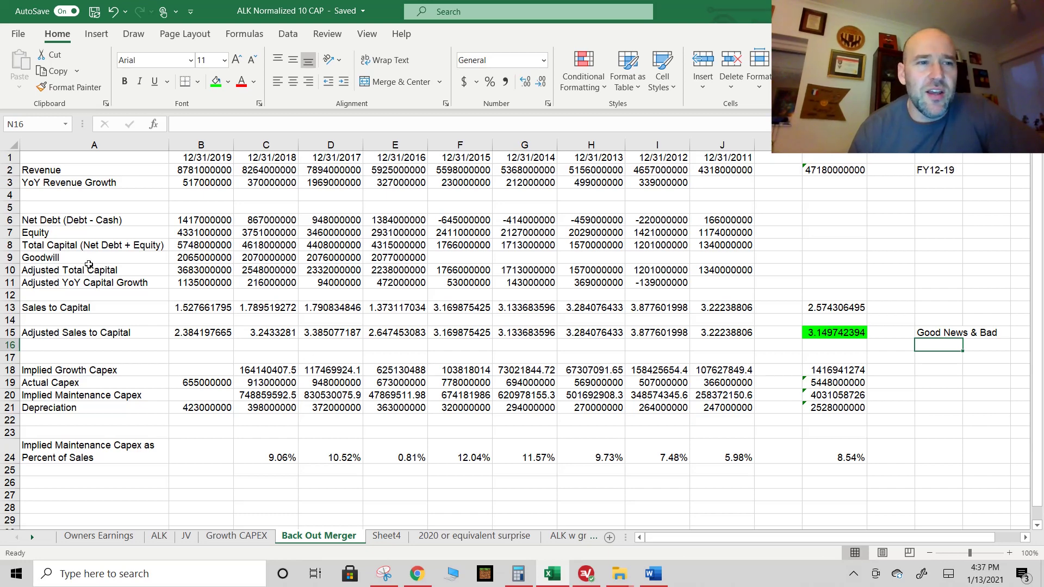
# On the Back Out Merger sheet, review the Equity and Total Capital rows and the Goodwill amounts from 12/31/2019 to 12/31/2016
pyautogui.moveTo(112, 229); pyautogui.dragTo(371, 238)
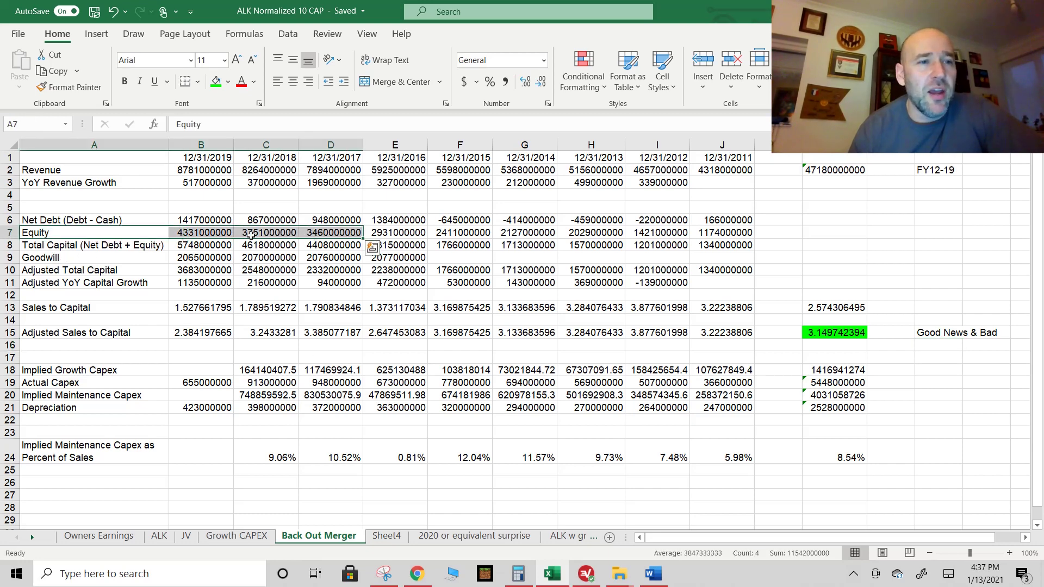
pyautogui.click(118, 245)
pyautogui.click(163, 258)
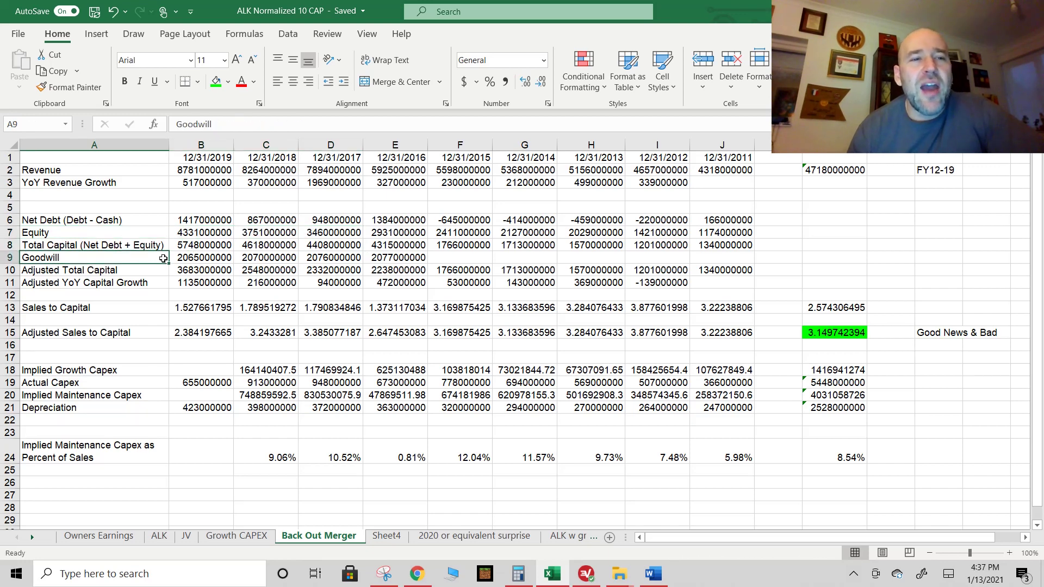
pyautogui.click(198, 260)
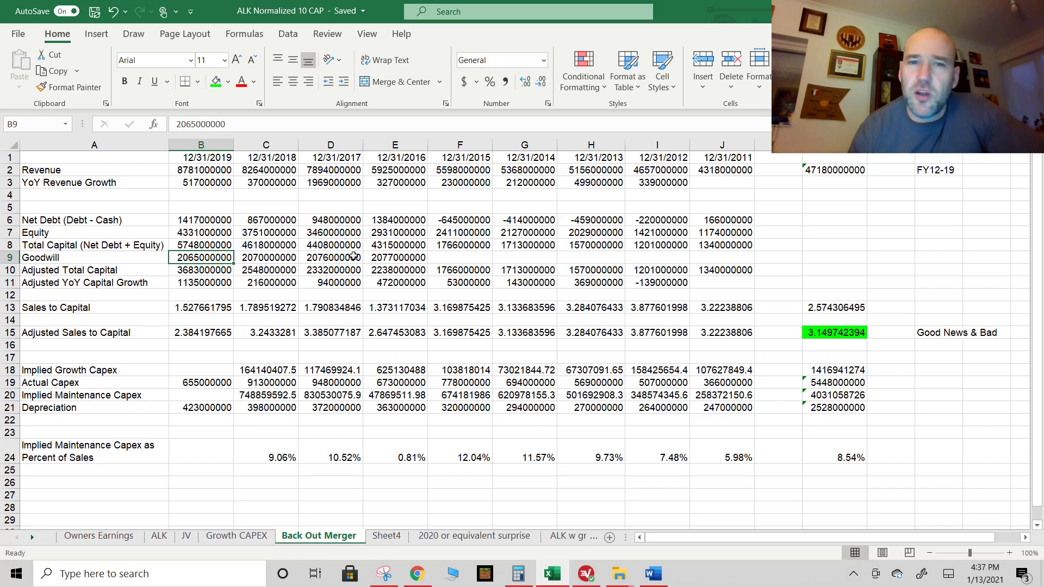
pyautogui.click(274, 259)
pyautogui.click(326, 257)
pyautogui.click(400, 257)
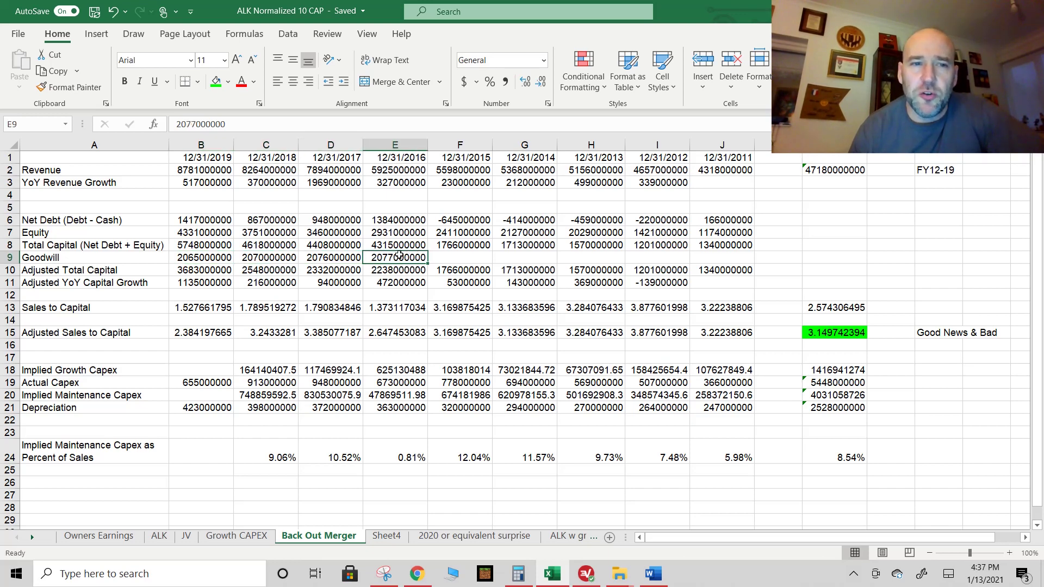
# Review the Adjusted Total Capital row across all years and the Adjusted YoY Capital Growth row beneath it
pyautogui.click(202, 270)
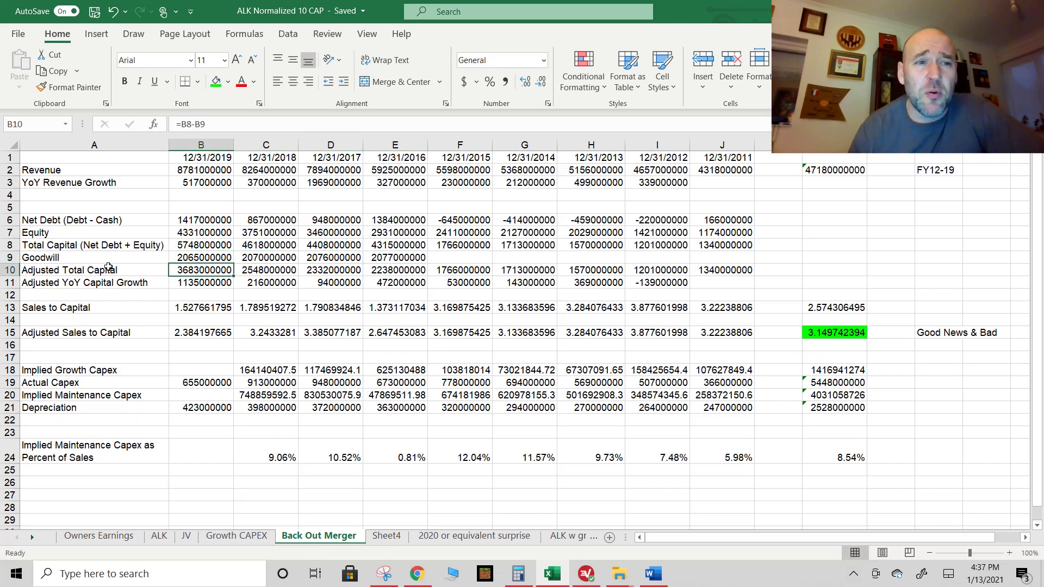
pyautogui.click(114, 271)
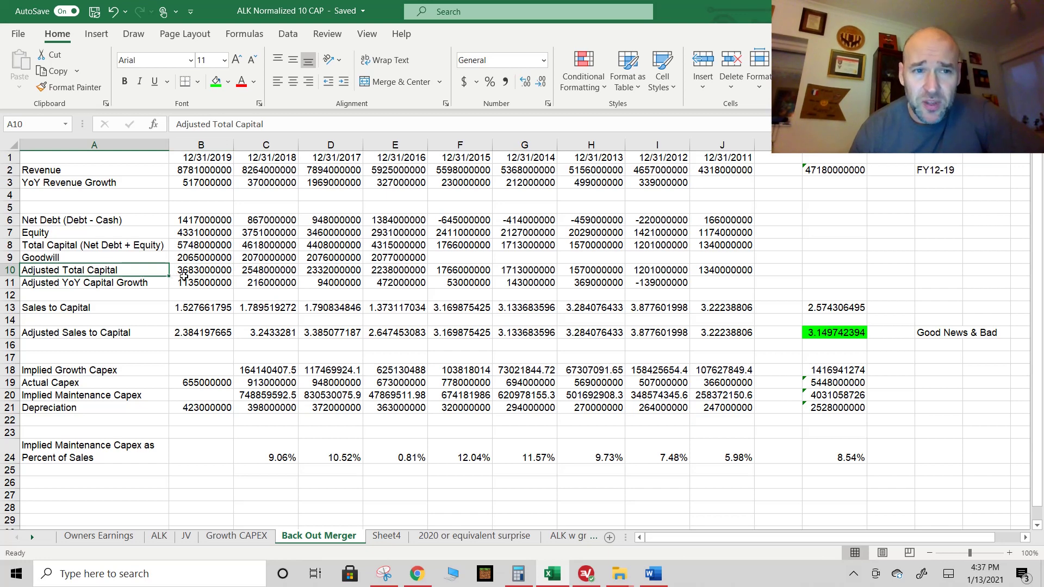
pyautogui.moveTo(198, 270); pyautogui.dragTo(724, 266)
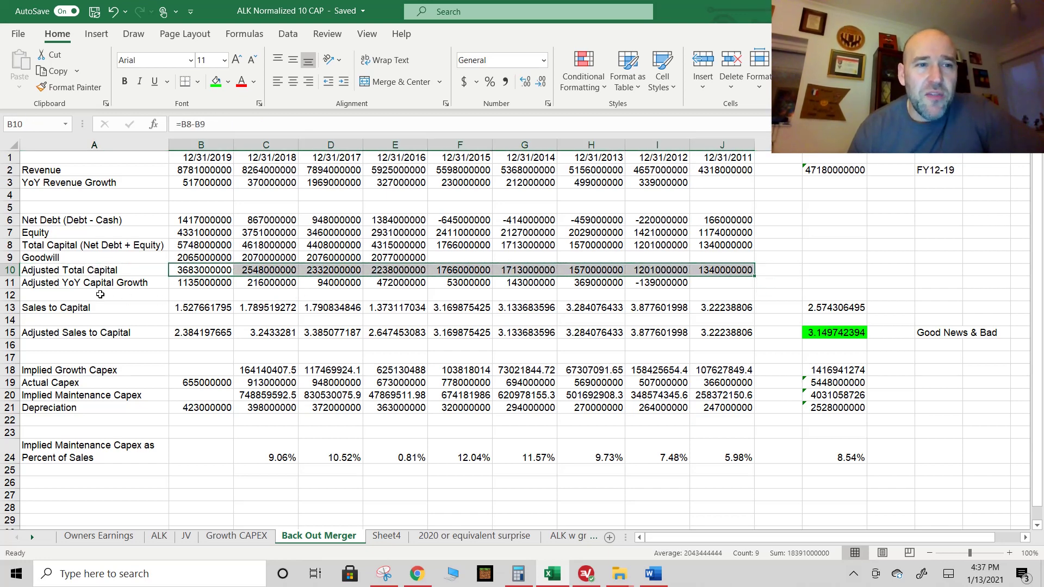
pyautogui.click(93, 283)
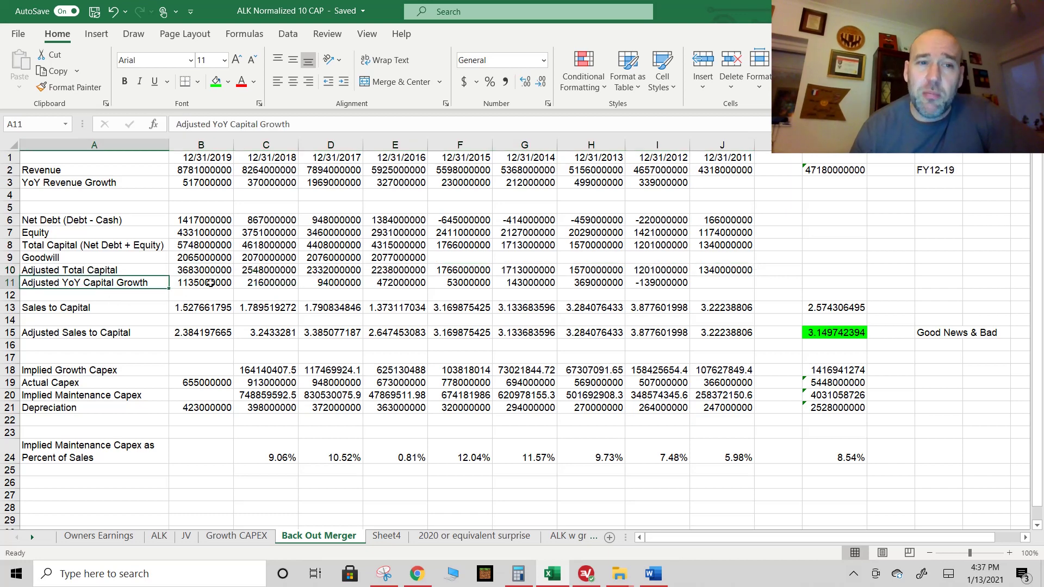
pyautogui.moveTo(211, 283); pyautogui.dragTo(677, 288)
pyautogui.click(350, 295)
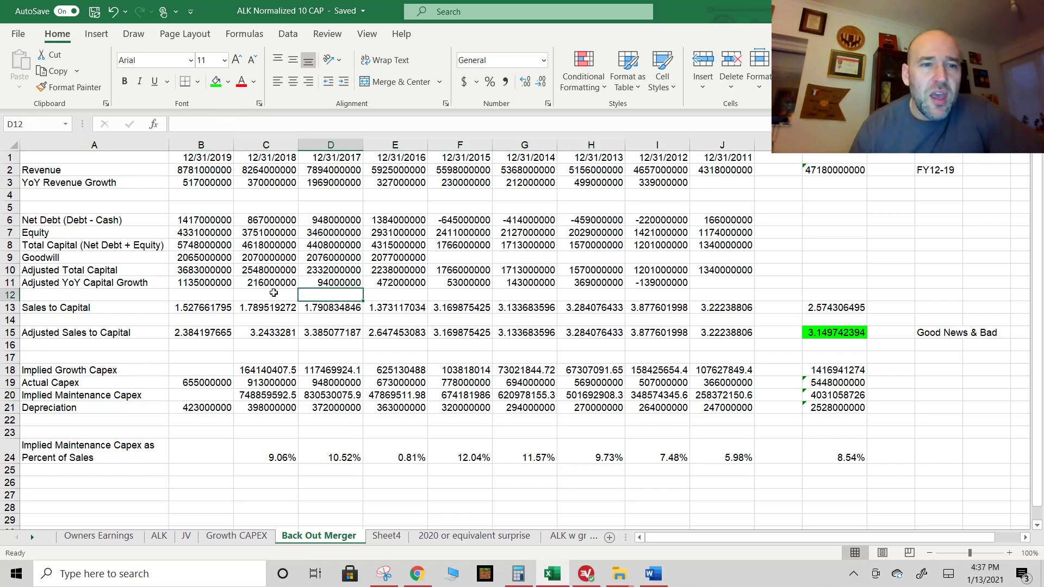
# Compare the Sales to Capital row with the Adjusted Sales to Capital row, its highlighted average and the Good News & Bad note
pyautogui.moveTo(68, 308); pyautogui.dragTo(830, 308)
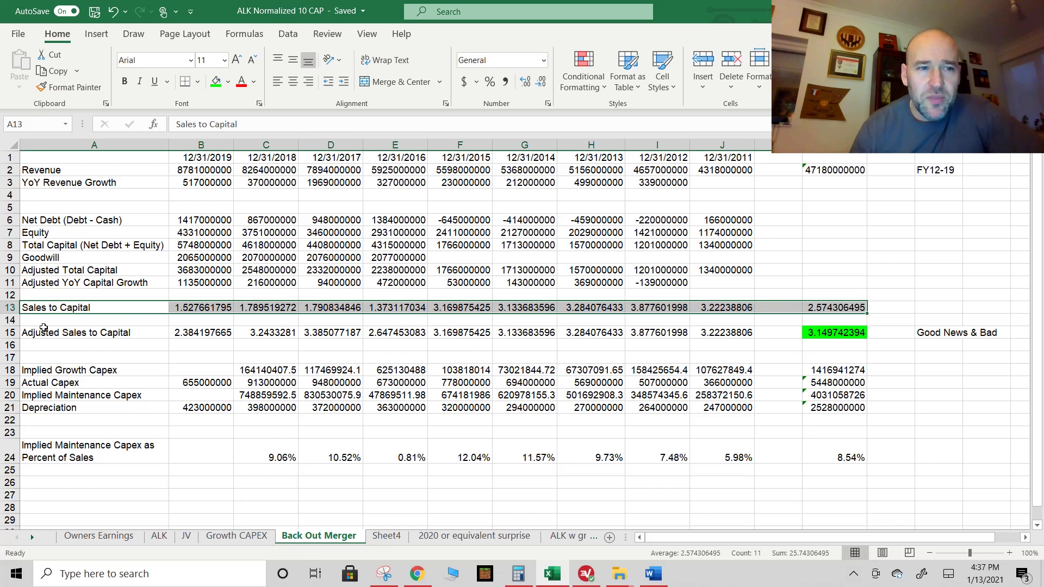
pyautogui.click(46, 330)
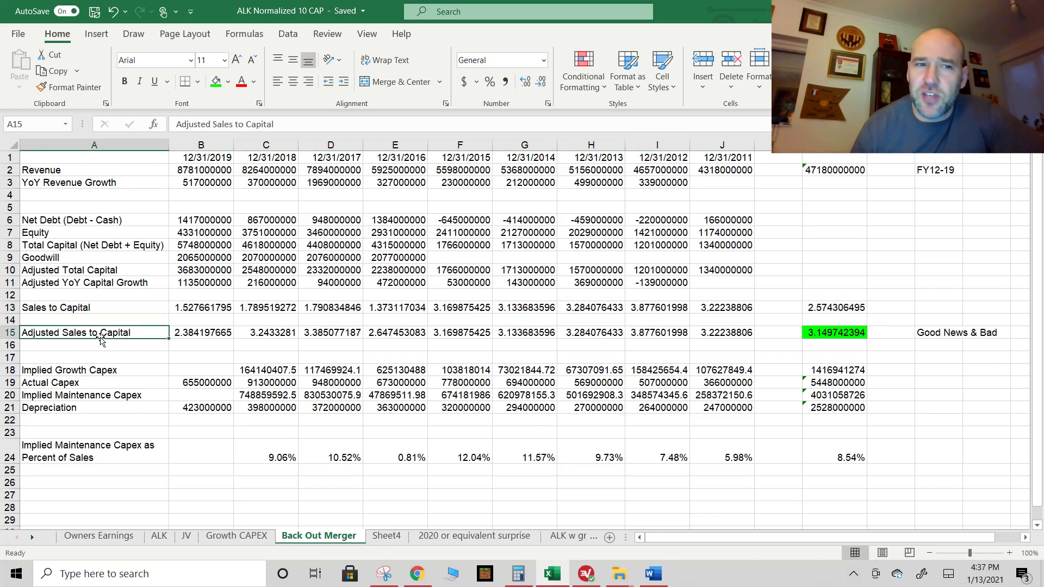
pyautogui.moveTo(200, 332); pyautogui.dragTo(731, 333)
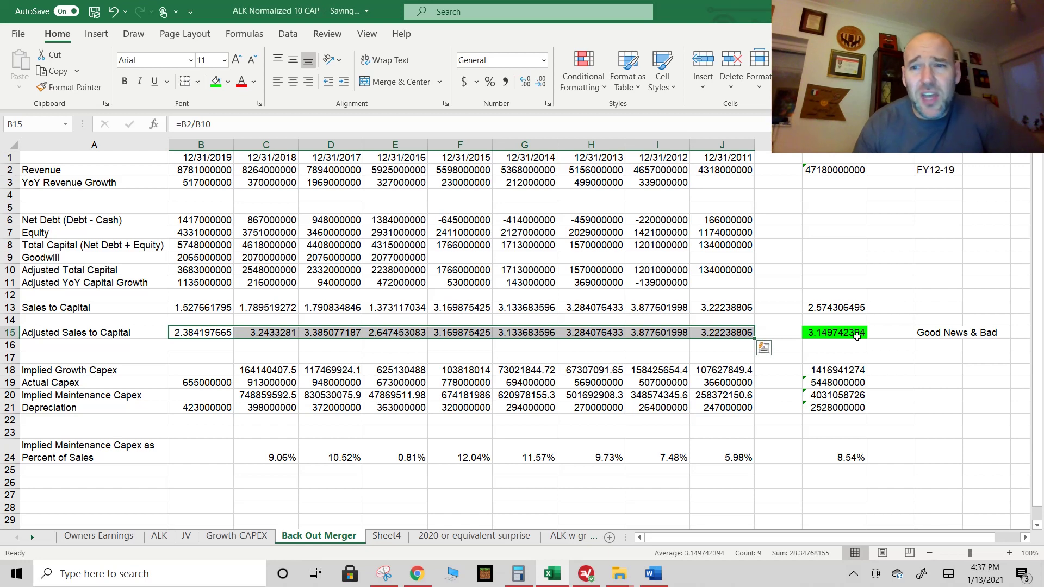
pyautogui.click(834, 332)
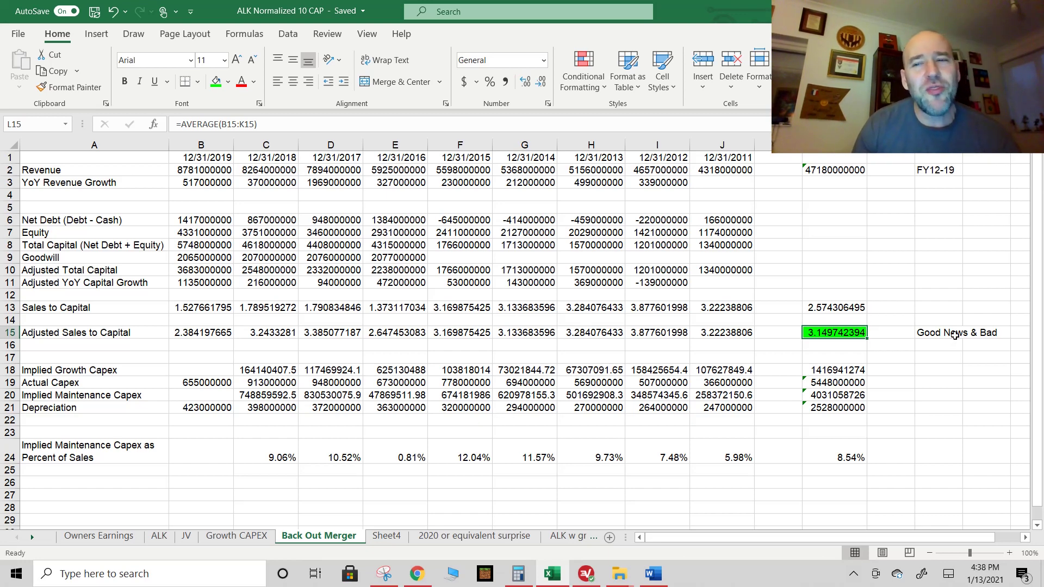
pyautogui.click(934, 330)
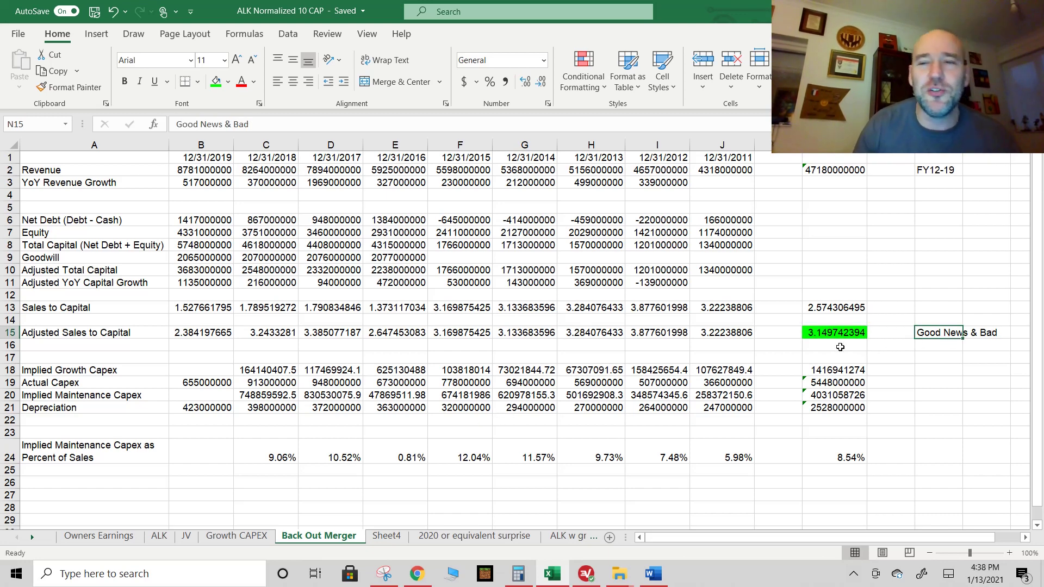
pyautogui.click(839, 333)
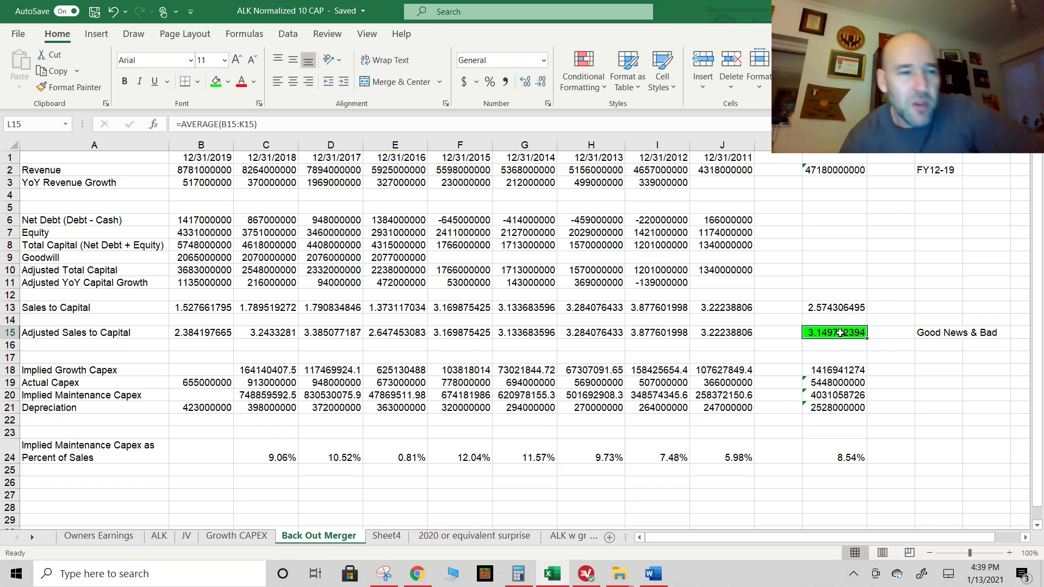
pyautogui.click(228, 346)
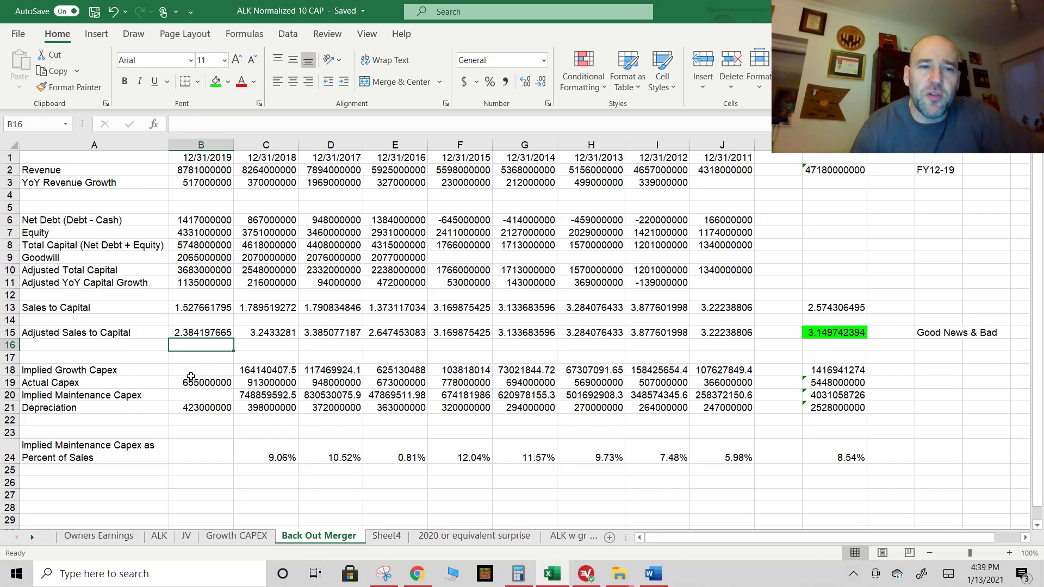
# Trace Implied Growth Capex, Actual Capex, Implied Maintenance Capex and Depreciation for 12/31/2018, and compare the period totals for maintenance and depreciation
pyautogui.click(271, 370)
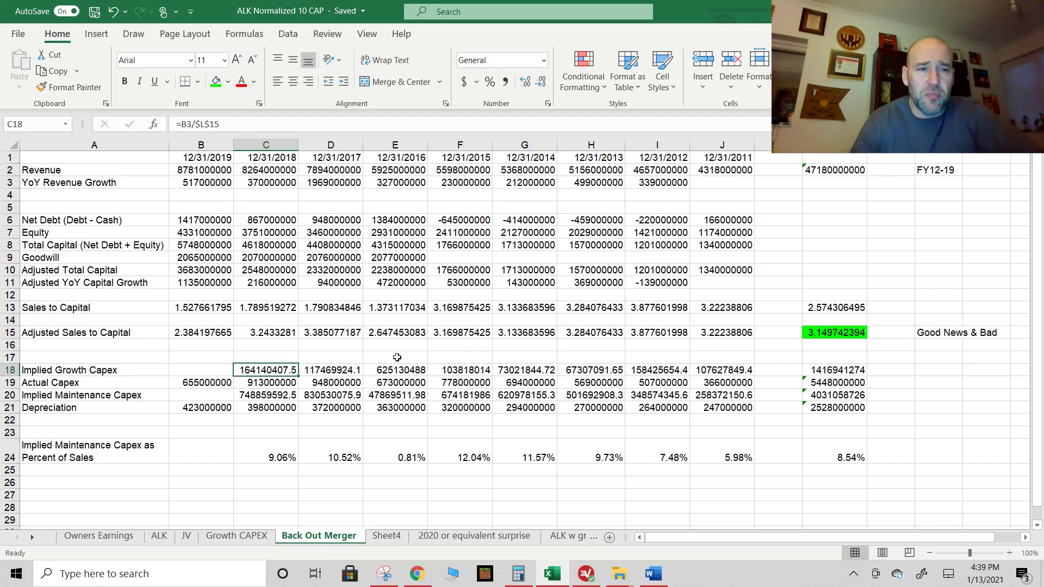
pyautogui.click(280, 382)
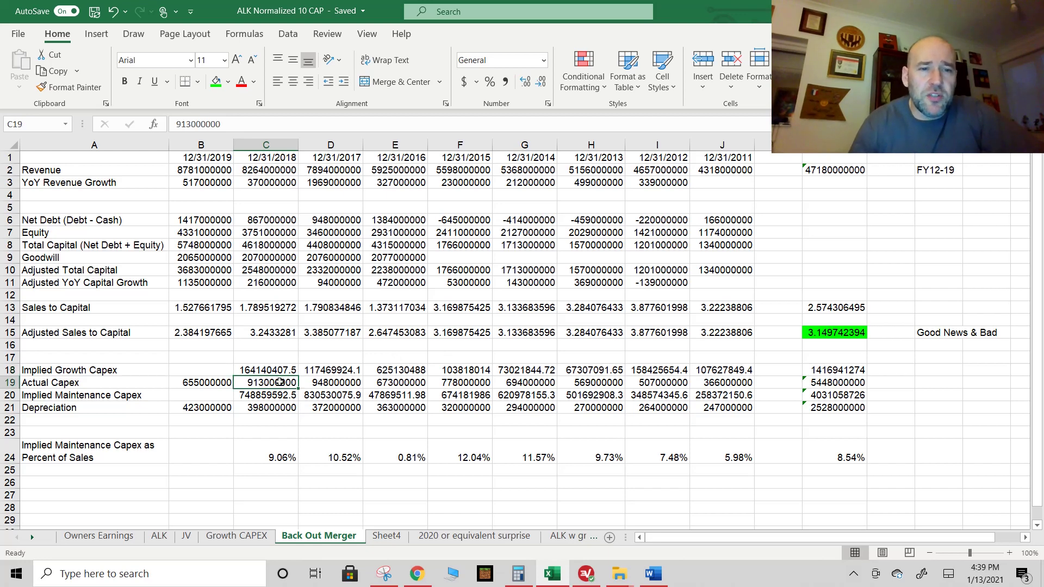
pyautogui.scroll(-2, 279, 382)
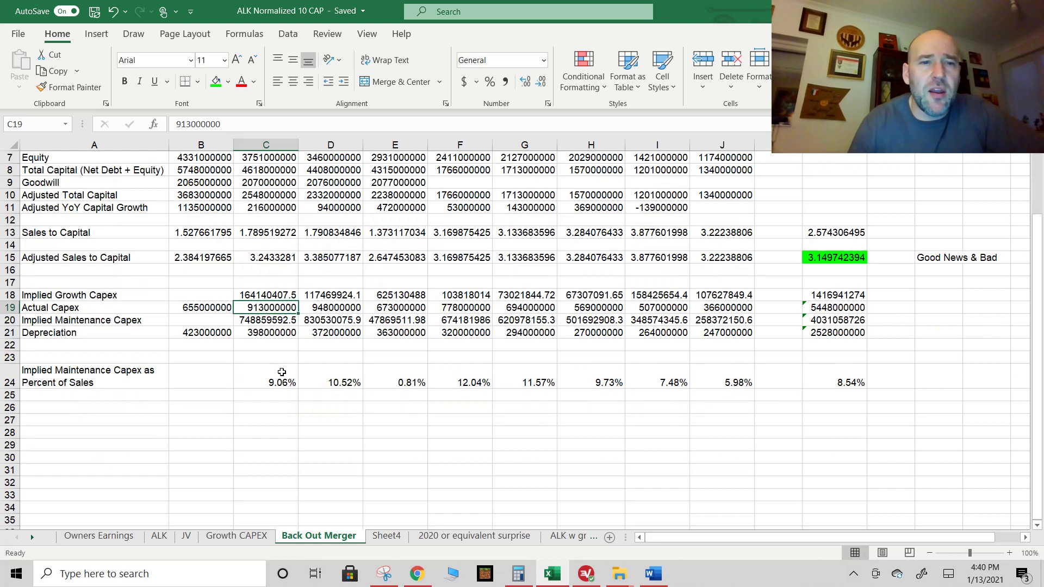
pyautogui.scroll(1, 300, 368)
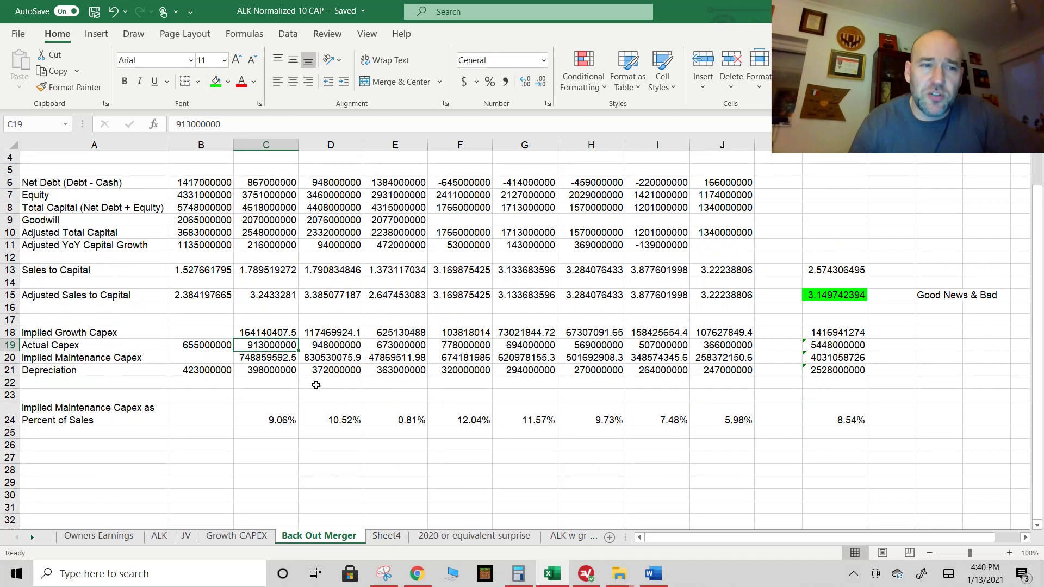
pyautogui.click(271, 330)
pyautogui.click(263, 354)
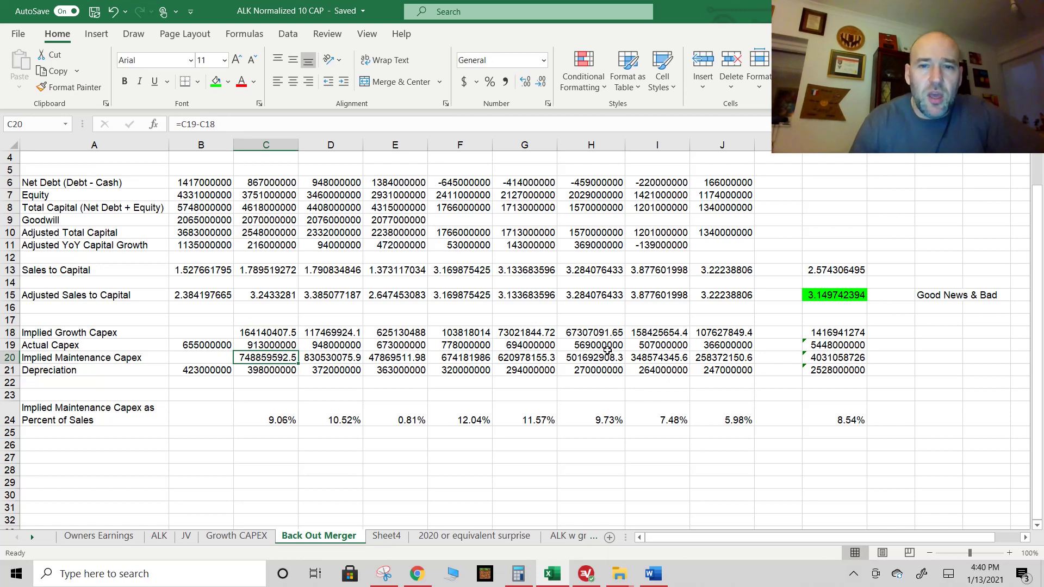
pyautogui.click(255, 372)
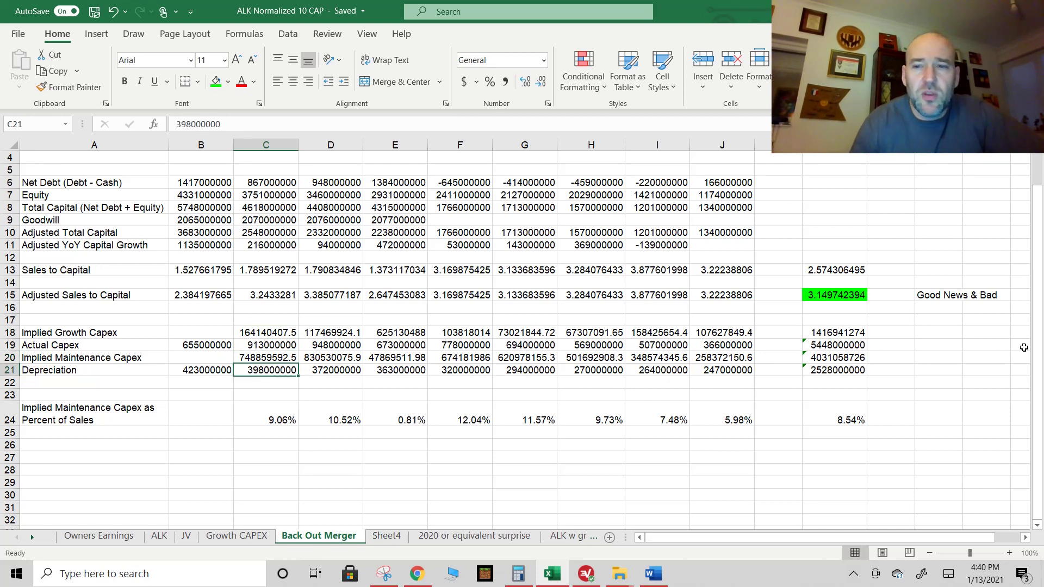
pyautogui.click(842, 358)
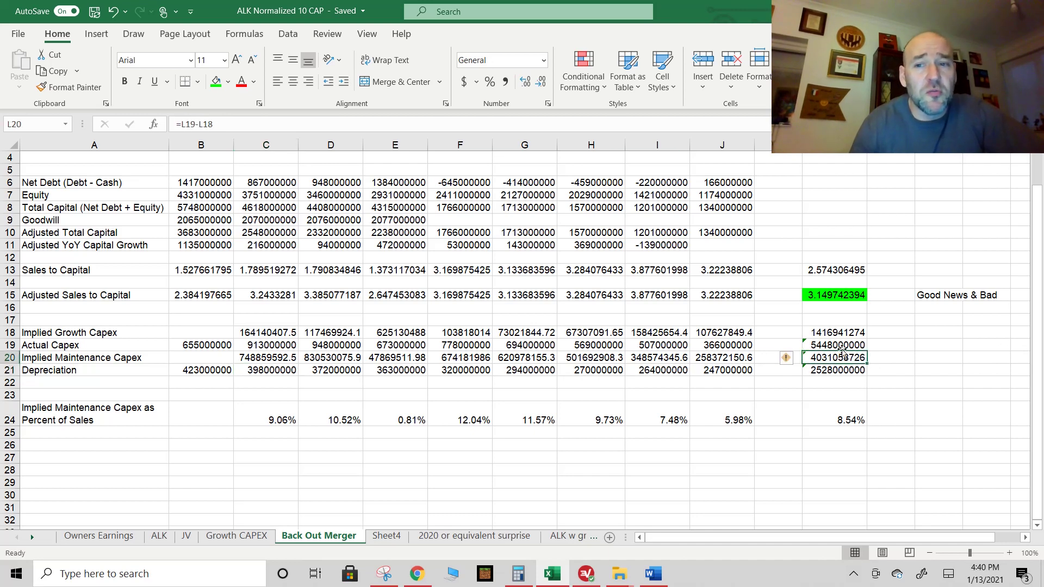
pyautogui.click(837, 372)
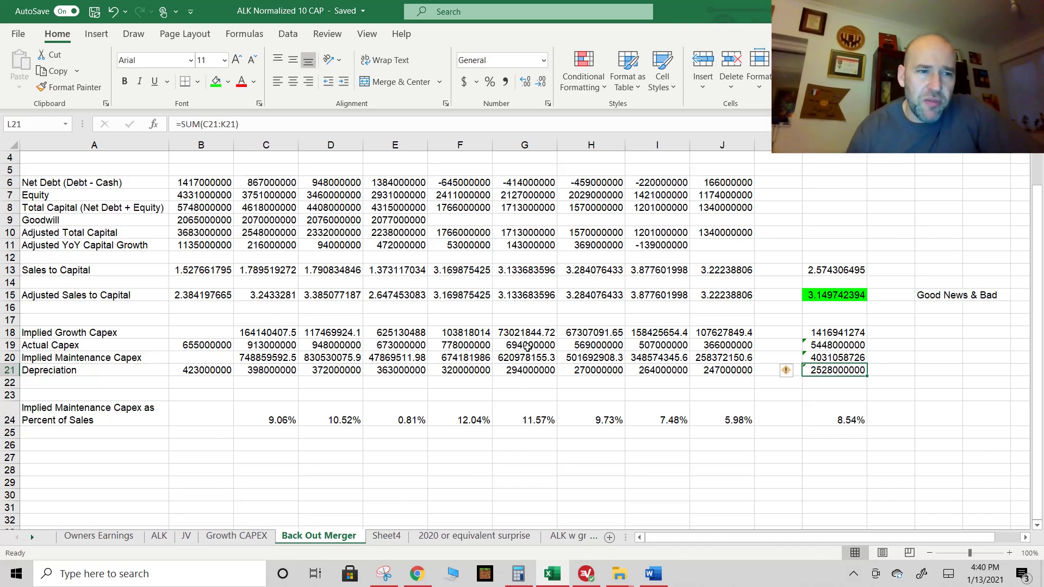
# Examine Implied Maintenance Capex as Percent of Sales for the individual years and for the whole period
pyautogui.click(95, 412)
pyautogui.moveTo(307, 415); pyautogui.dragTo(746, 414)
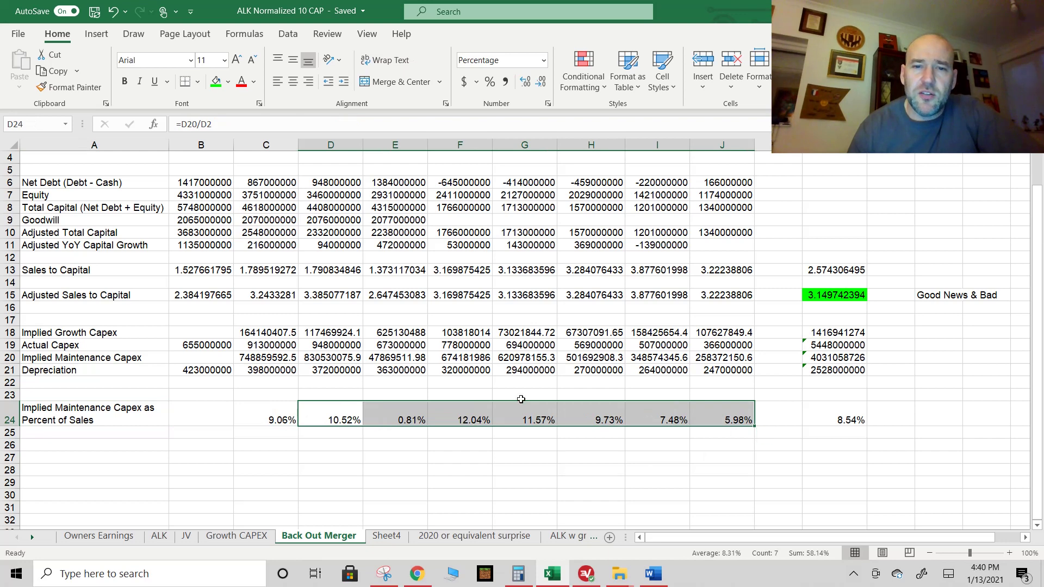
pyautogui.click(845, 421)
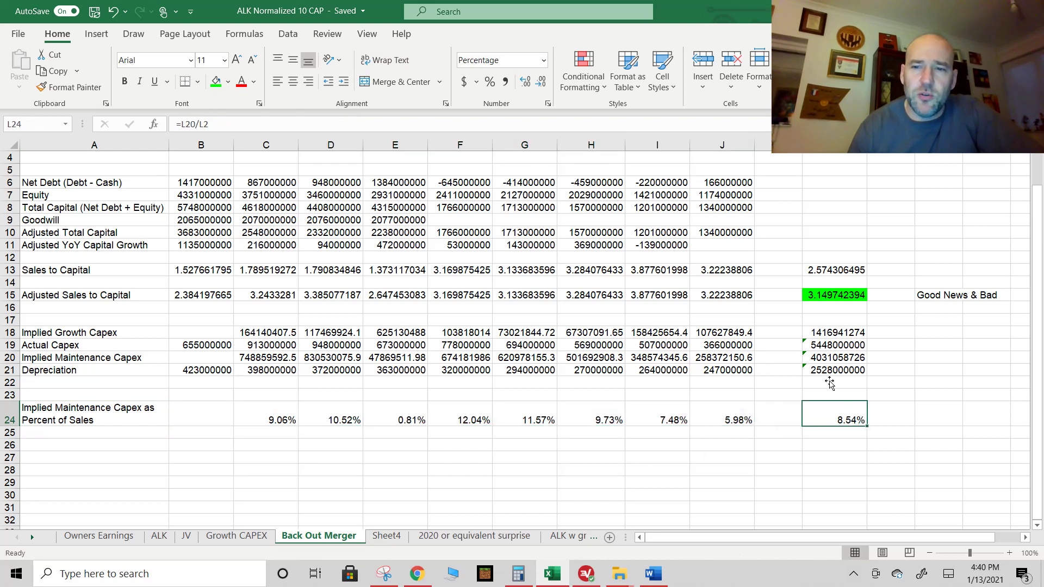
pyautogui.hotkey('ctrl', 'shift', 'Up')
pyautogui.click(848, 420)
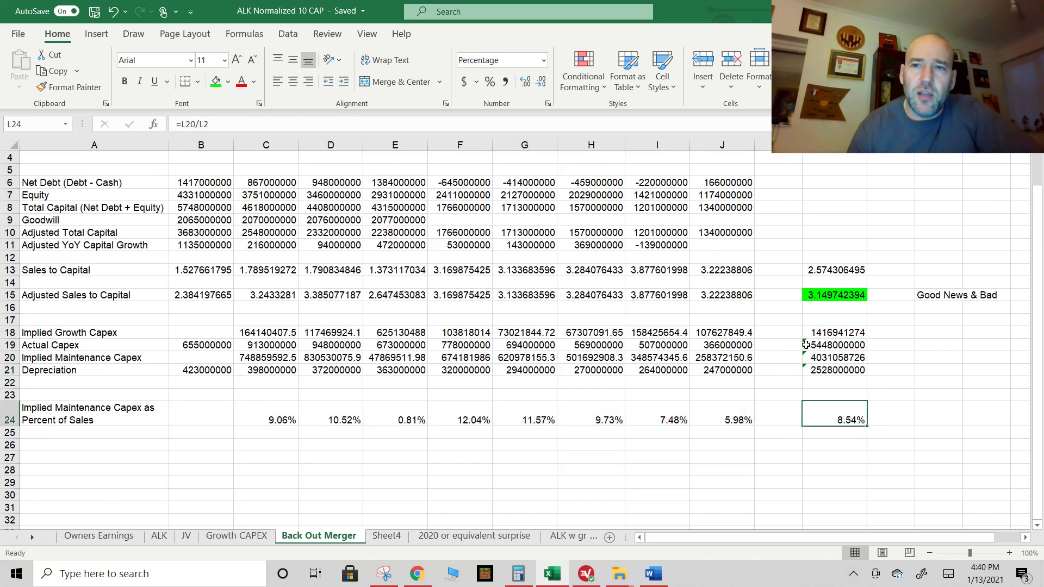
# Trace the period's maintenance capex percentage back to the FY12-19 revenue total and the Implied Maintenance Capex total
pyautogui.scroll(1, 837, 380)
pyautogui.click(827, 174)
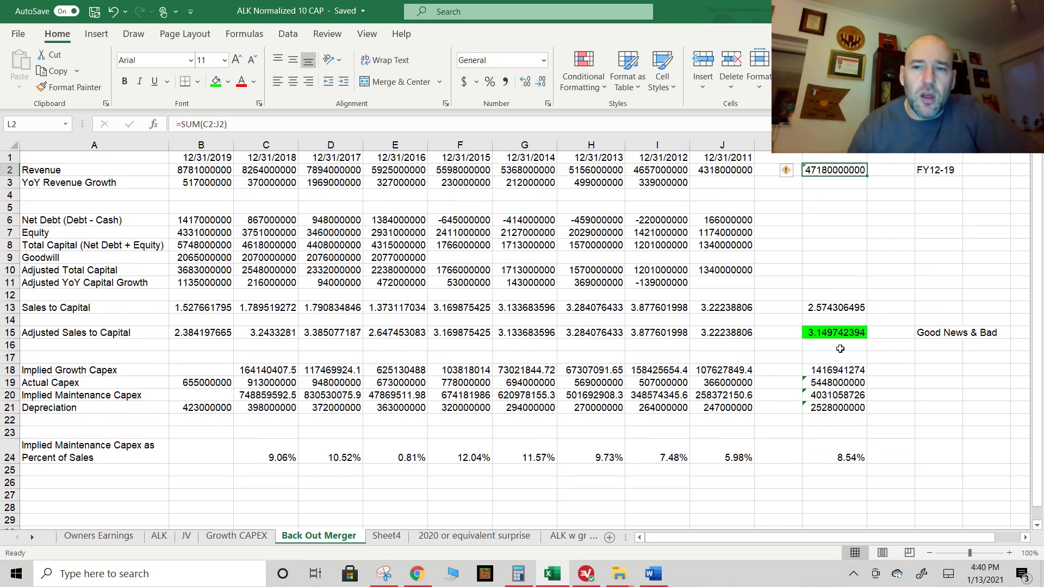
pyautogui.scroll(-2, 839, 368)
pyautogui.scroll(2, 837, 381)
pyautogui.scroll(1, 838, 381)
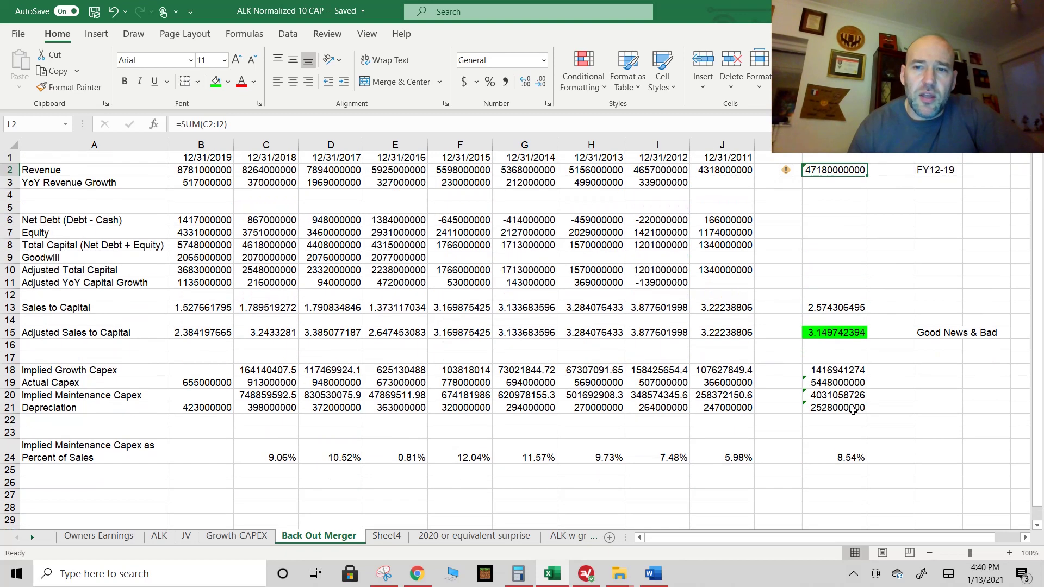
pyautogui.click(849, 457)
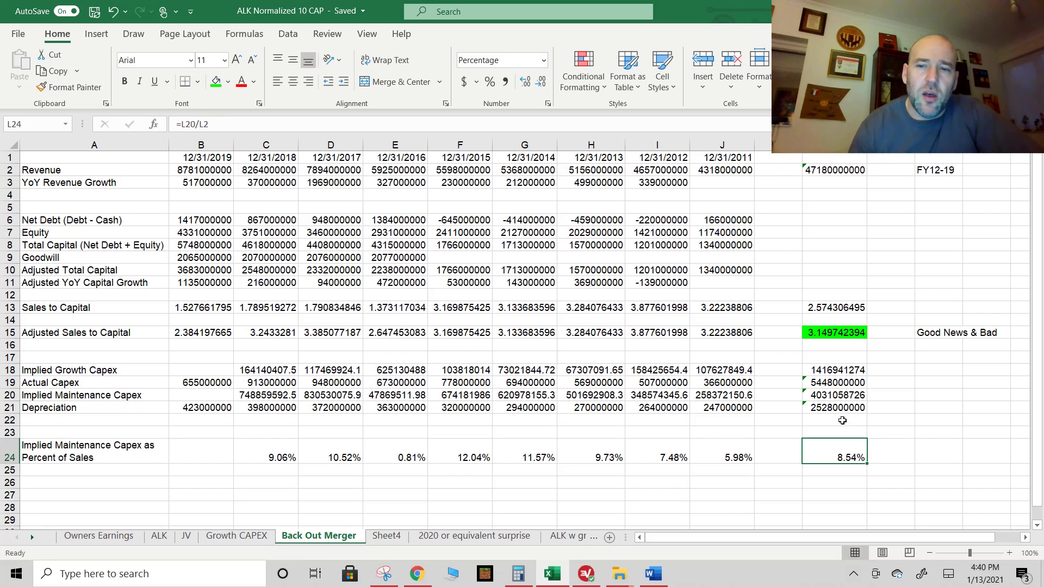
pyautogui.scroll(-1, 844, 431)
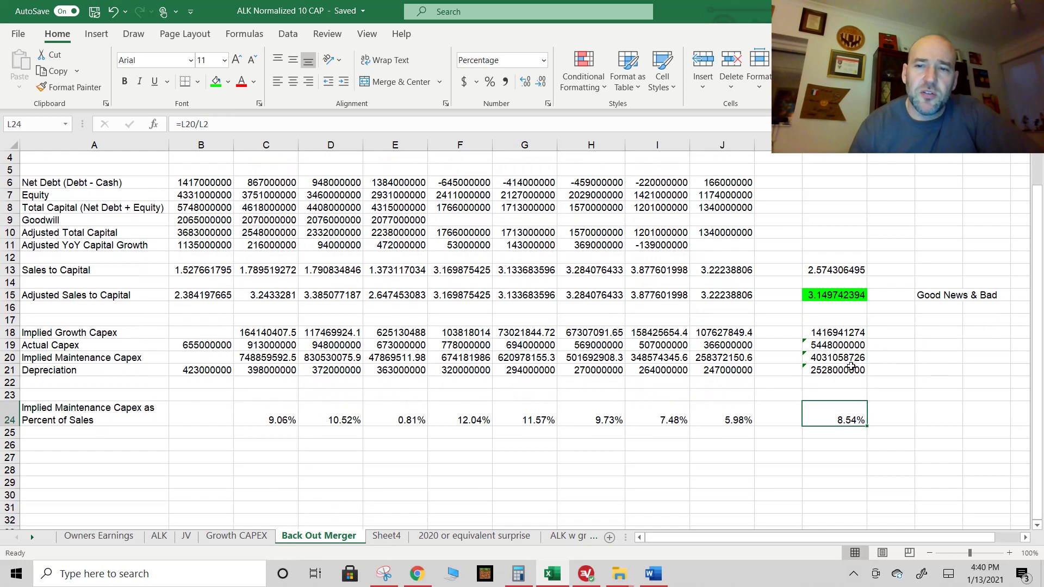
pyautogui.click(845, 359)
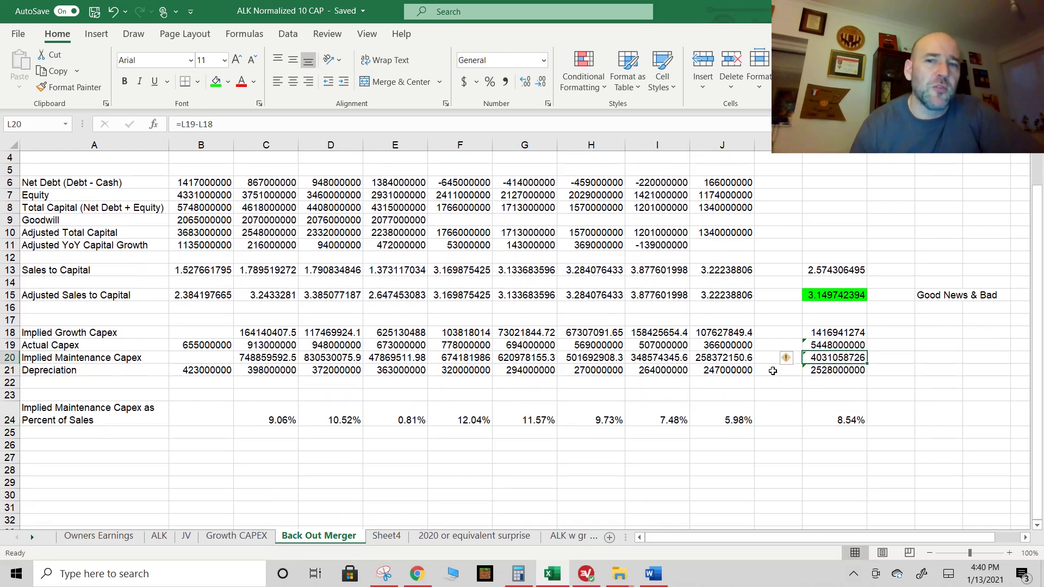
pyautogui.click(841, 421)
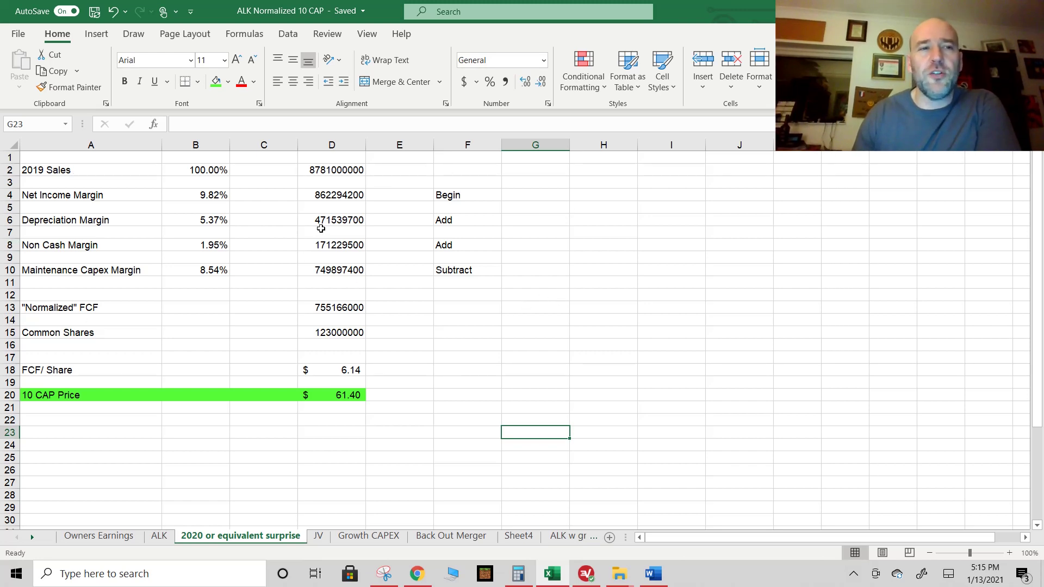
# On the 2020 or equivalent surprise sheet, review the 2019 Sales amount and percentage and the Net Income Margin
pyautogui.click(207, 218)
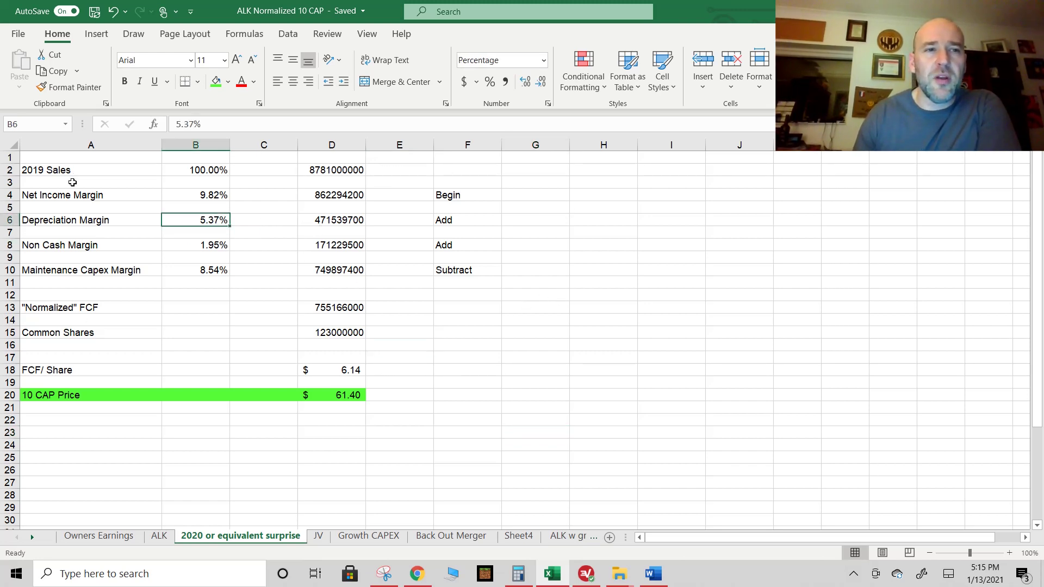
pyautogui.click(34, 171)
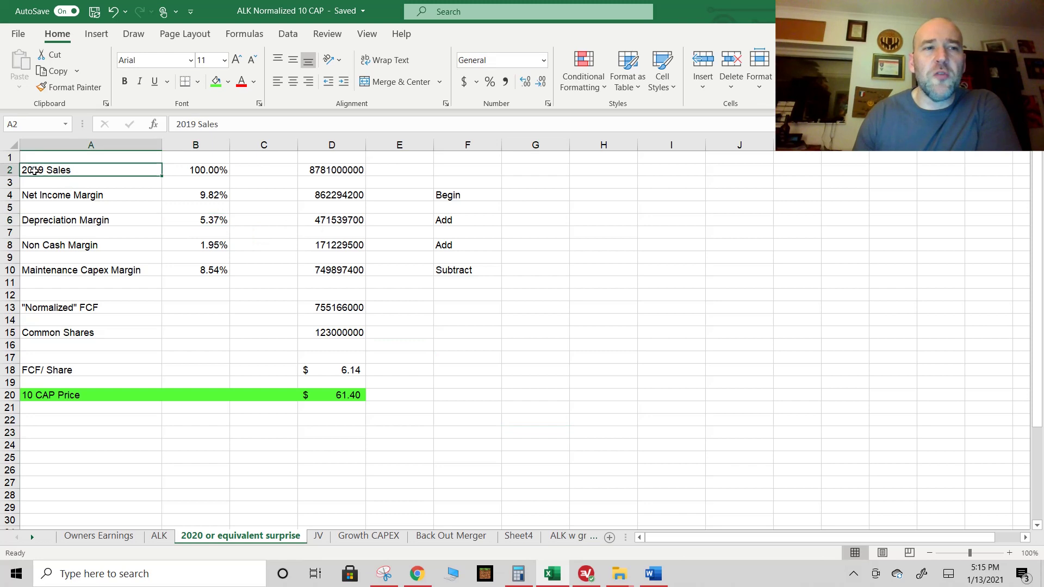
pyautogui.click(341, 170)
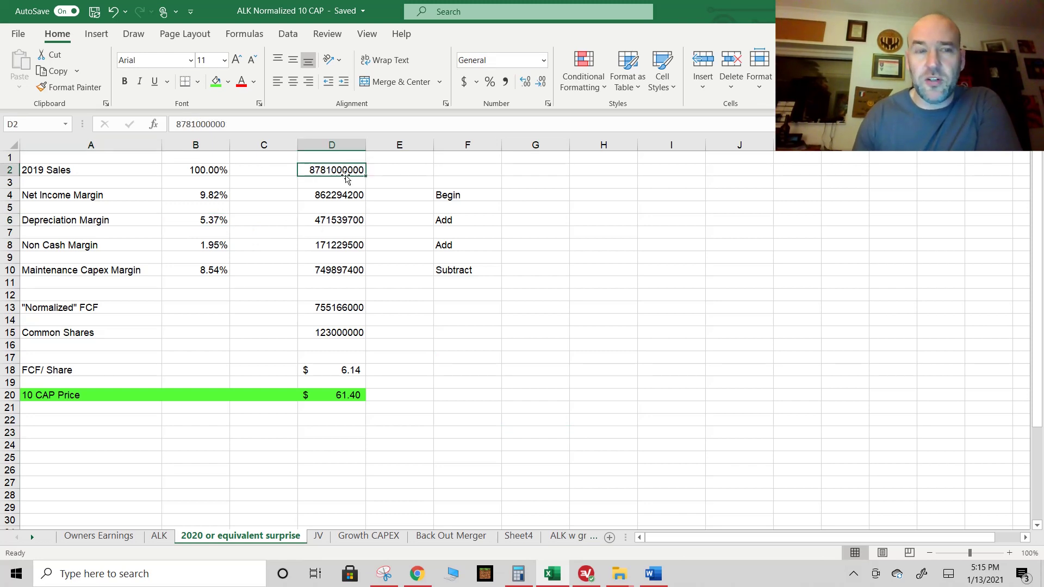
pyautogui.click(196, 169)
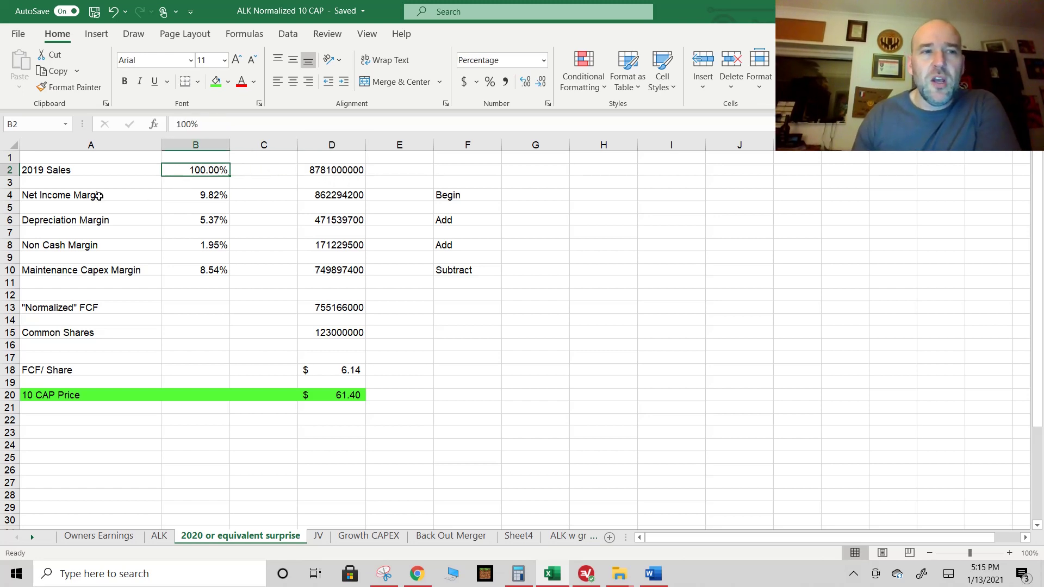
pyautogui.click(106, 196)
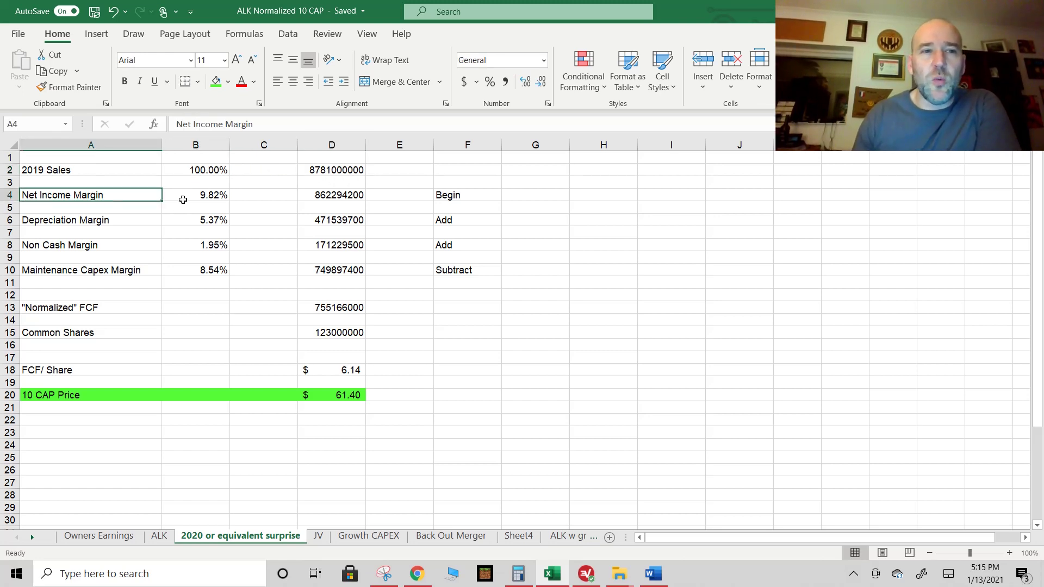
pyautogui.click(215, 195)
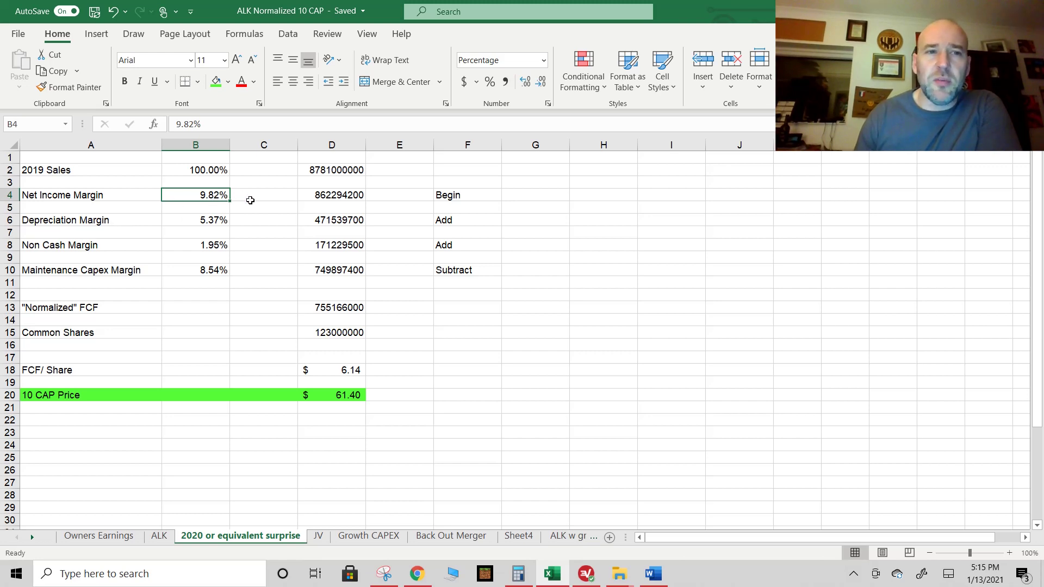
# Review the Depreciation, Non Cash and Maintenance Capex margins and the dollar amounts calculated from 2019 Sales
pyautogui.click(208, 220)
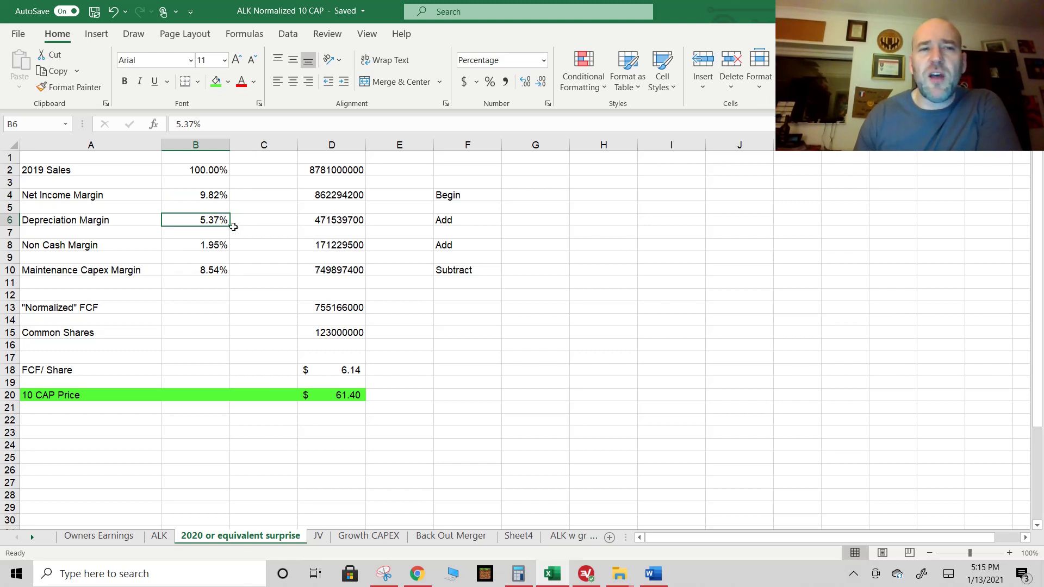
pyautogui.click(193, 247)
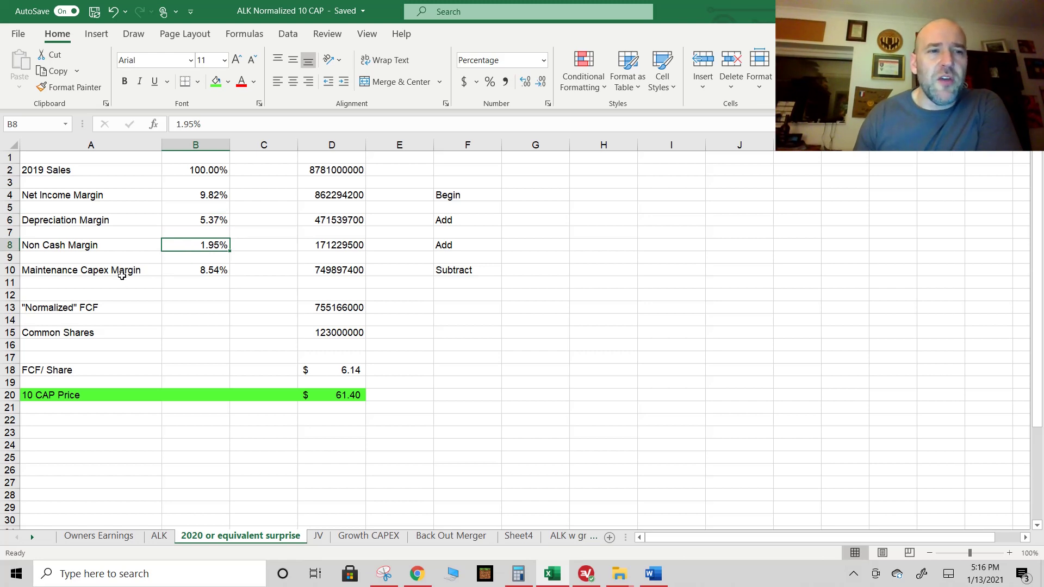
pyautogui.click(215, 271)
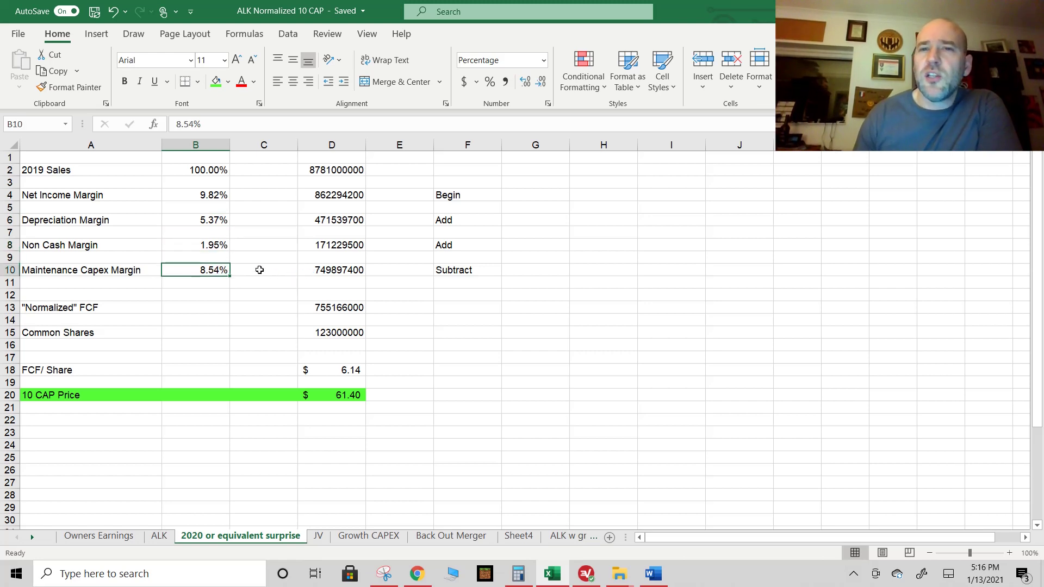
pyautogui.click(348, 169)
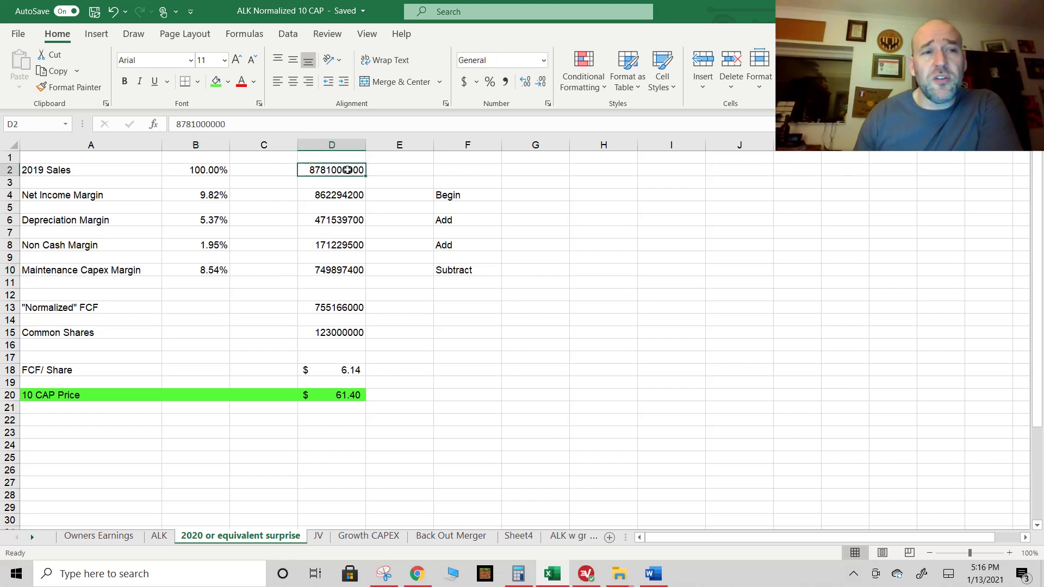
pyautogui.moveTo(343, 193); pyautogui.dragTo(354, 262)
pyautogui.click(351, 268)
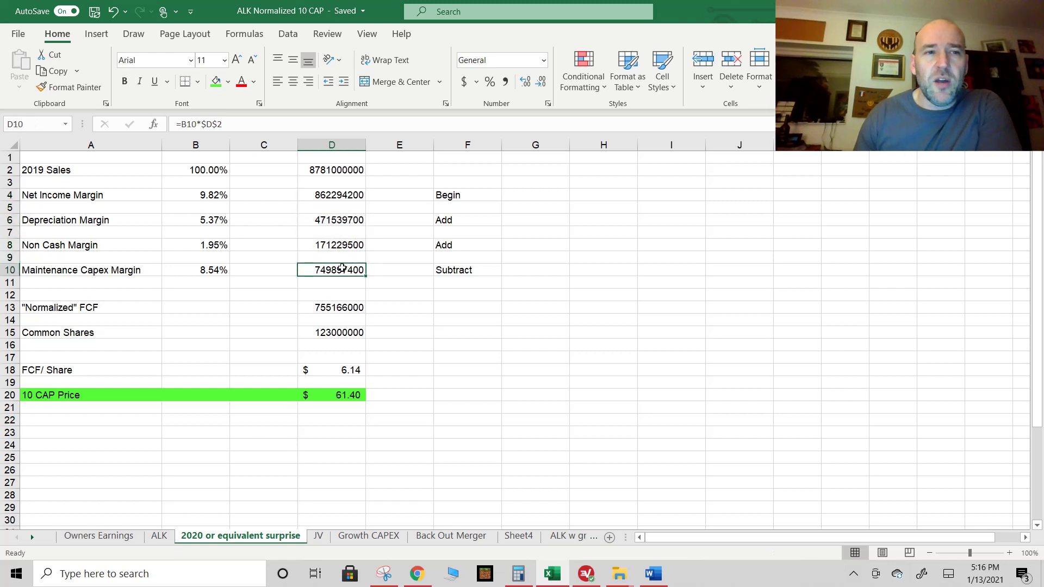
# Trace how "Normalized" FCF starts from net income, adds depreciation and non-cash items, and subtracts maintenance capex
pyautogui.click(447, 196)
pyautogui.click(452, 219)
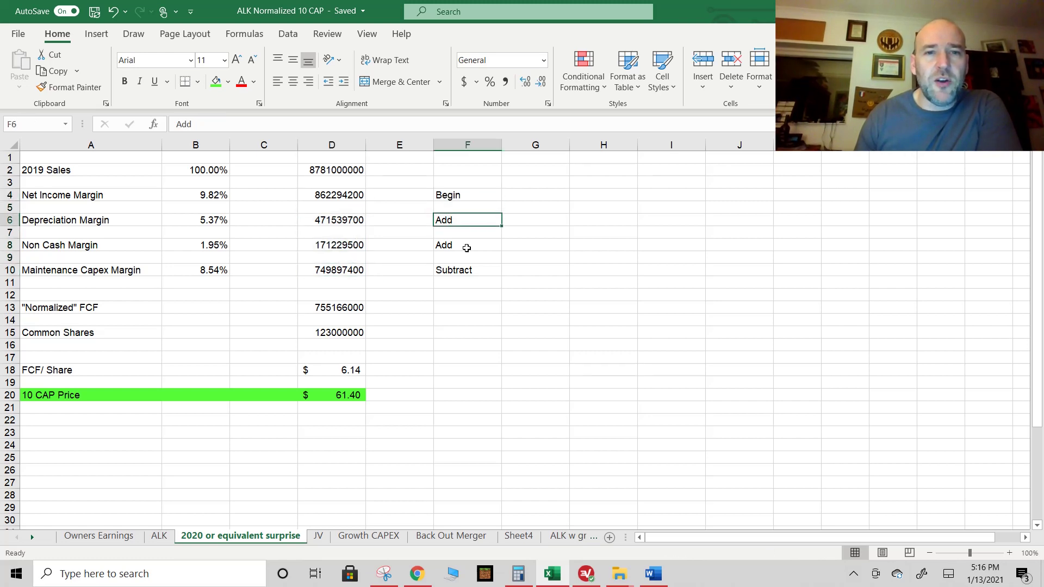
pyautogui.click(466, 248)
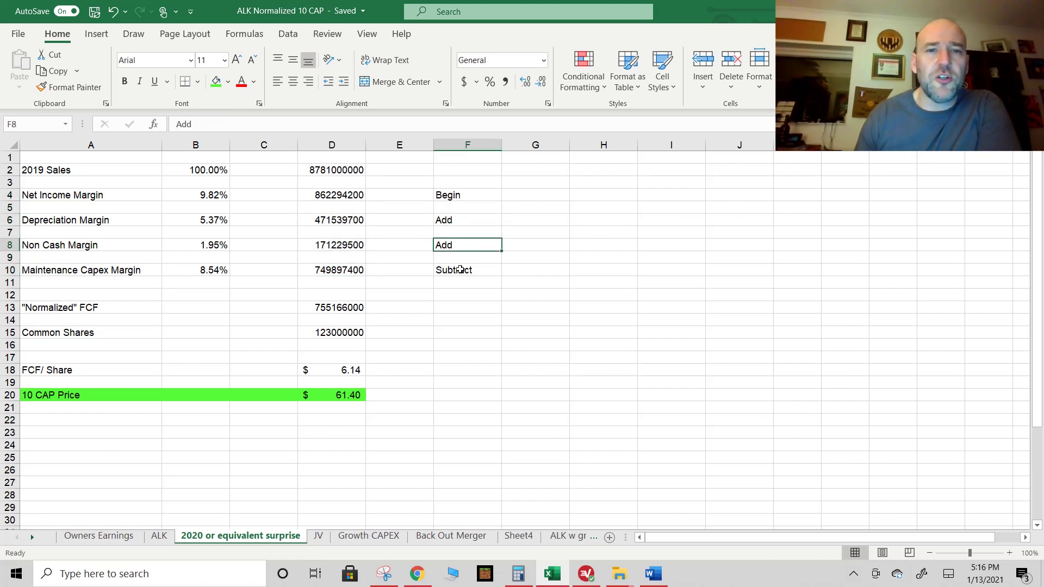
pyautogui.click(460, 270)
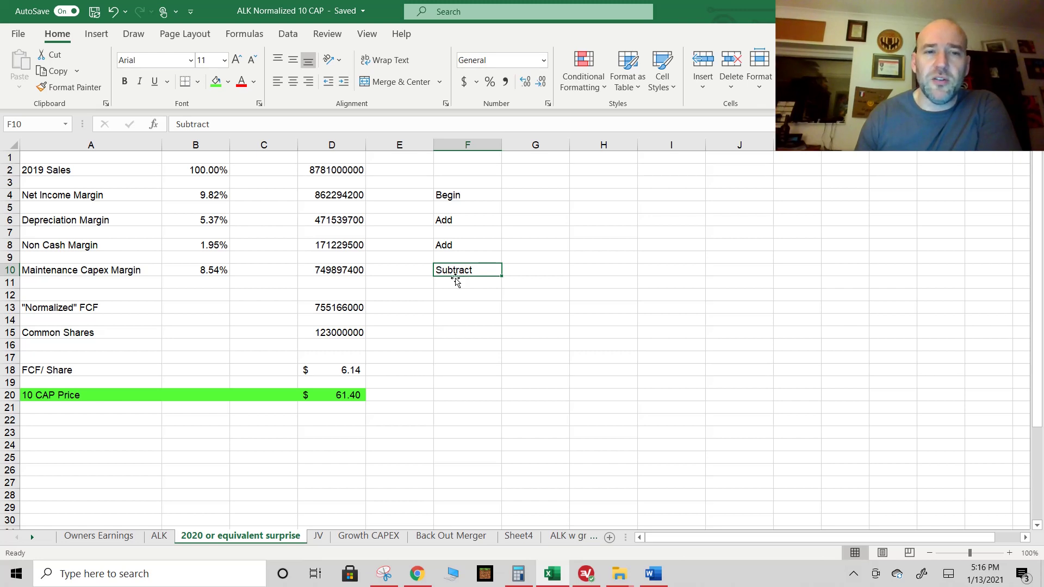
pyautogui.click(340, 284)
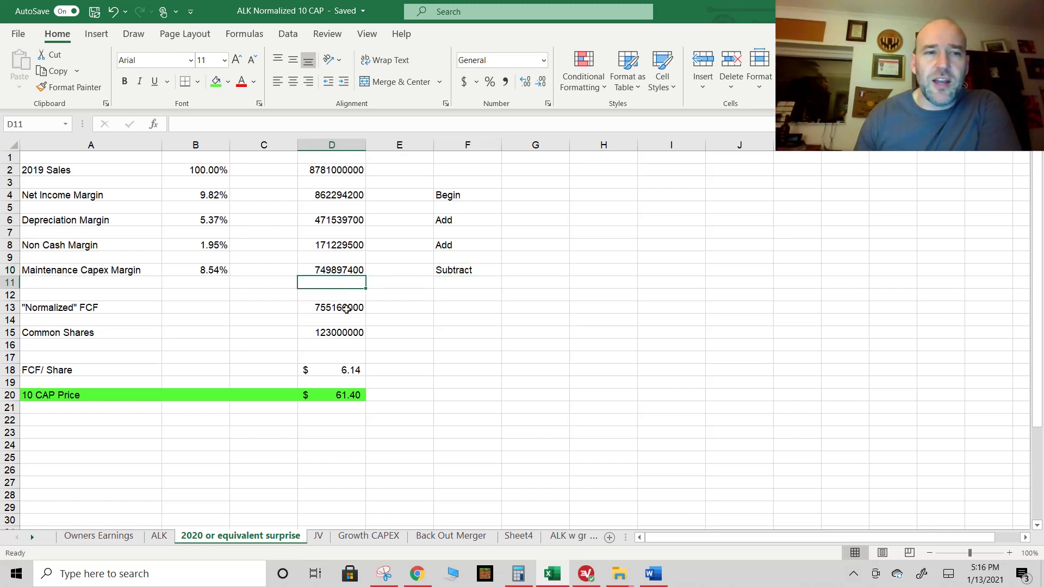
pyautogui.click(346, 309)
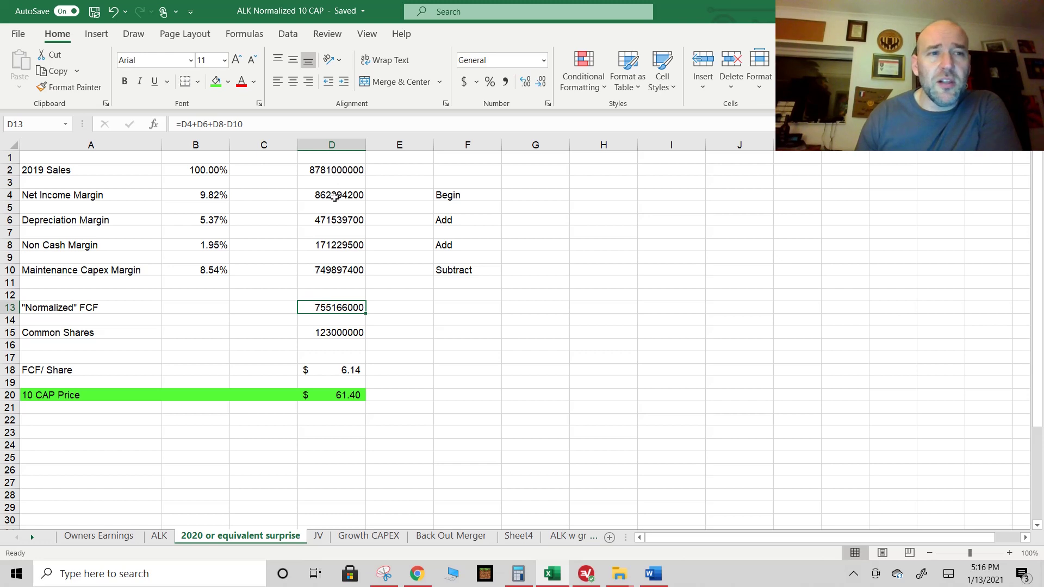
# Examine the Common Shares count and the formulas behind FCF/Share and the 10 CAP Price
pyautogui.click(98, 332)
pyautogui.click(324, 331)
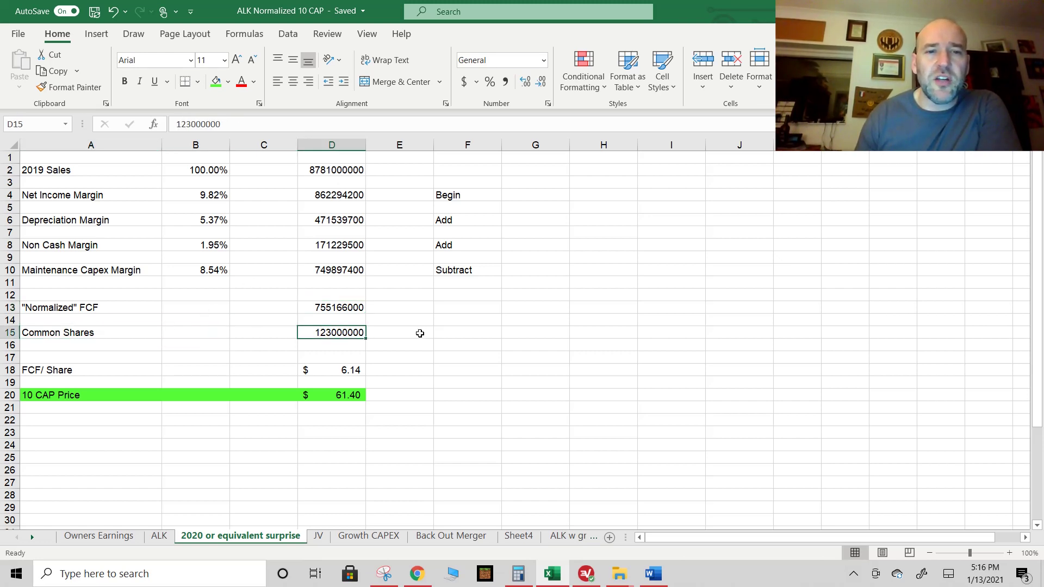
pyautogui.click(344, 371)
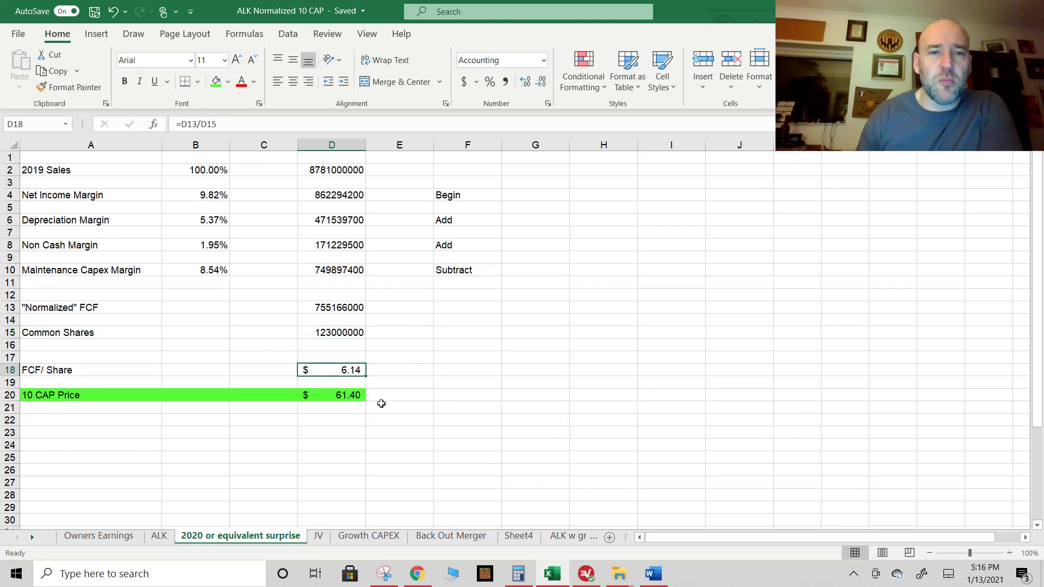
pyautogui.click(357, 395)
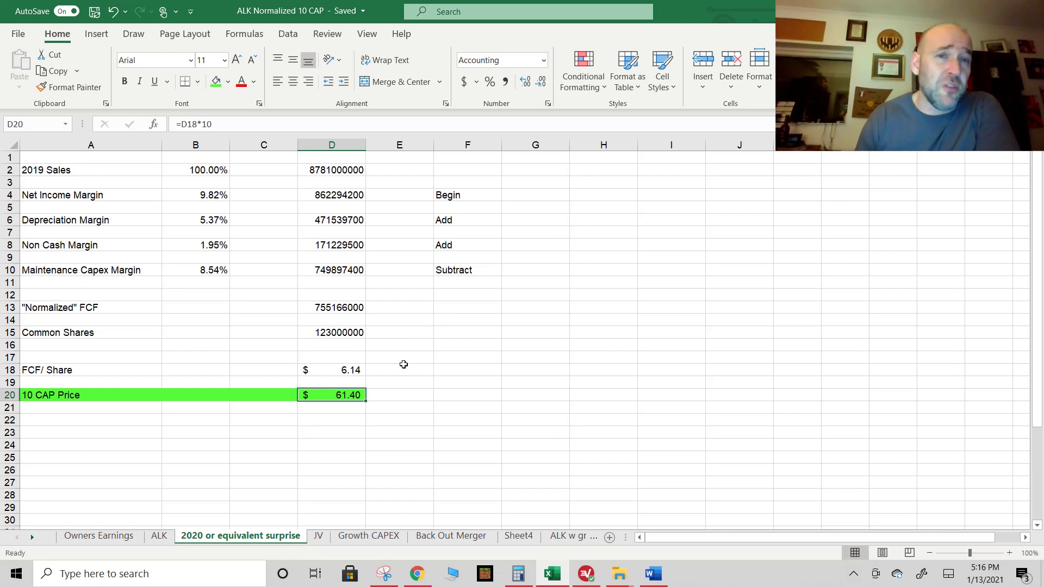
pyautogui.click(440, 369)
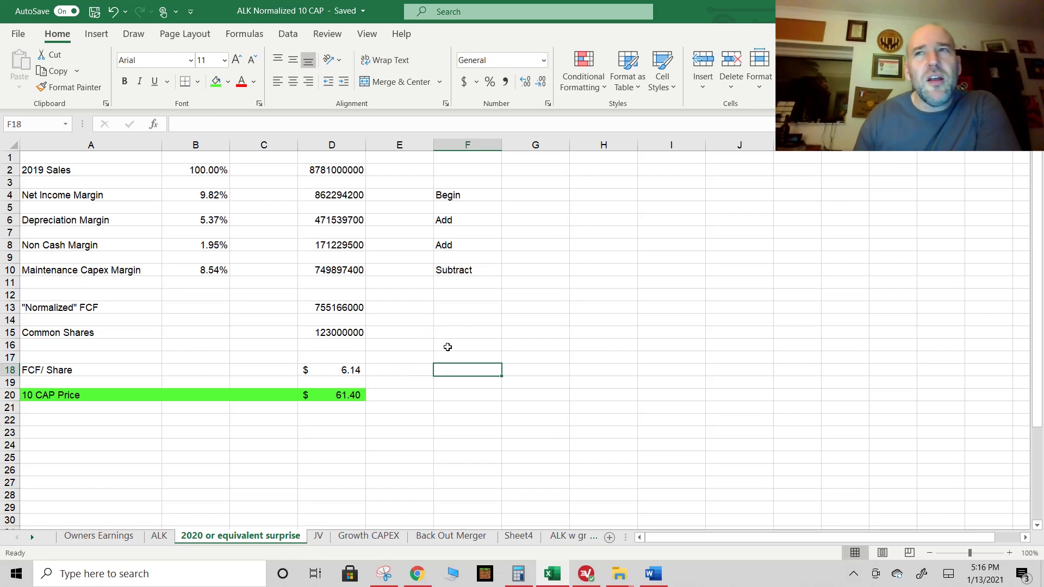
# Compare the 2019 Sales amount behind the valuation with the 2021–2030 scenario table further down the sheet
pyautogui.scroll(-1, 447, 346)
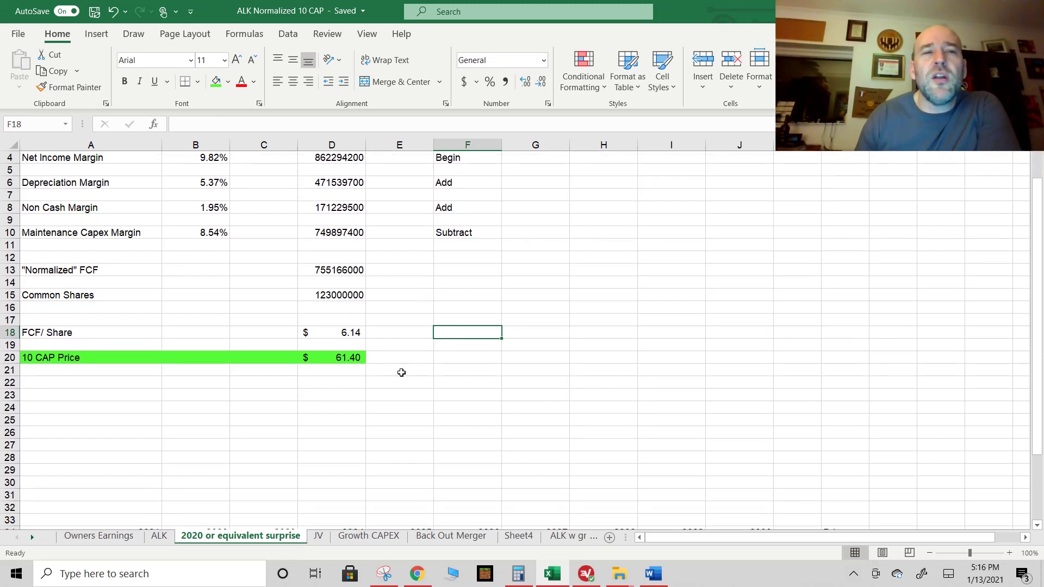
pyautogui.scroll(1, 401, 373)
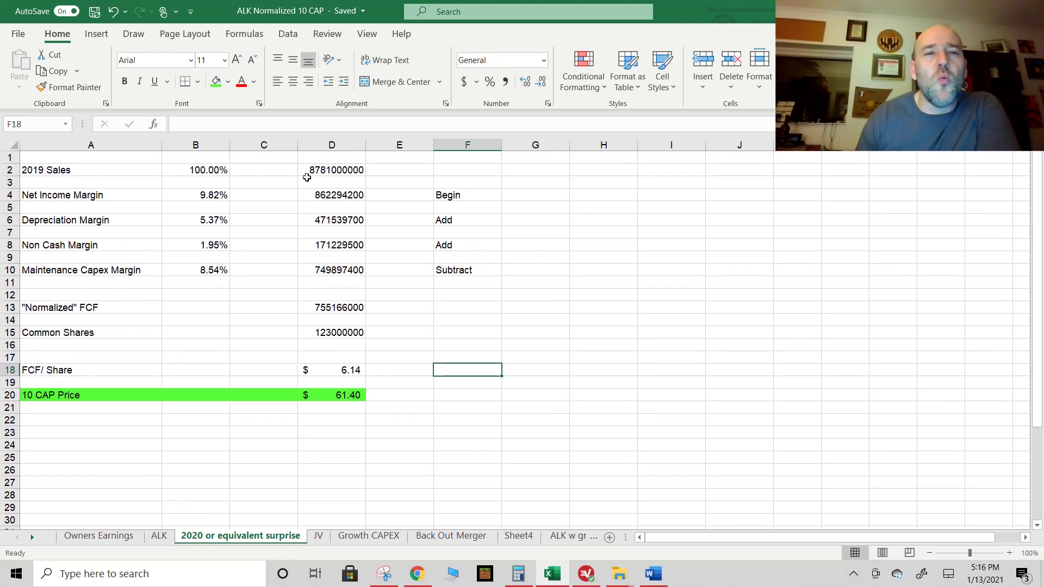
pyautogui.click(340, 166)
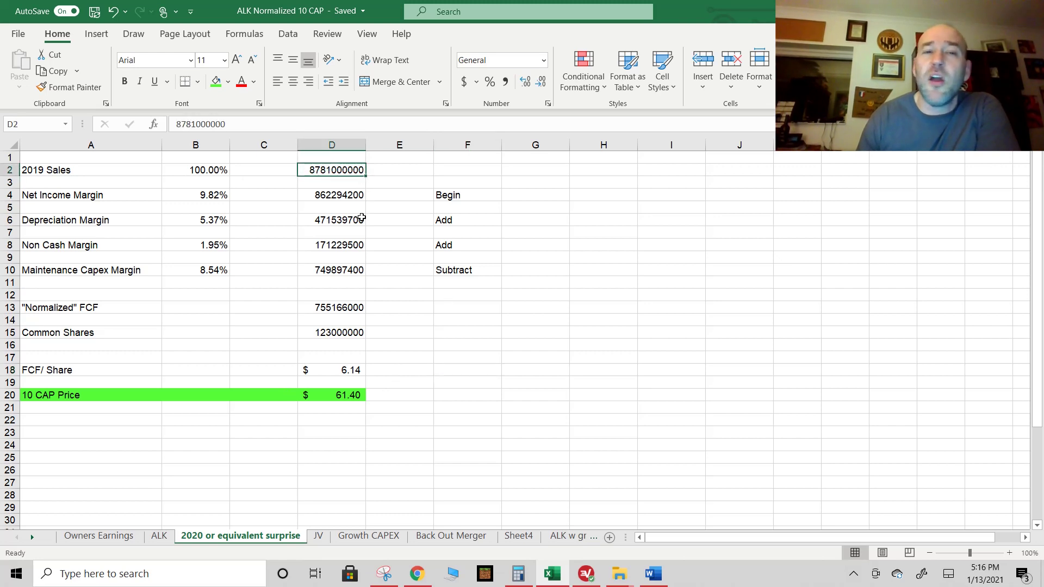
pyautogui.scroll(-9, 359, 221)
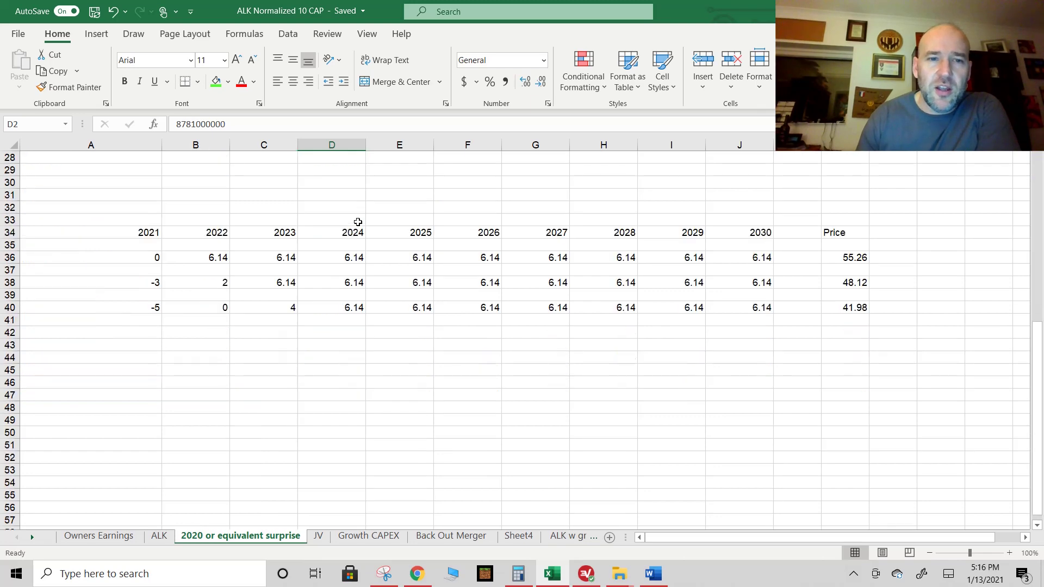
pyautogui.scroll(2, 357, 222)
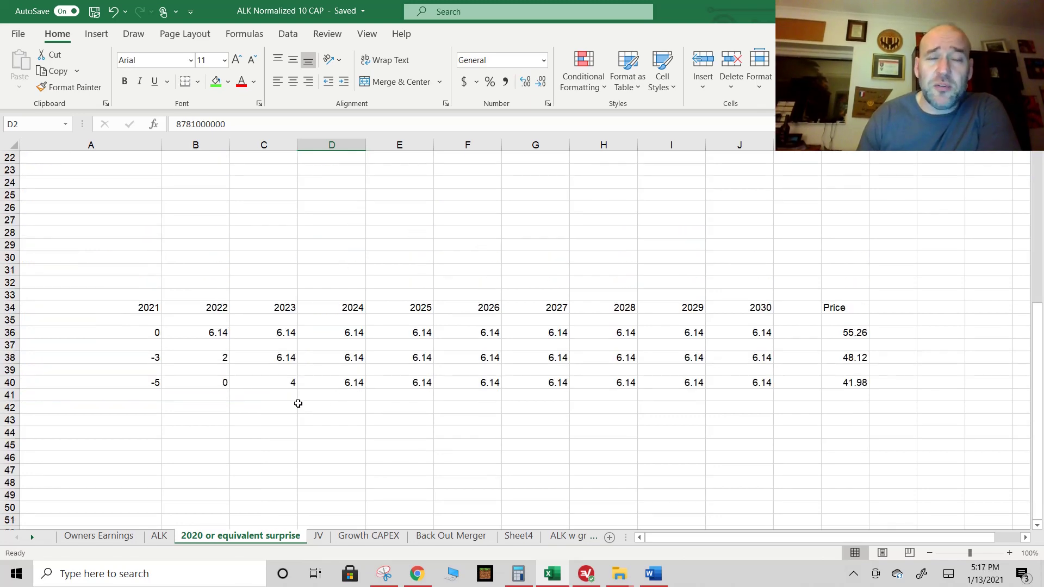
pyautogui.scroll(7, 298, 404)
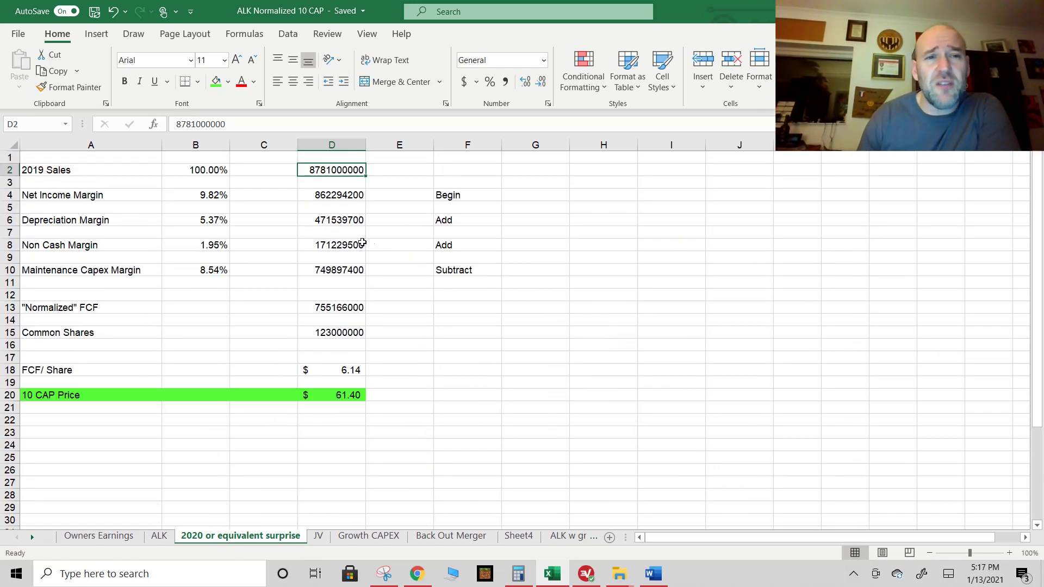
pyautogui.click(399, 337)
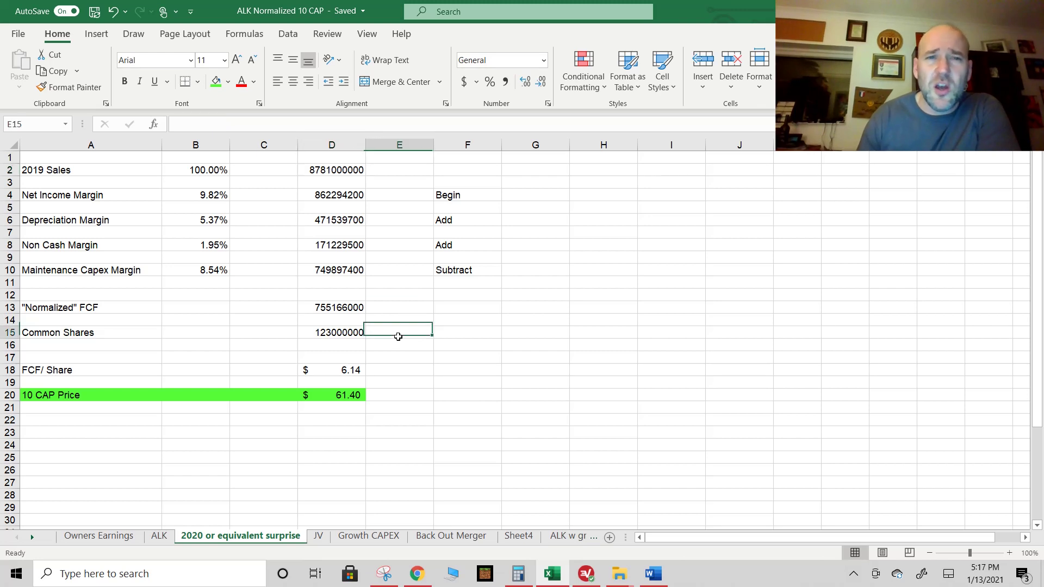
pyautogui.click(351, 170)
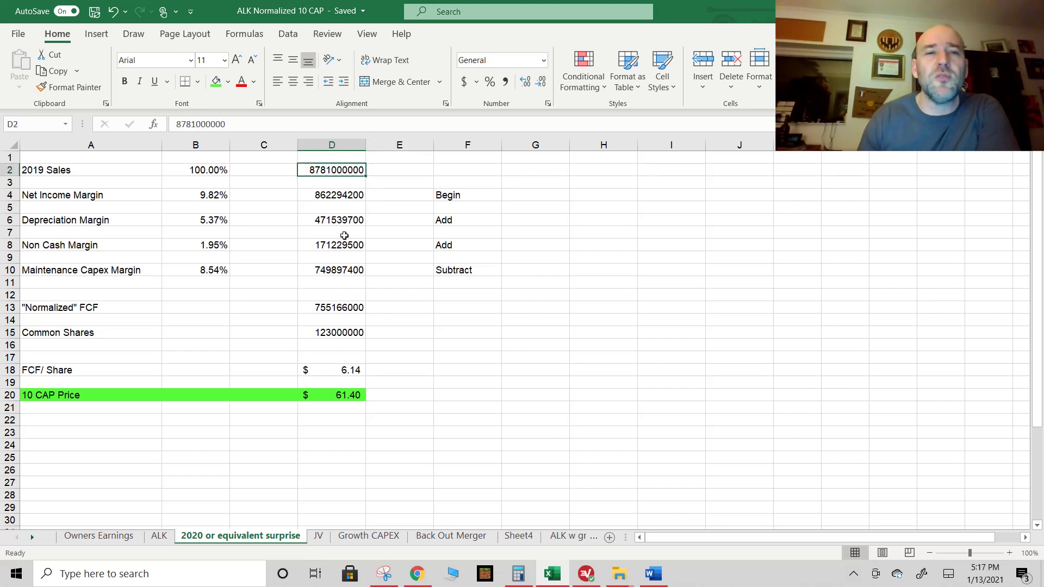
# Examine the first 2021–2030 scenario row, from the 2021 value of 0 through the following years to its summed Price
pyautogui.scroll(-2, 341, 242)
pyautogui.scroll(-2, 343, 305)
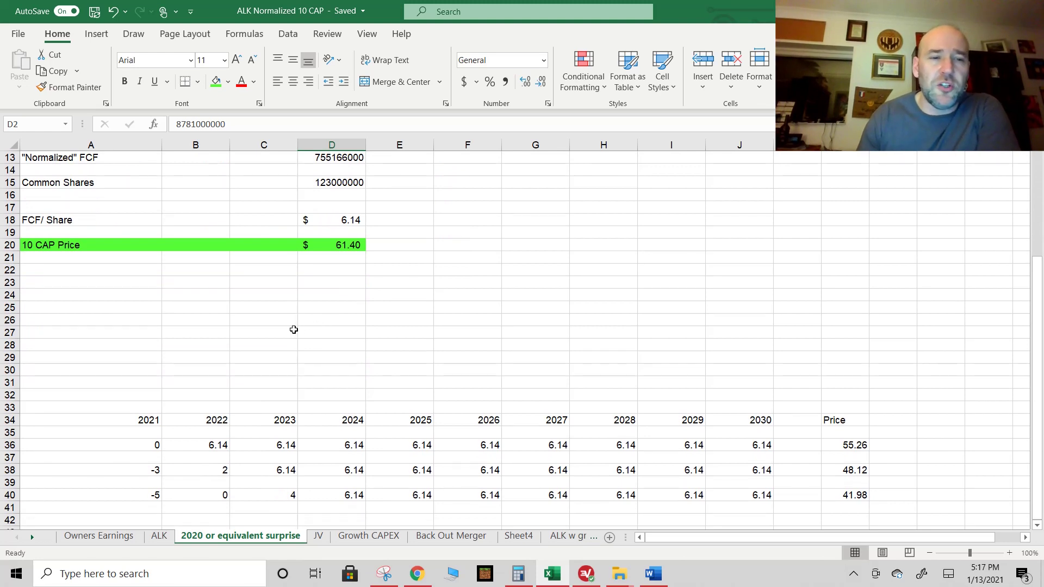
pyautogui.scroll(-2, 291, 336)
pyautogui.scroll(1, 288, 343)
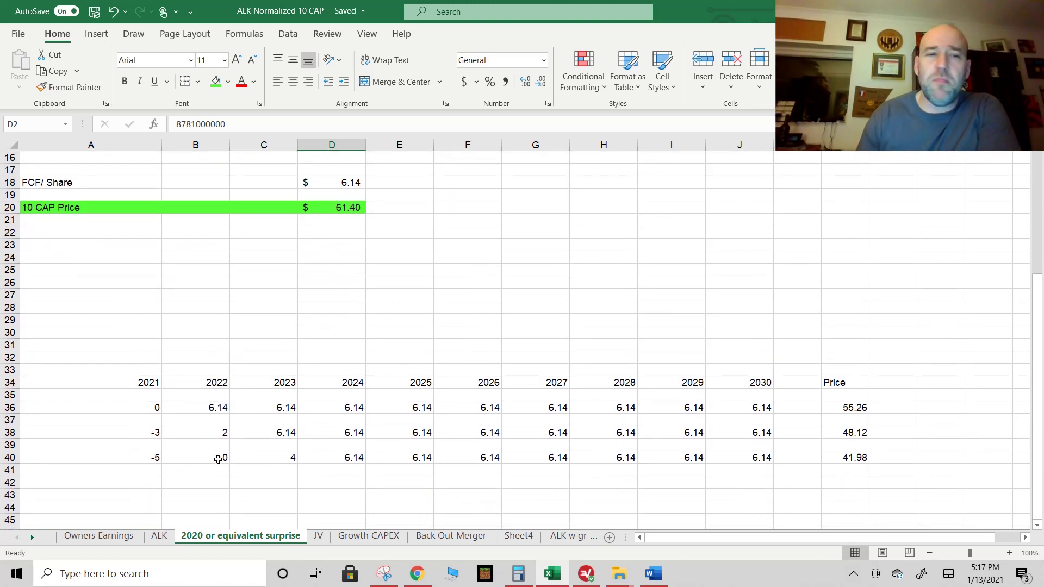
pyautogui.click(217, 407)
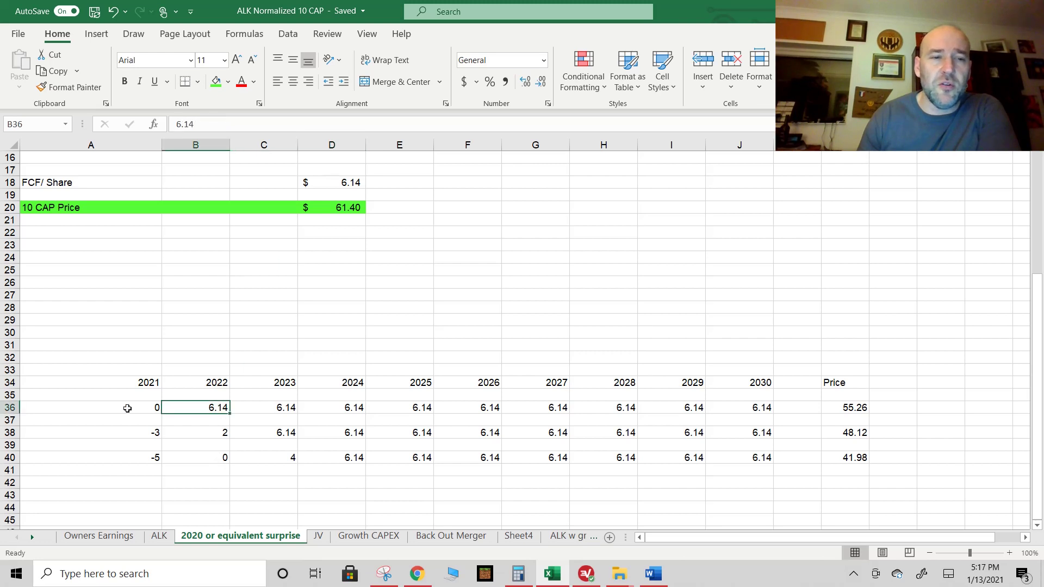
pyautogui.moveTo(128, 408); pyautogui.dragTo(859, 403)
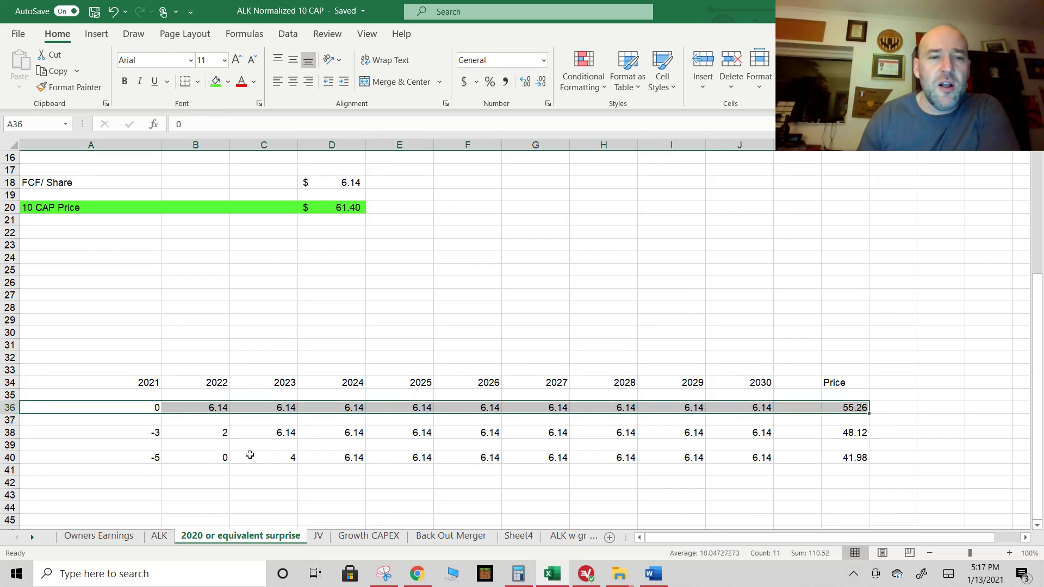
pyautogui.click(233, 457)
pyautogui.click(220, 408)
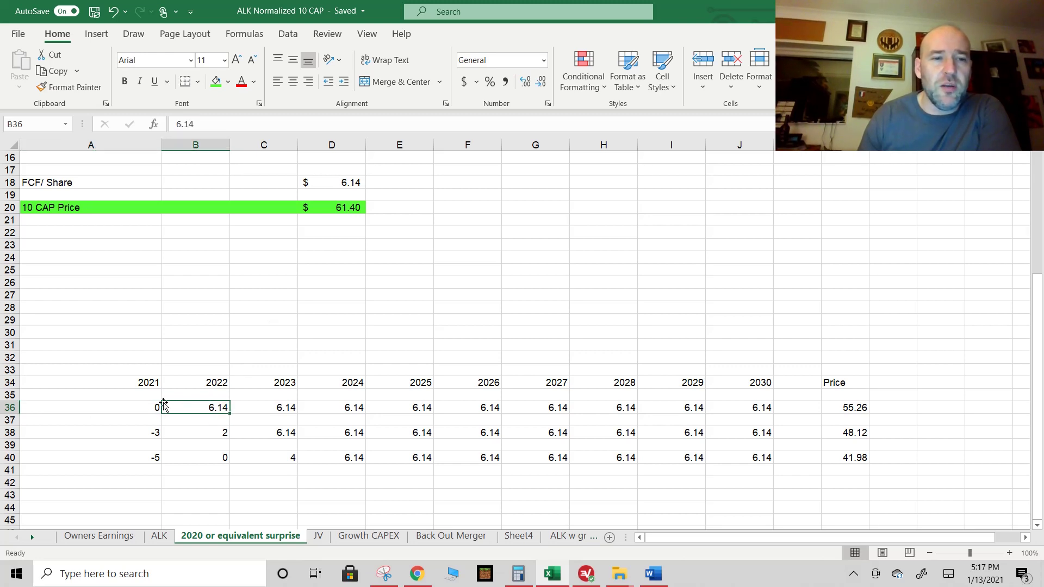
pyautogui.click(143, 407)
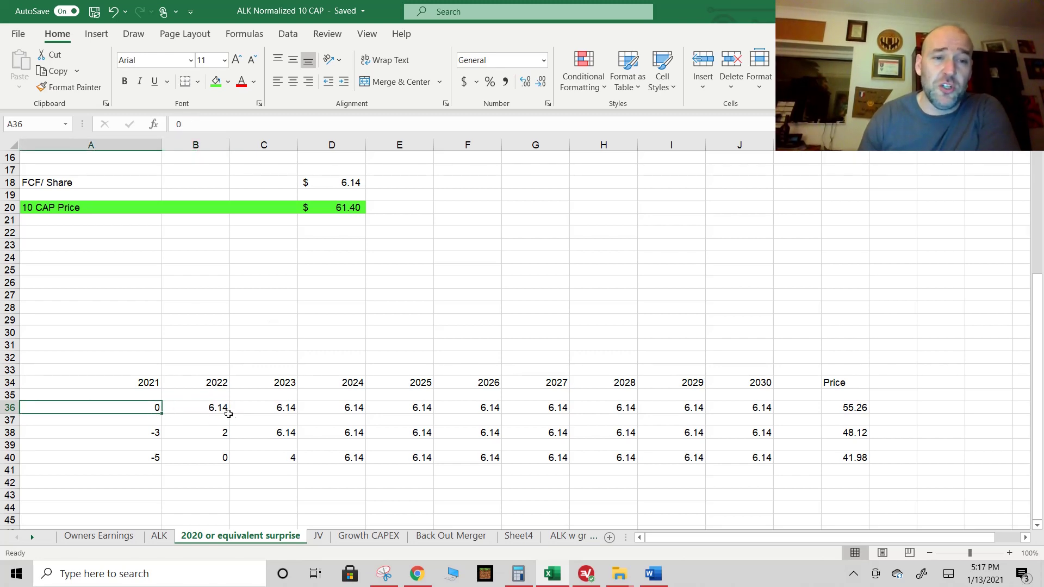
pyautogui.moveTo(210, 405); pyautogui.dragTo(846, 412)
pyautogui.click(854, 410)
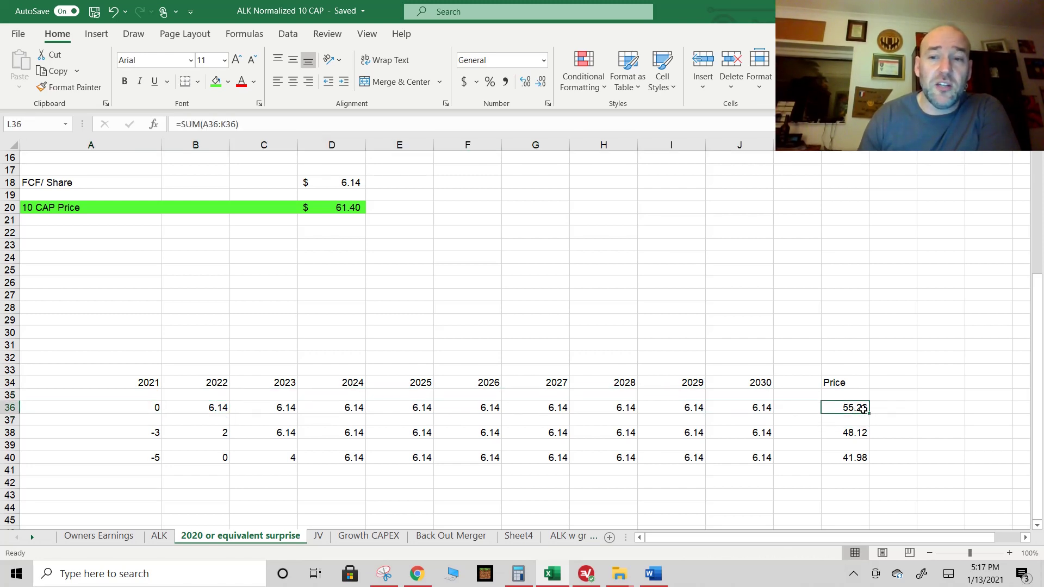
pyautogui.click(139, 409)
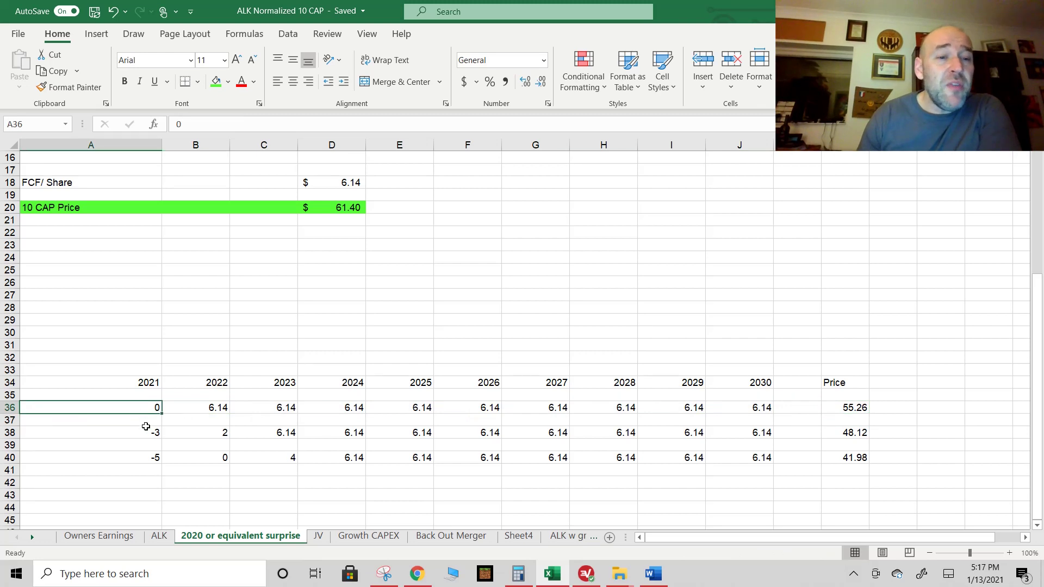
# Examine the second scenario row, starting at -3 for 2021, across its yearly values and its Price formula
pyautogui.click(149, 435)
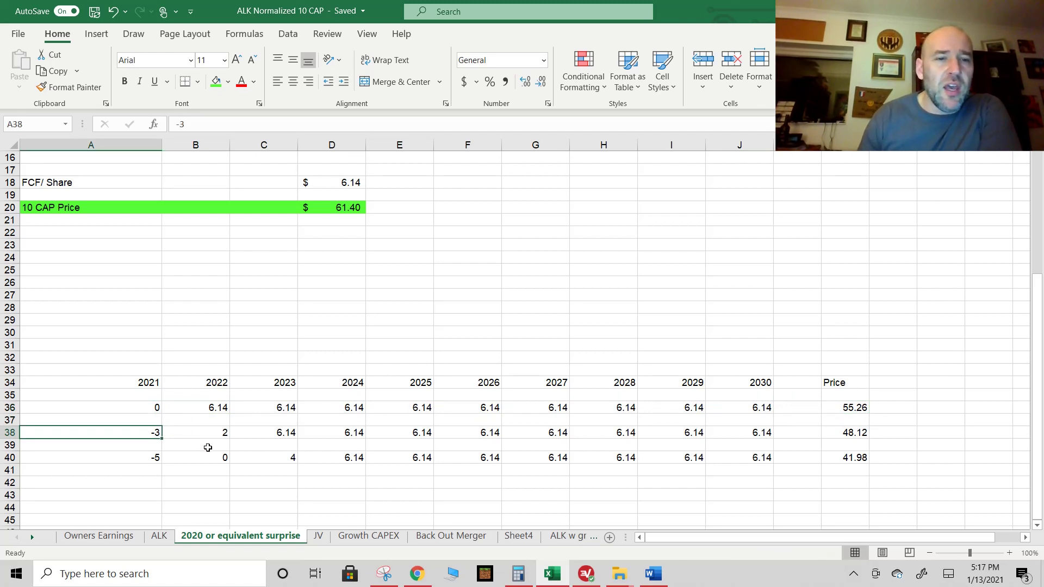
pyautogui.click(214, 432)
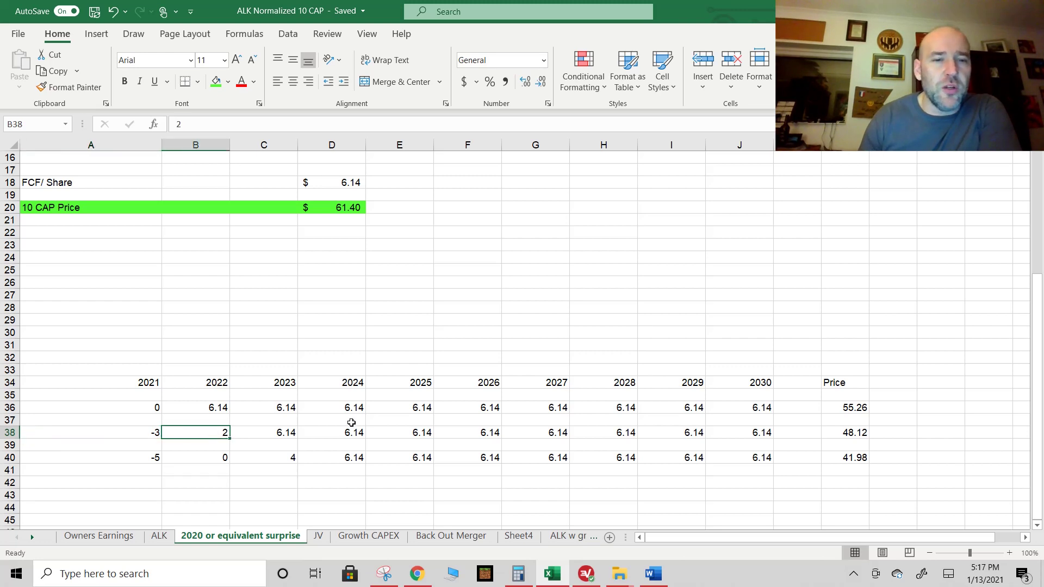
pyautogui.click(290, 433)
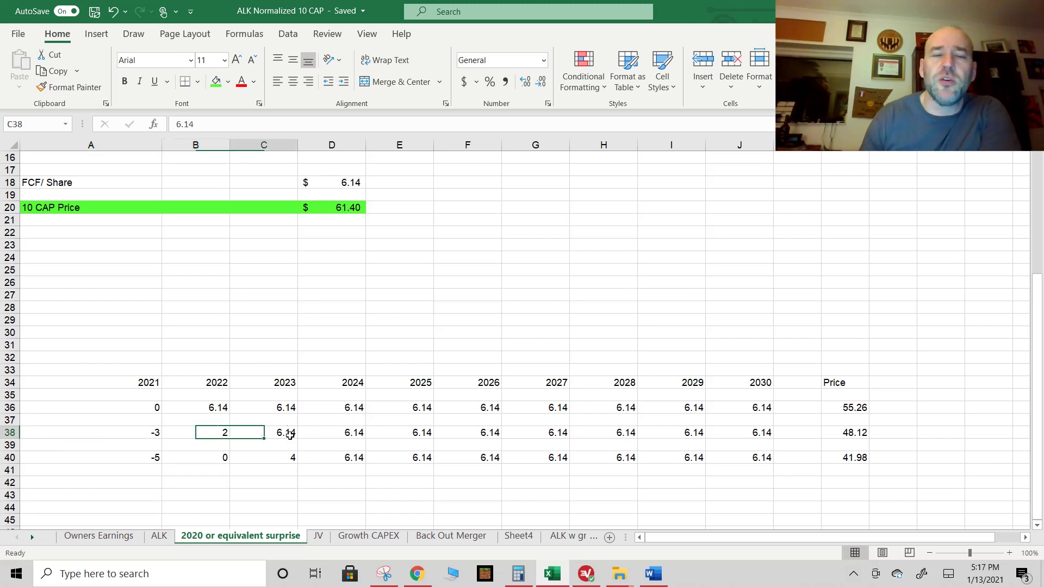
pyautogui.click(854, 432)
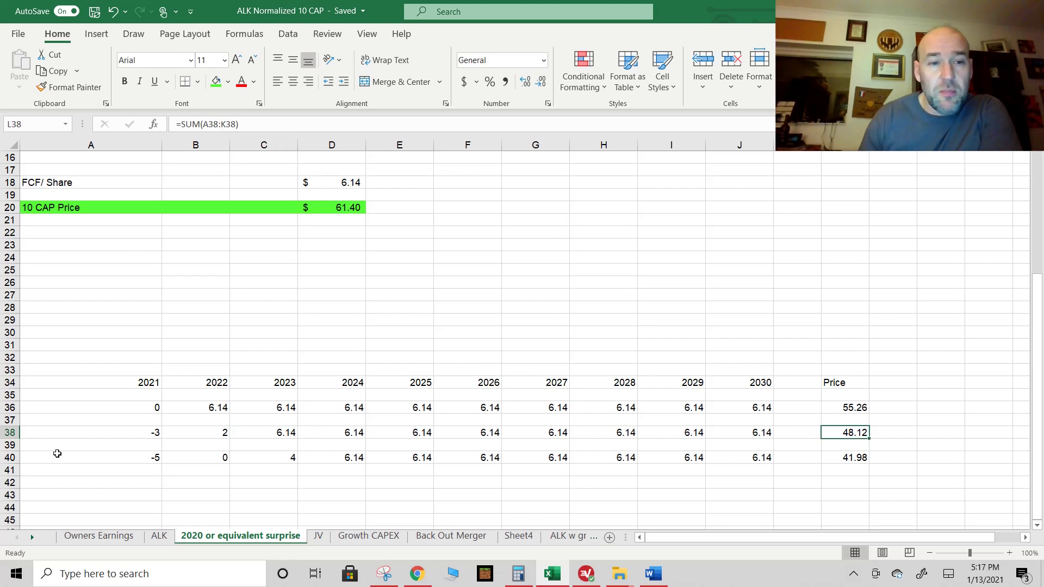
pyautogui.moveTo(166, 433); pyautogui.dragTo(806, 435)
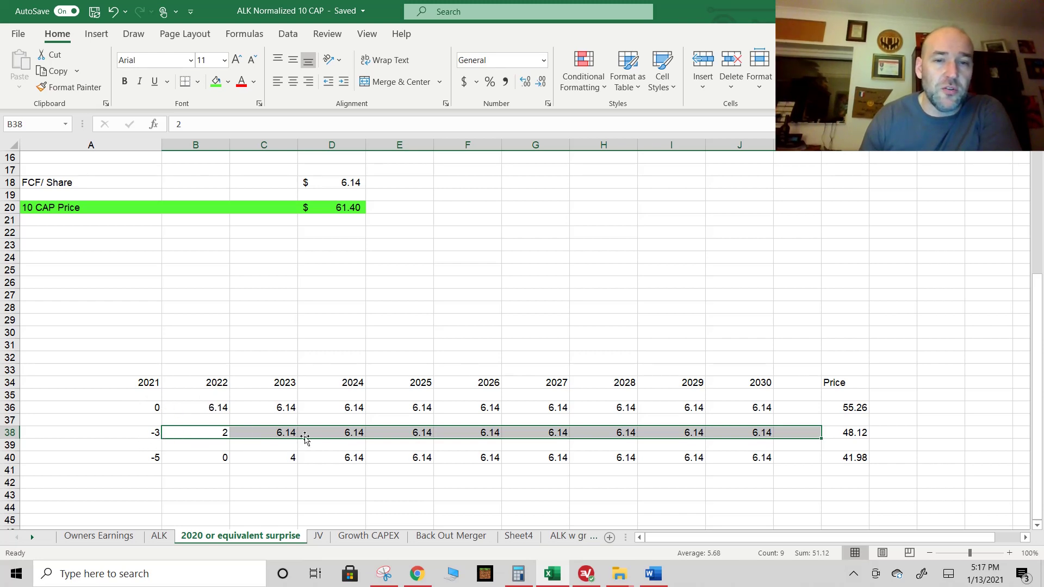
# Check the second scenario row's Price formula, and examine the third row from -5 in 2021 through its 2024 value to its Price
pyautogui.click(856, 433)
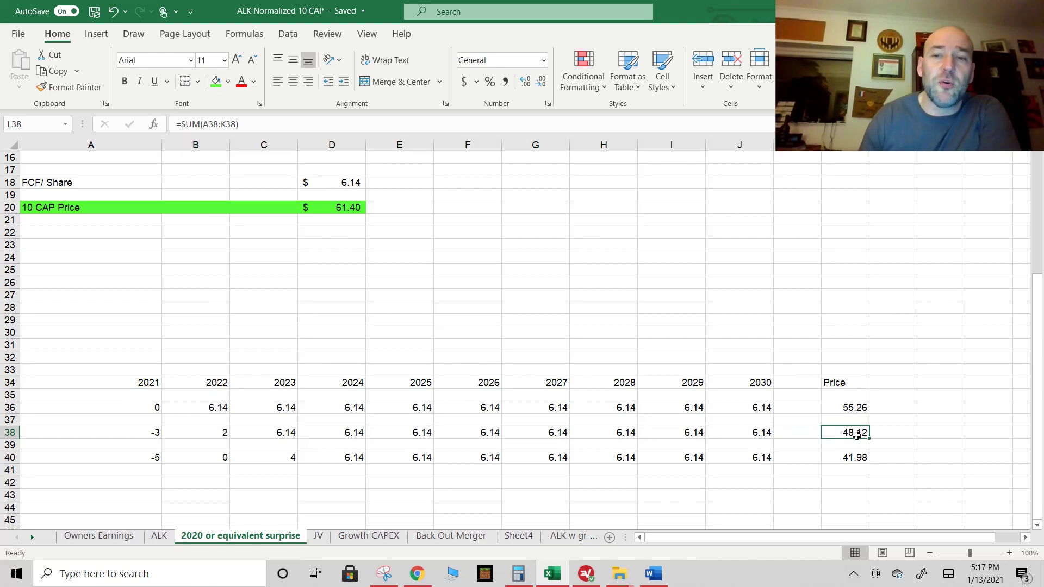
pyautogui.click(141, 459)
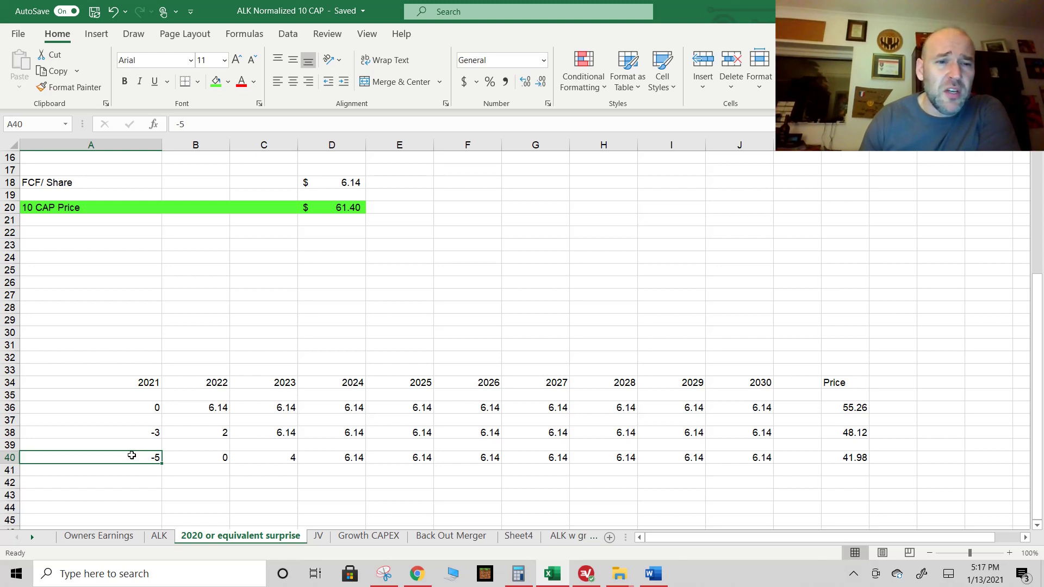
pyautogui.click(212, 458)
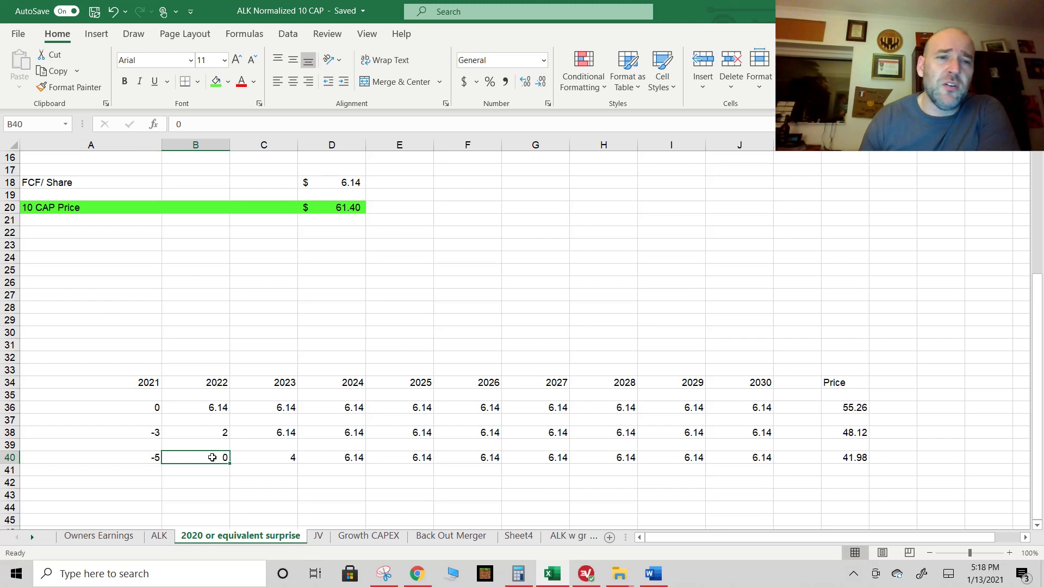
pyautogui.click(287, 455)
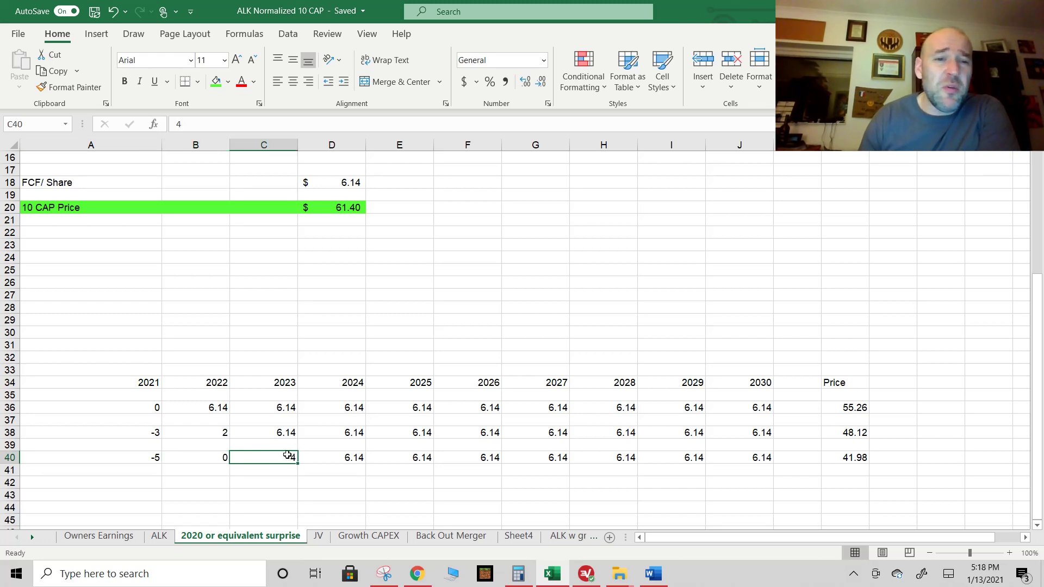
pyautogui.click(347, 456)
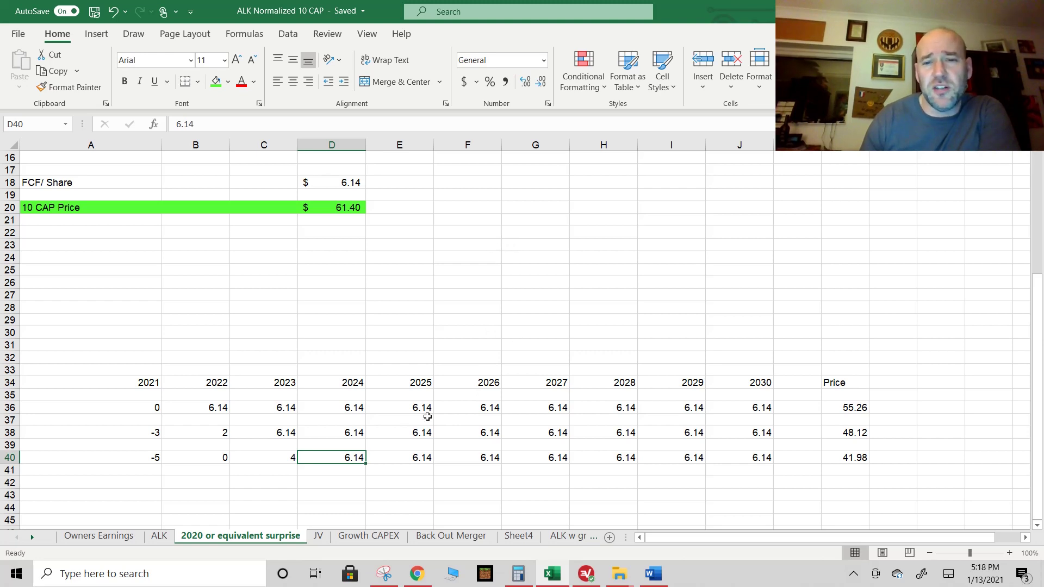
pyautogui.click(855, 457)
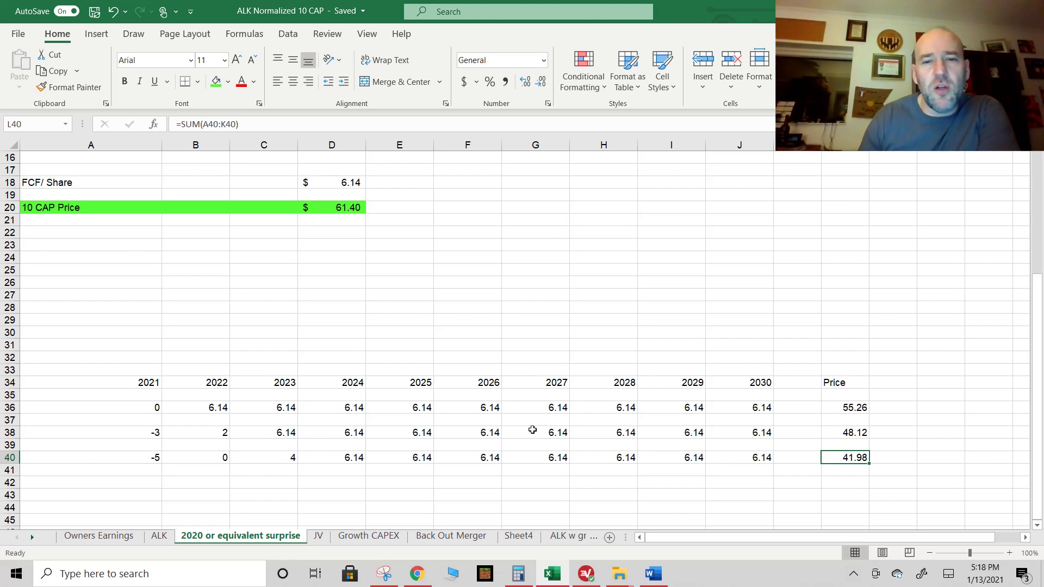
# Review the Common Shares count and the margin lines behind the 10 CAP Price against the 2021–2030 scenario table
pyautogui.scroll(4, 532, 430)
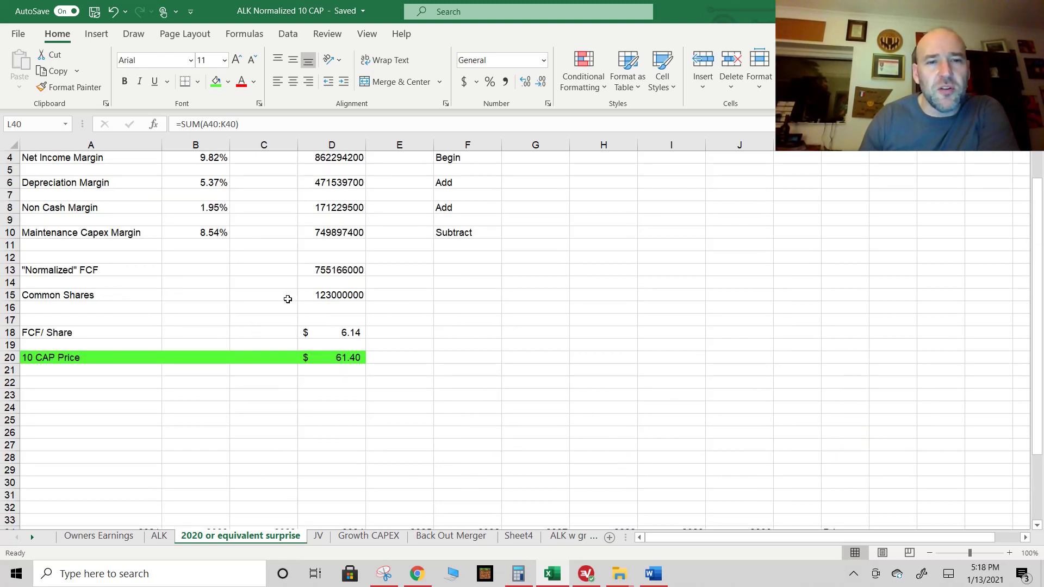
pyautogui.click(335, 296)
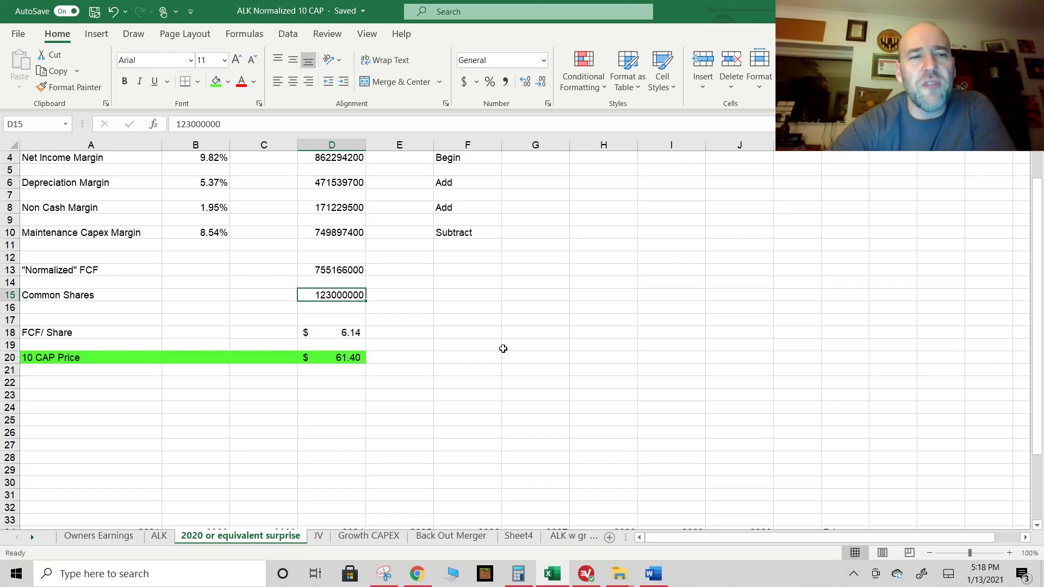
pyautogui.scroll(-4, 502, 348)
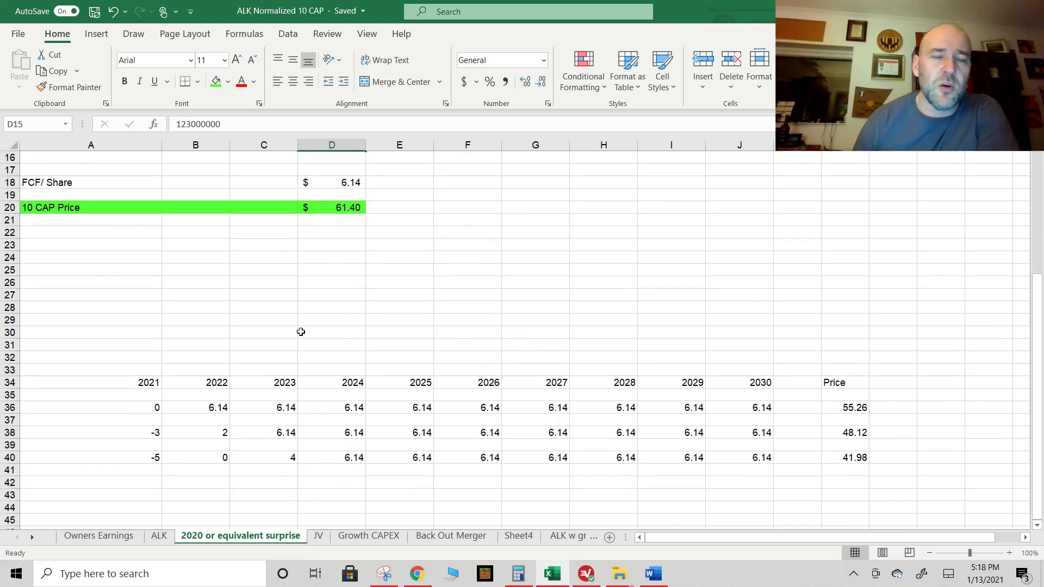
pyautogui.scroll(2, 295, 369)
pyautogui.scroll(3, 296, 369)
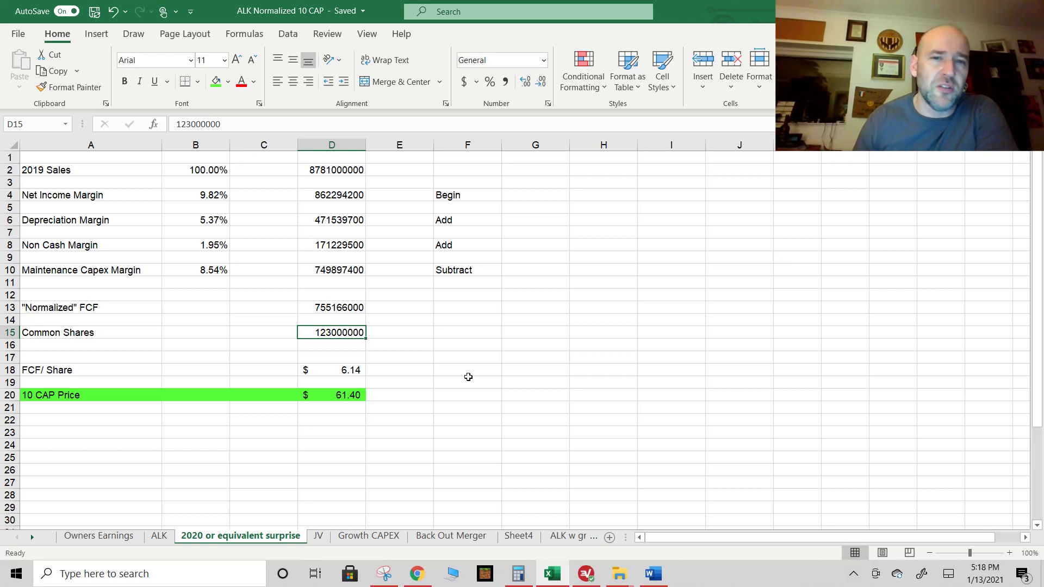
pyautogui.scroll(-2, 468, 376)
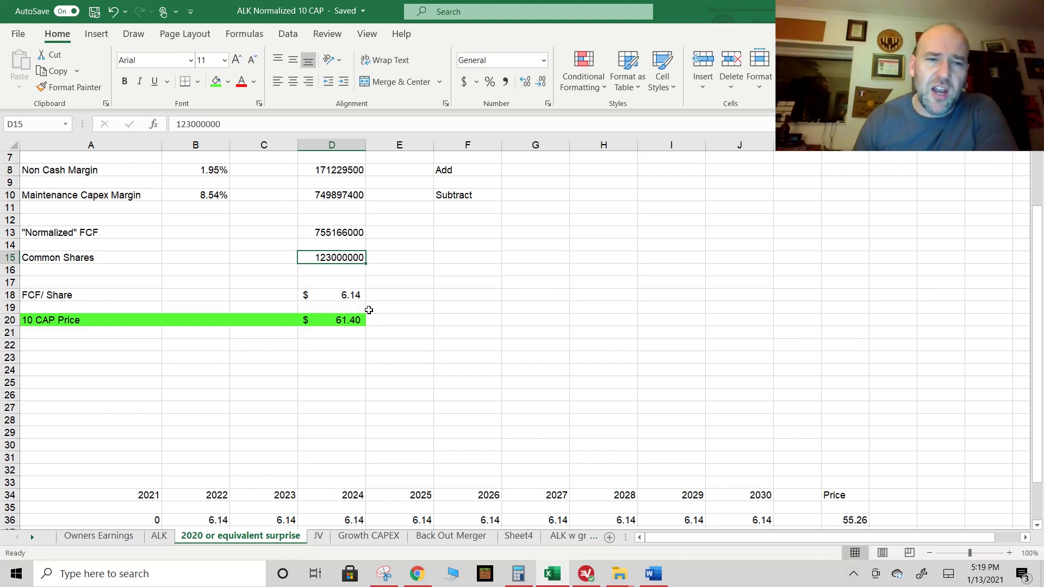
pyautogui.scroll(2, 483, 382)
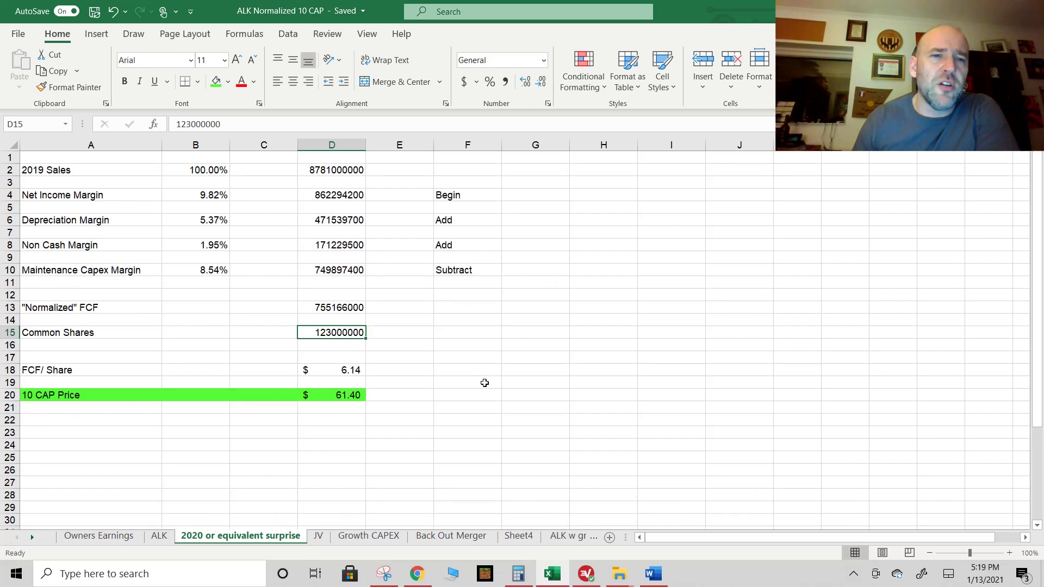
# Return to the 2021–2030 scenarios and examine the 2022 value in the first scenario row
pyautogui.scroll(-3, 473, 382)
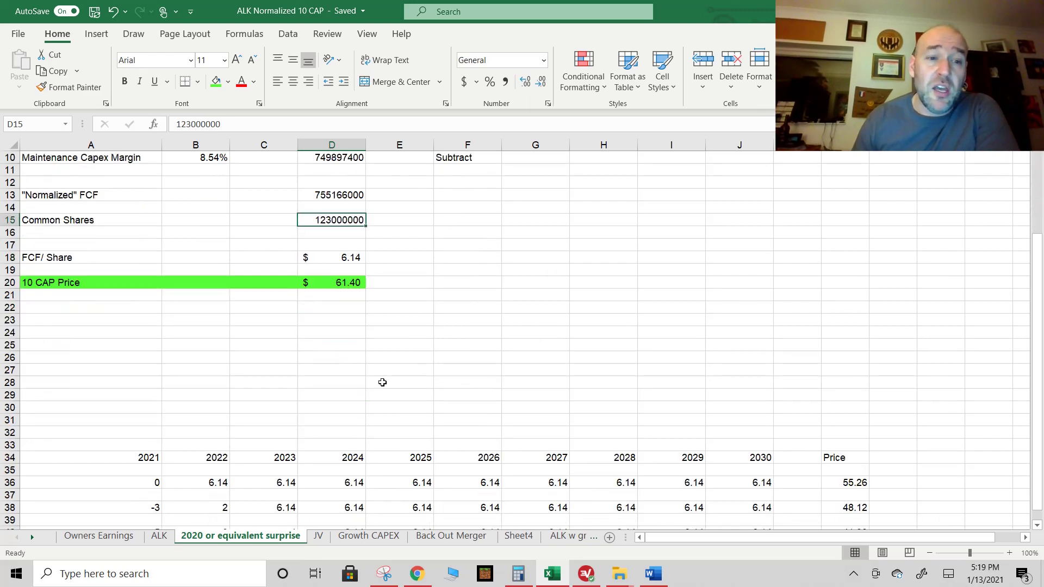
pyautogui.scroll(-2, 326, 405)
pyautogui.click(218, 405)
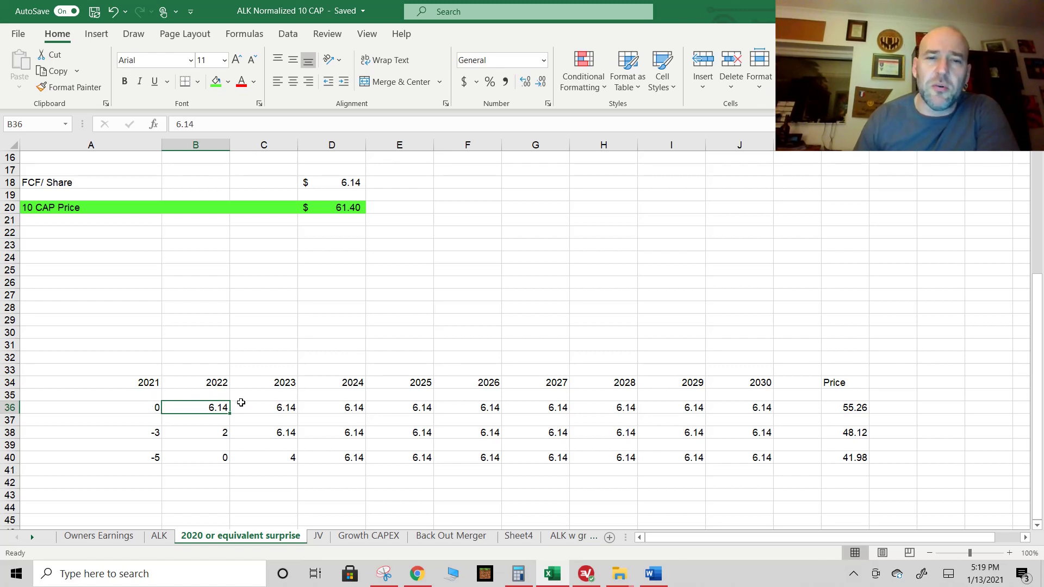
pyautogui.click(413, 293)
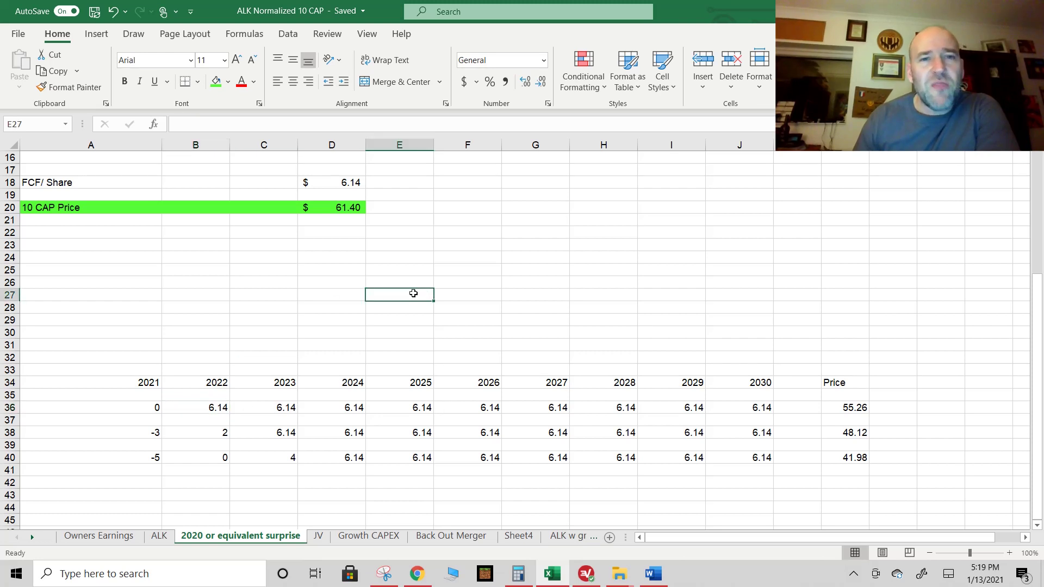